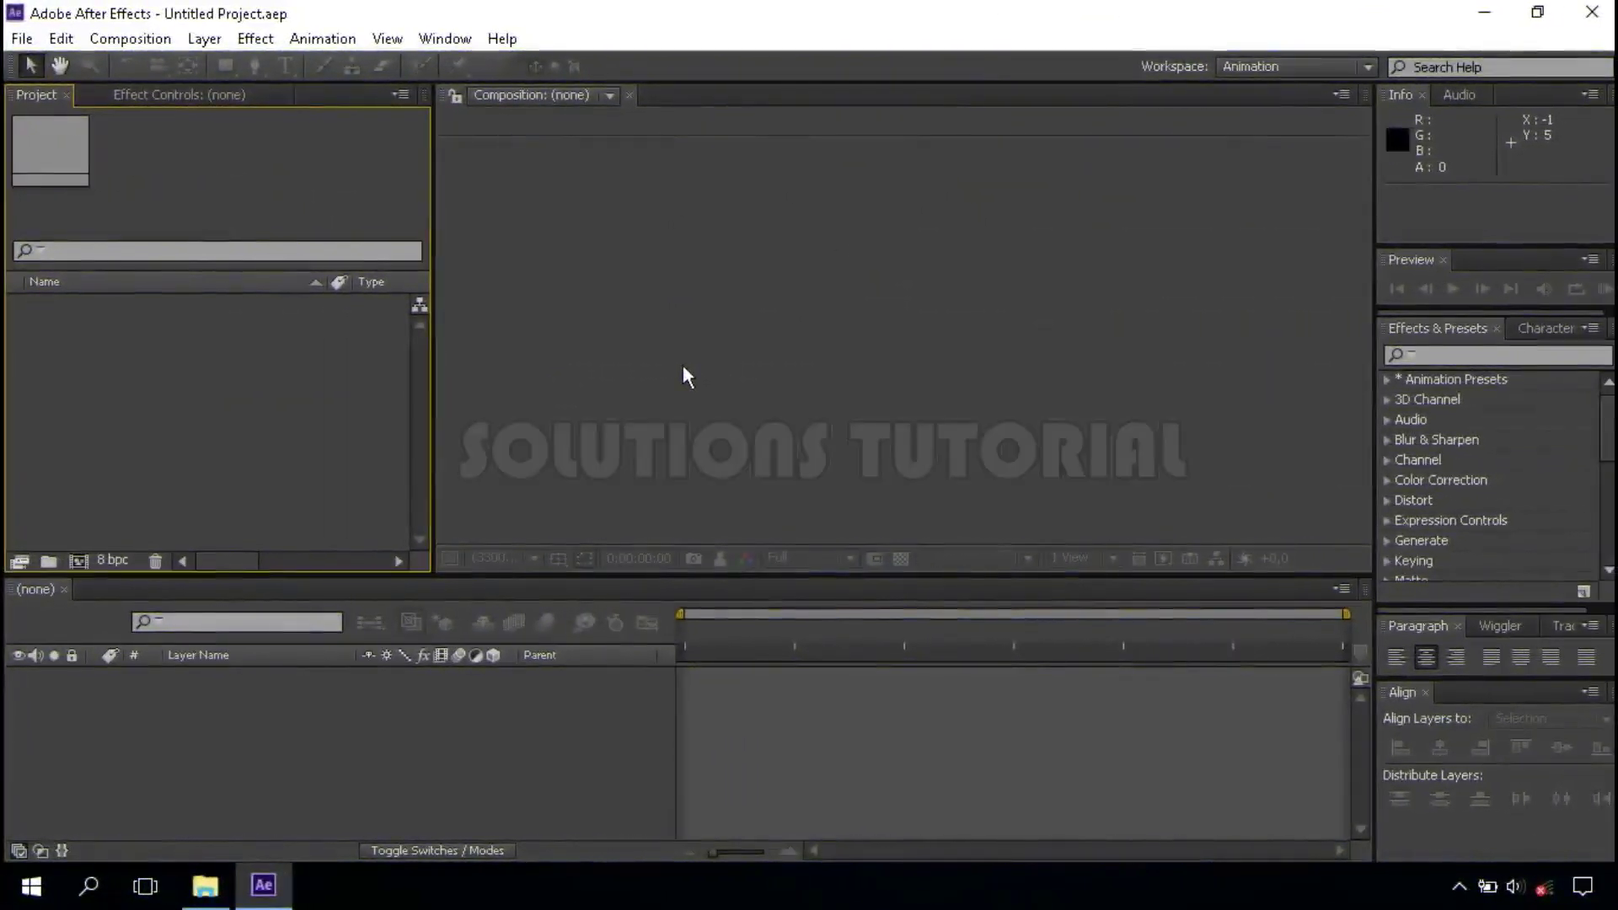
Step: Create a 1920×1080, 10-second composition named 'main'
left_click(77, 561)
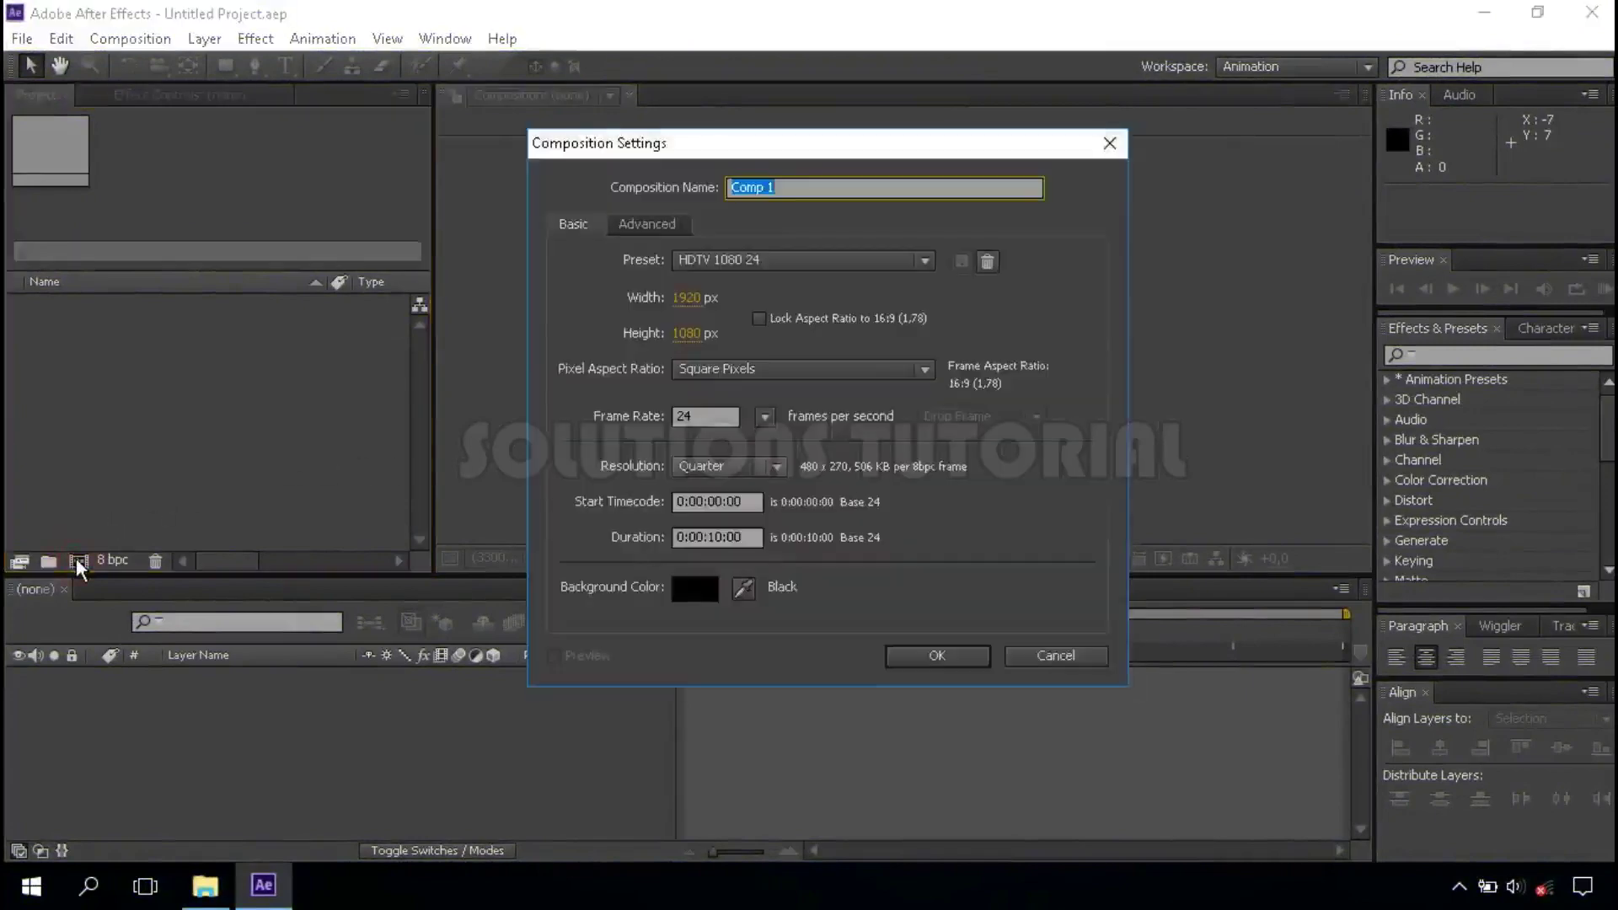
type("ma")
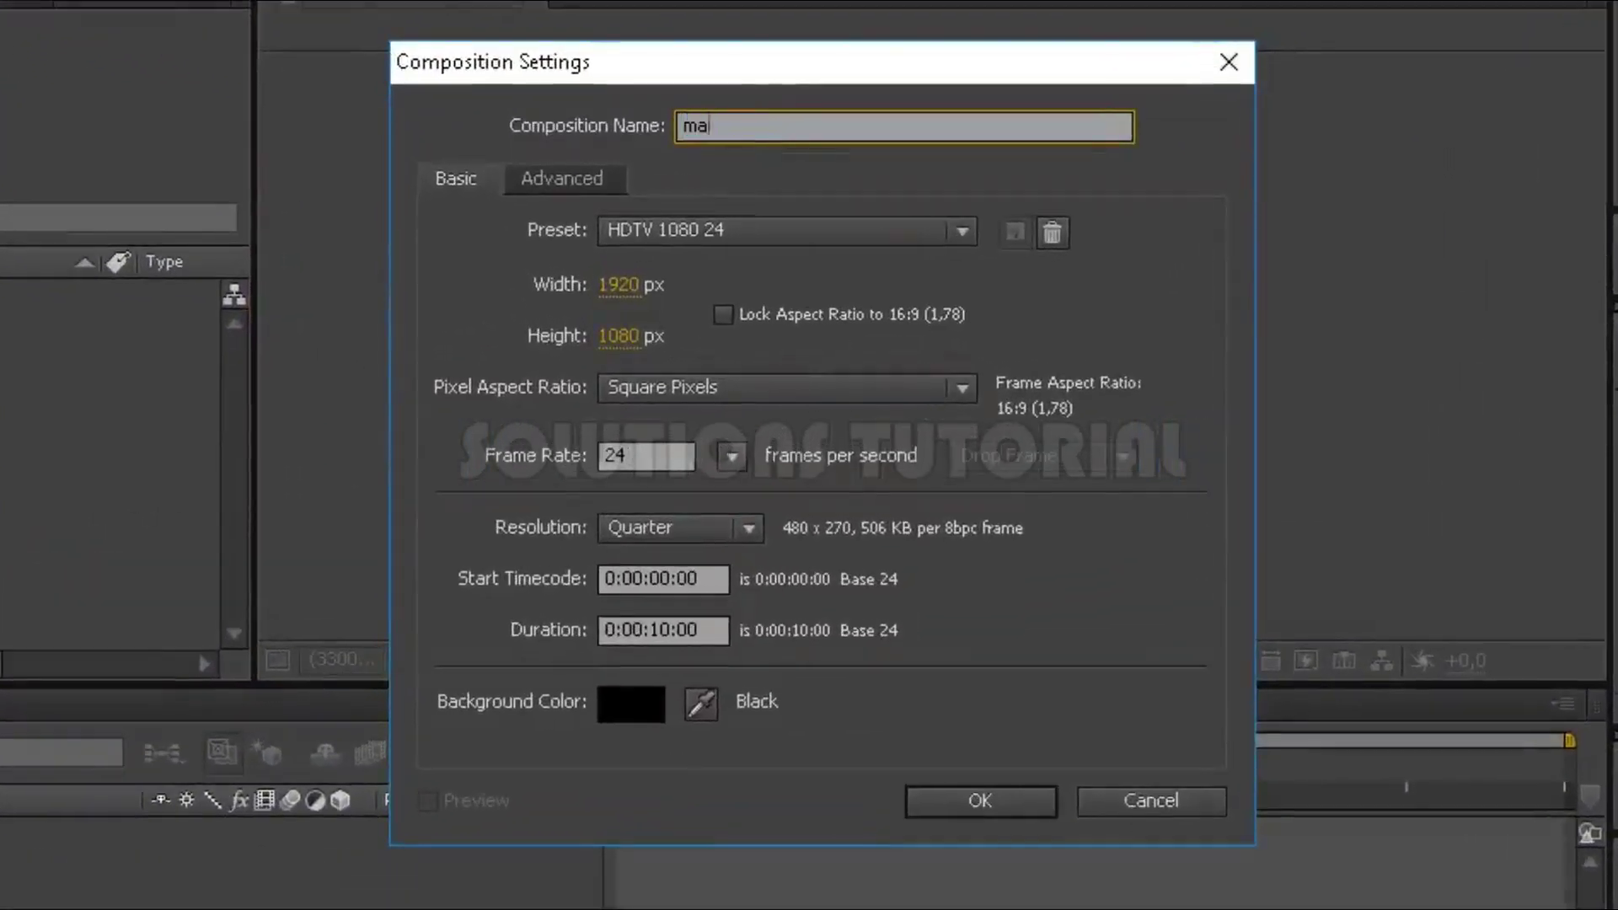
type("in")
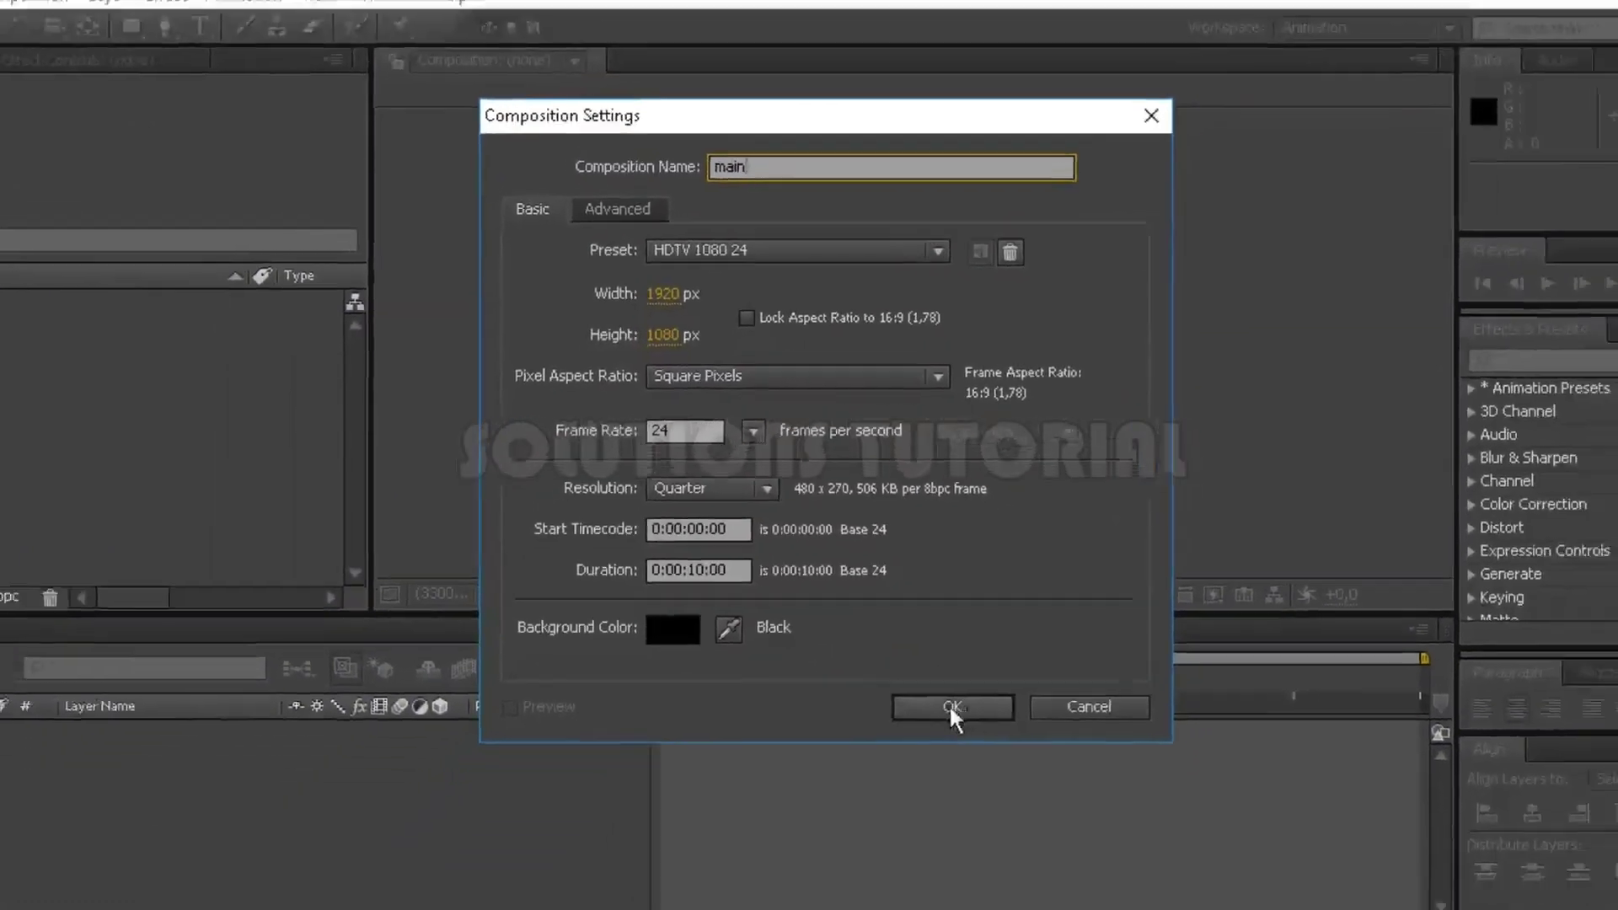
left_click(969, 799)
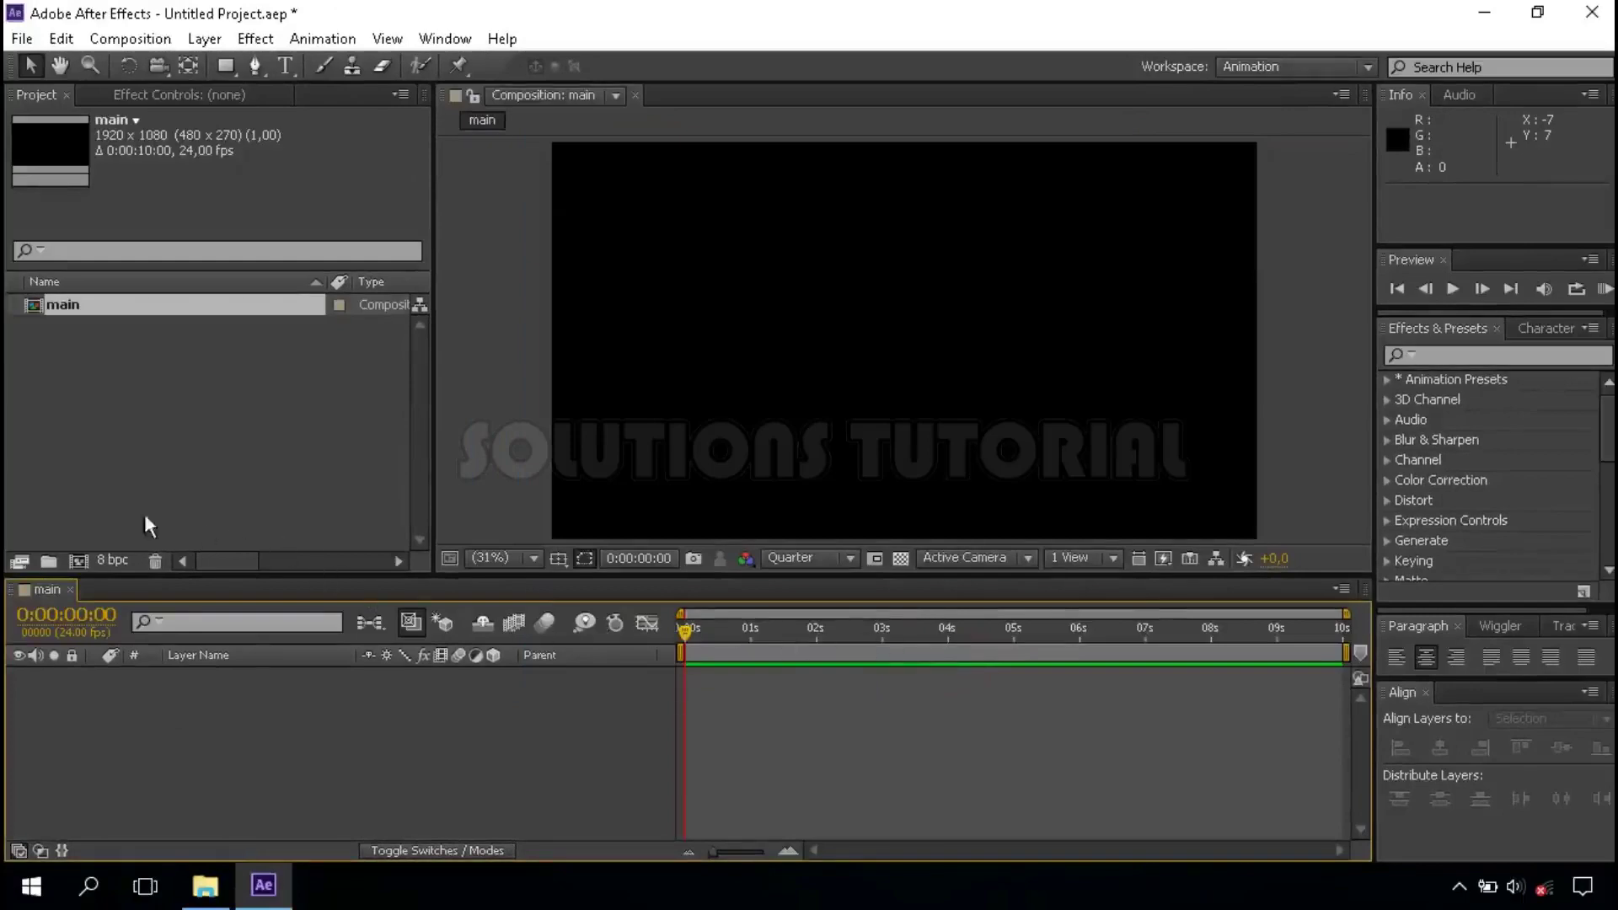
Step: Create a second composition named 'text' and leave it open
left_click(74, 562)
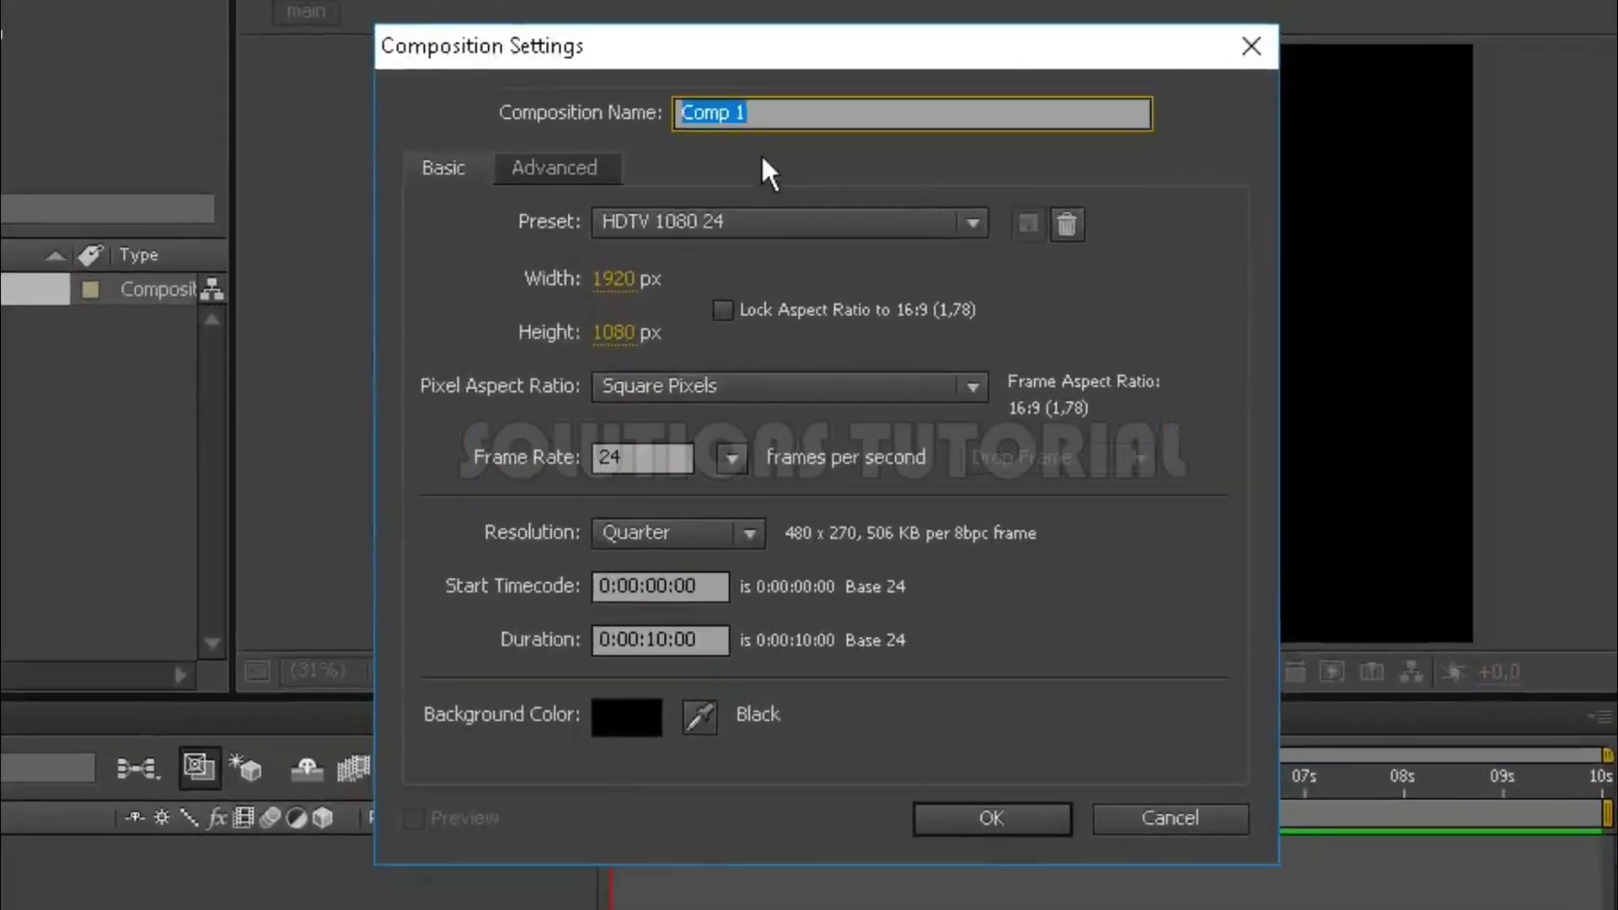
type("text")
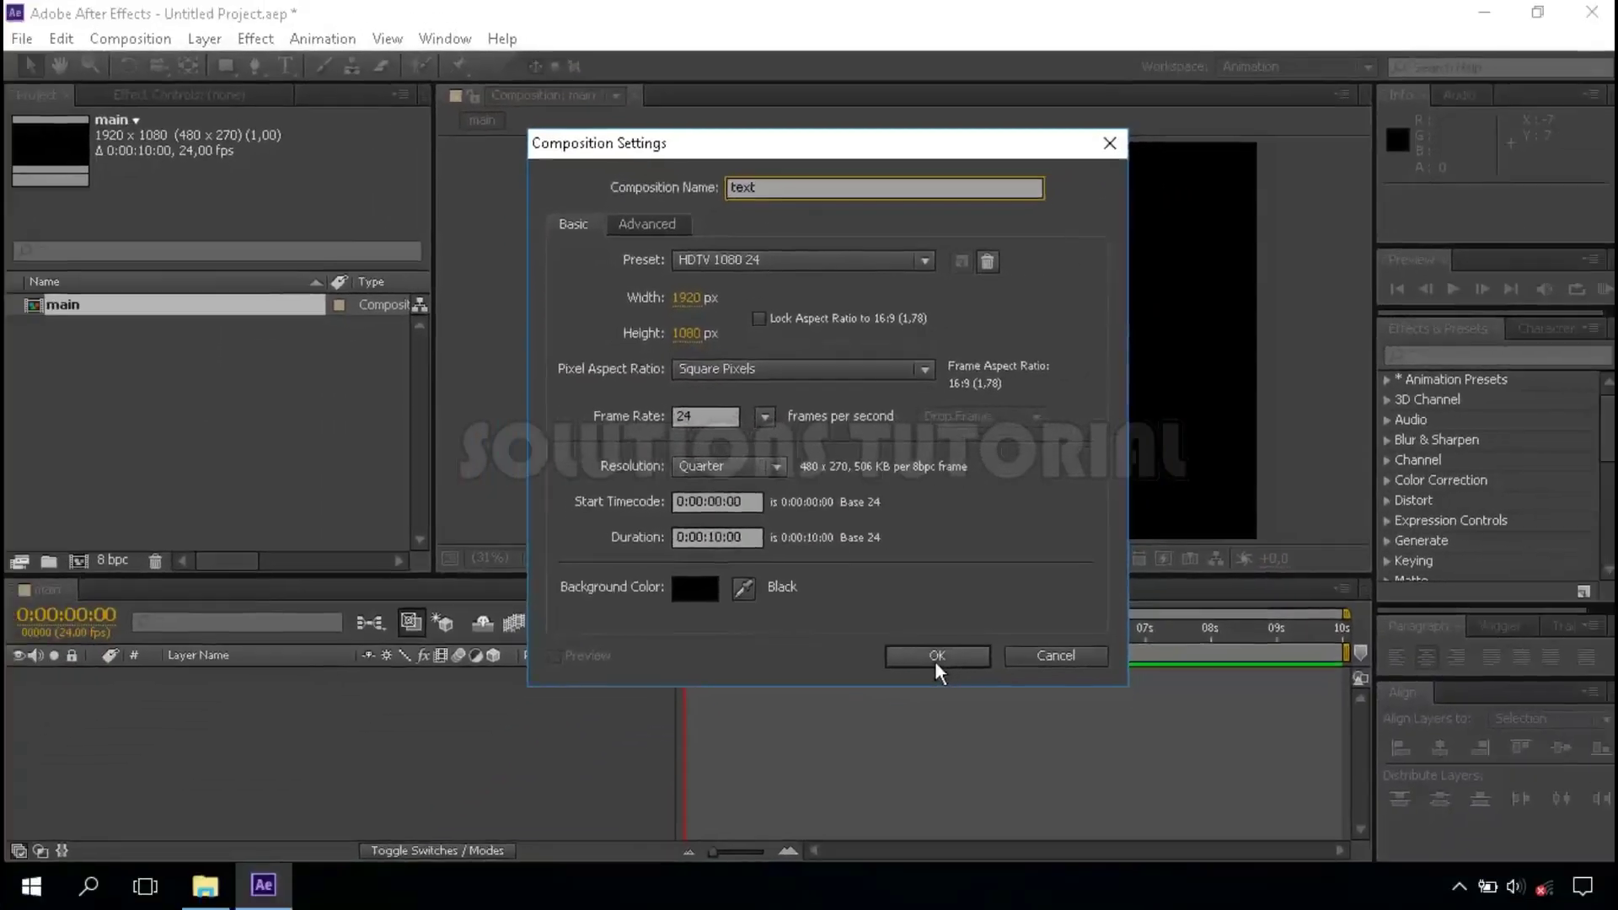
left_click(934, 661)
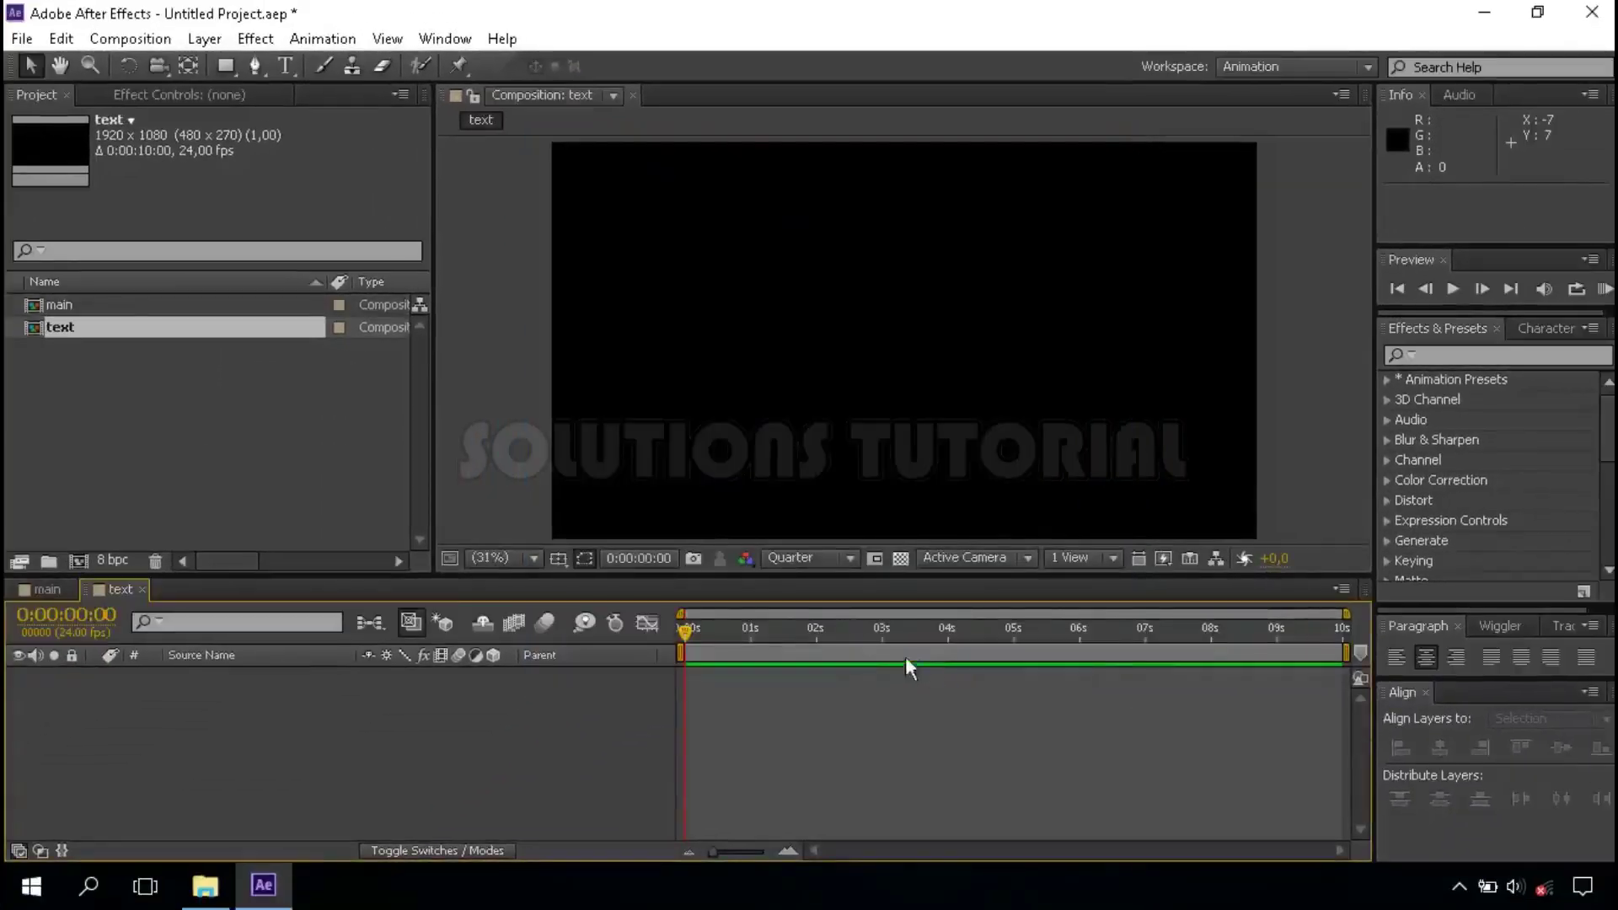
Step: Type 'WELCOME TO' in the text comp and set its font size to 140 px
left_click(286, 66)
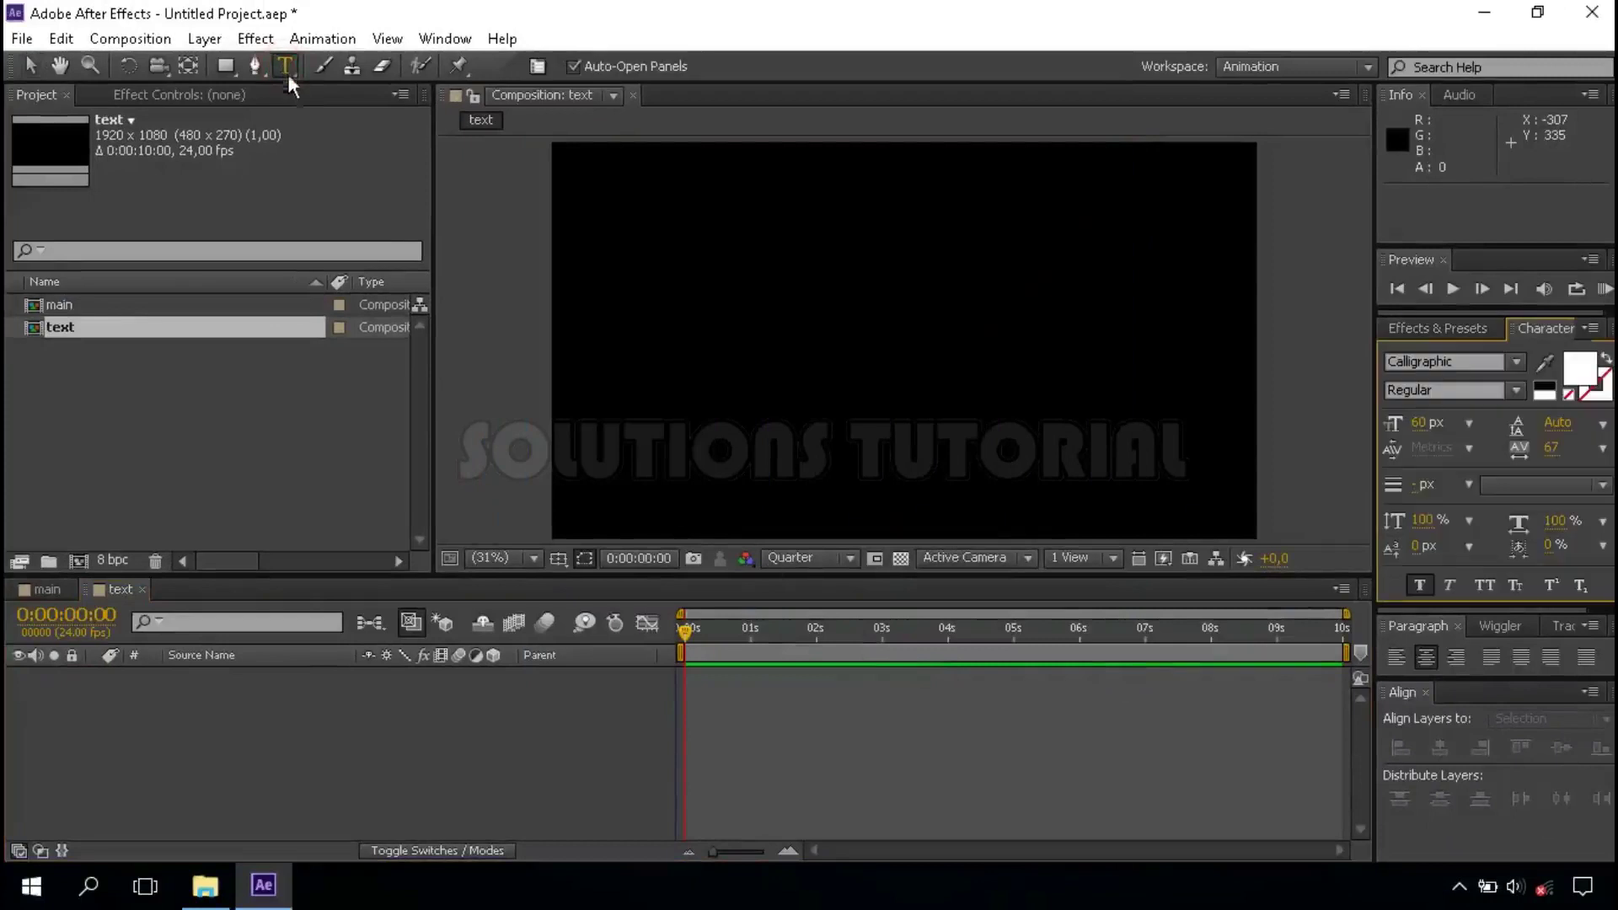
left_click(911, 314)
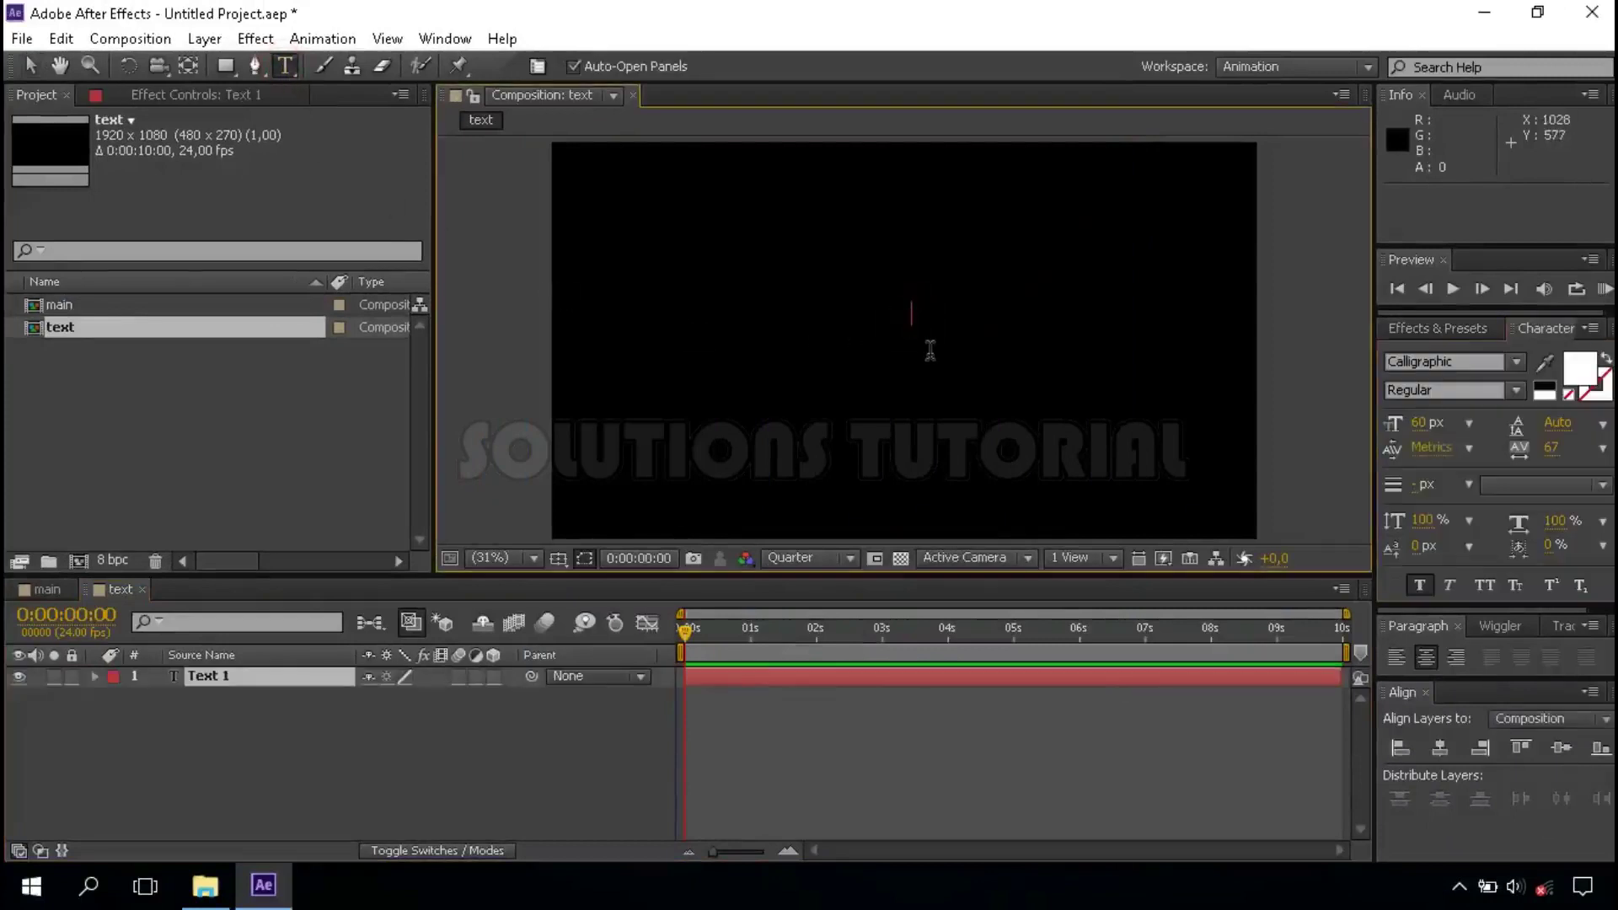
type("WELC")
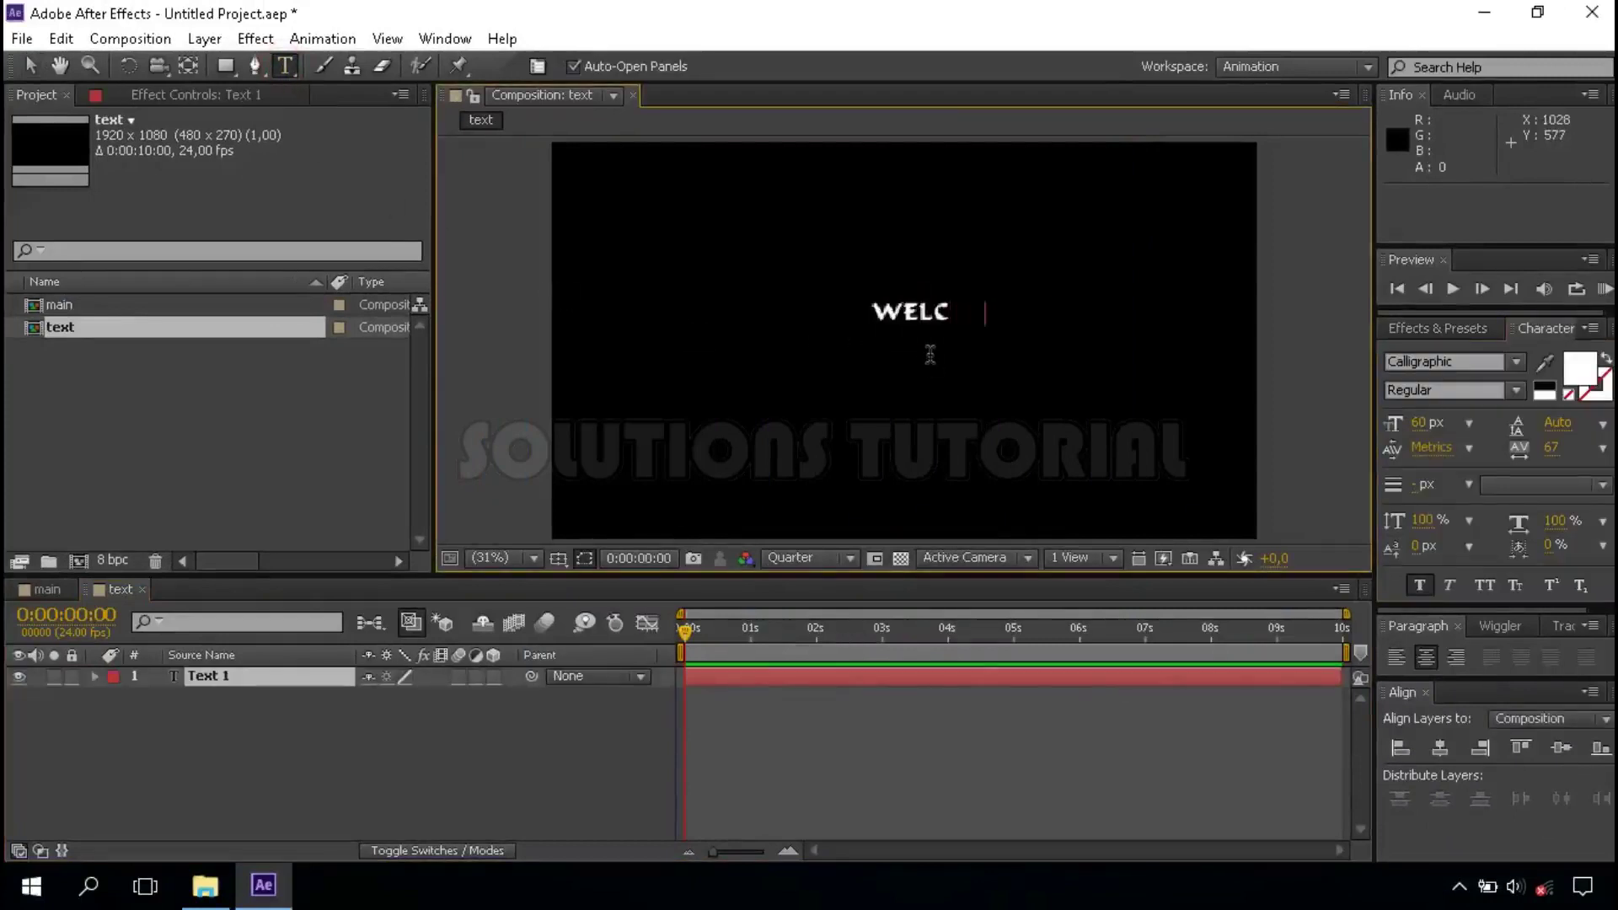
type("OME TO")
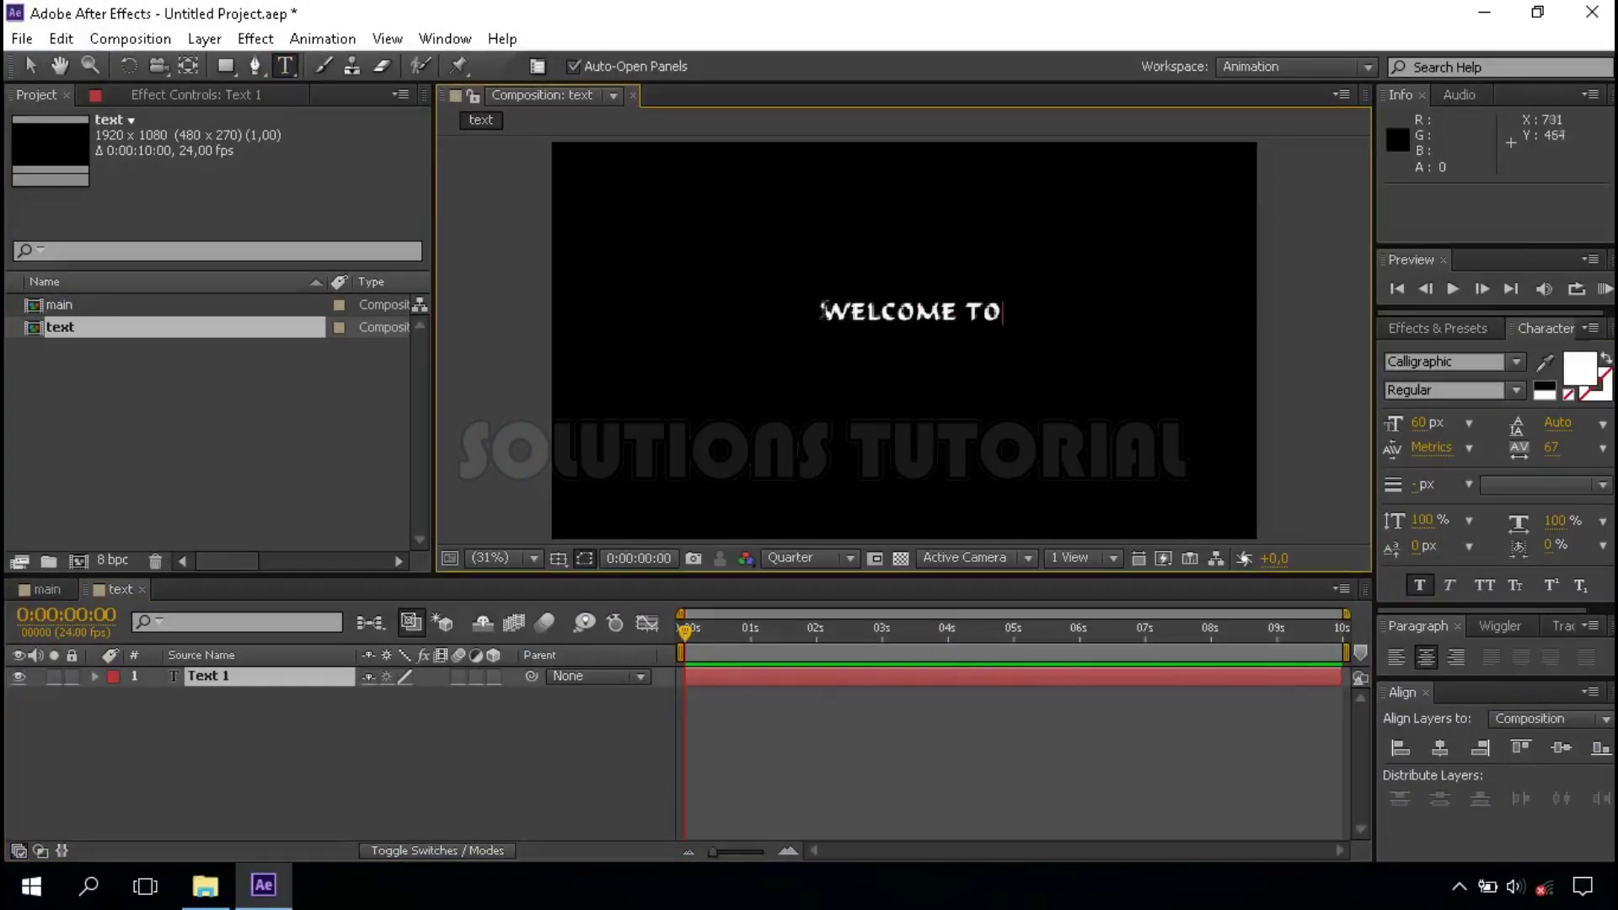
left_click_drag(814, 311, 1007, 314)
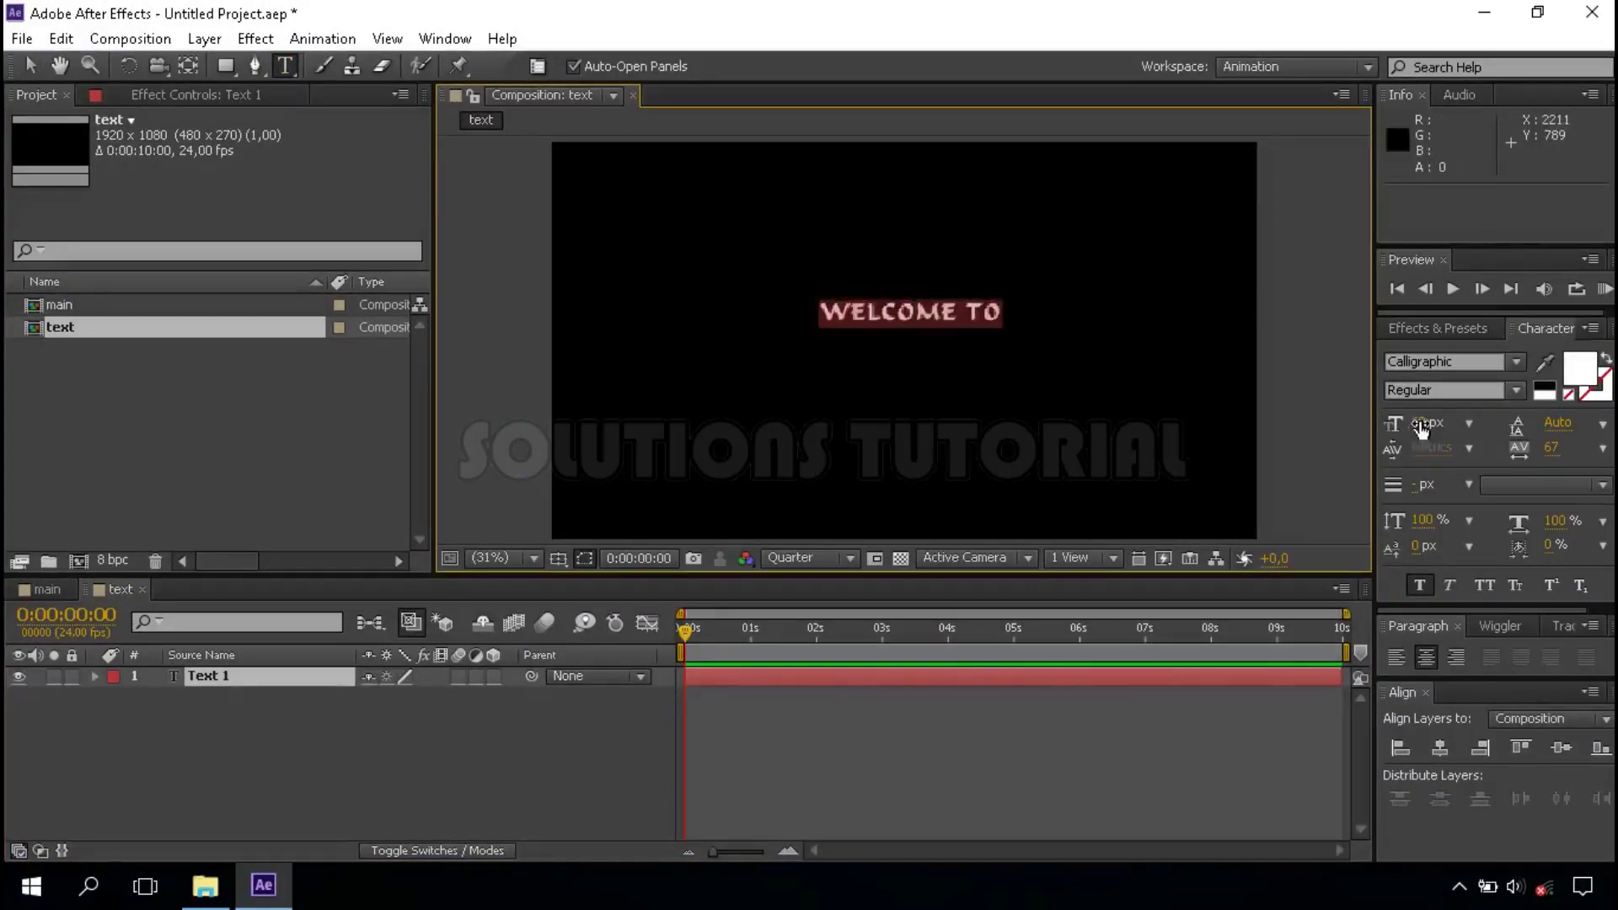
left_click_drag(1419, 422, 1517, 428)
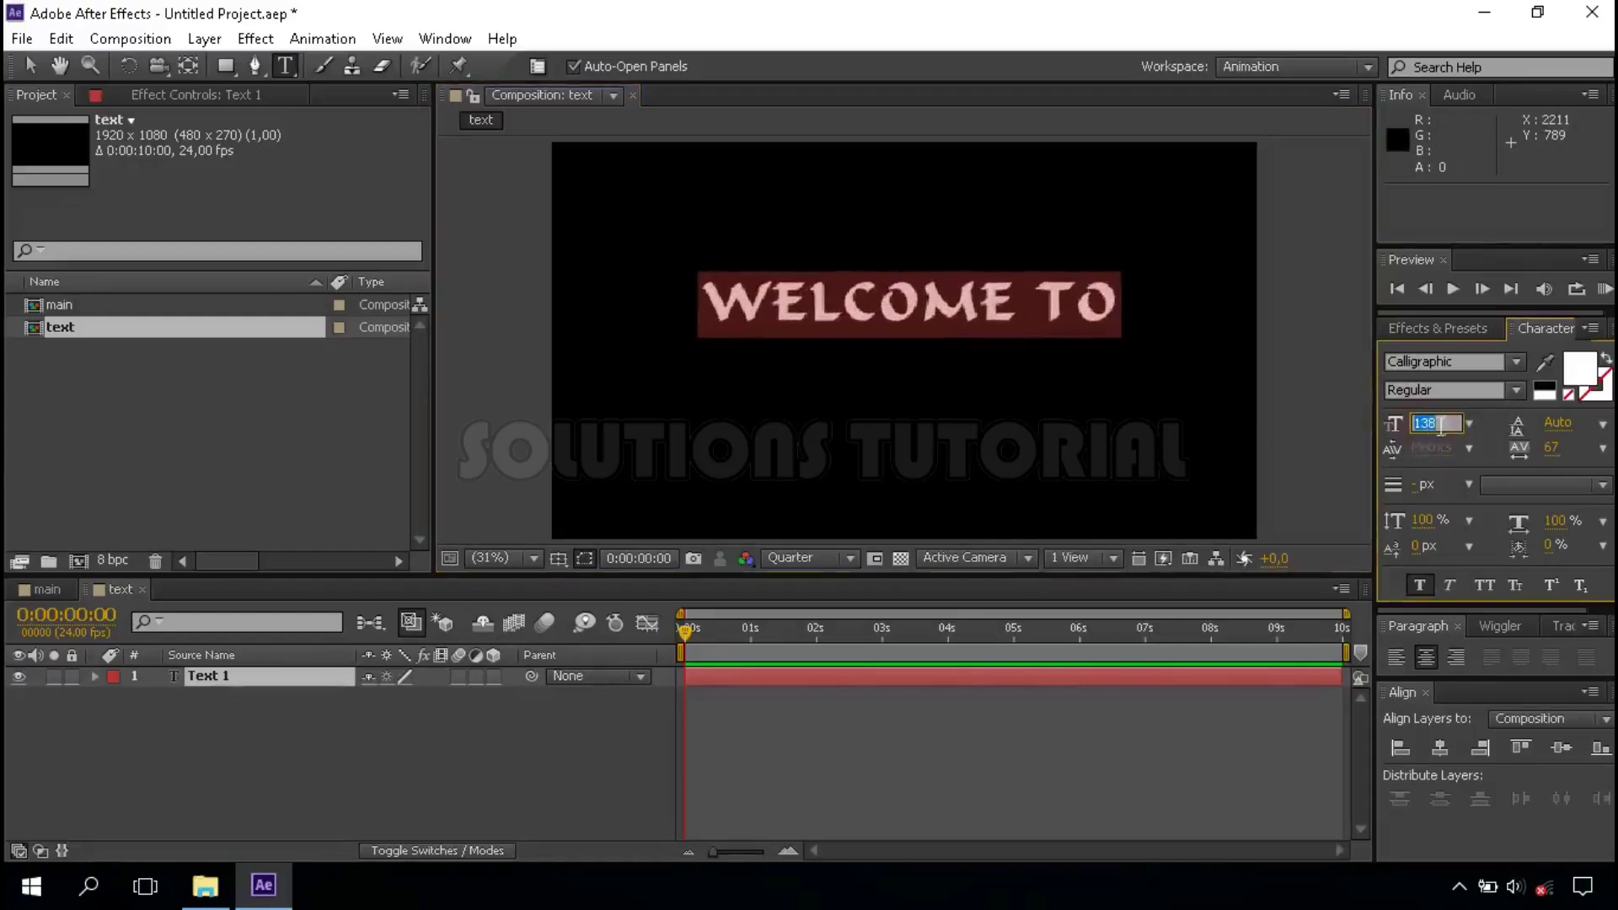
type("140")
key("Return")
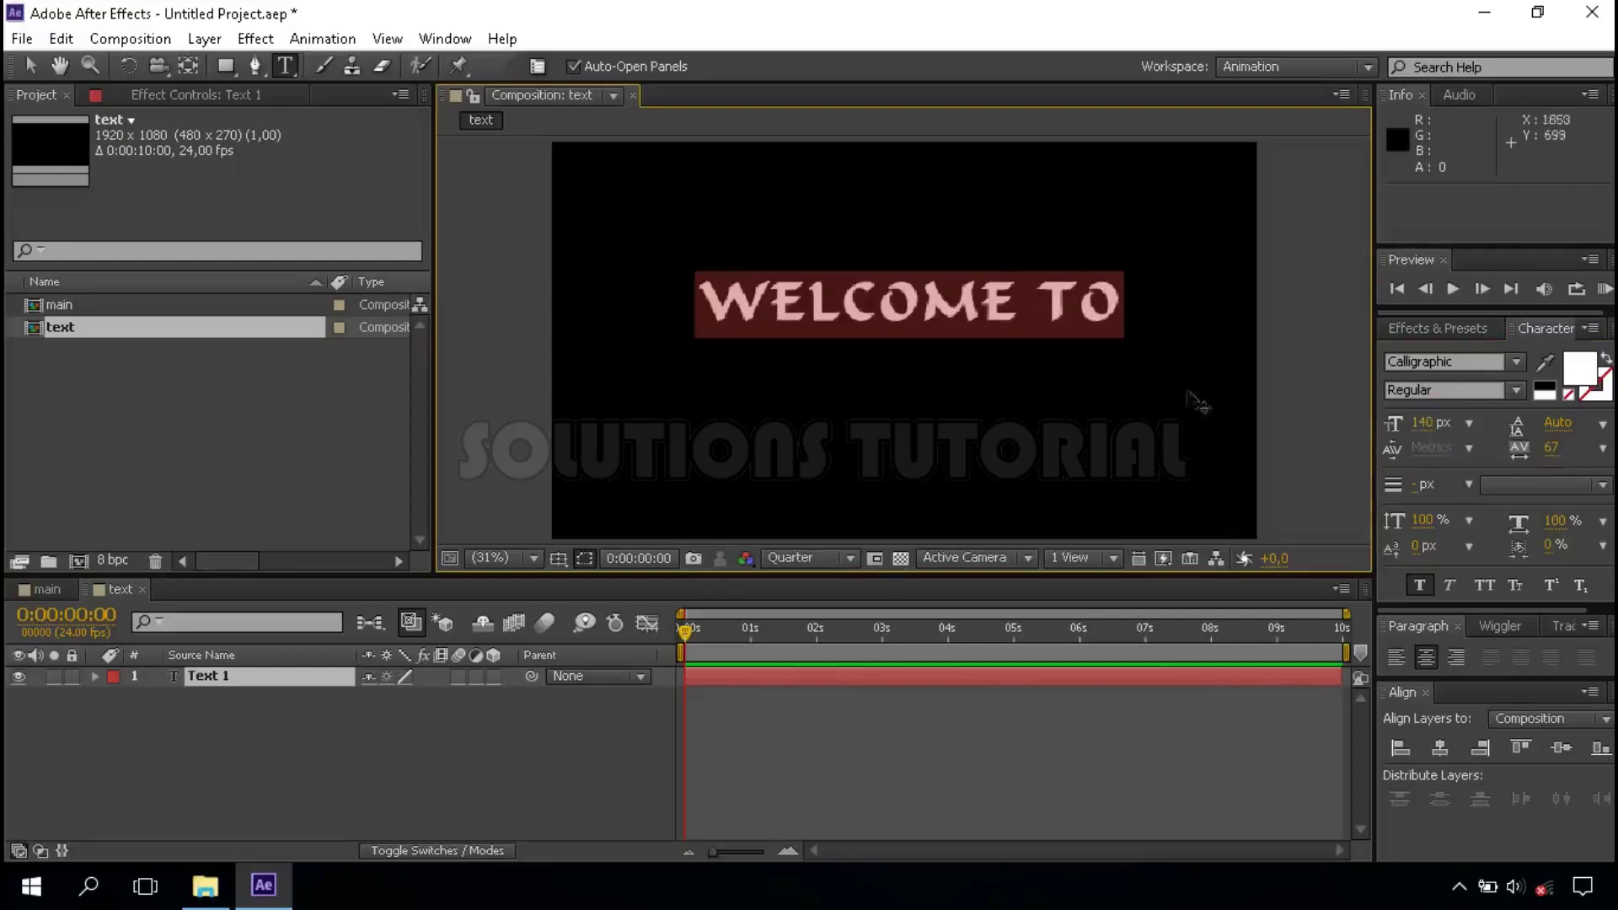
Step: Centre the WELCOME TO layer horizontally and vertically, then close the text comp
left_click(26, 69)
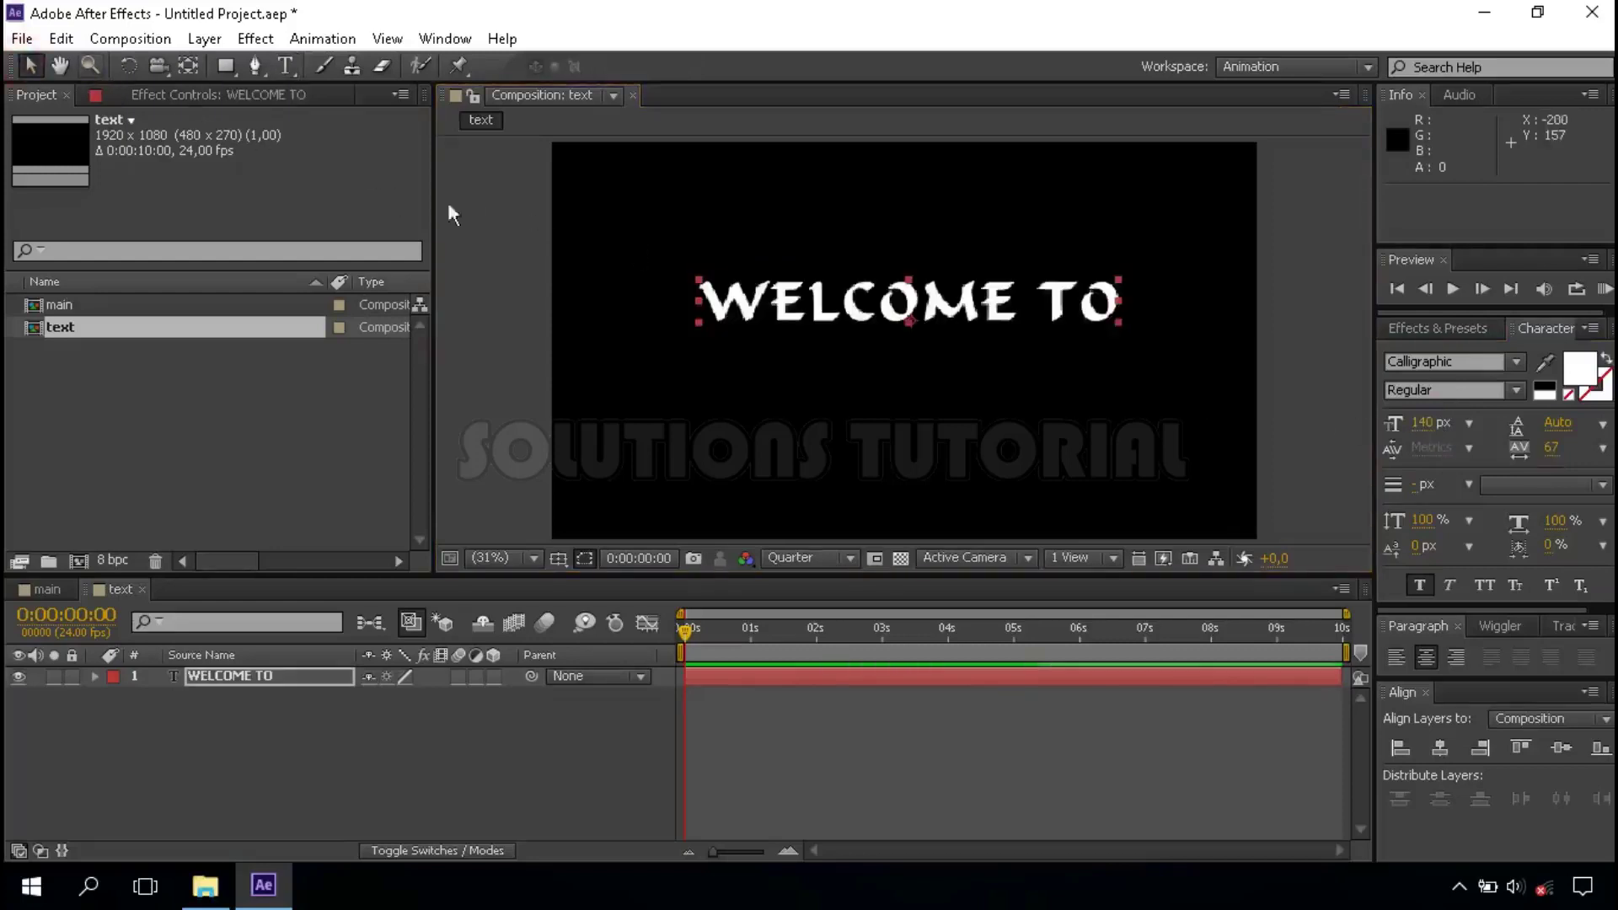
left_click(1445, 745)
left_click(1562, 744)
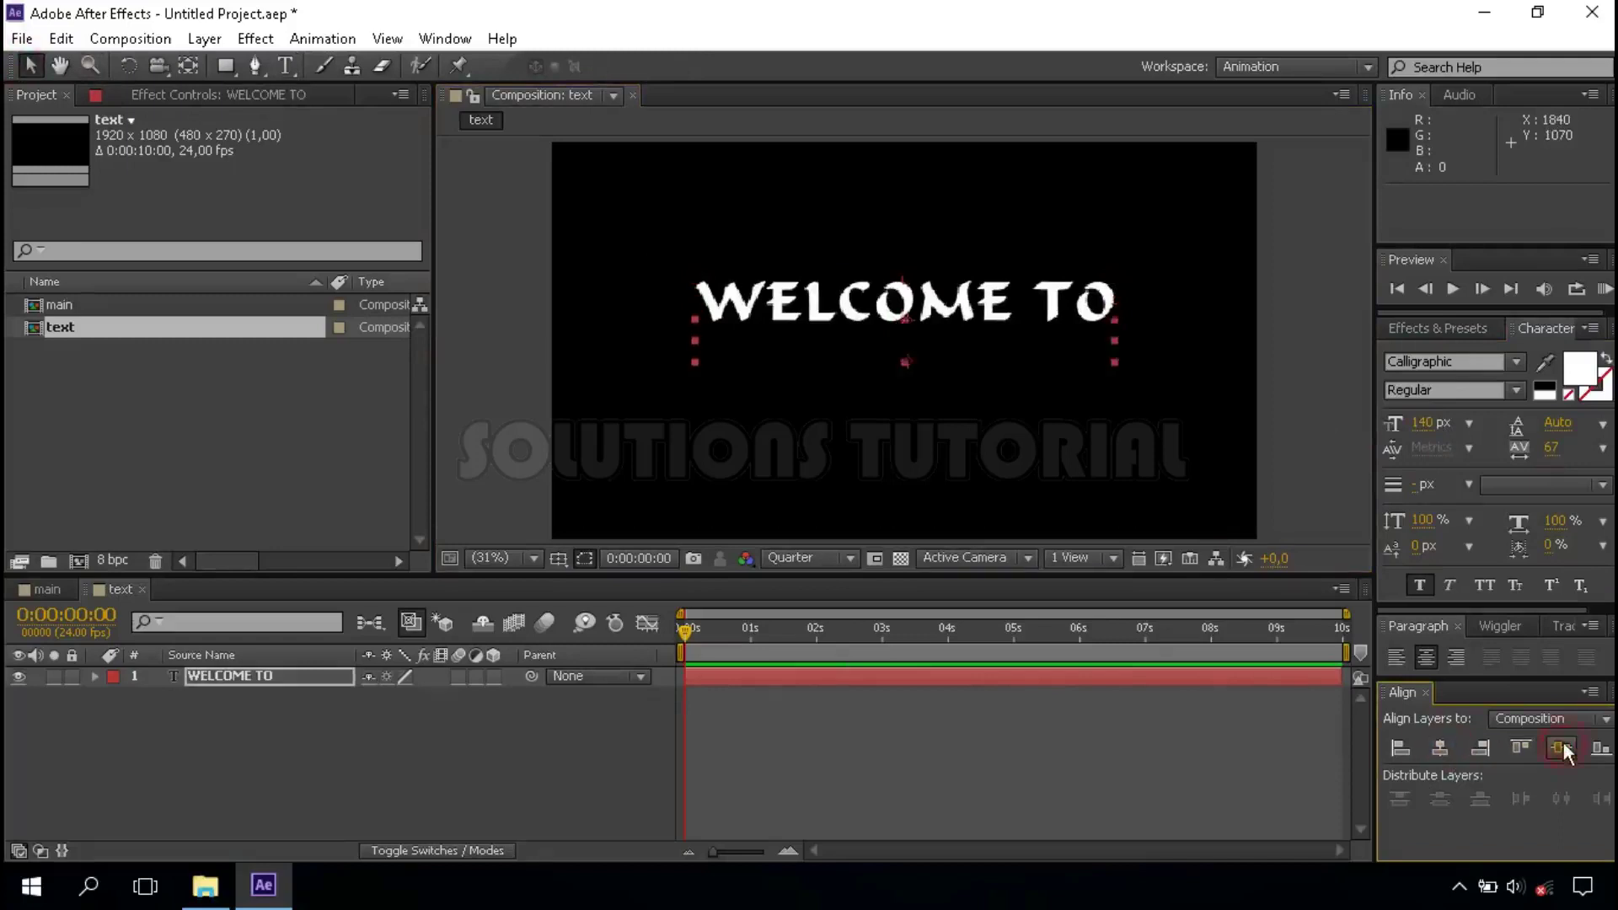
left_click(140, 589)
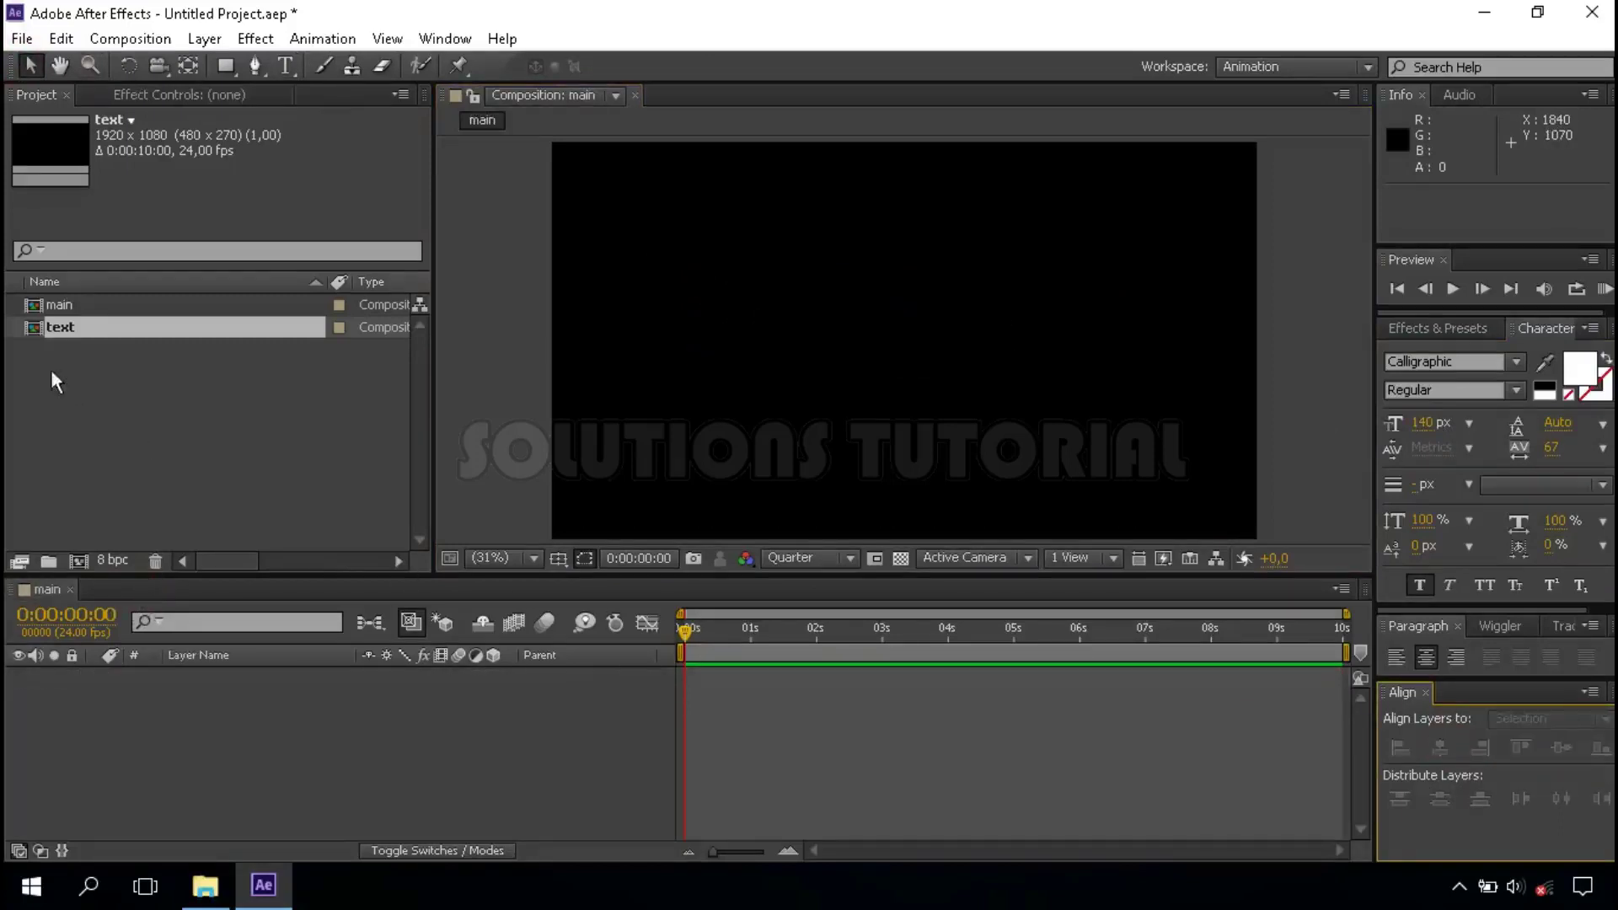
Step: Place the text comp in main, apply Shatter to it, and preview around 0:00:01:07
left_click_drag(75, 326, 174, 687)
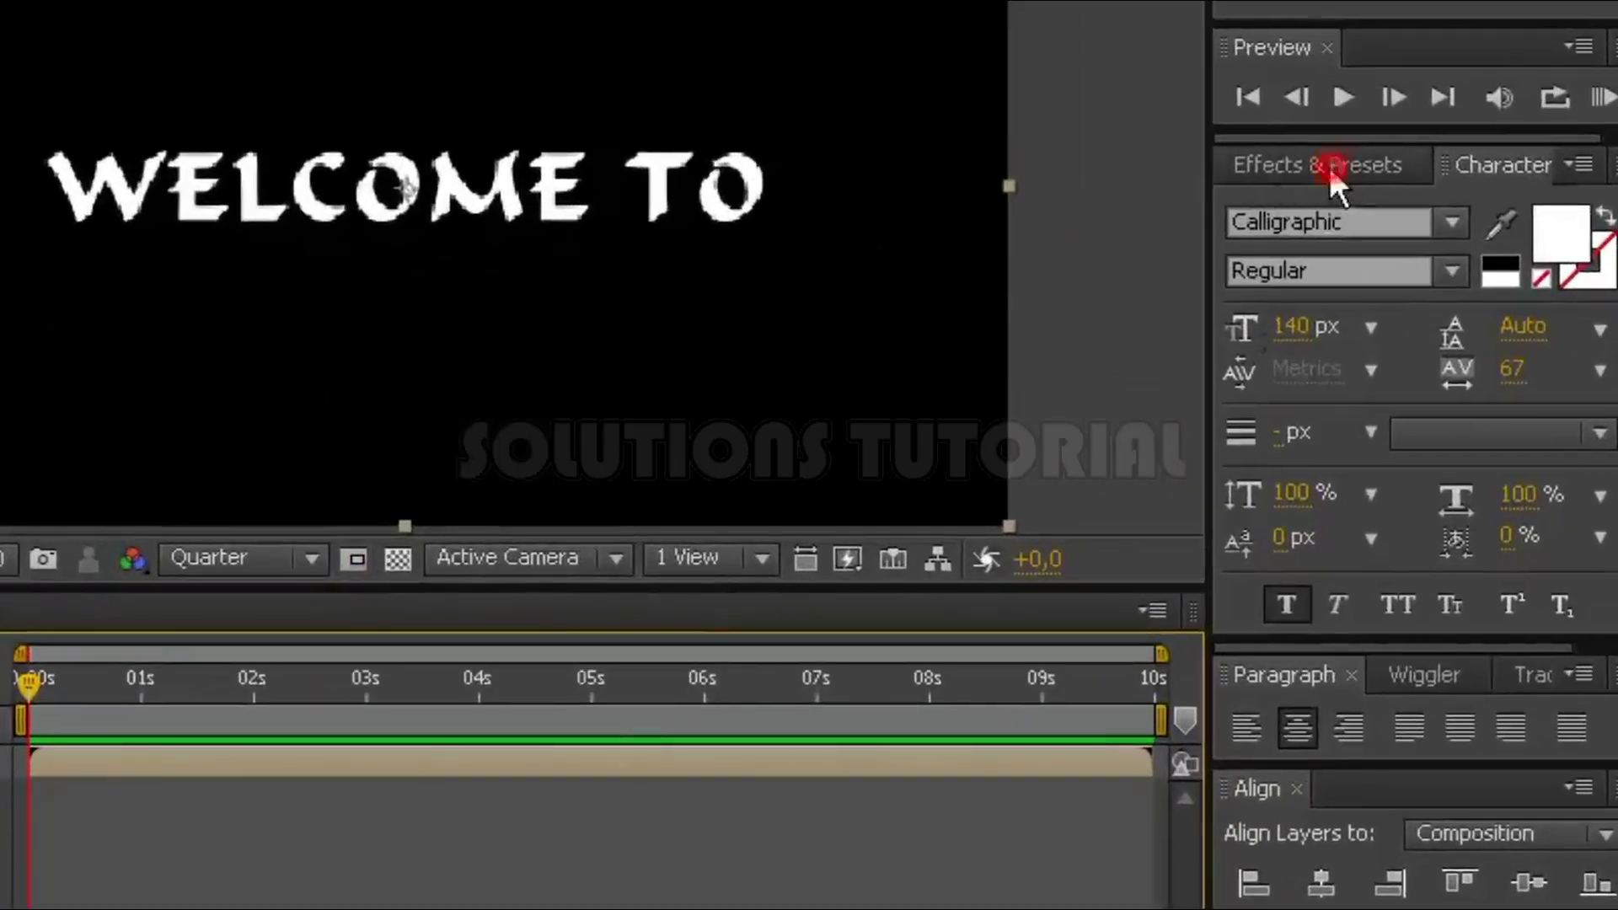
left_click(1328, 165)
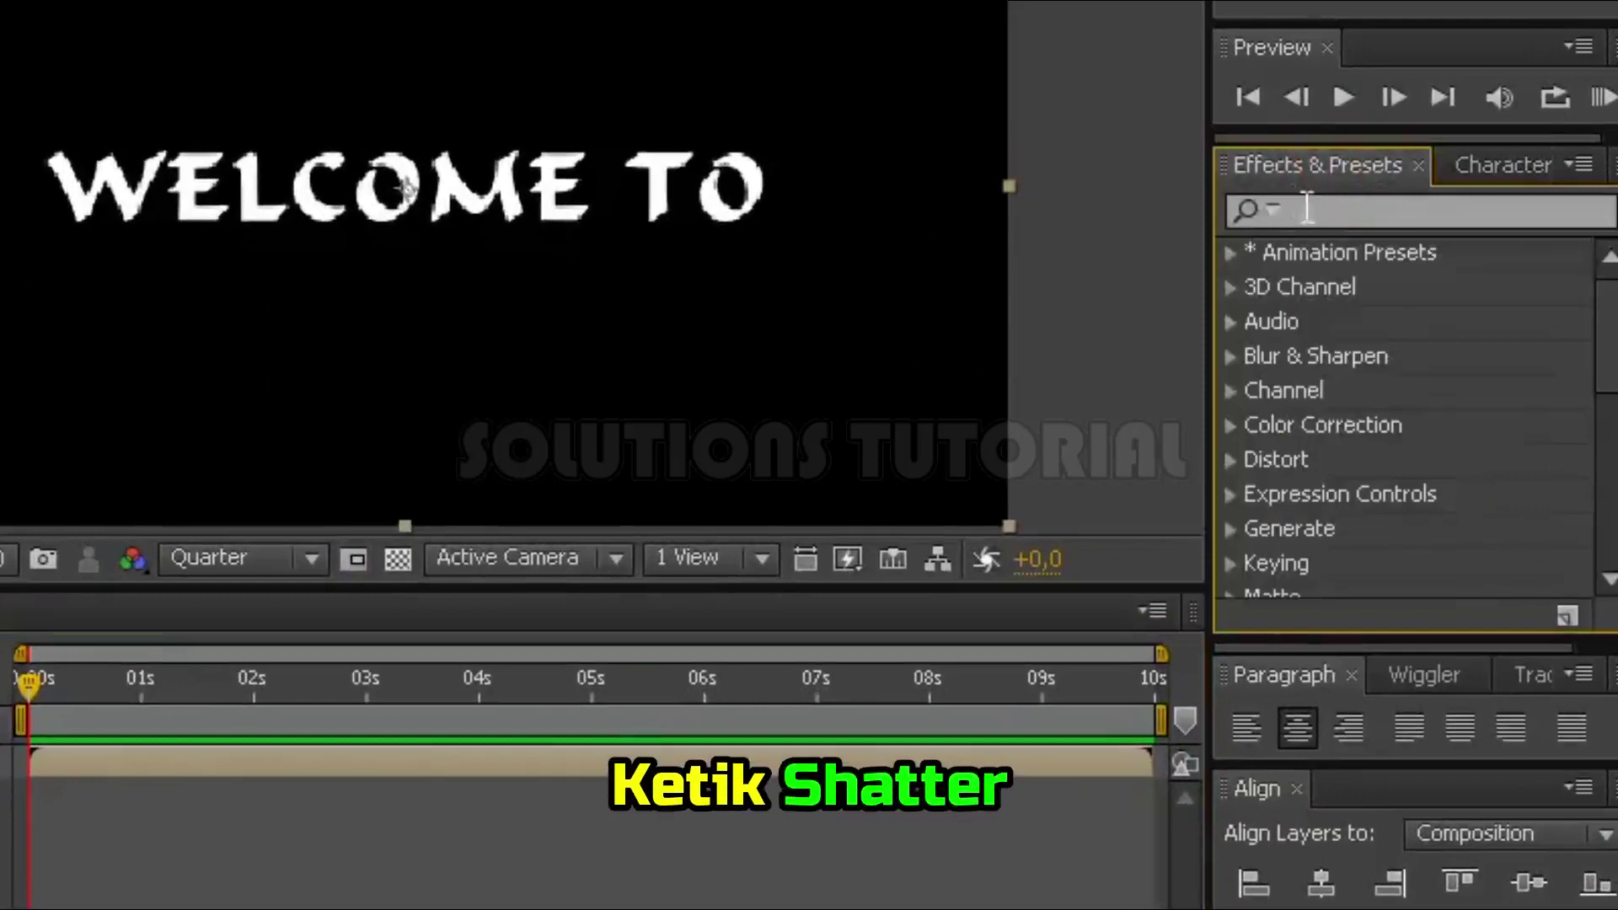
left_click(1362, 215)
type("shat")
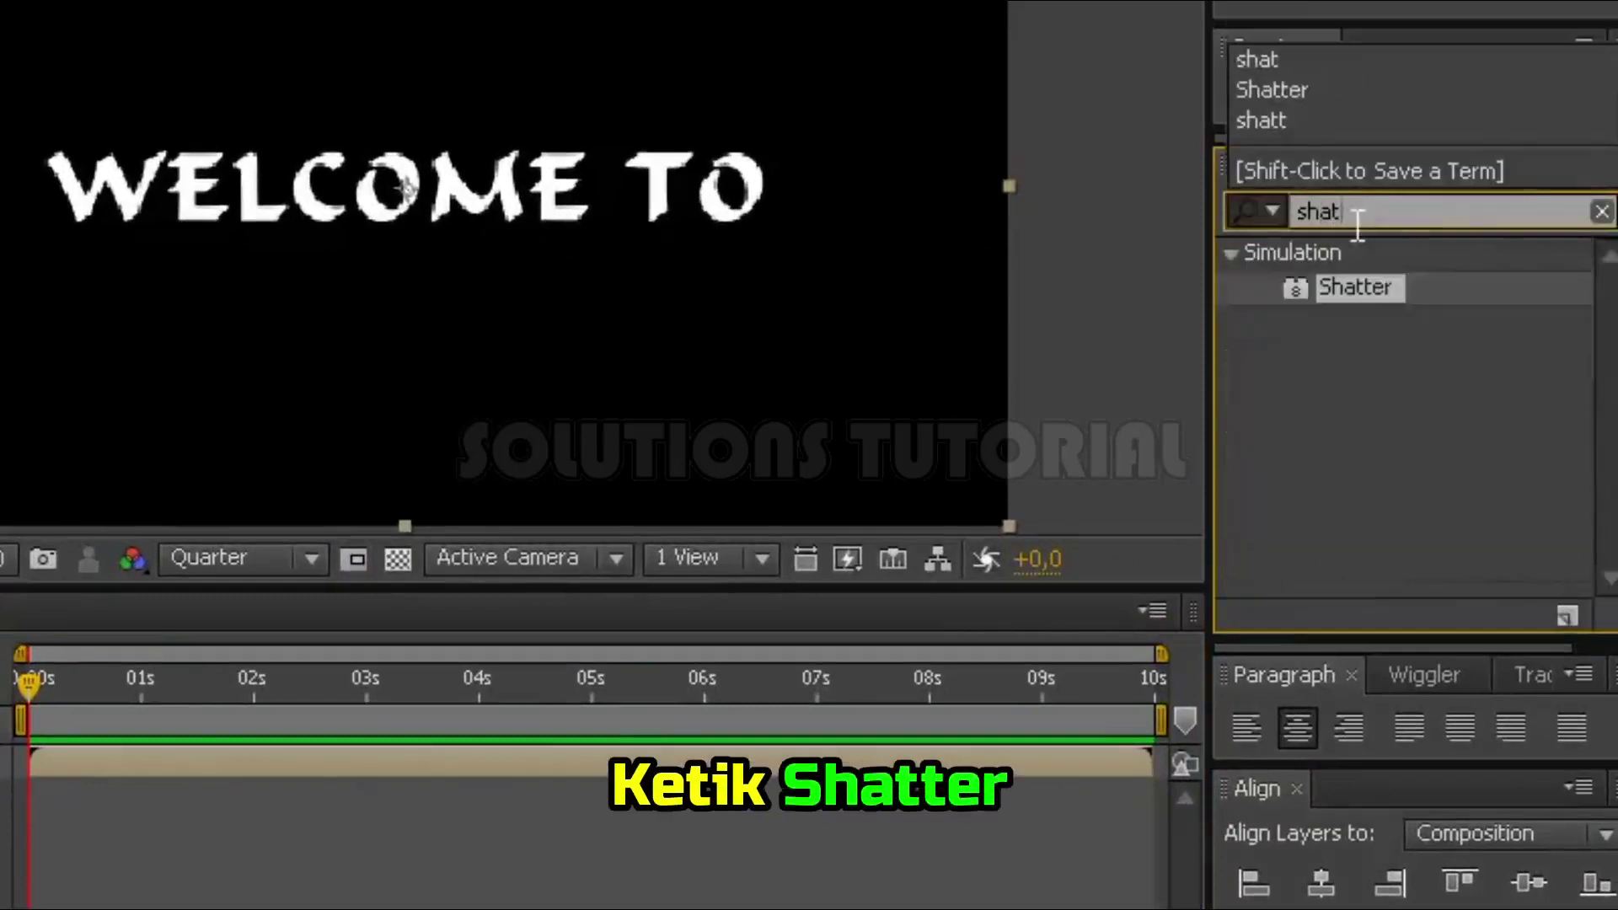
mouse_move(1358, 291)
left_mouse_down()
mouse_move(984, 587)
mouse_move(251, 670)
left_mouse_up()
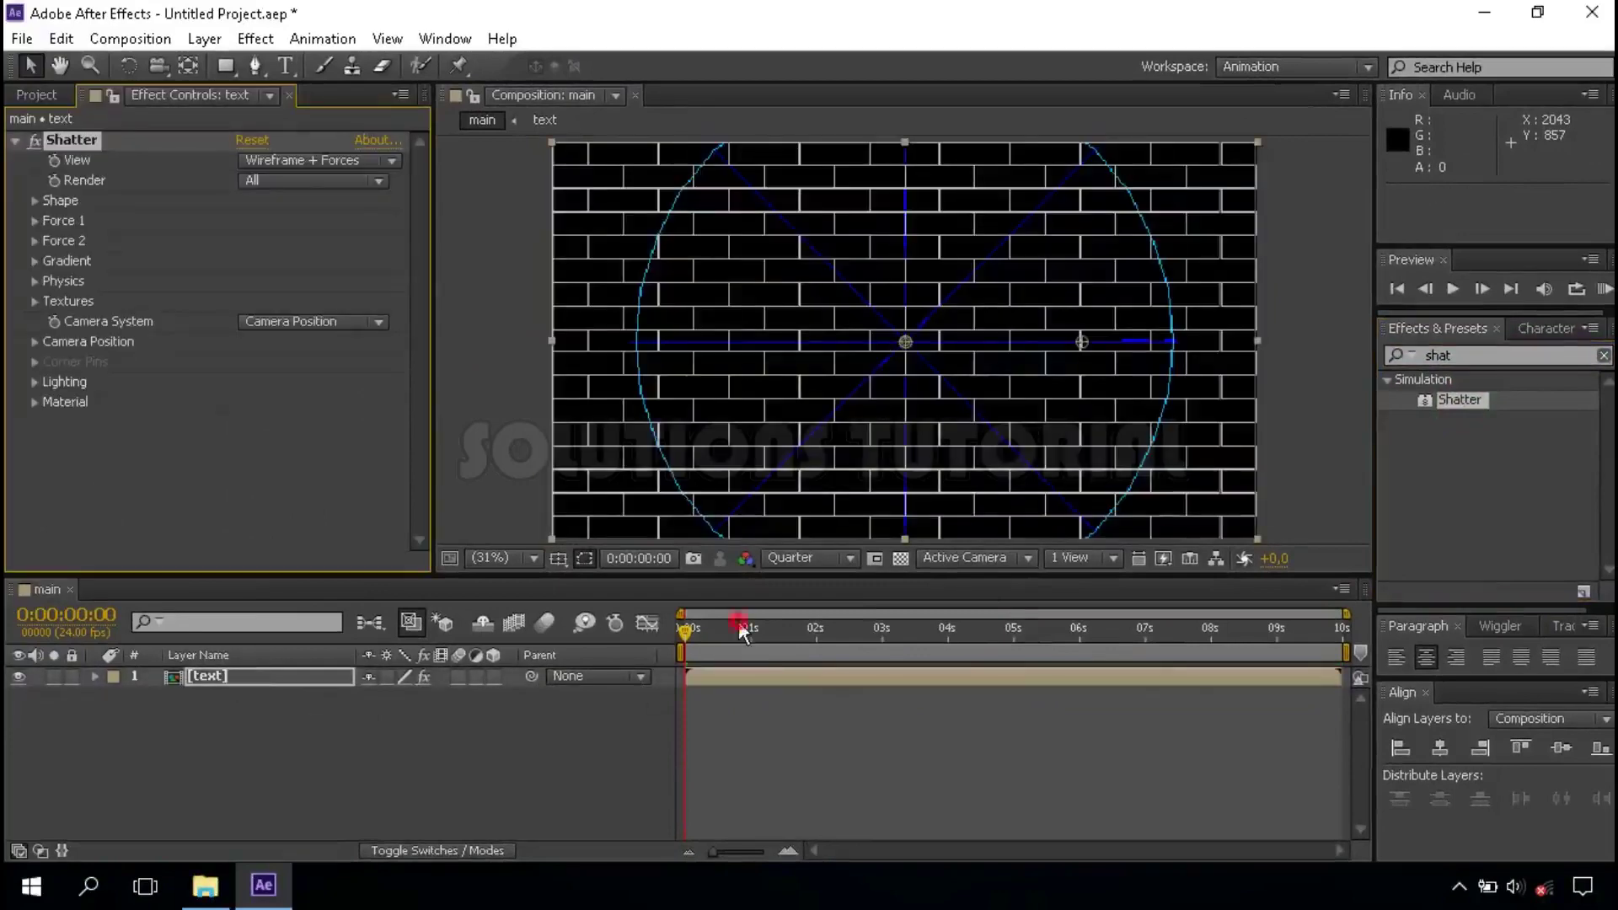
left_click_drag(741, 630, 770, 627)
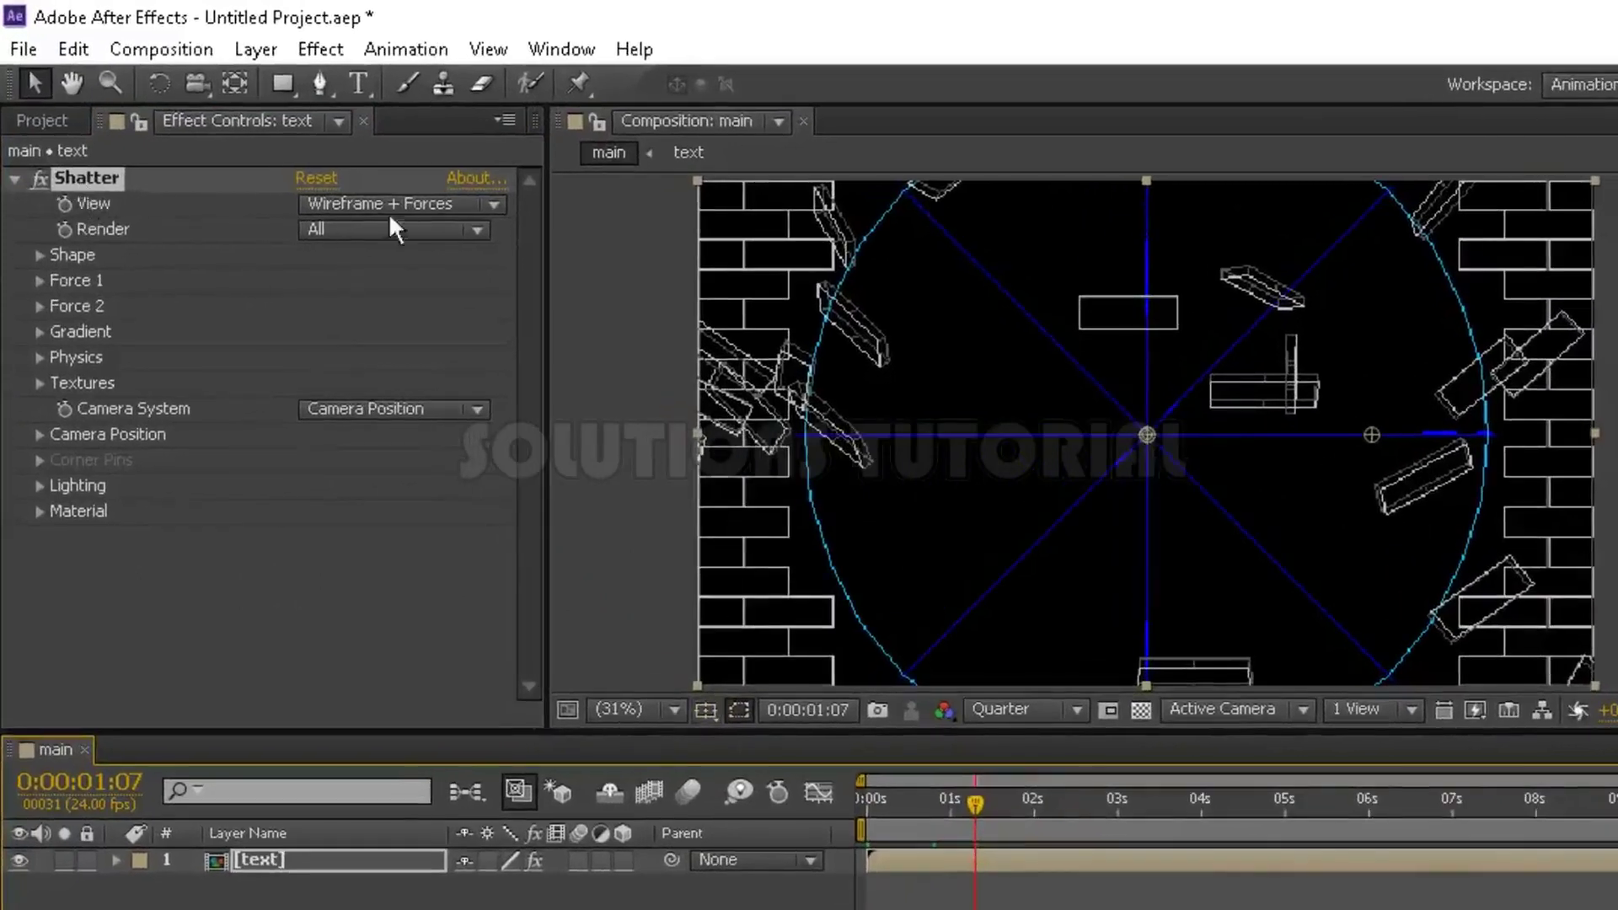
Step: Set Shatter's View to Rendered and preview at 0:00:02:04
left_click(464, 205)
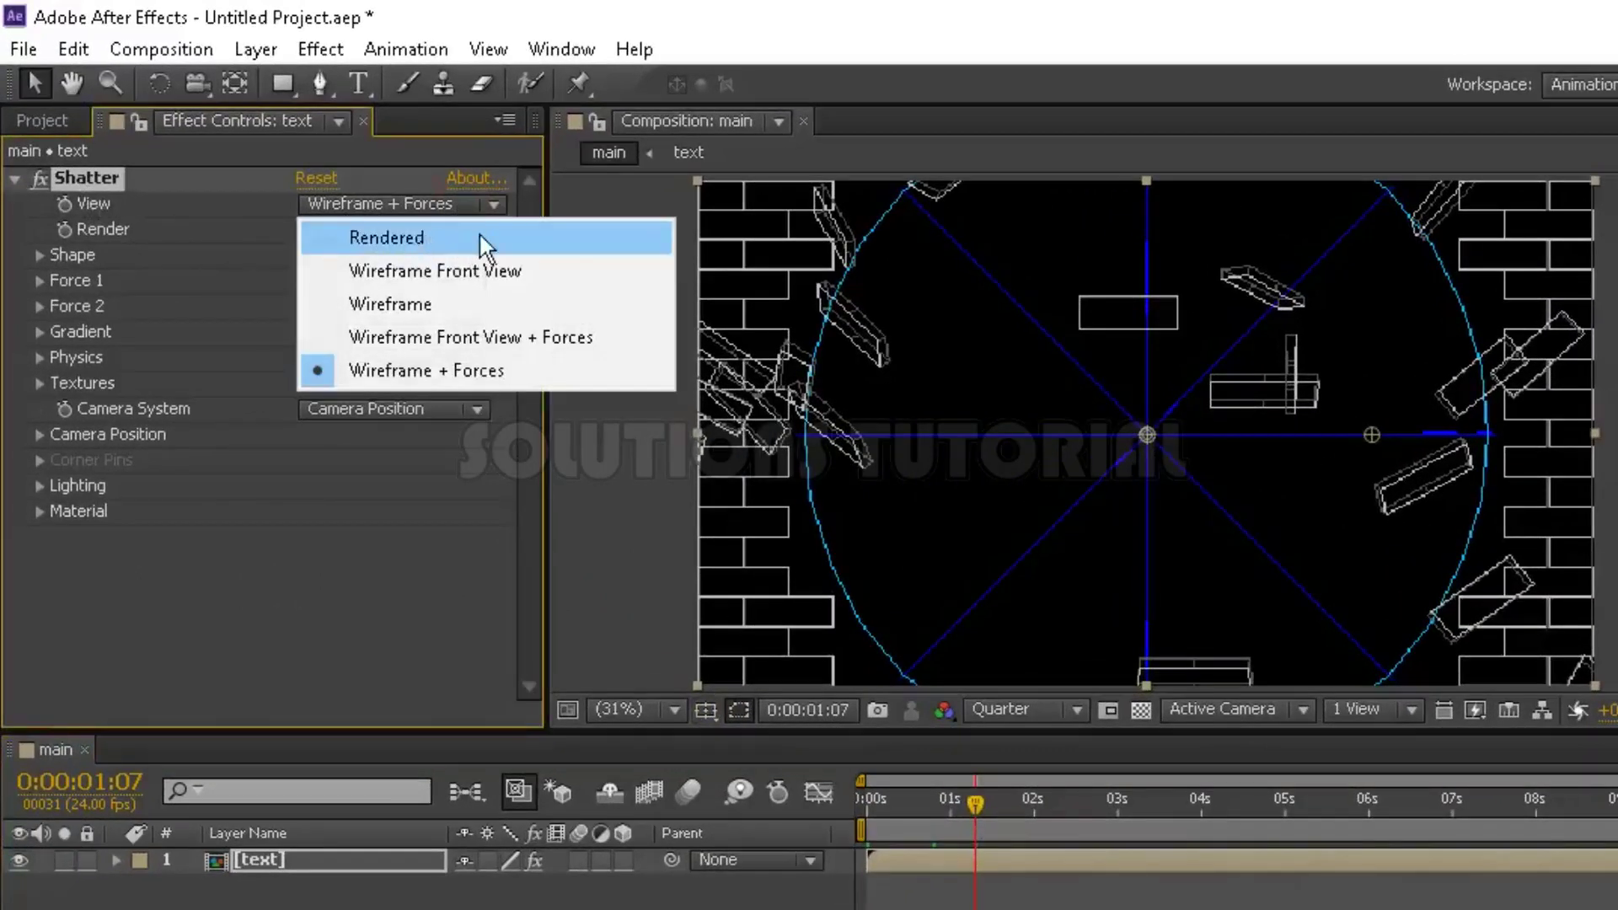
left_click(479, 231)
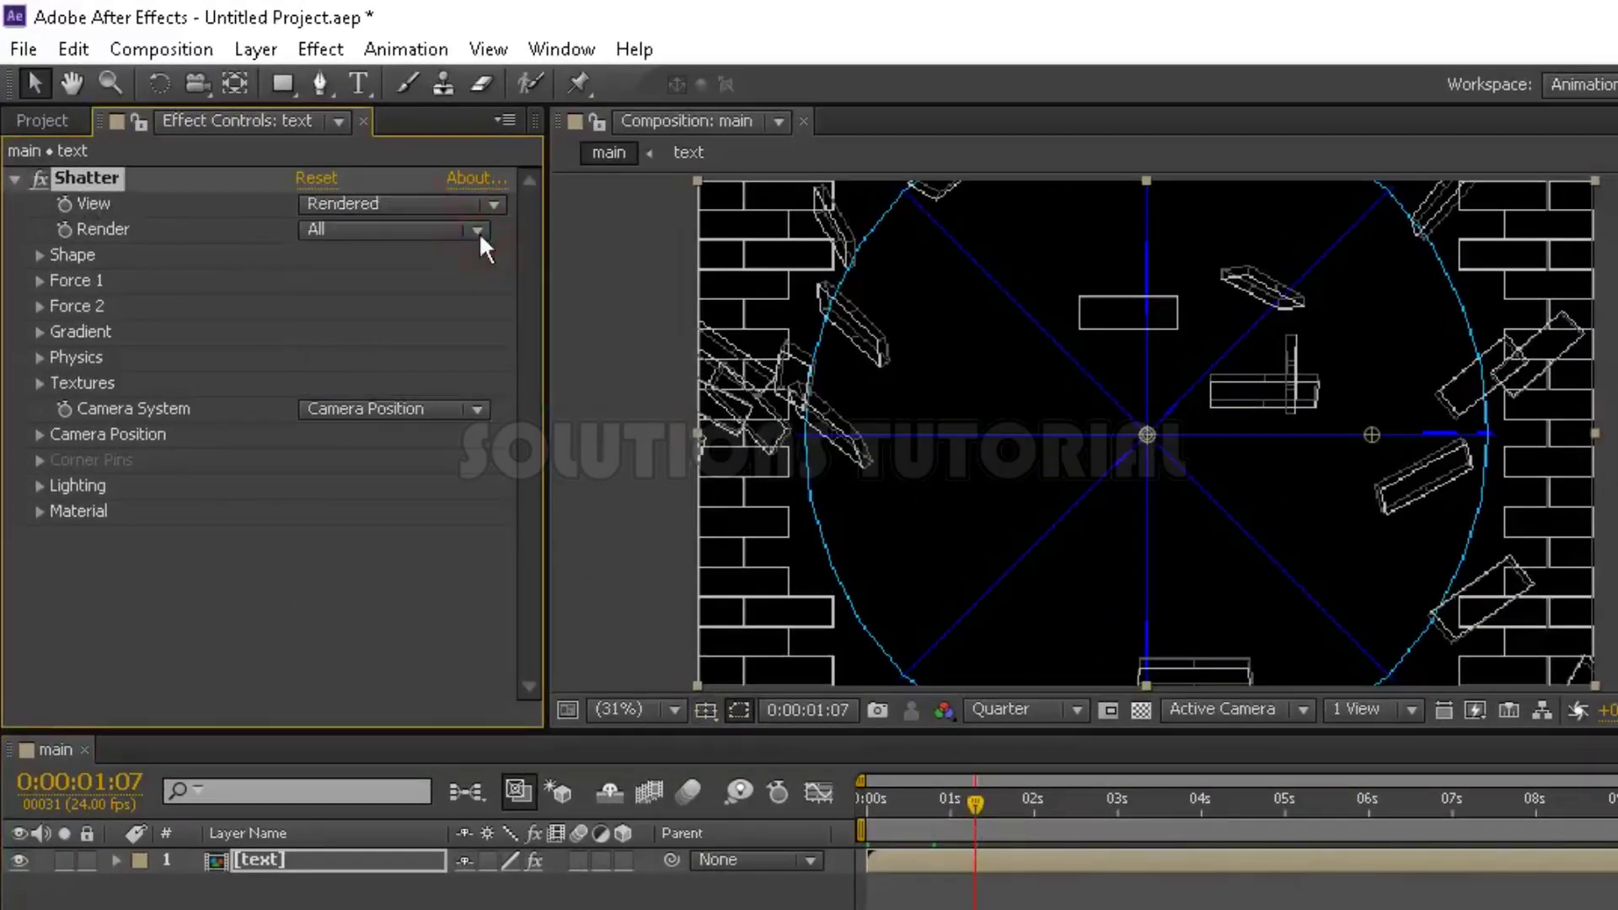
left_click(1008, 807)
left_click(1094, 806)
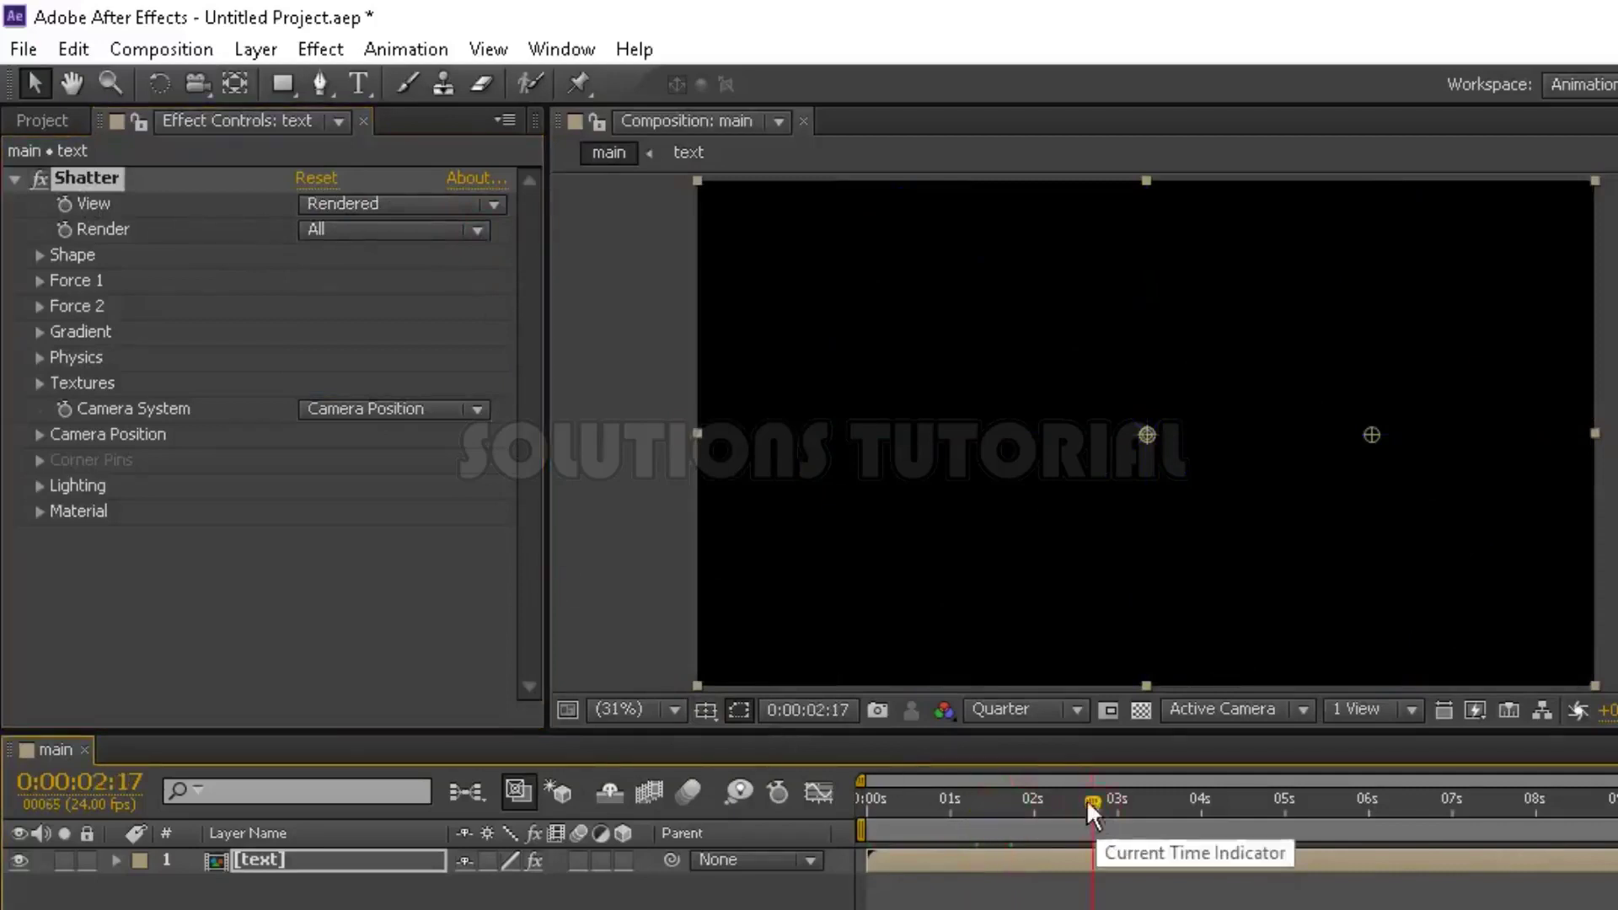
left_click_drag(1092, 807, 1048, 807)
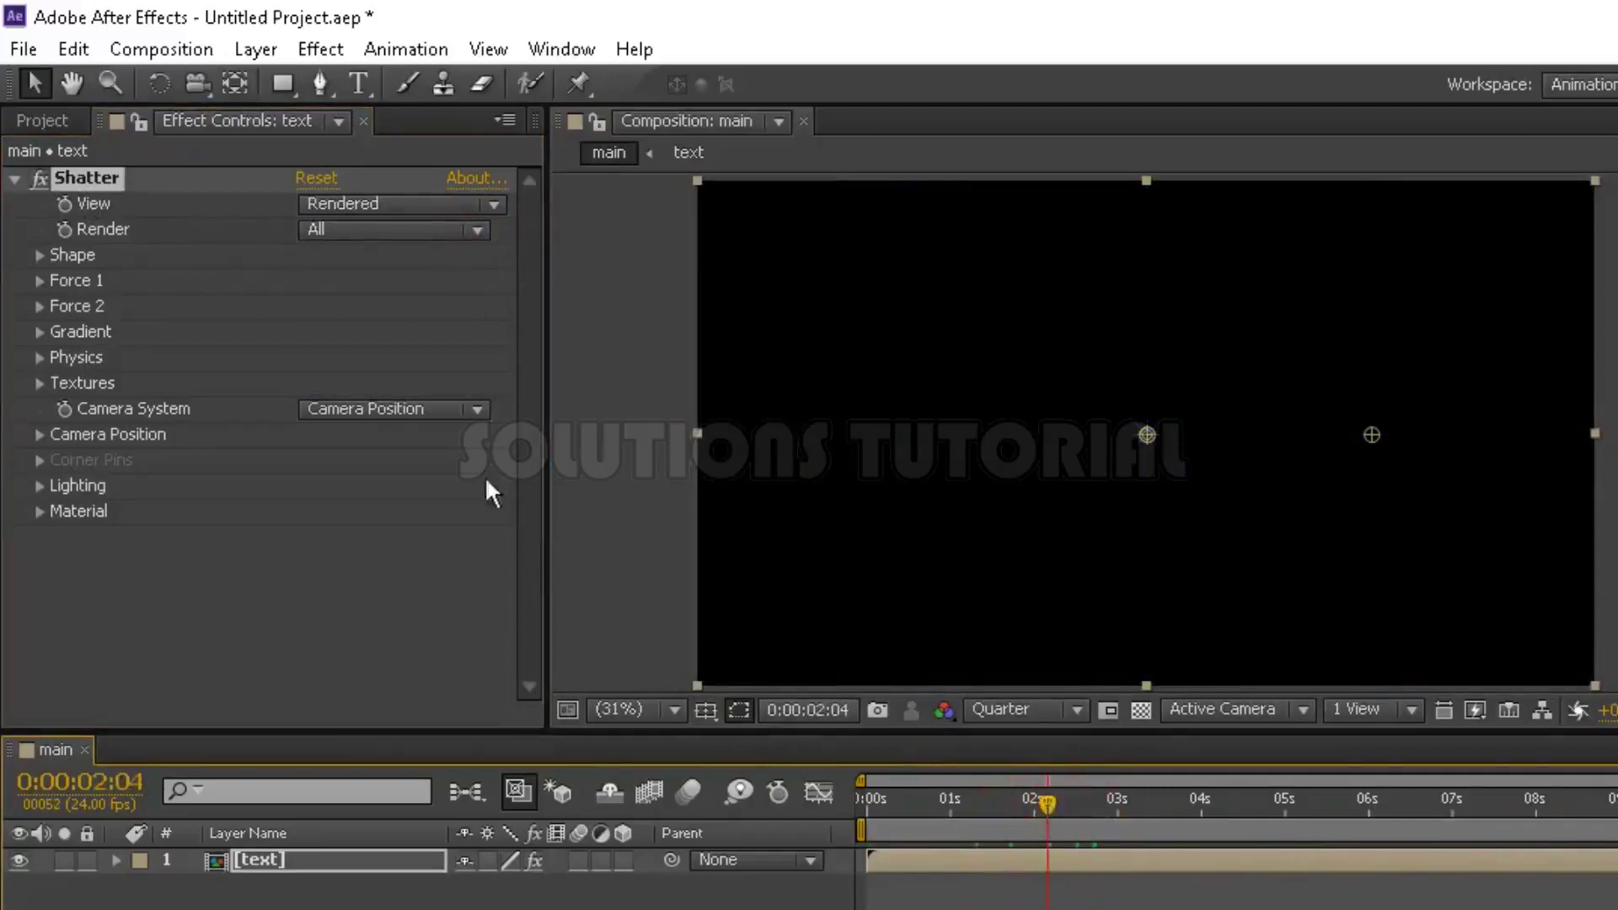
Step: Choose the Glass shatter pattern and check the fragments at 0:00:00:14
left_click(39, 254)
left_click(383, 282)
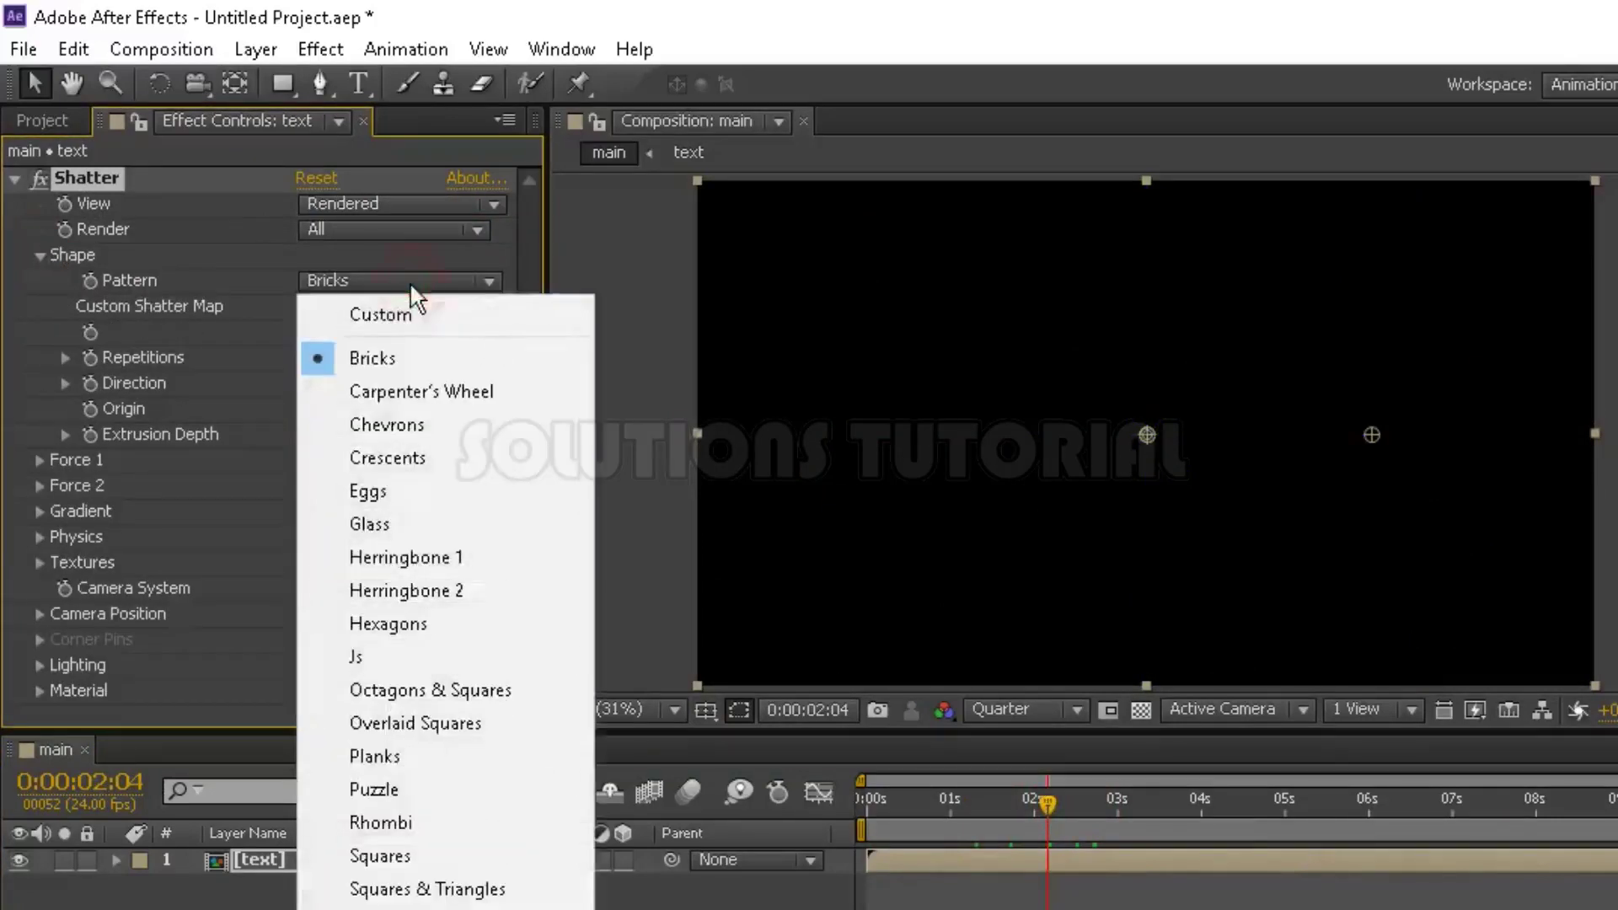
key("Escape")
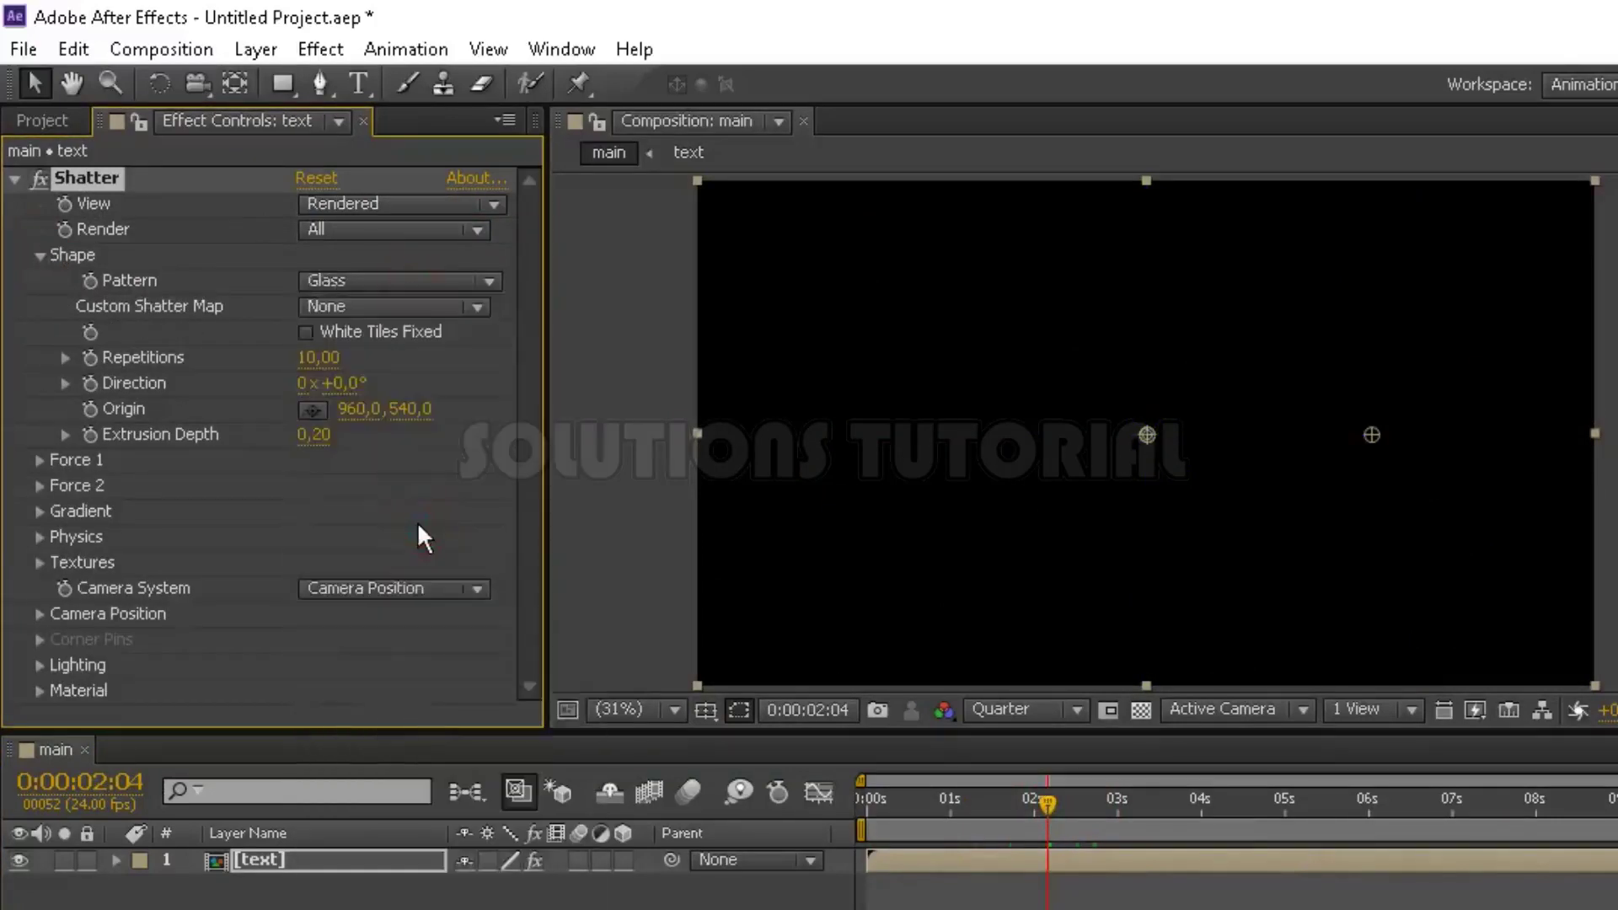
left_click(915, 807)
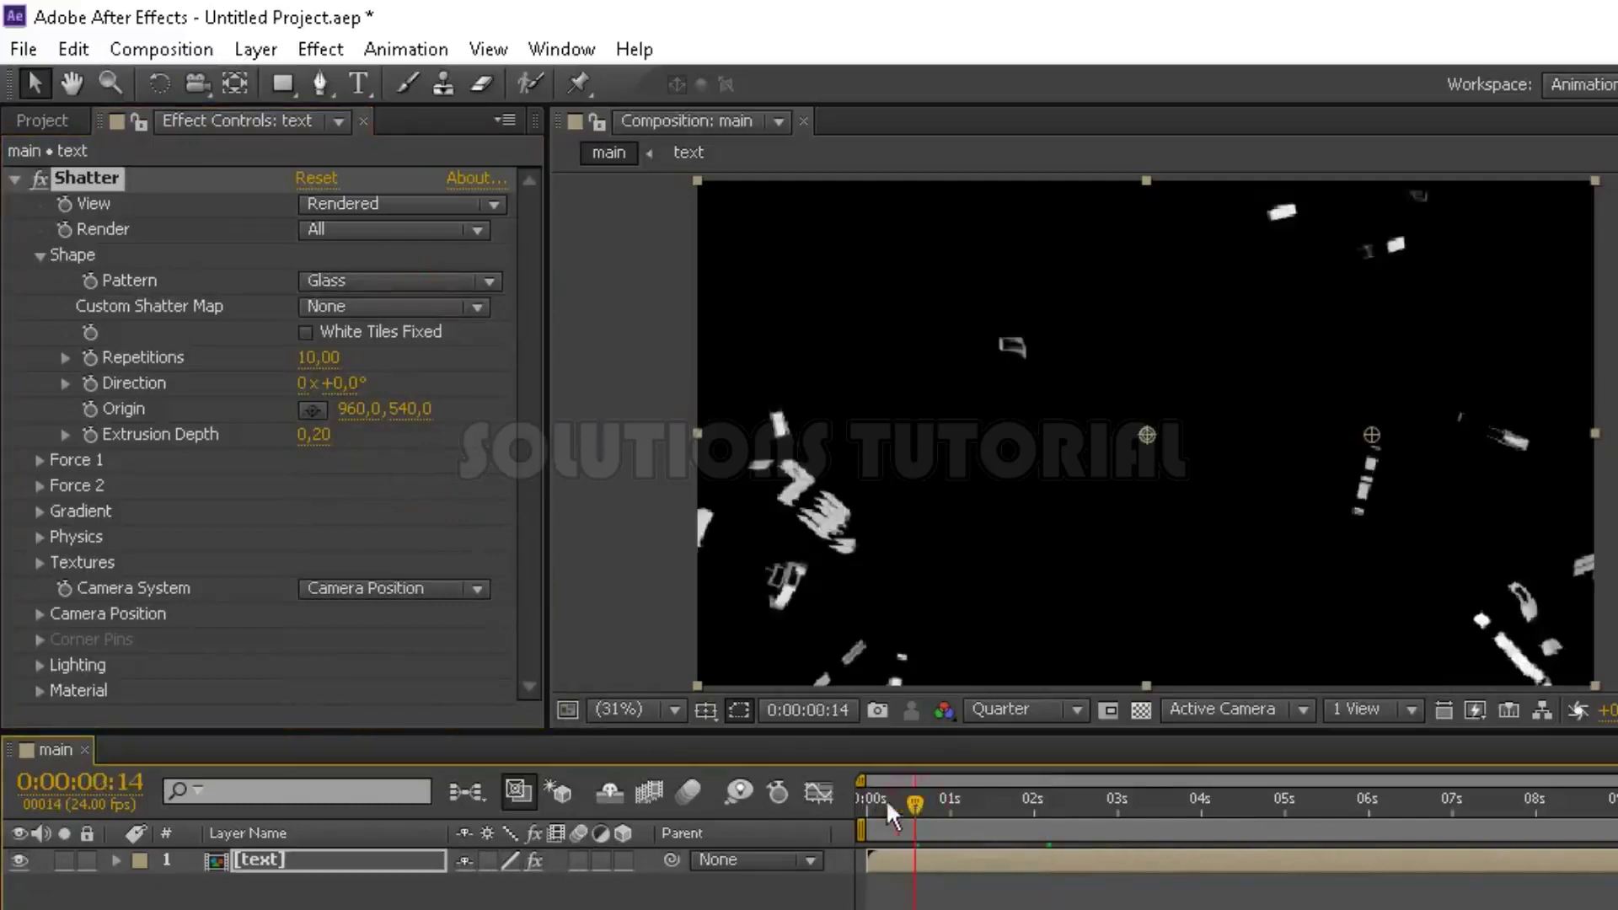
Step: Set Shatter Repetitions to 12 and Extrusion Depth to 0
left_click(318, 358)
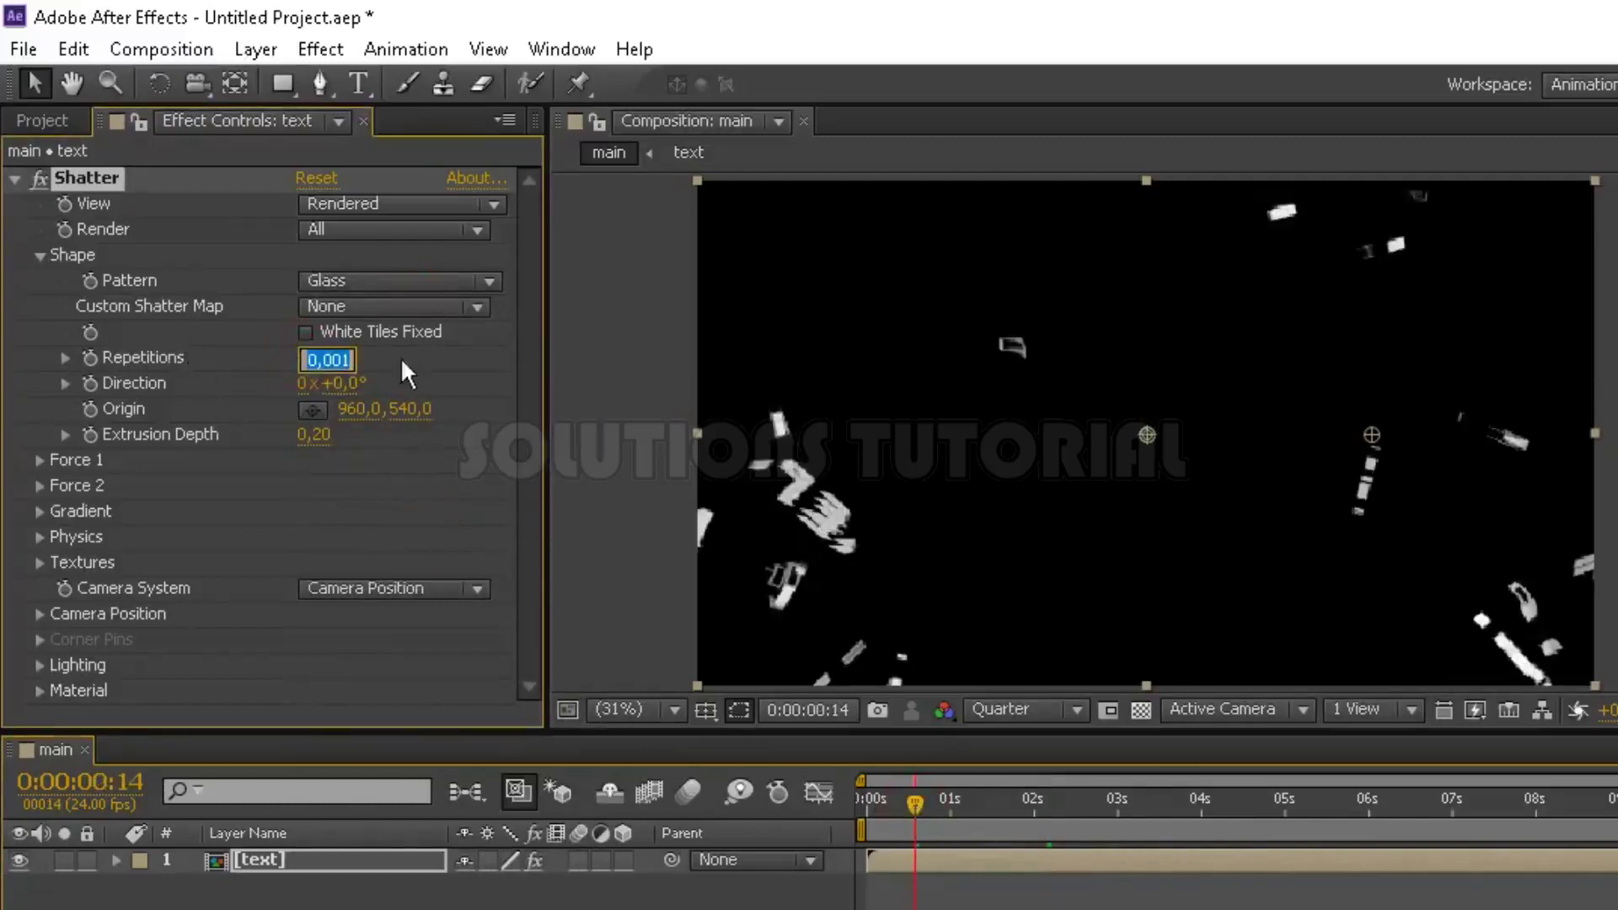
type("12")
key("Return")
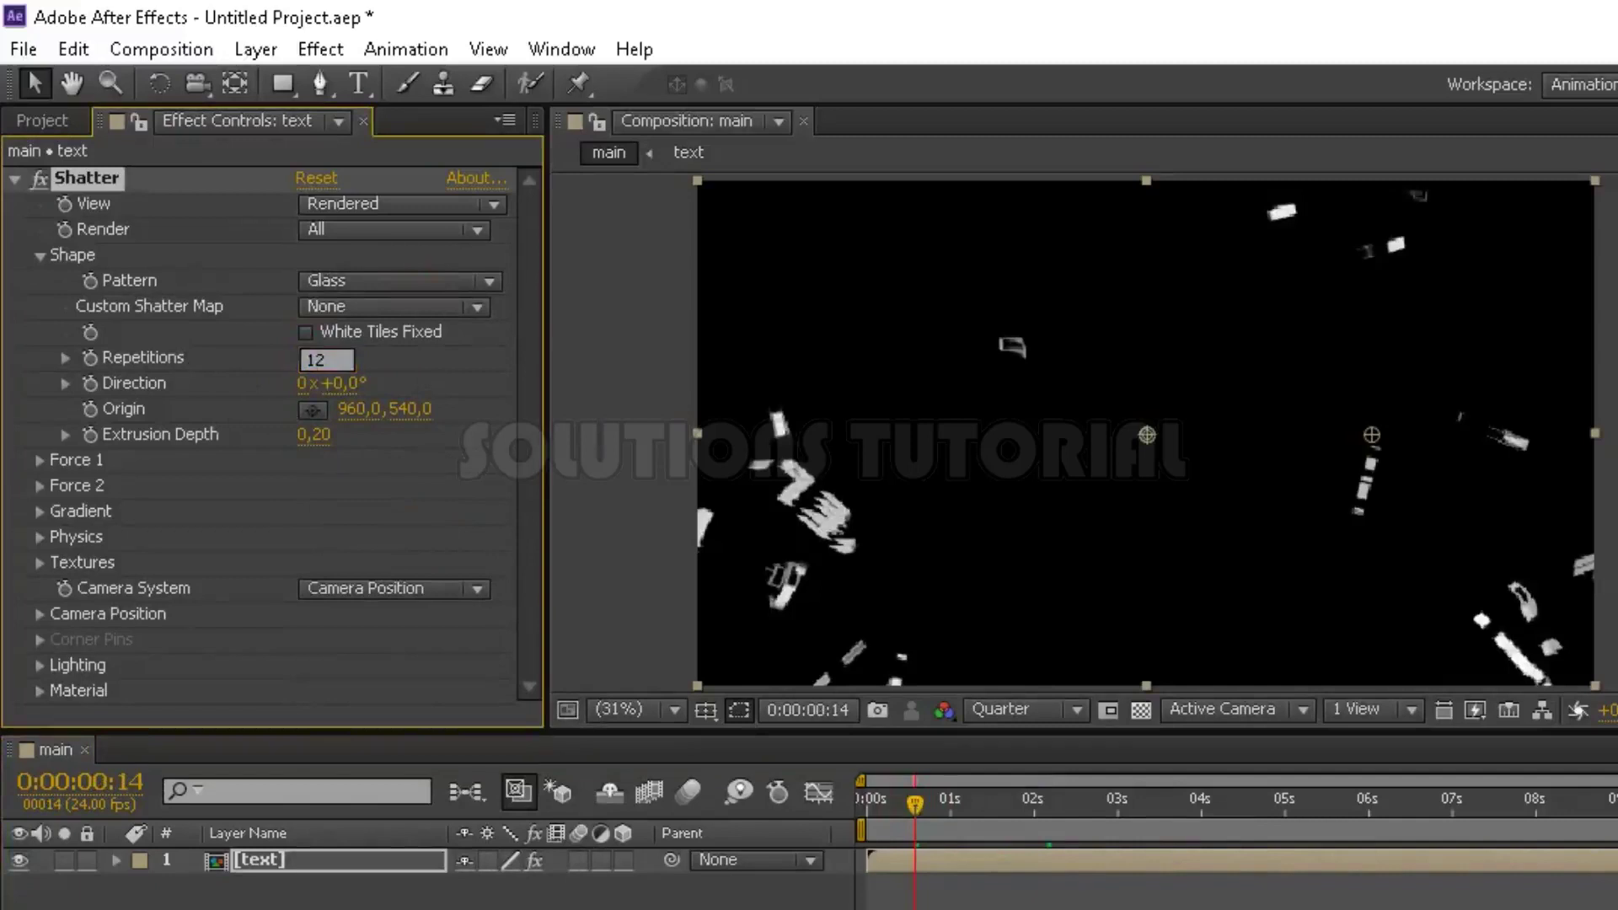
key("Return")
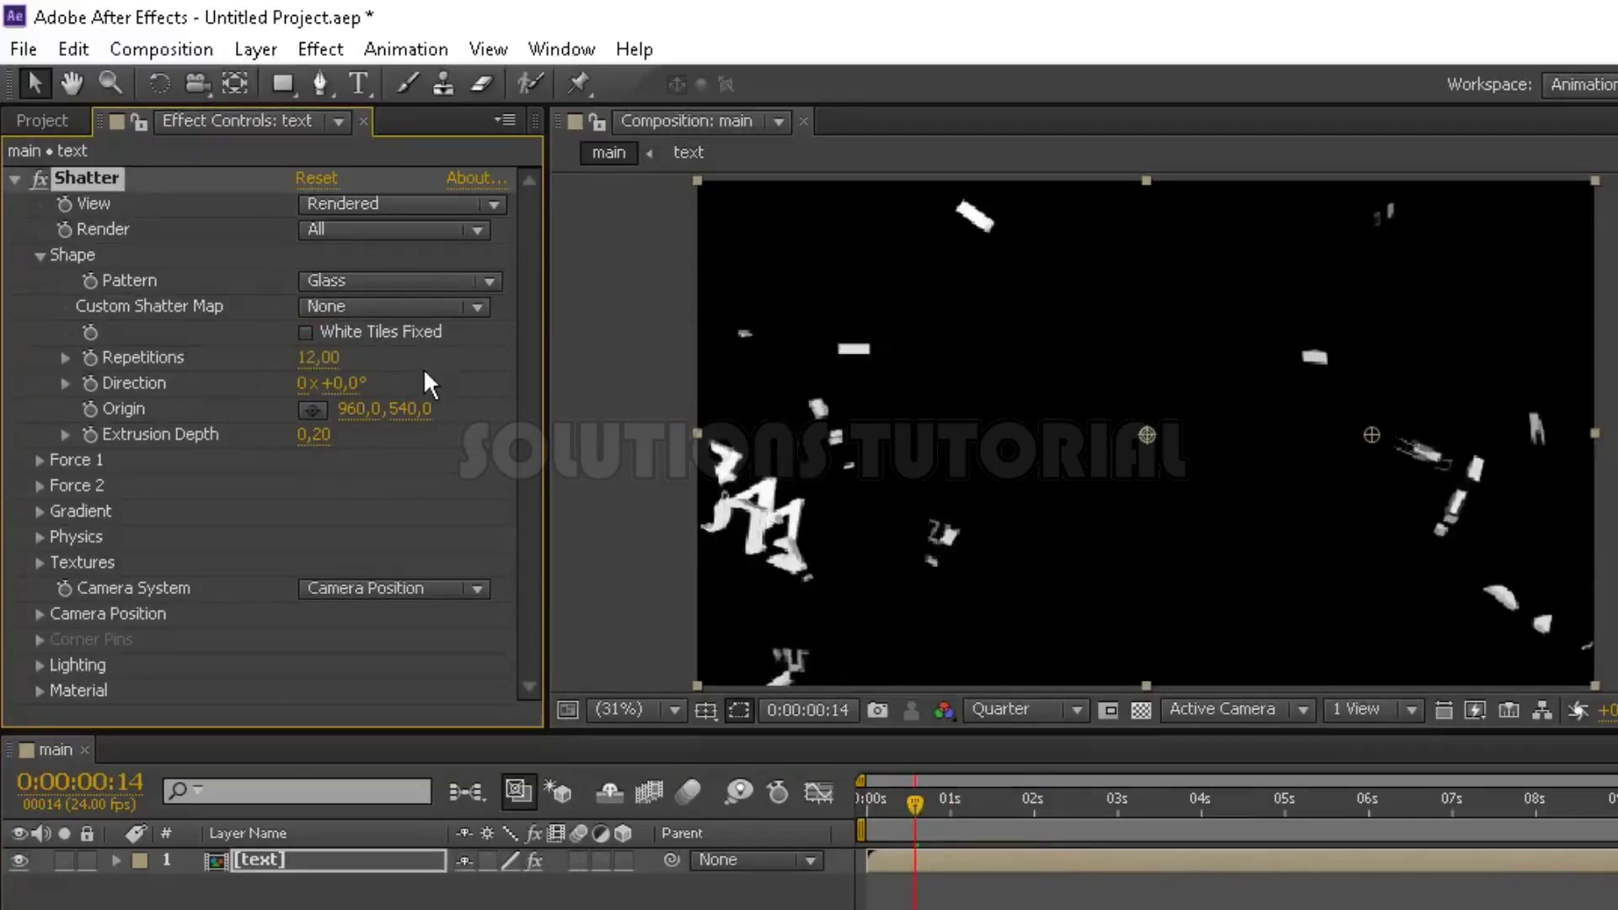
left_click(313, 435)
type("0")
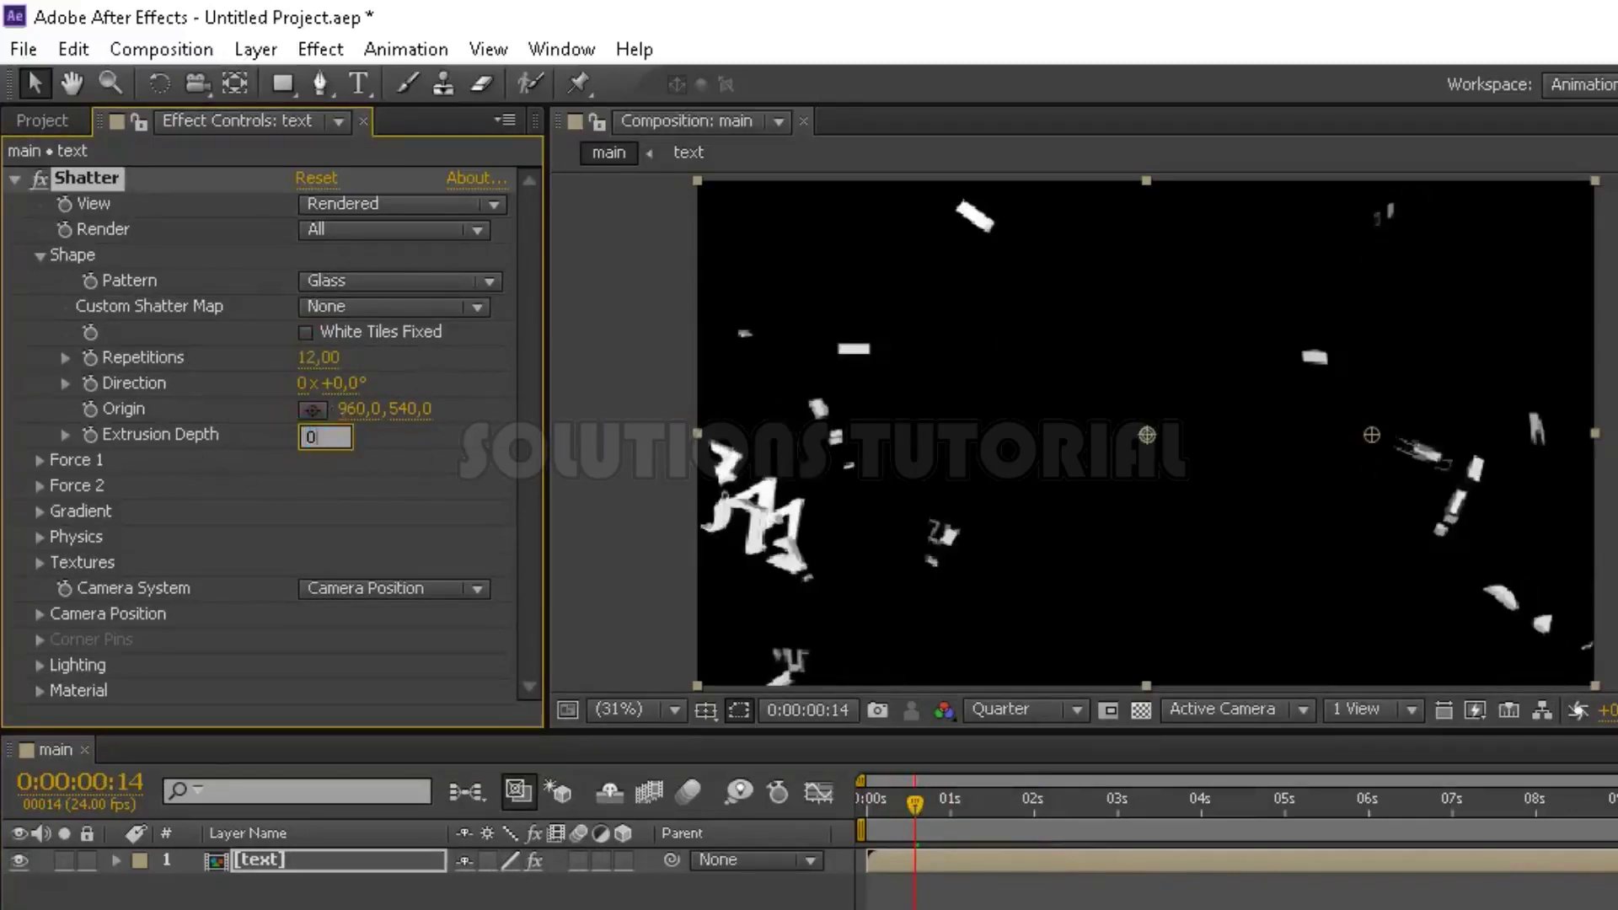
key("Return")
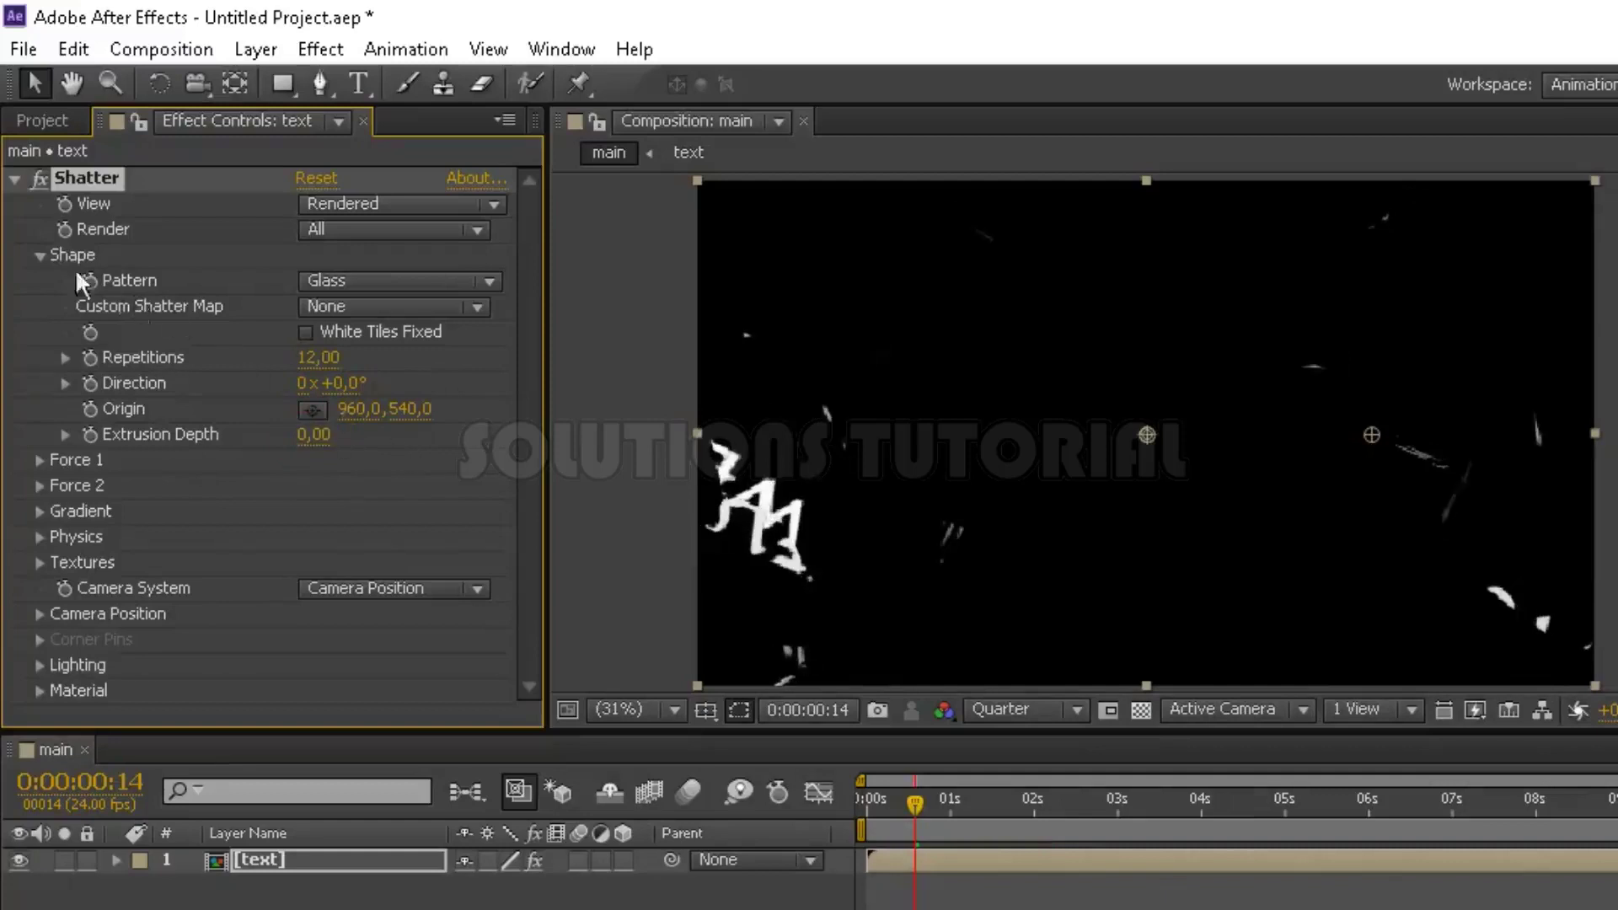
Step: Set Shatter's Force 1 Strength to 0.05
left_click(39, 256)
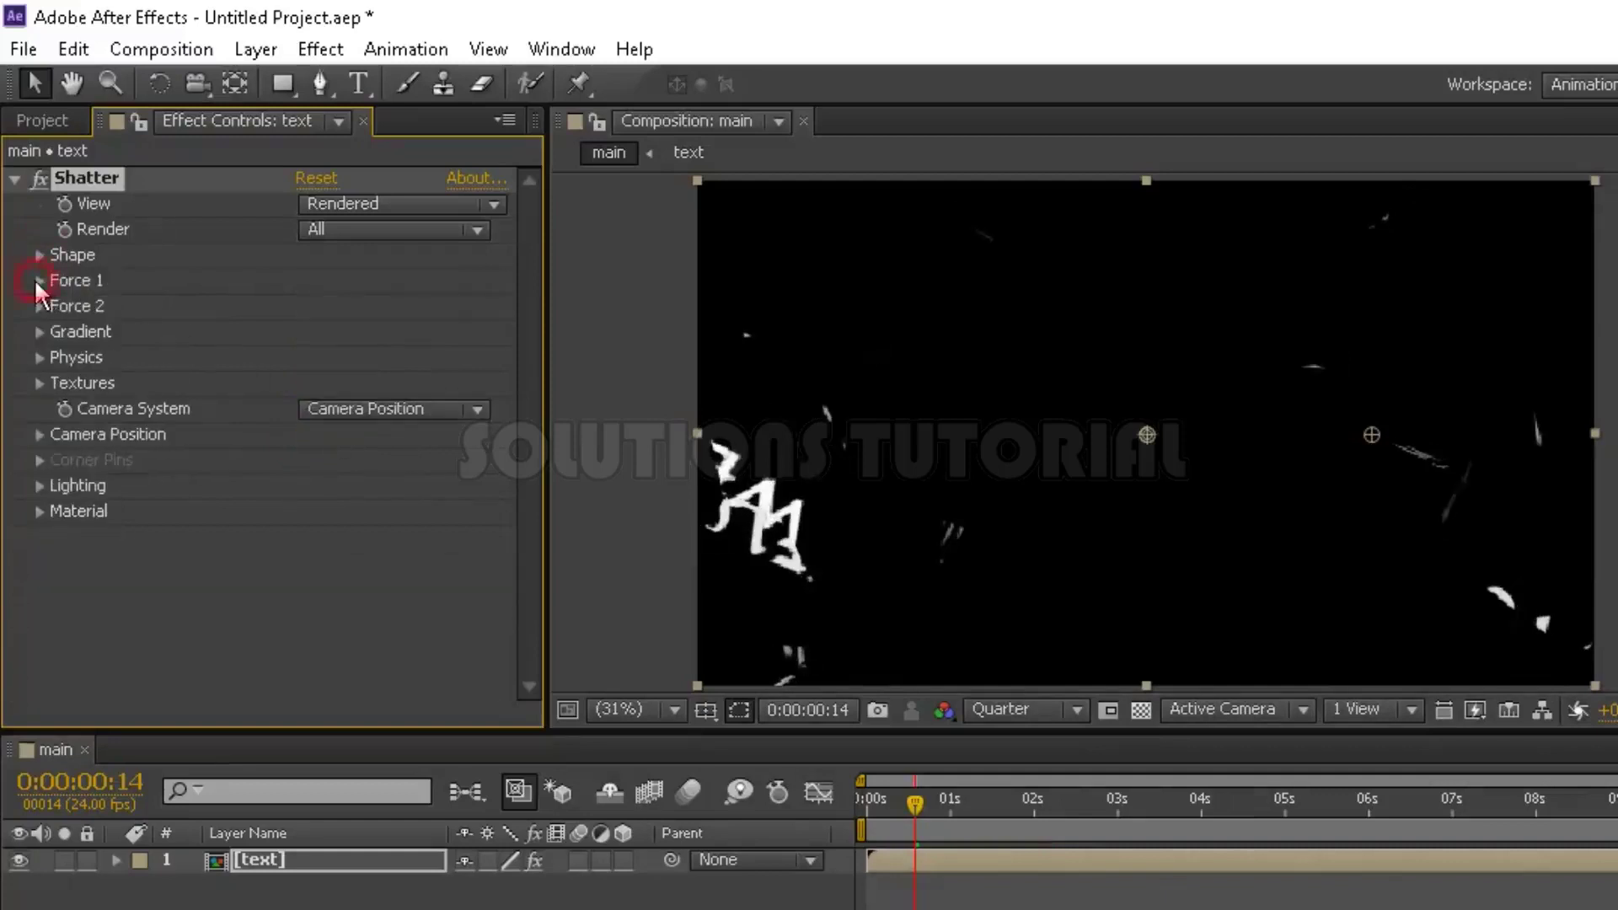
left_click(35, 278)
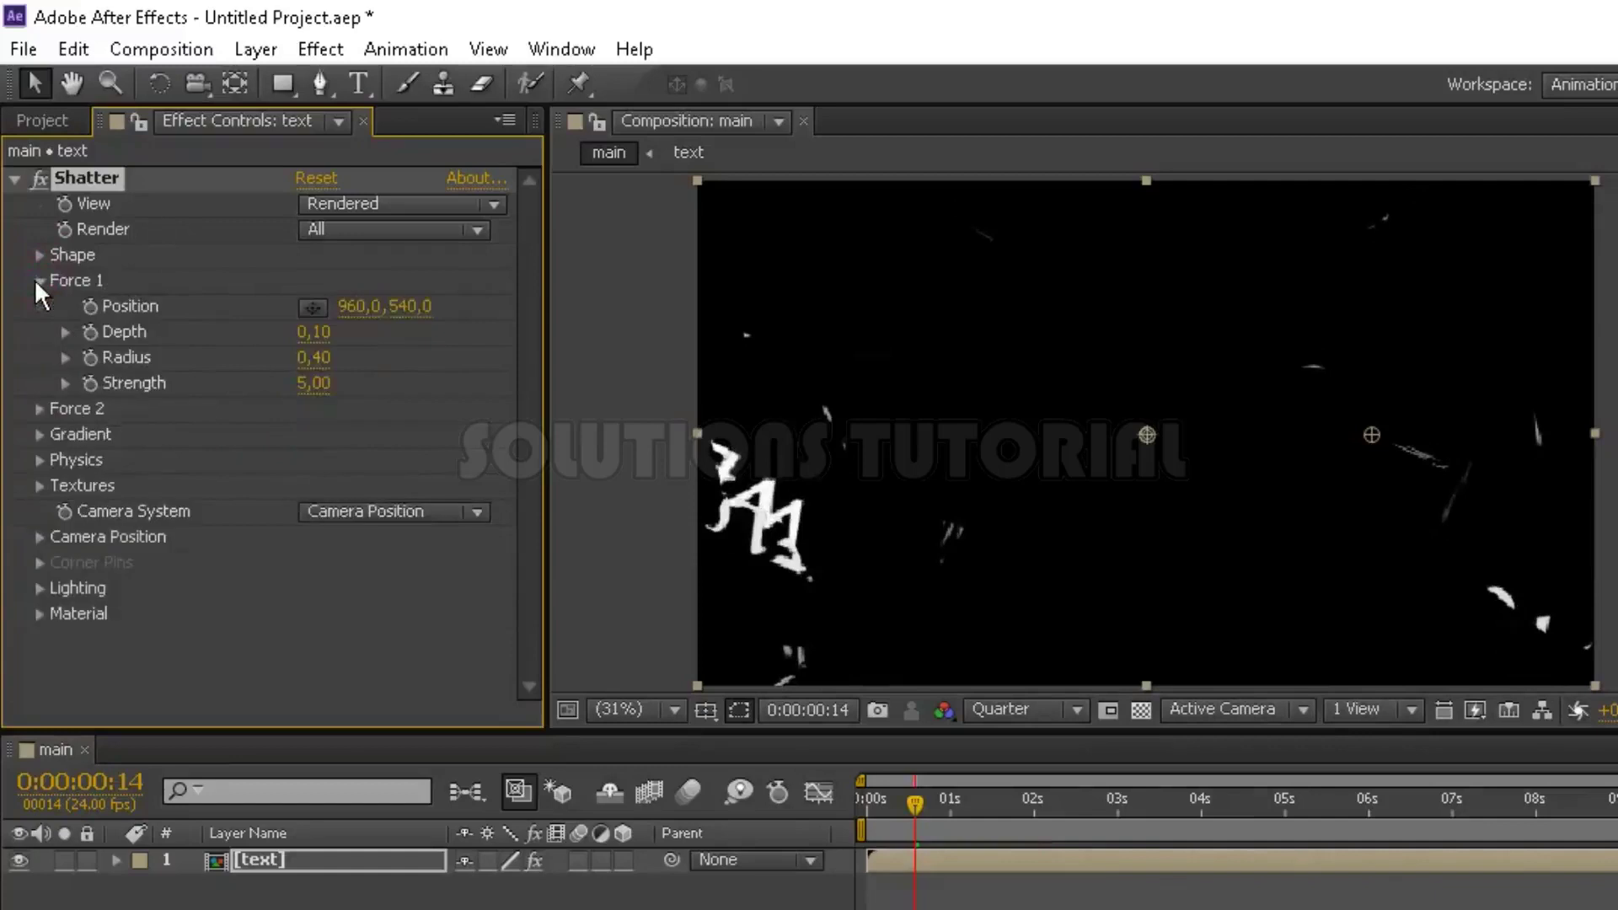
left_click(313, 384)
type("0,0")
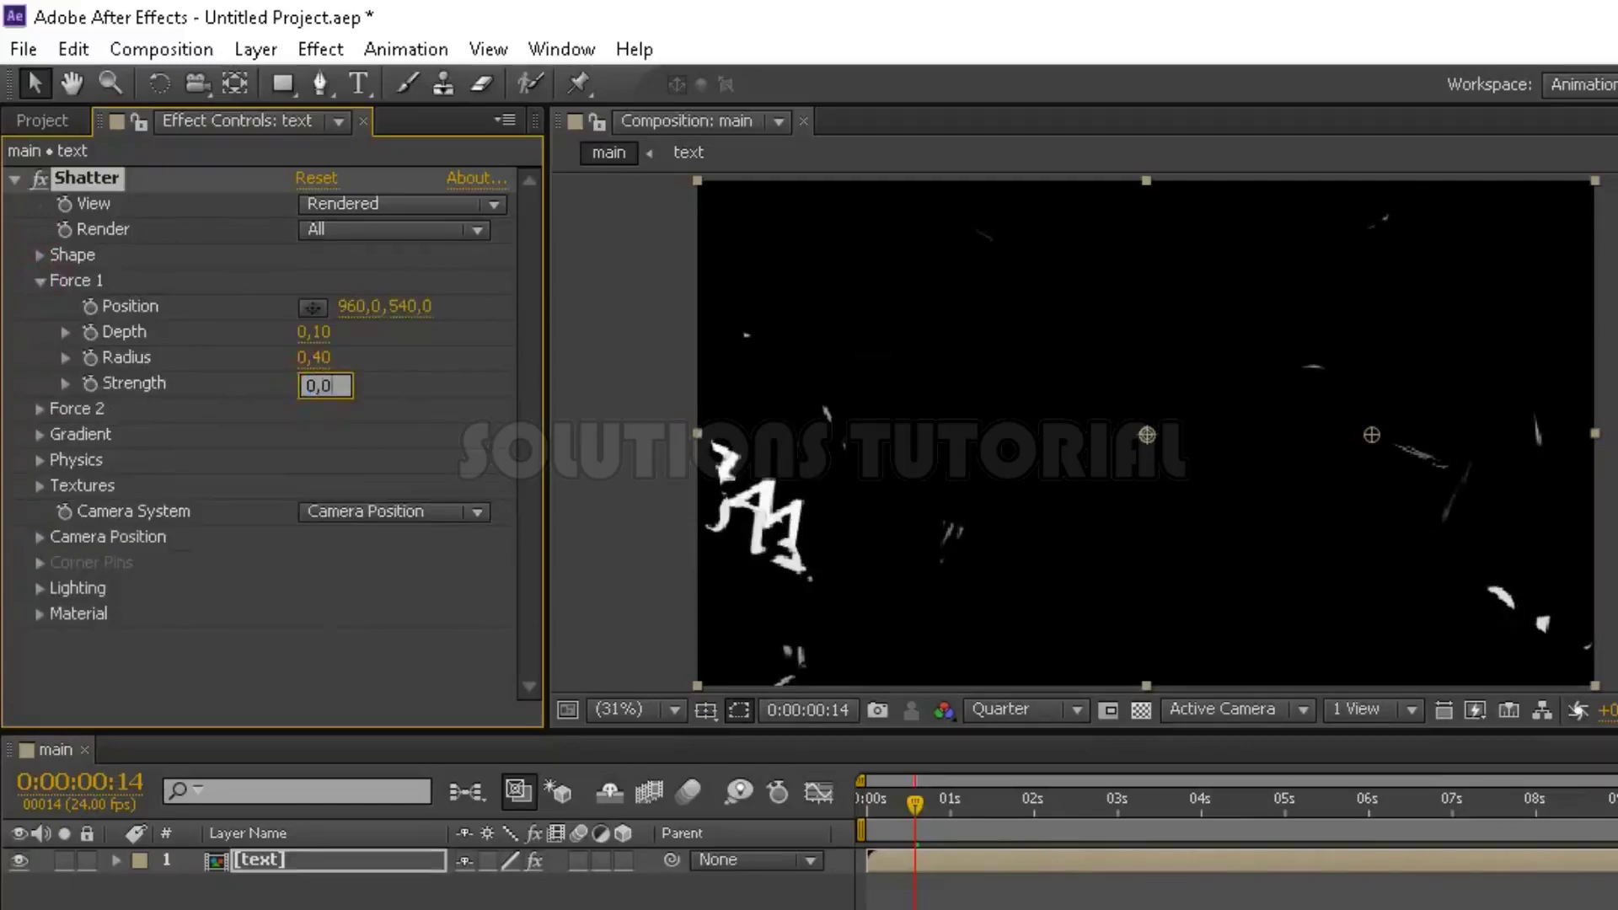
key("Return")
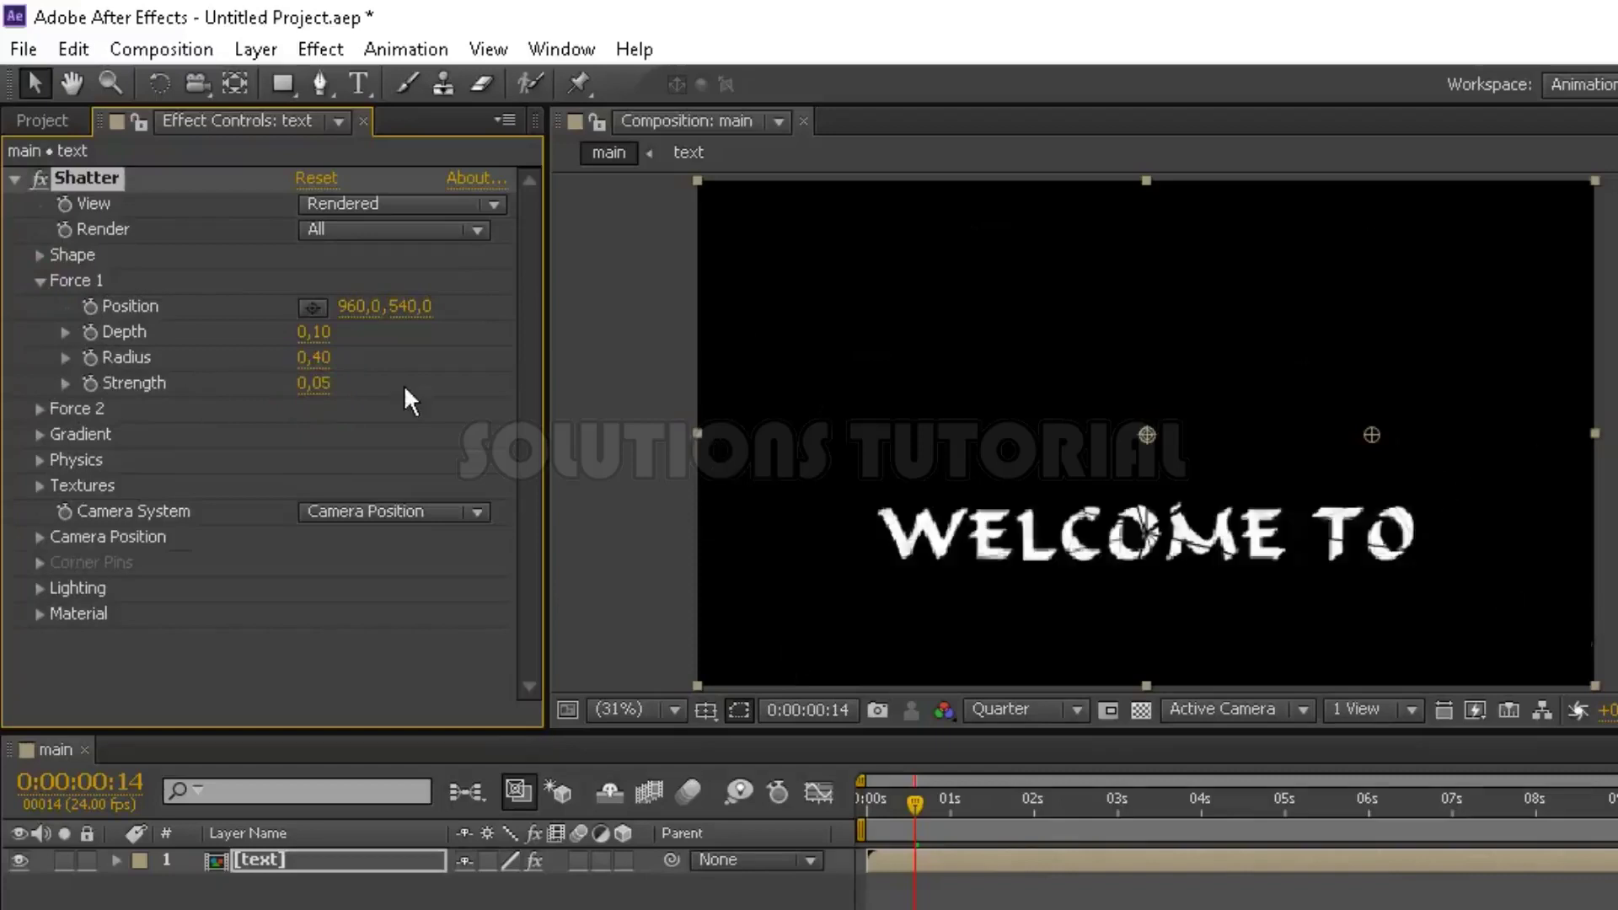
Step: Set Physics Gravity to 0 and collapse the Physics group
left_click(47, 285)
left_click(37, 357)
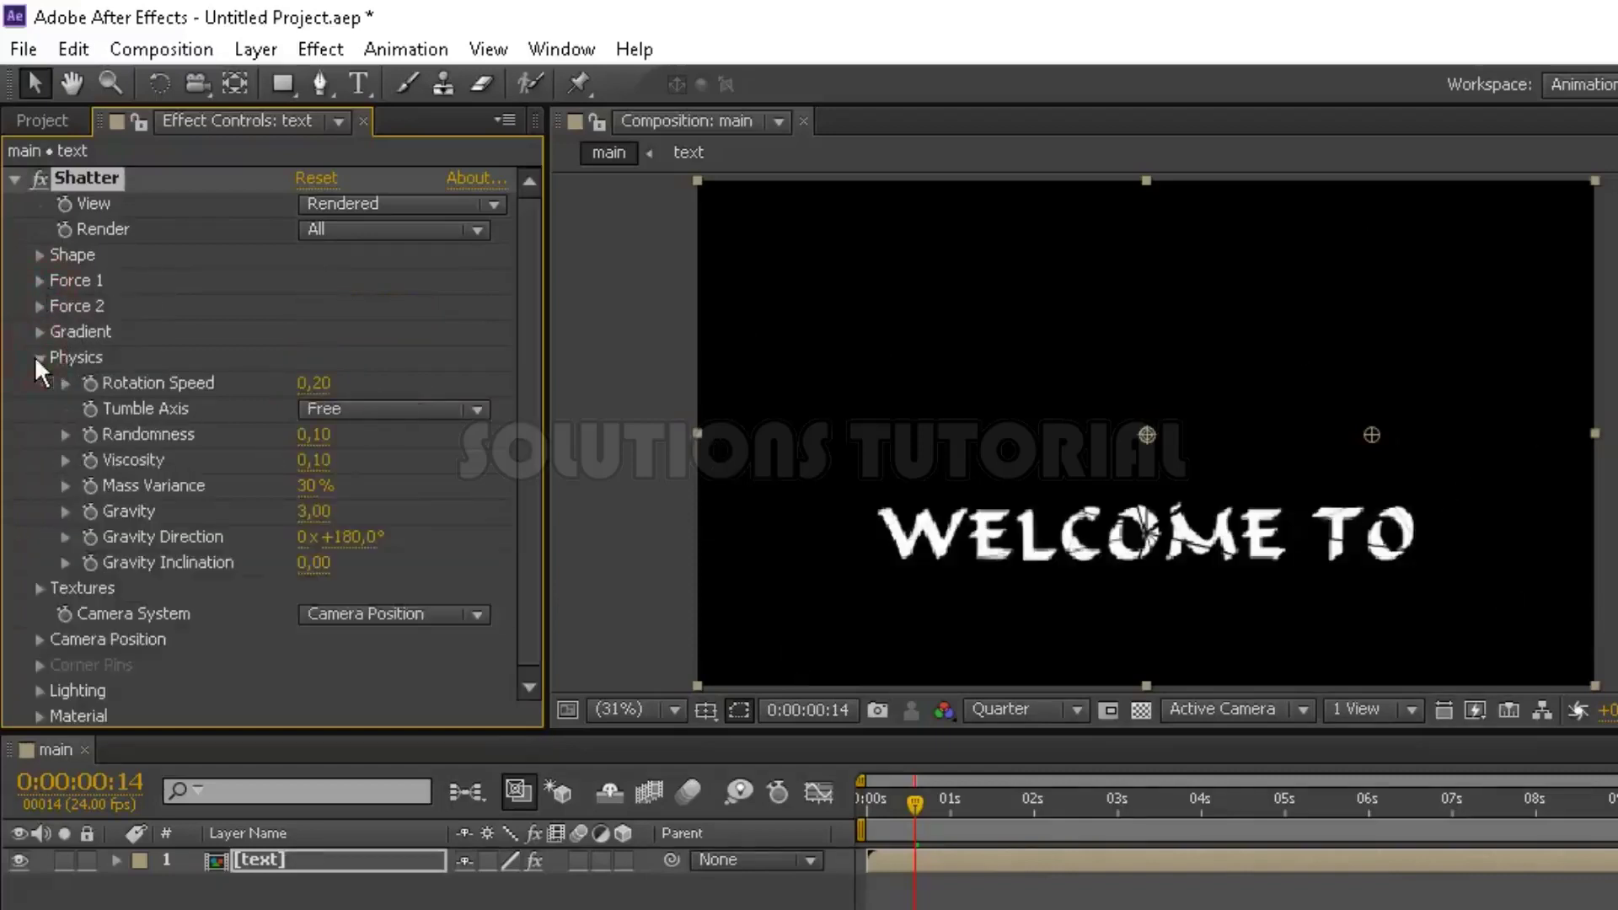
left_click(313, 512)
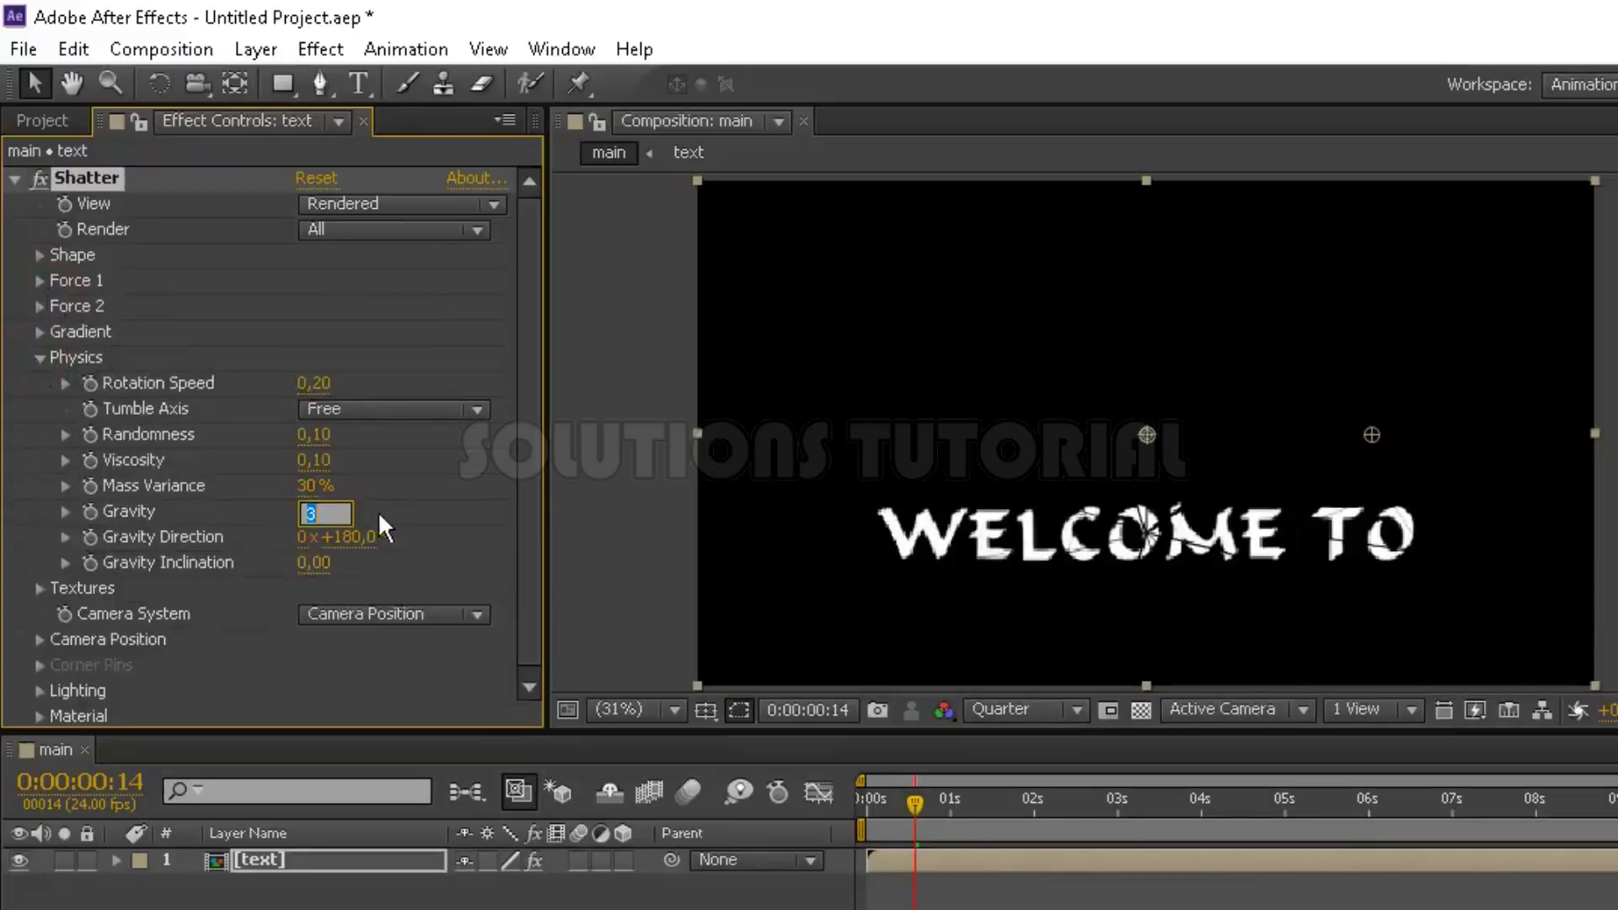
type("0")
key("Return")
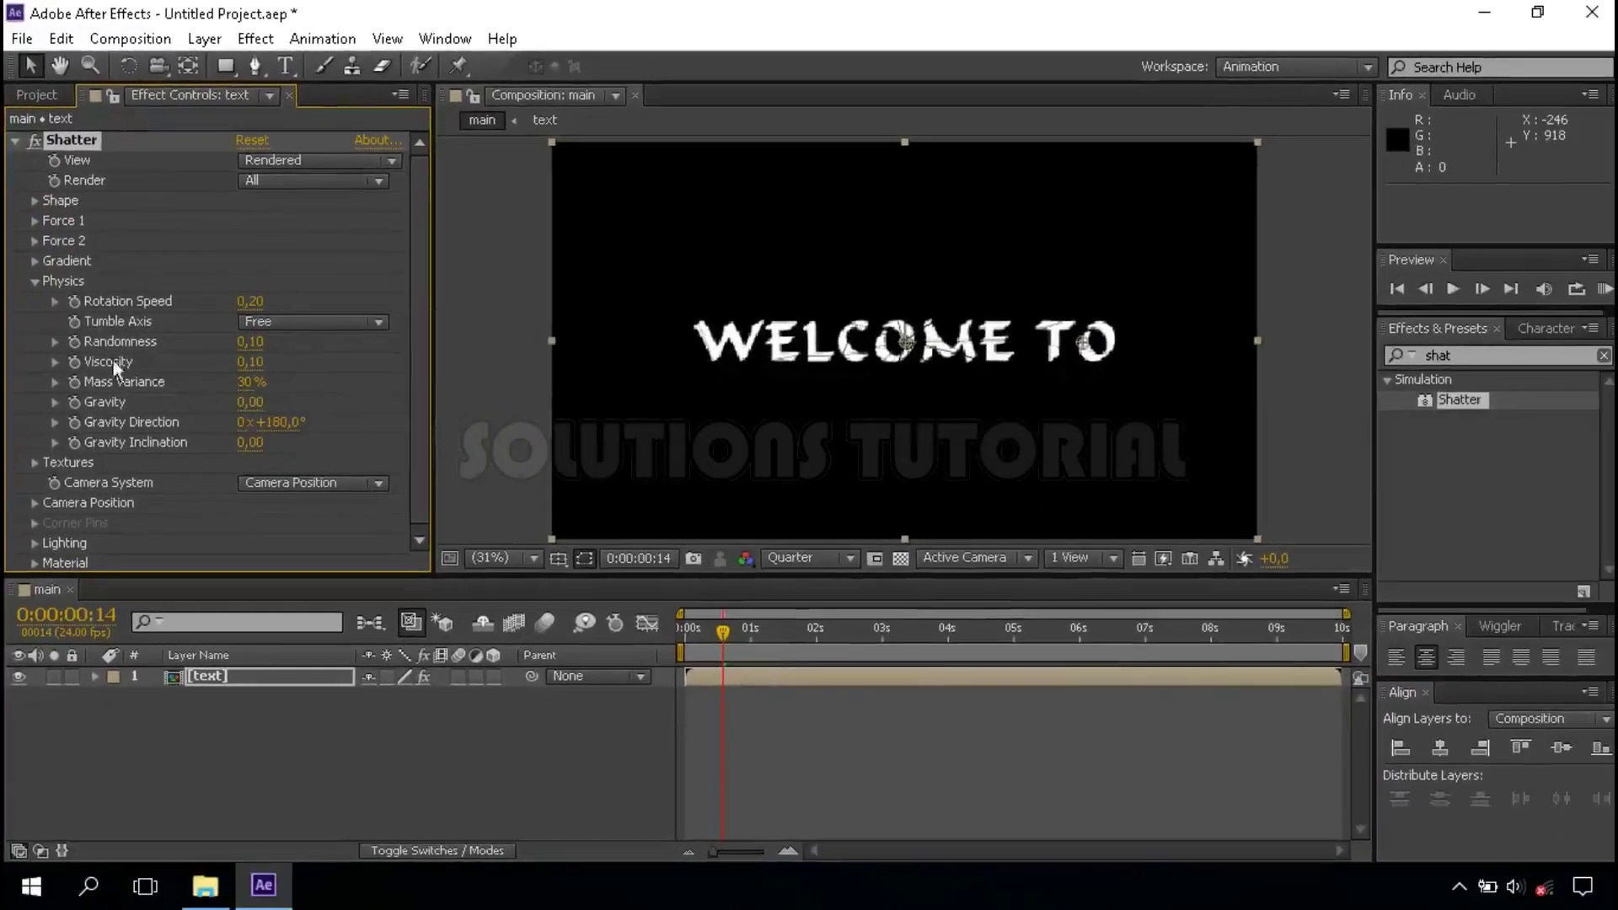
left_click(34, 280)
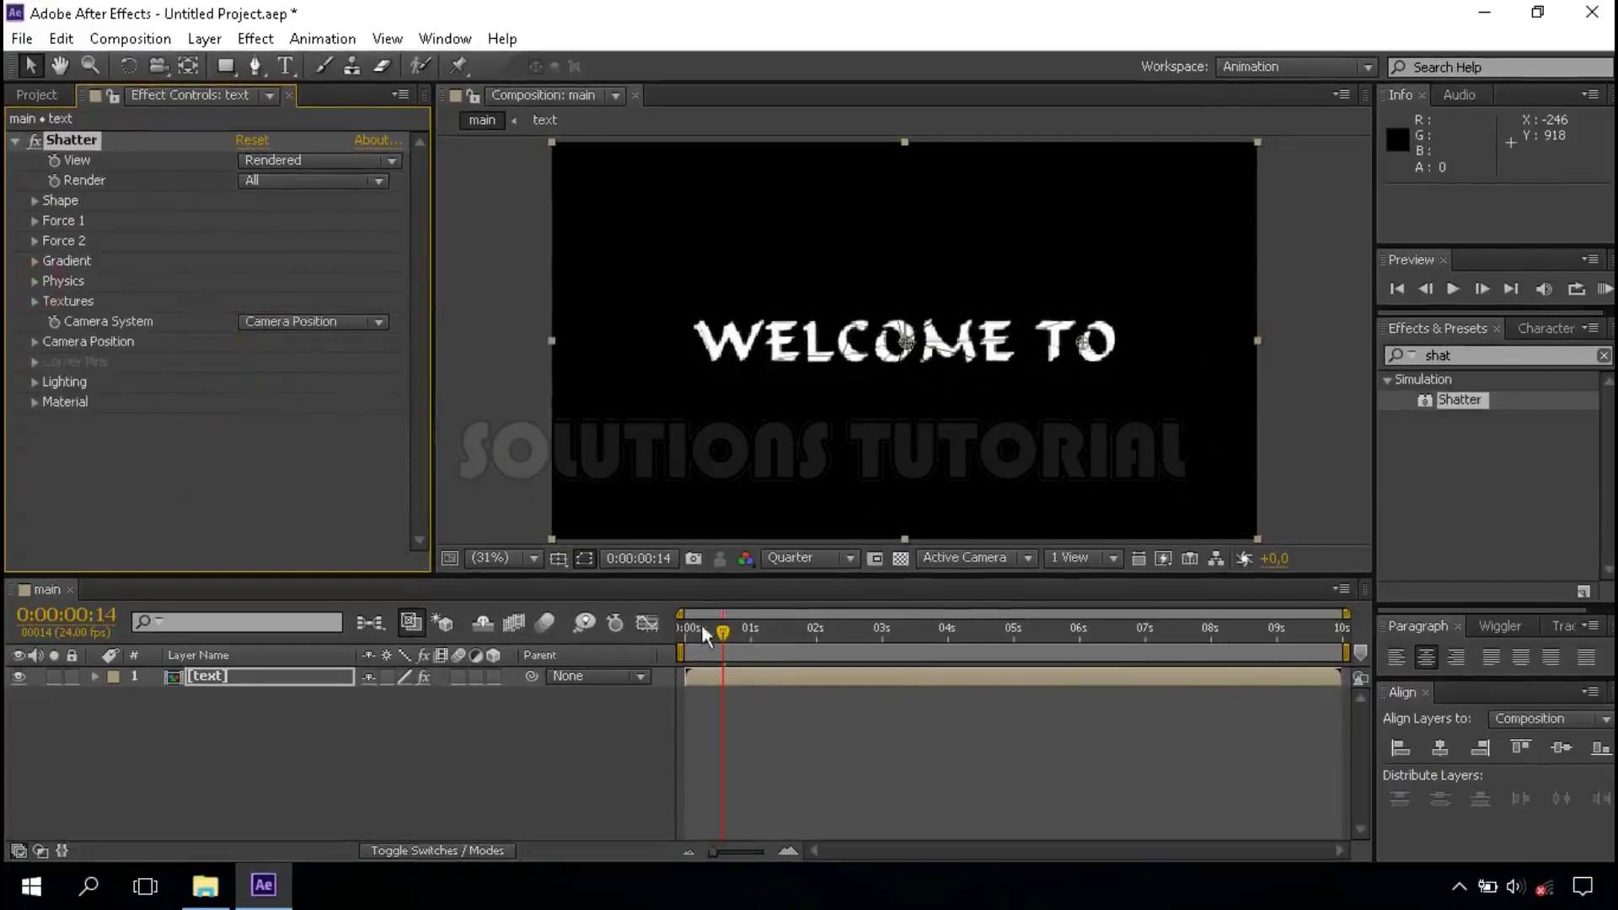
Step: Scrub through the shatter preview and stop at 0:00:02:00
mouse_move(799, 632)
left_mouse_down()
mouse_move(1029, 634)
mouse_move(948, 630)
left_mouse_up()
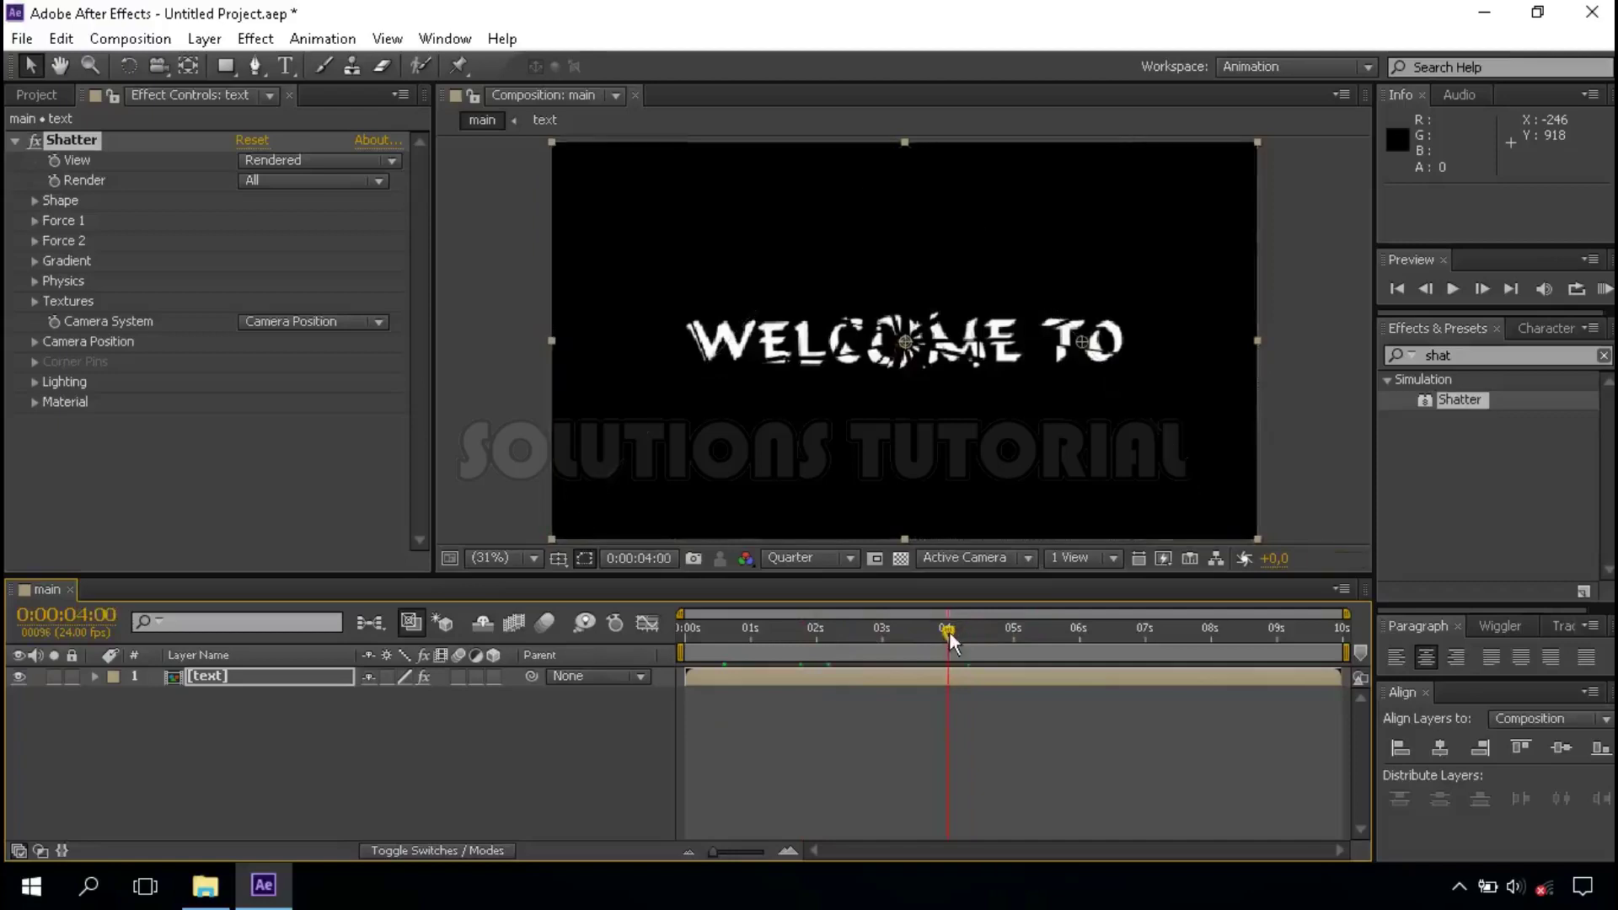
left_click(816, 635)
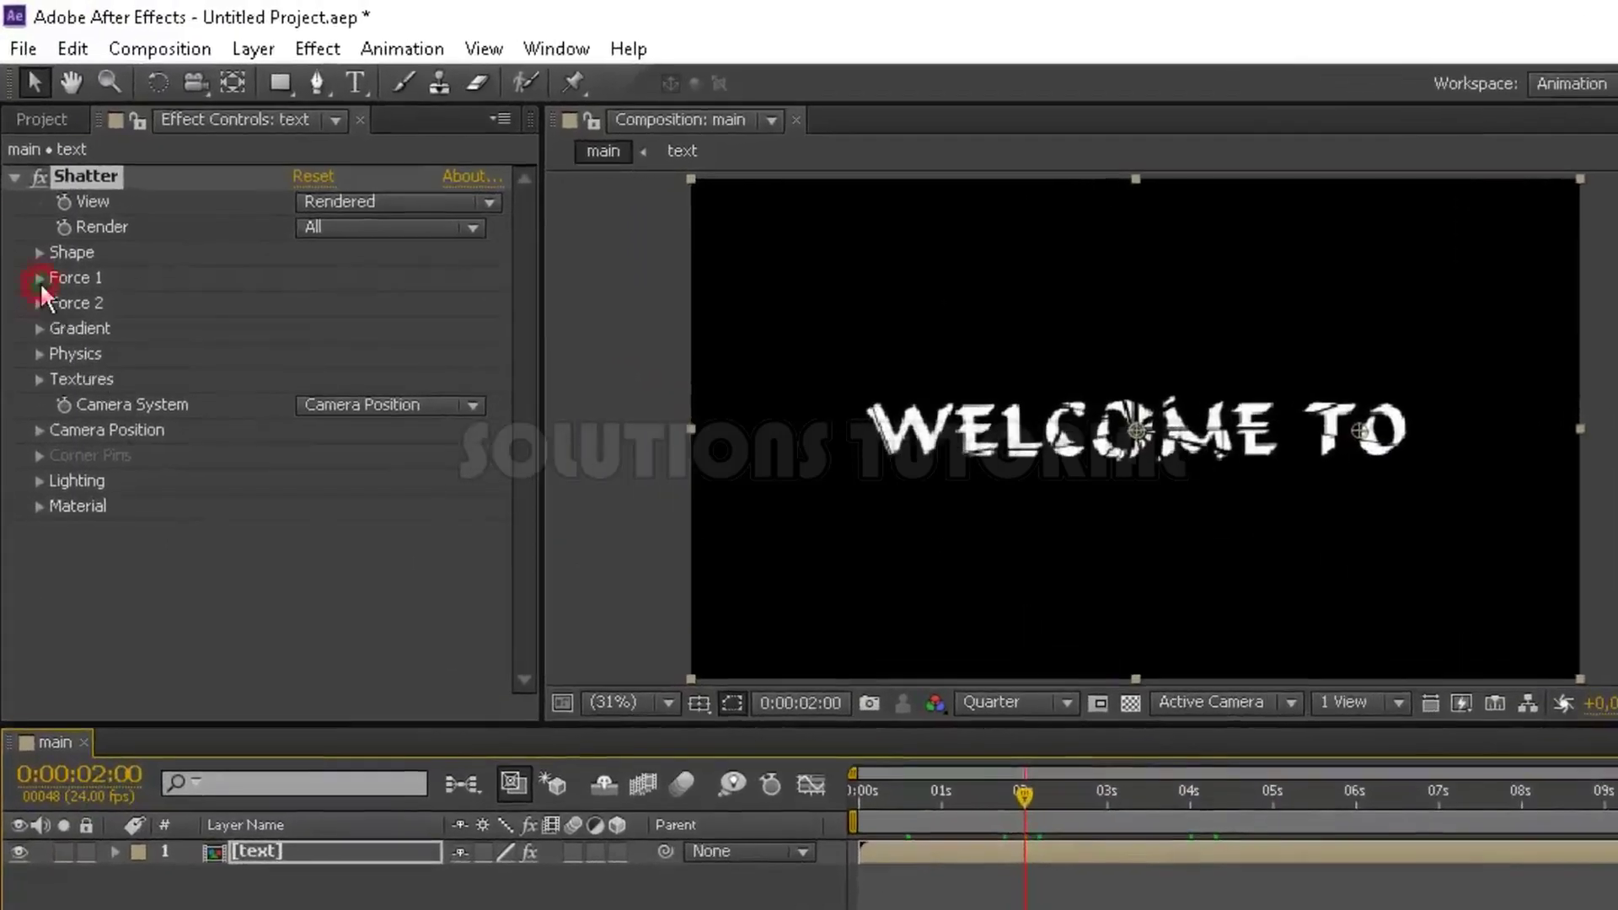
Step: Keyframe Force 1 Radius from 0 at the start to 0.40 at 2 seconds, revealing keys with U
left_click(39, 278)
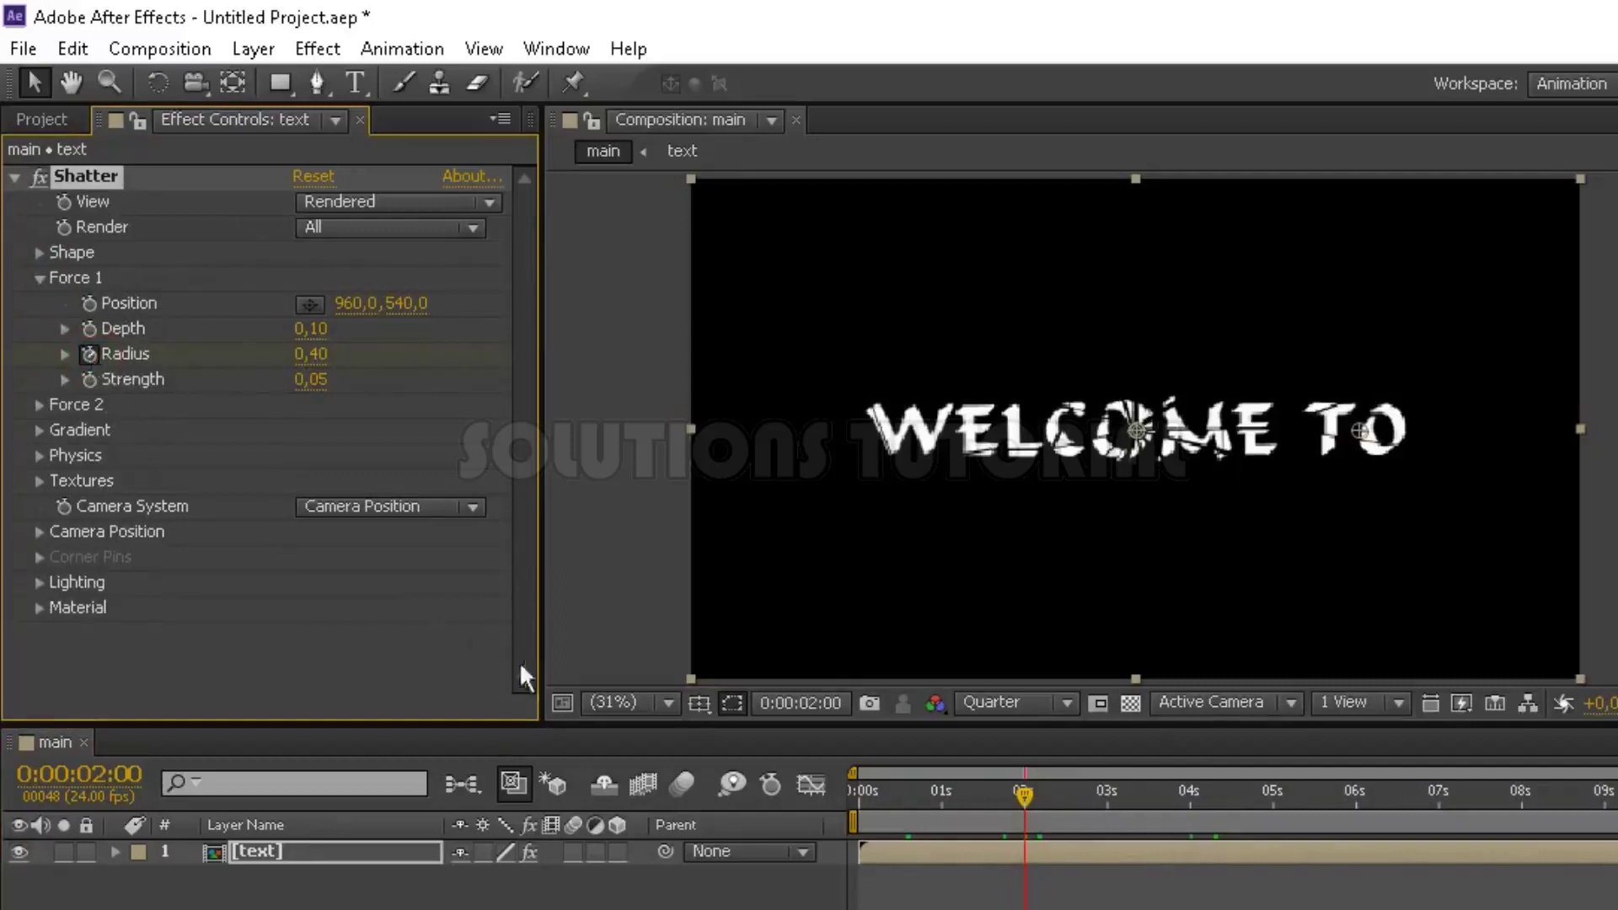
left_click_drag(863, 780, 850, 792)
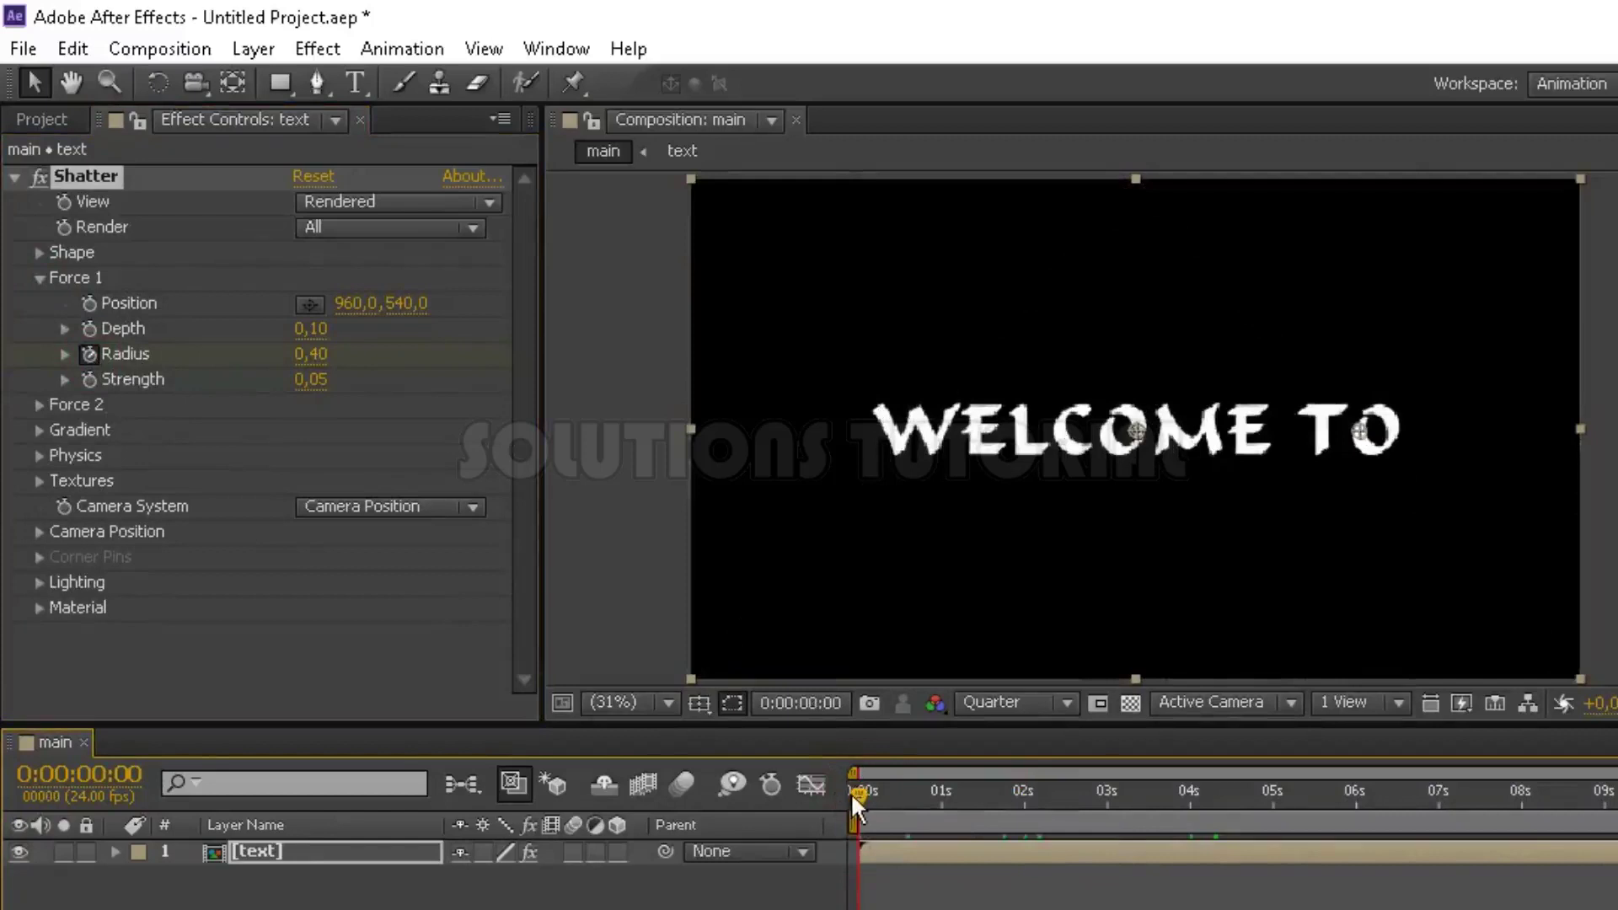
left_click(311, 354)
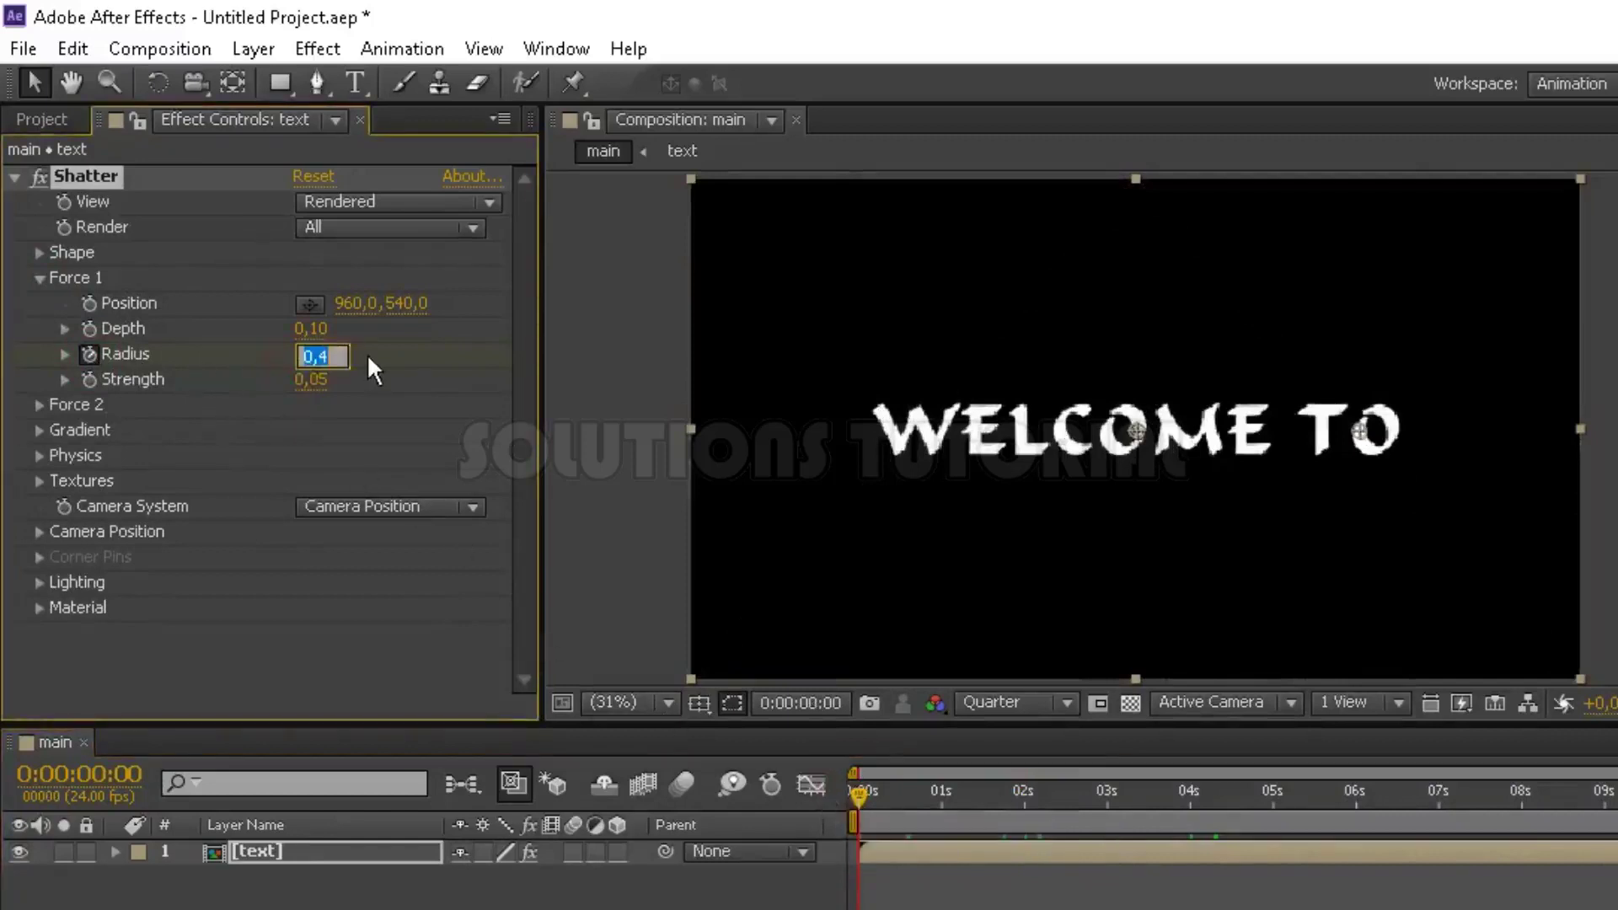
type("0")
key("Return")
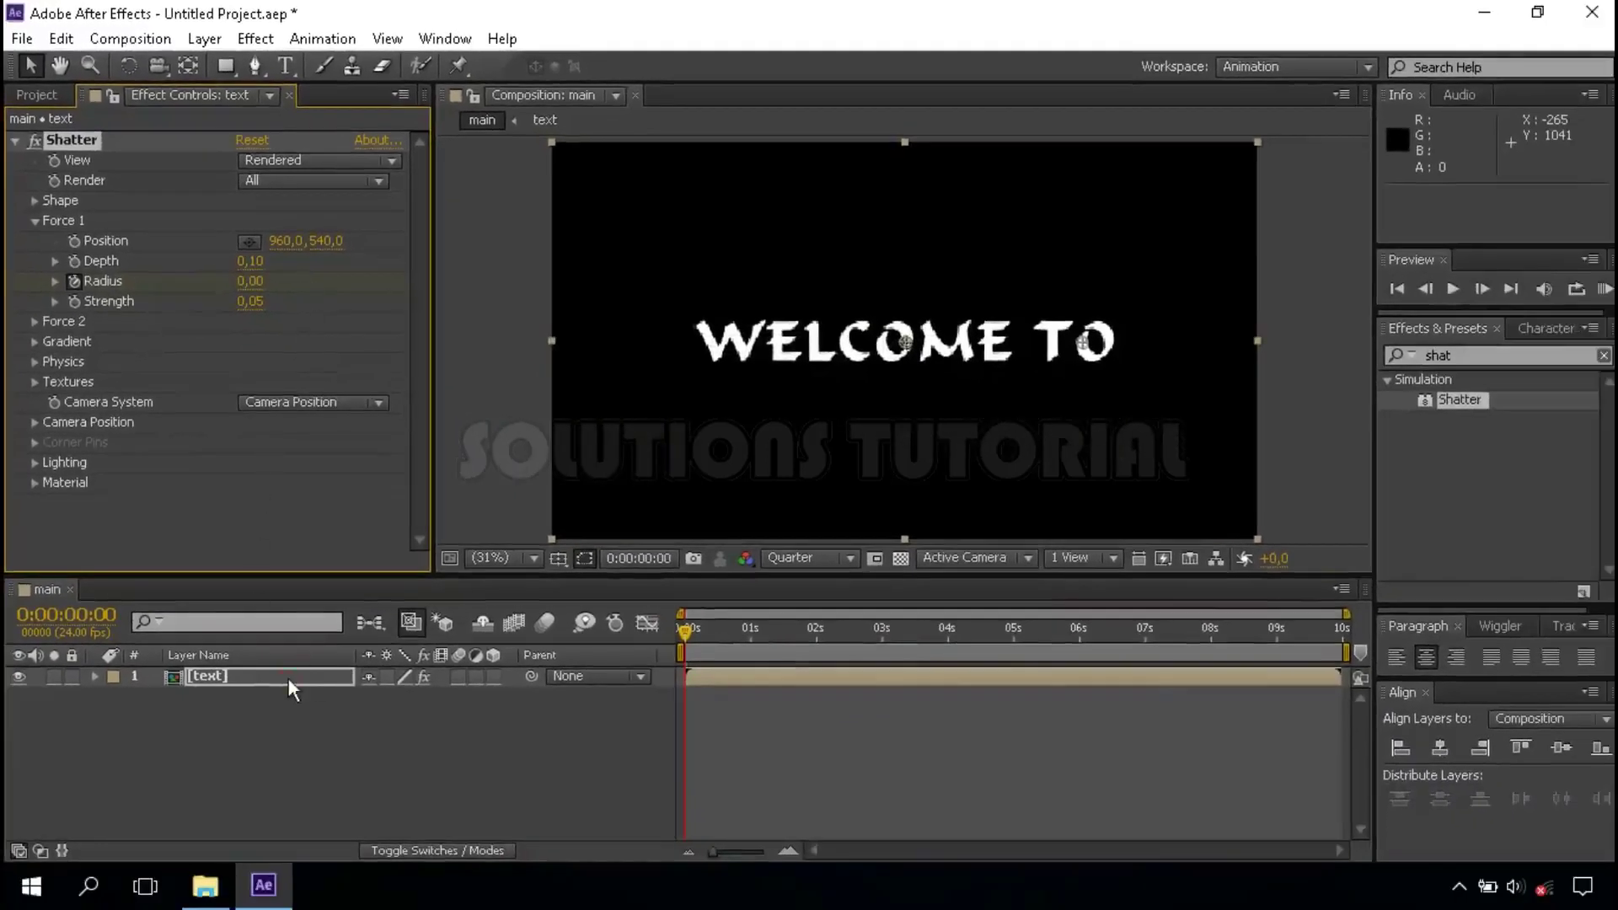
left_click(288, 679)
key("u")
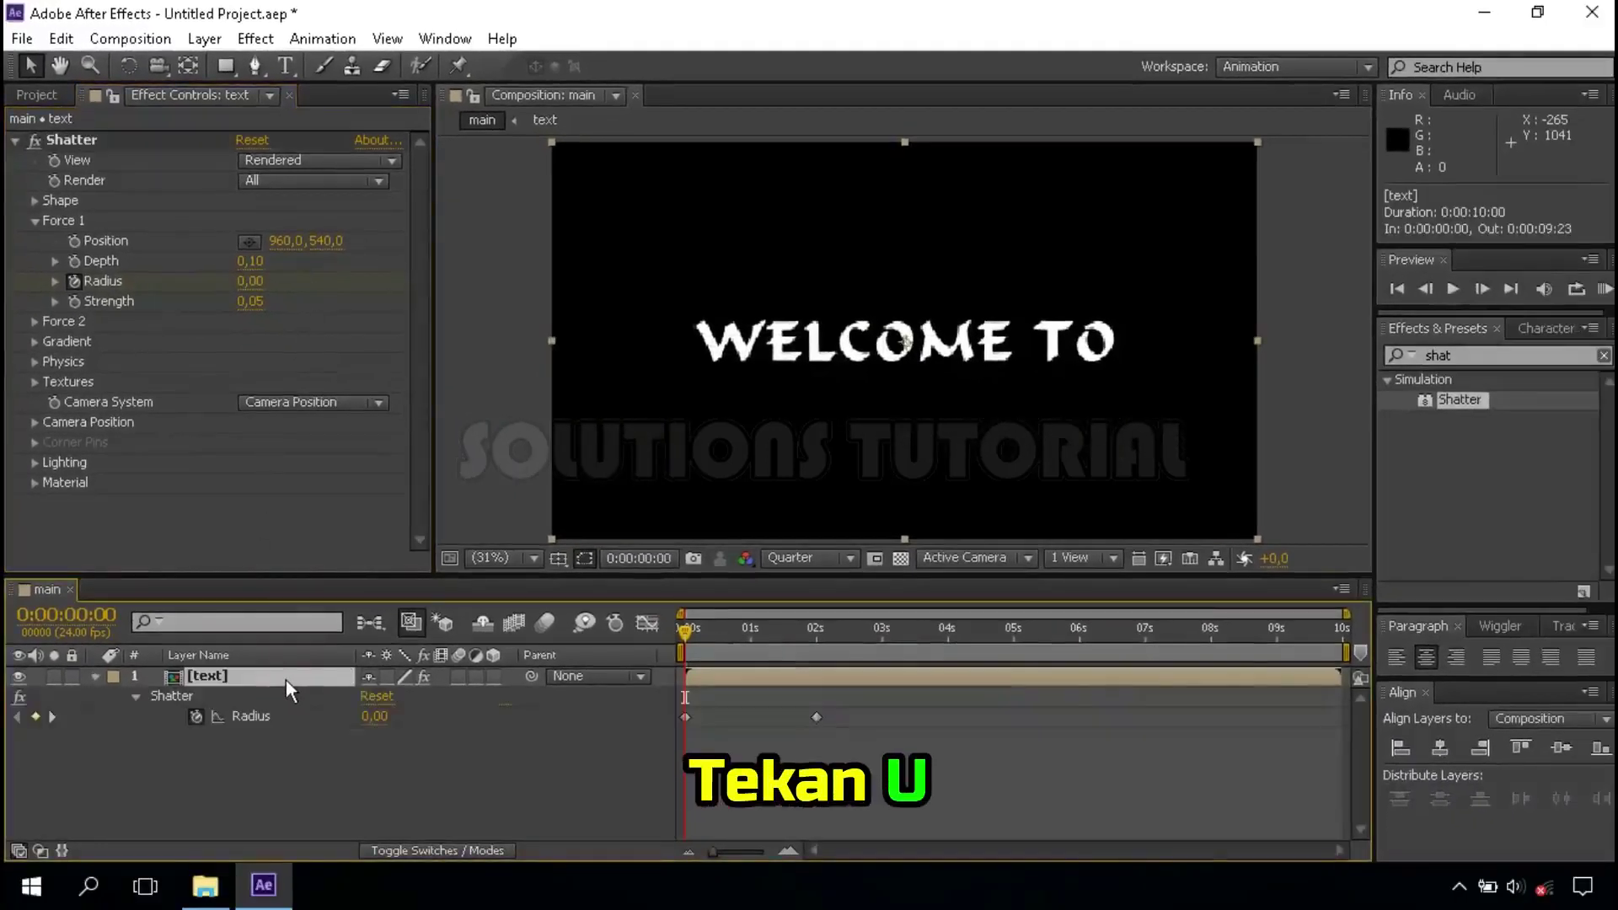
Step: Copy the 0.00 Radius keyframe and paste it at 0:00:01:23, one frame before 2 seconds
left_click_drag(685, 736, 700, 709)
key("ctrl+c")
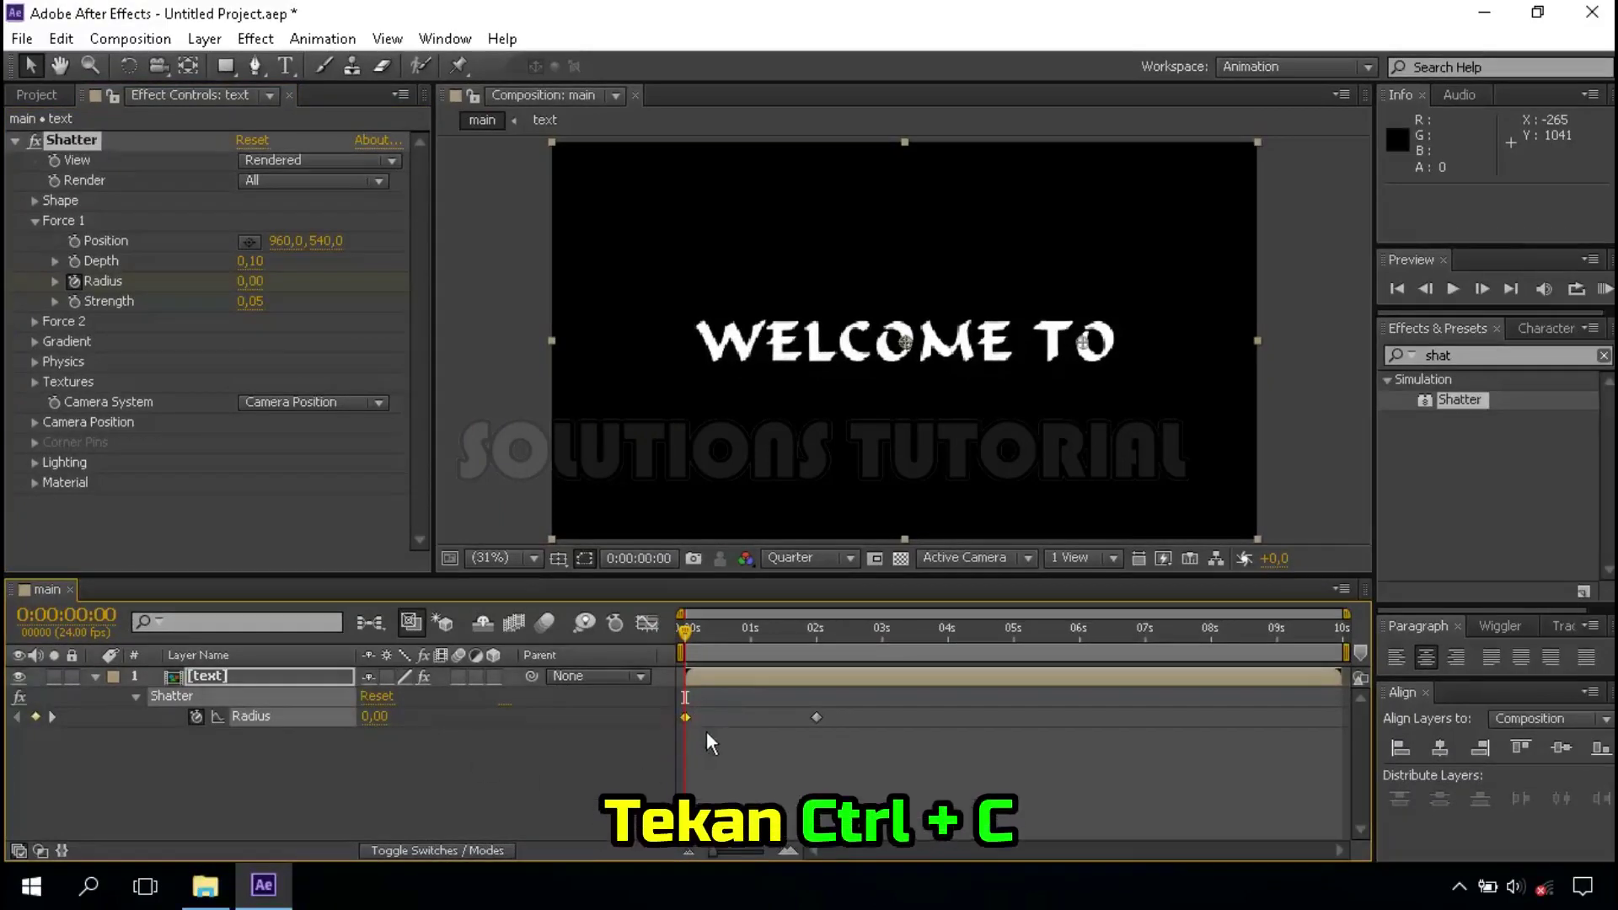
key("ctrl+c")
left_click(817, 637)
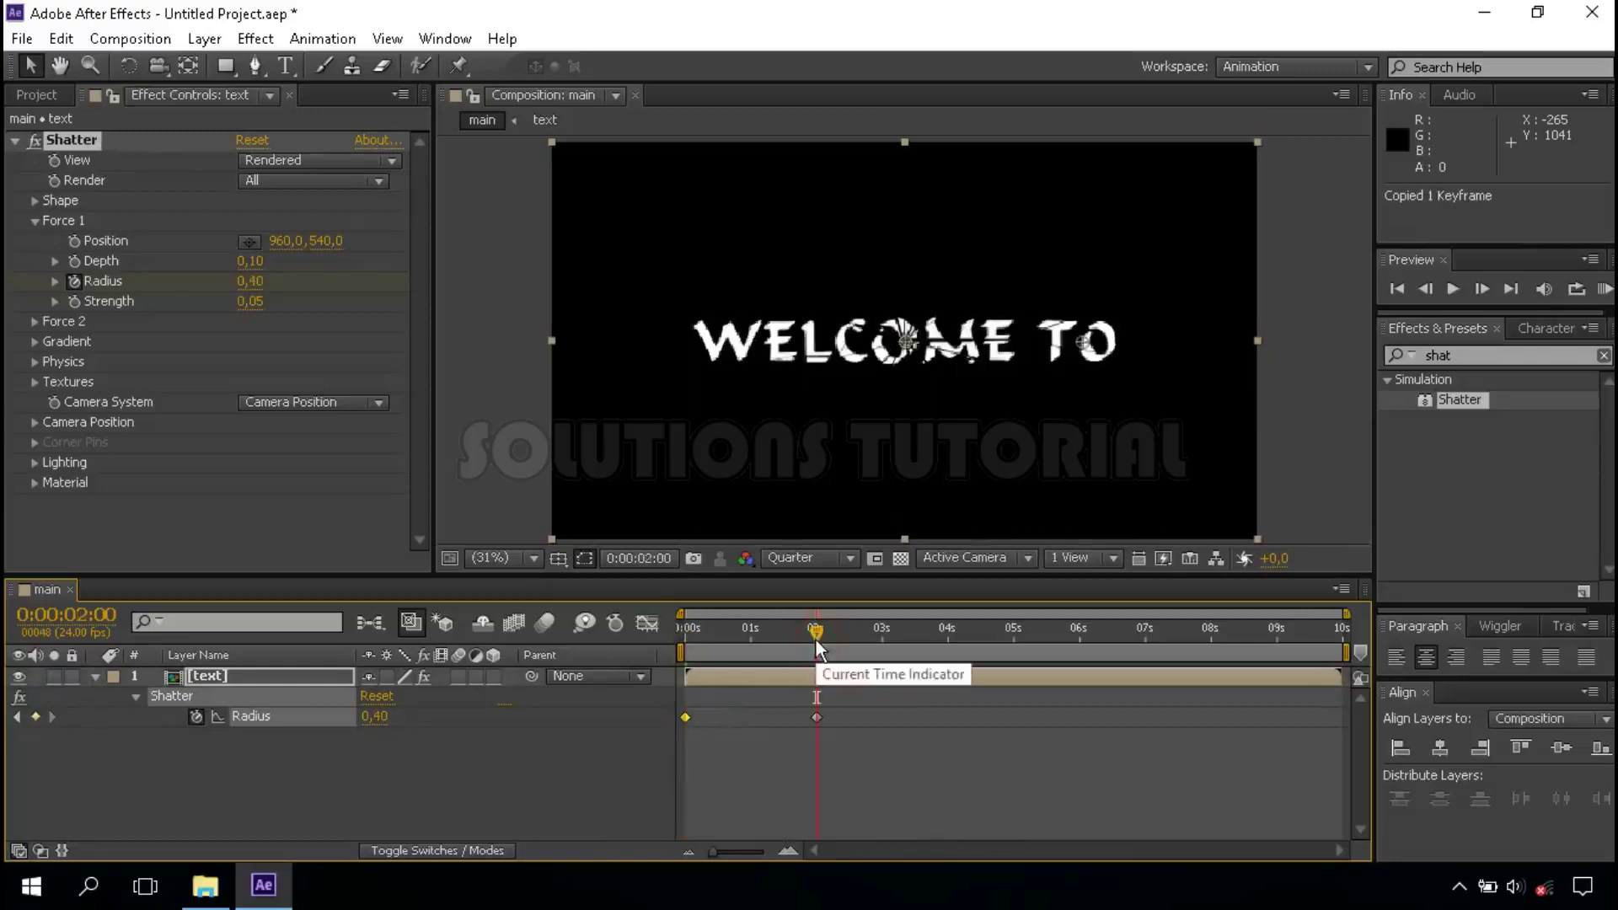
left_click(787, 852)
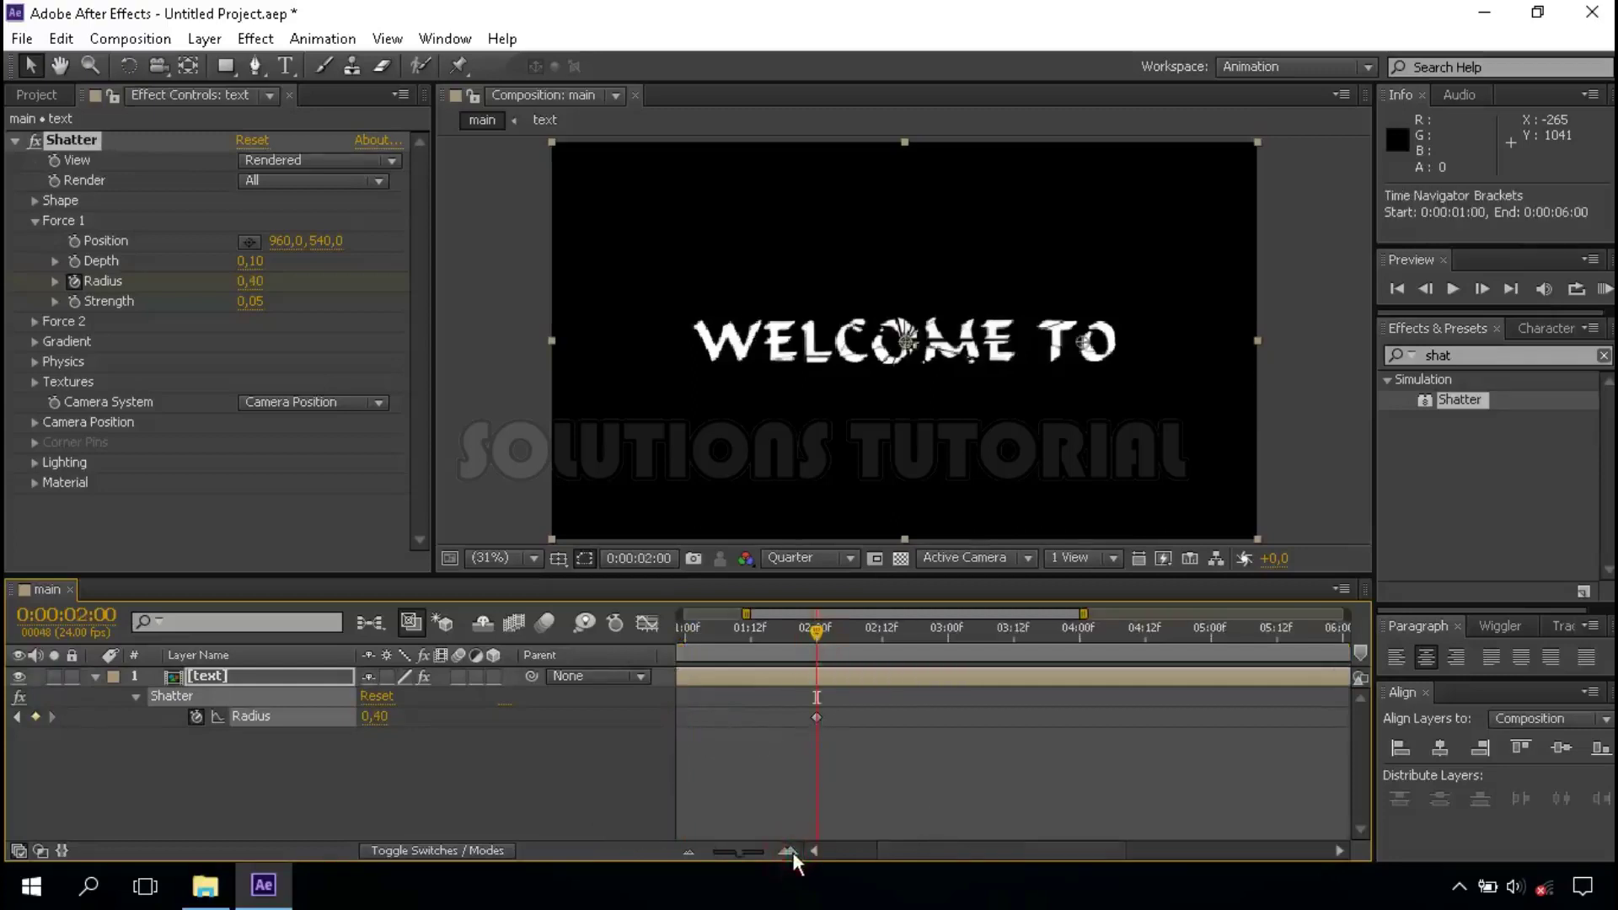
left_click(791, 850)
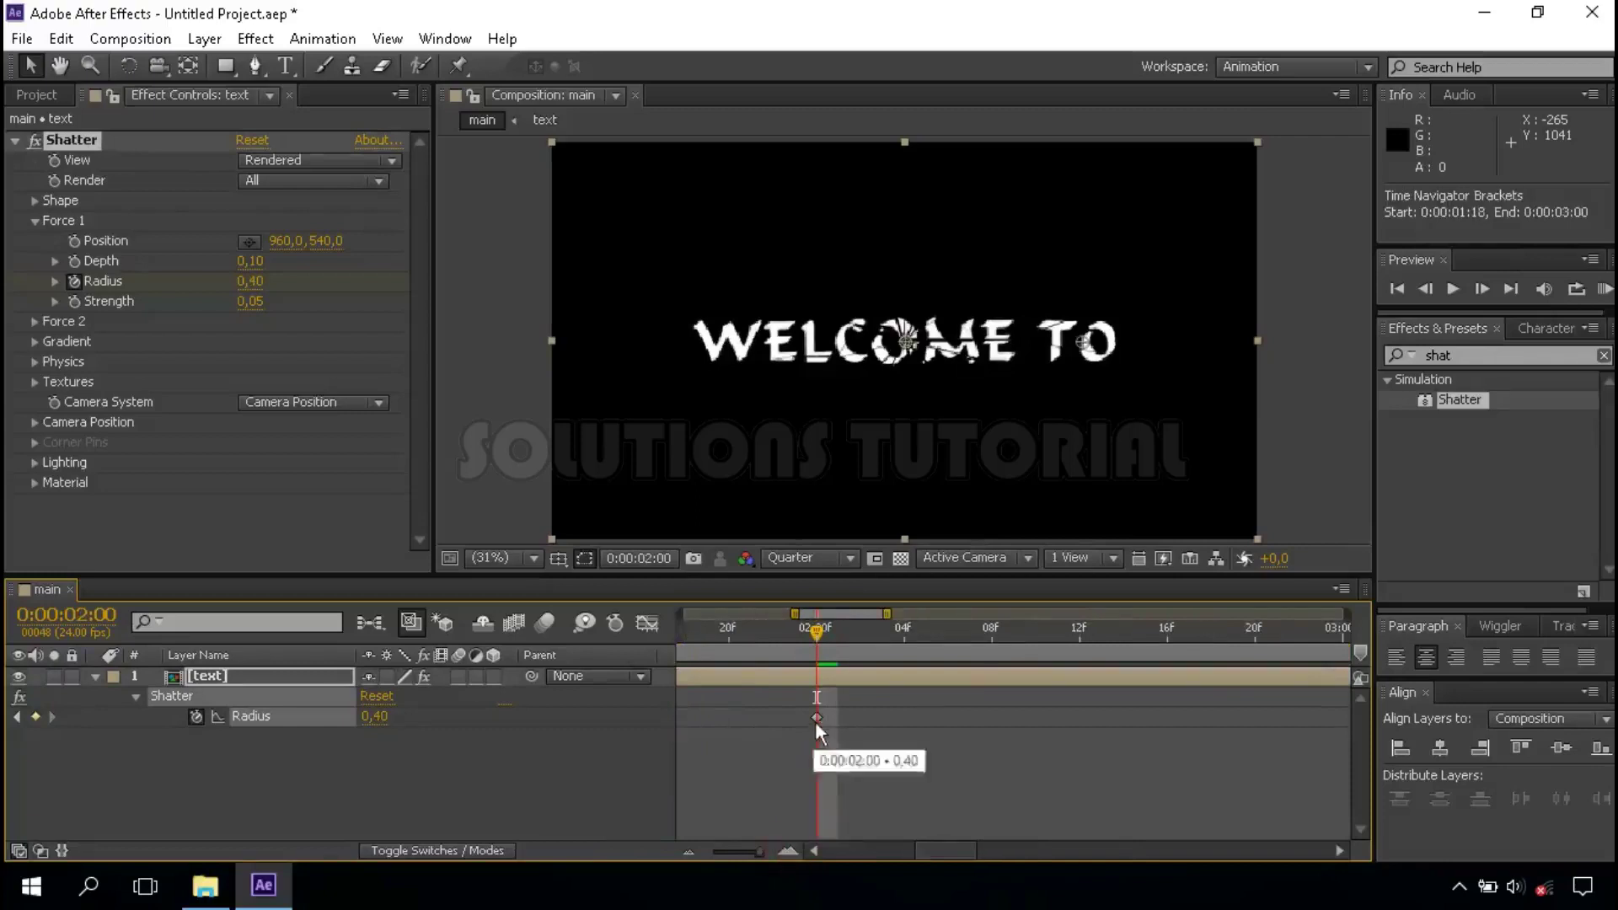
left_click_drag(924, 847, 900, 847)
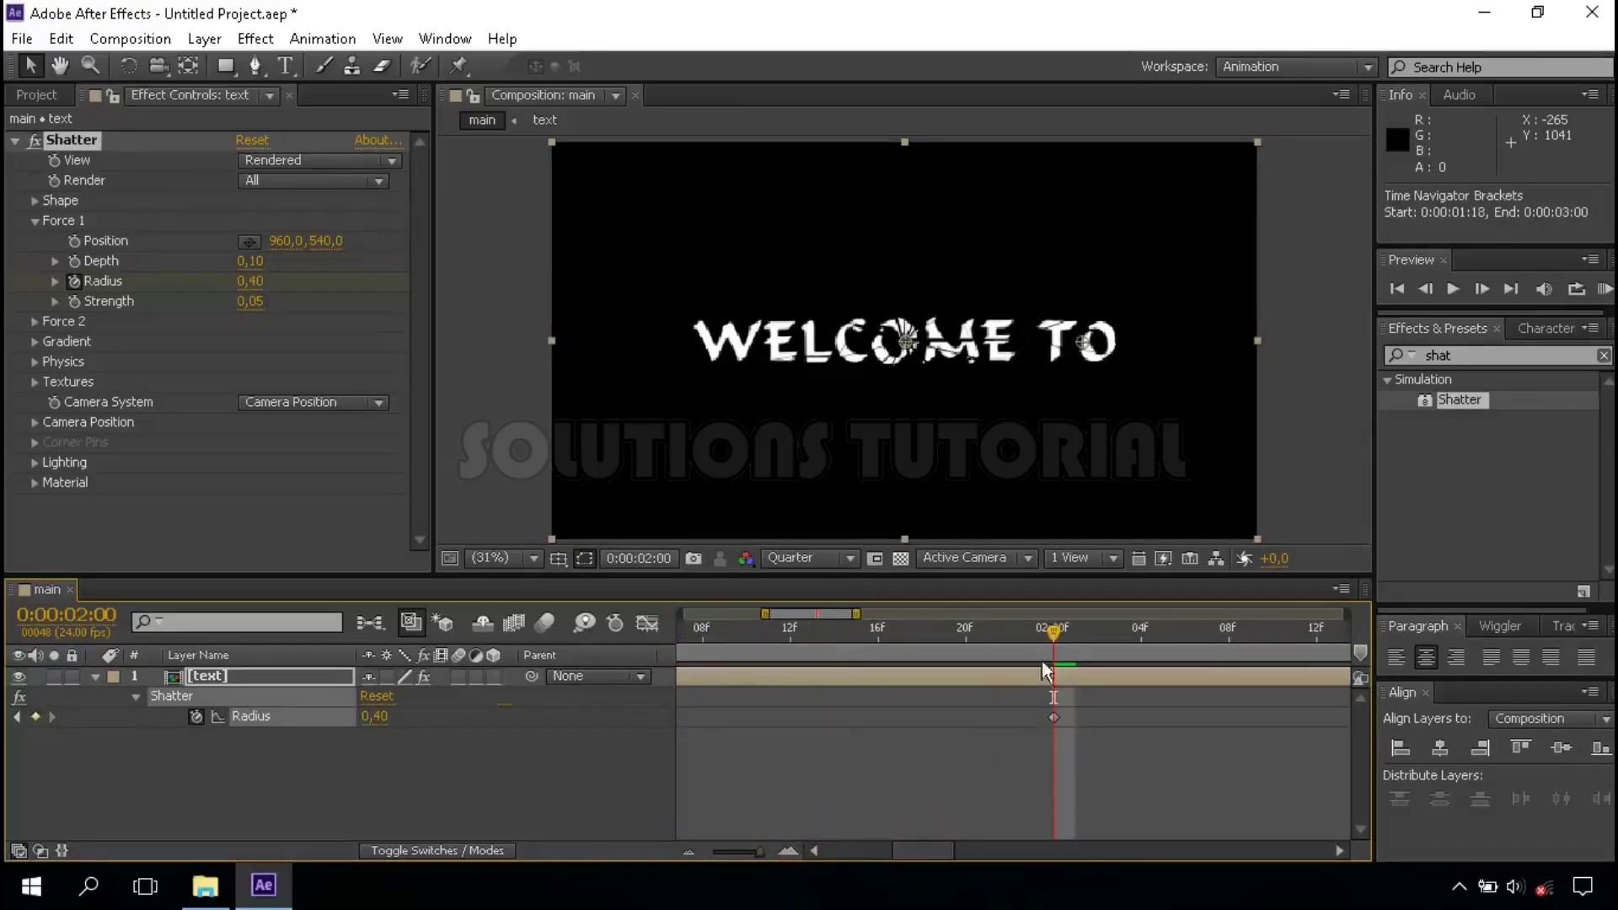
left_click_drag(1019, 630, 1054, 632)
left_click(787, 853)
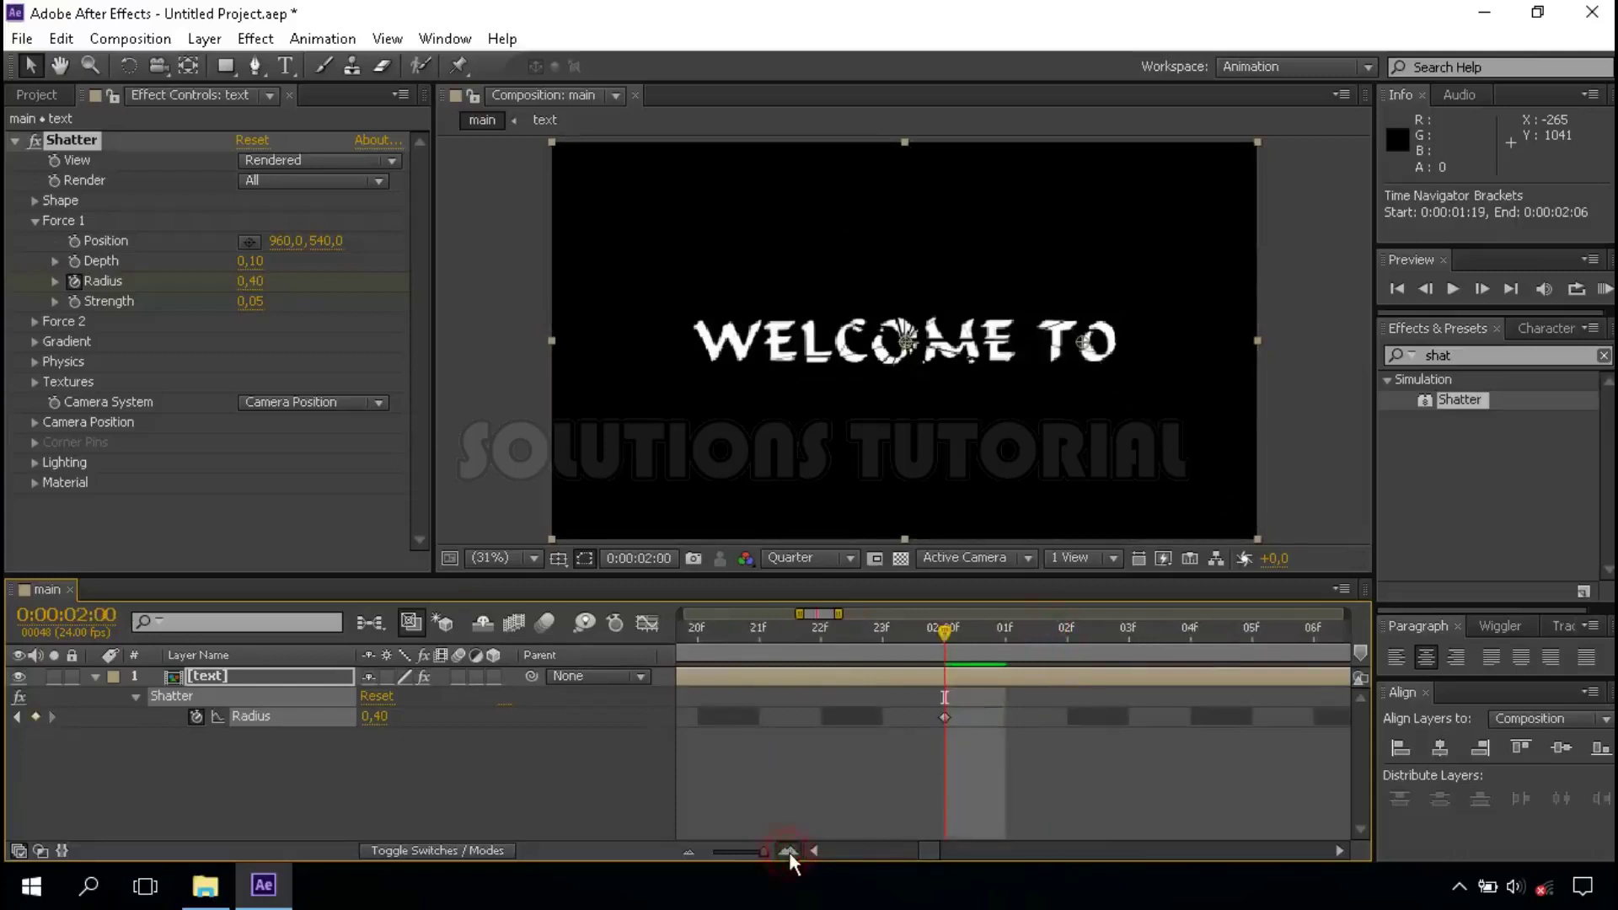
left_click(896, 627)
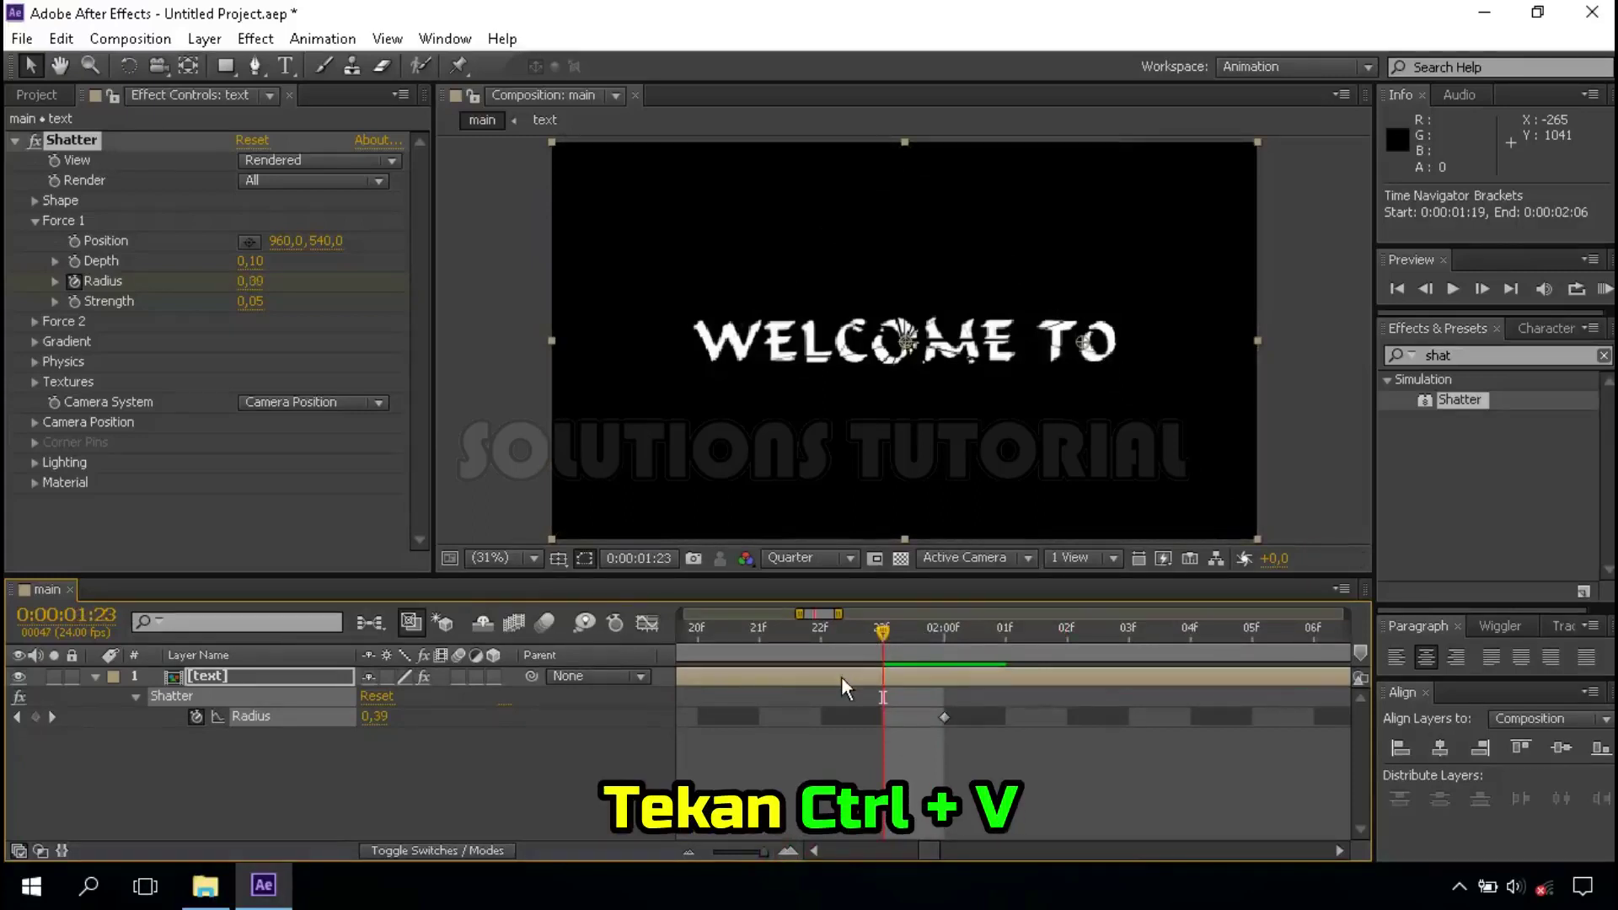
key("ctrl+v")
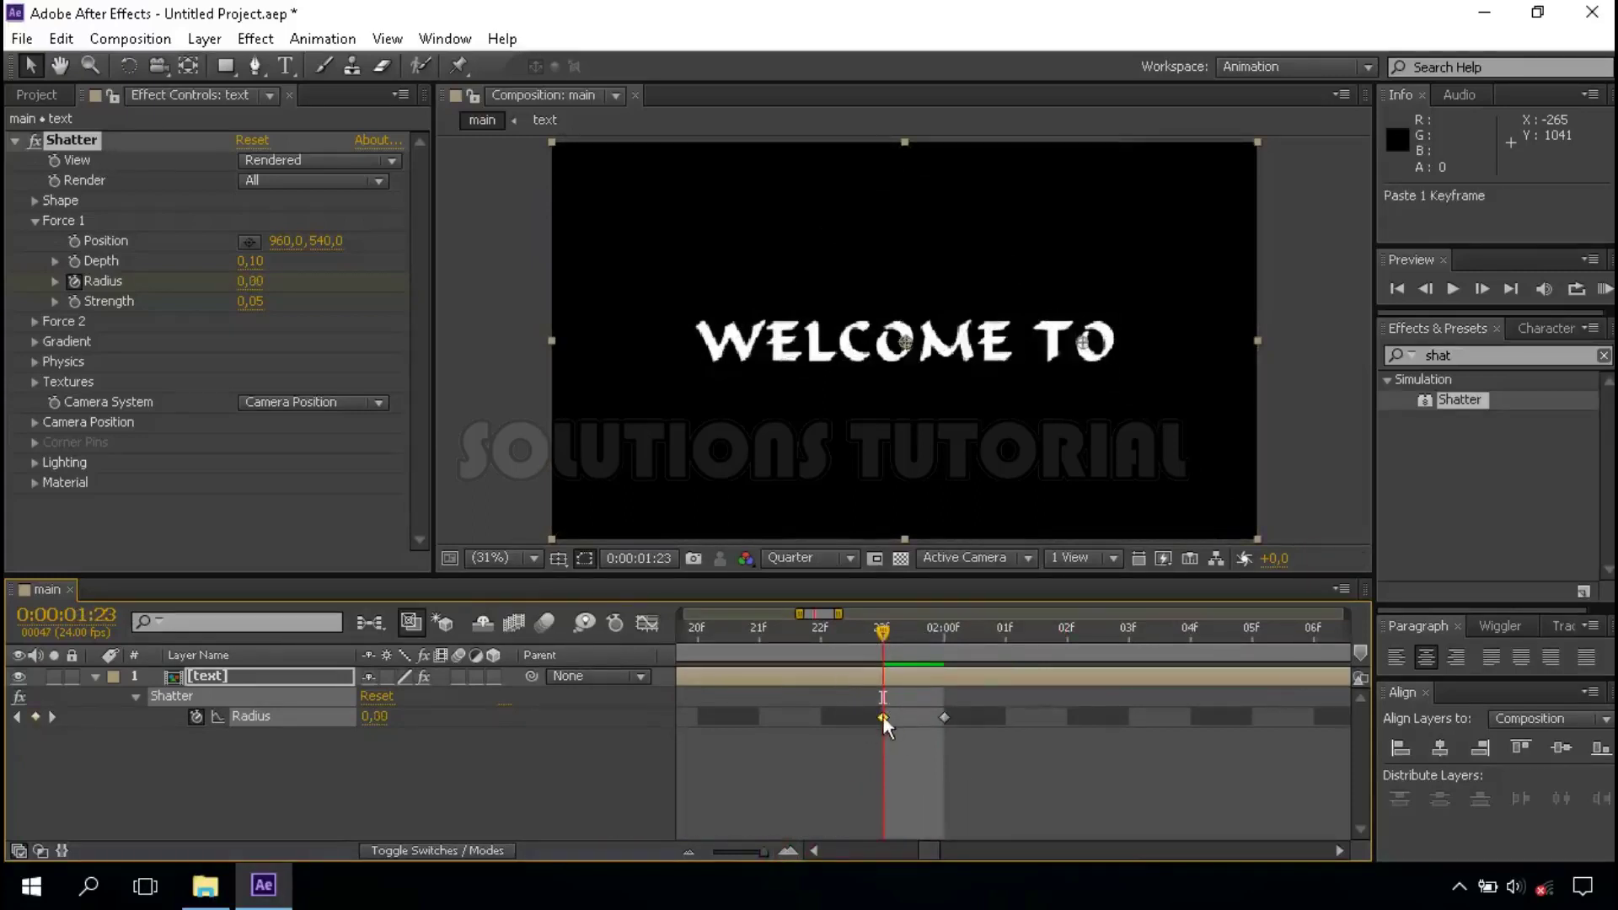
left_click_drag(767, 849, 705, 847)
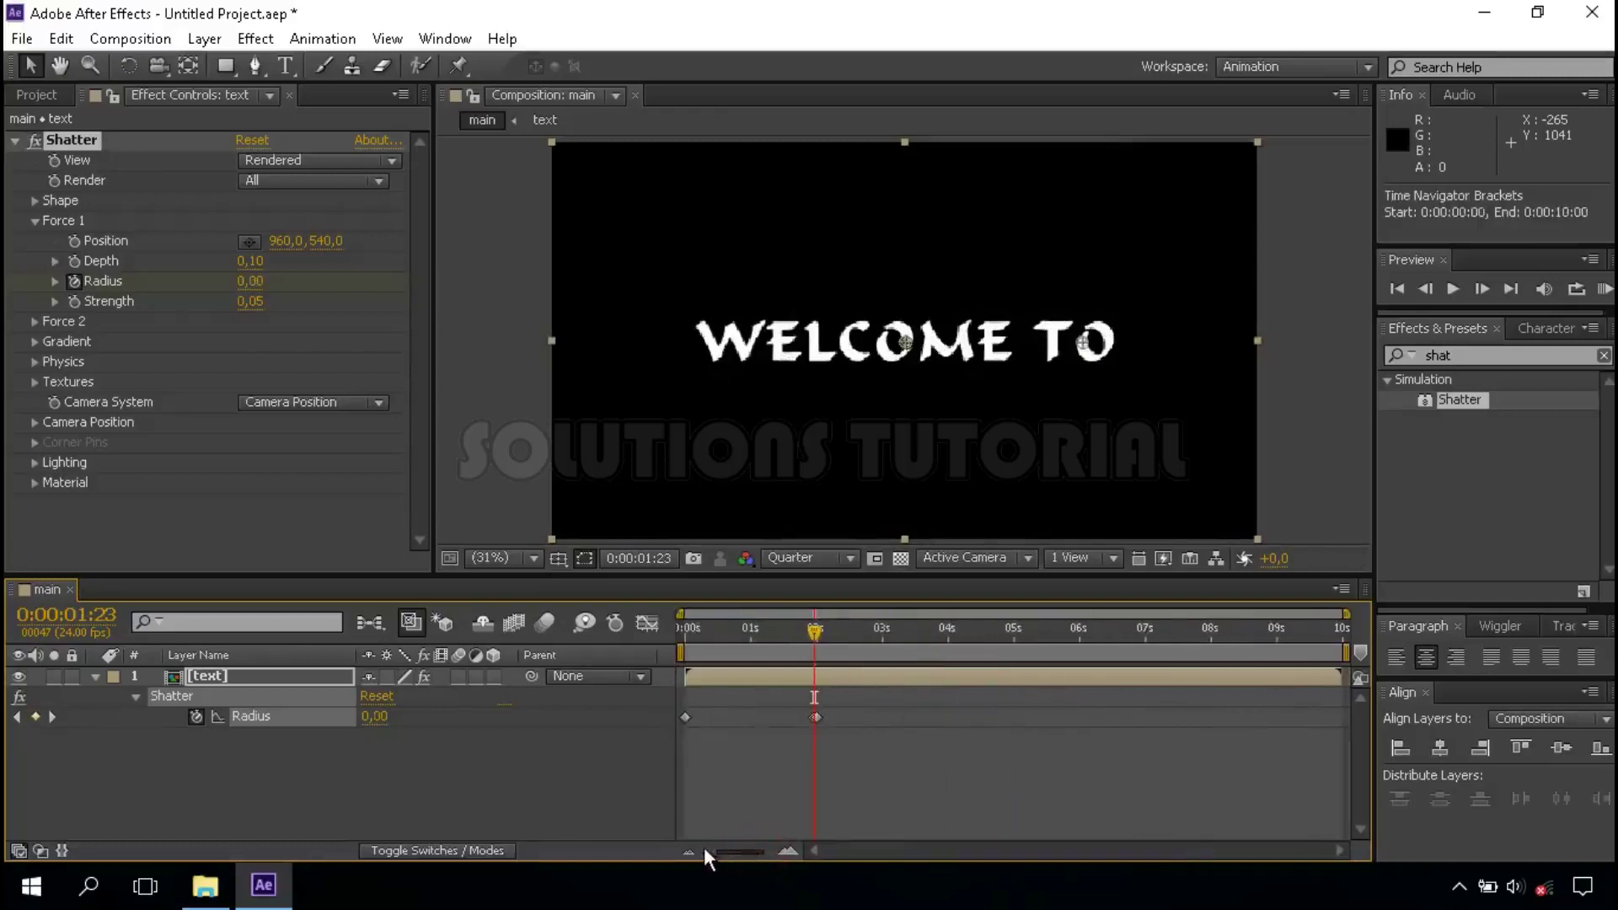
Step: Collapse the text layer and pre-compose it as 'medium pieces' with all attributes moved inside
left_click(216, 672)
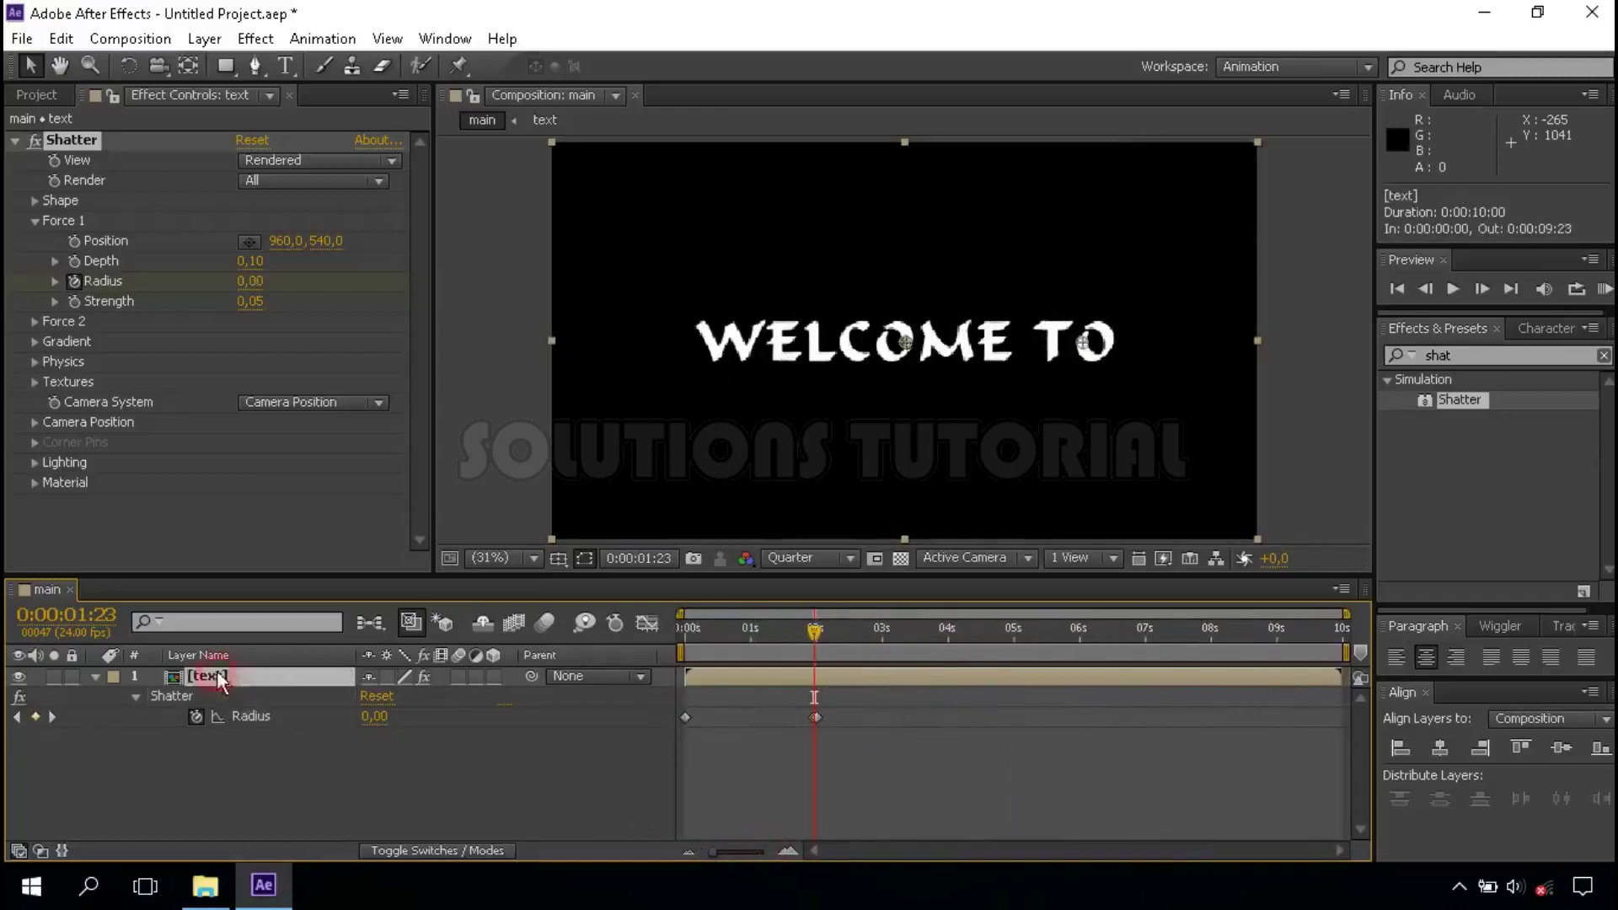
left_click(96, 676)
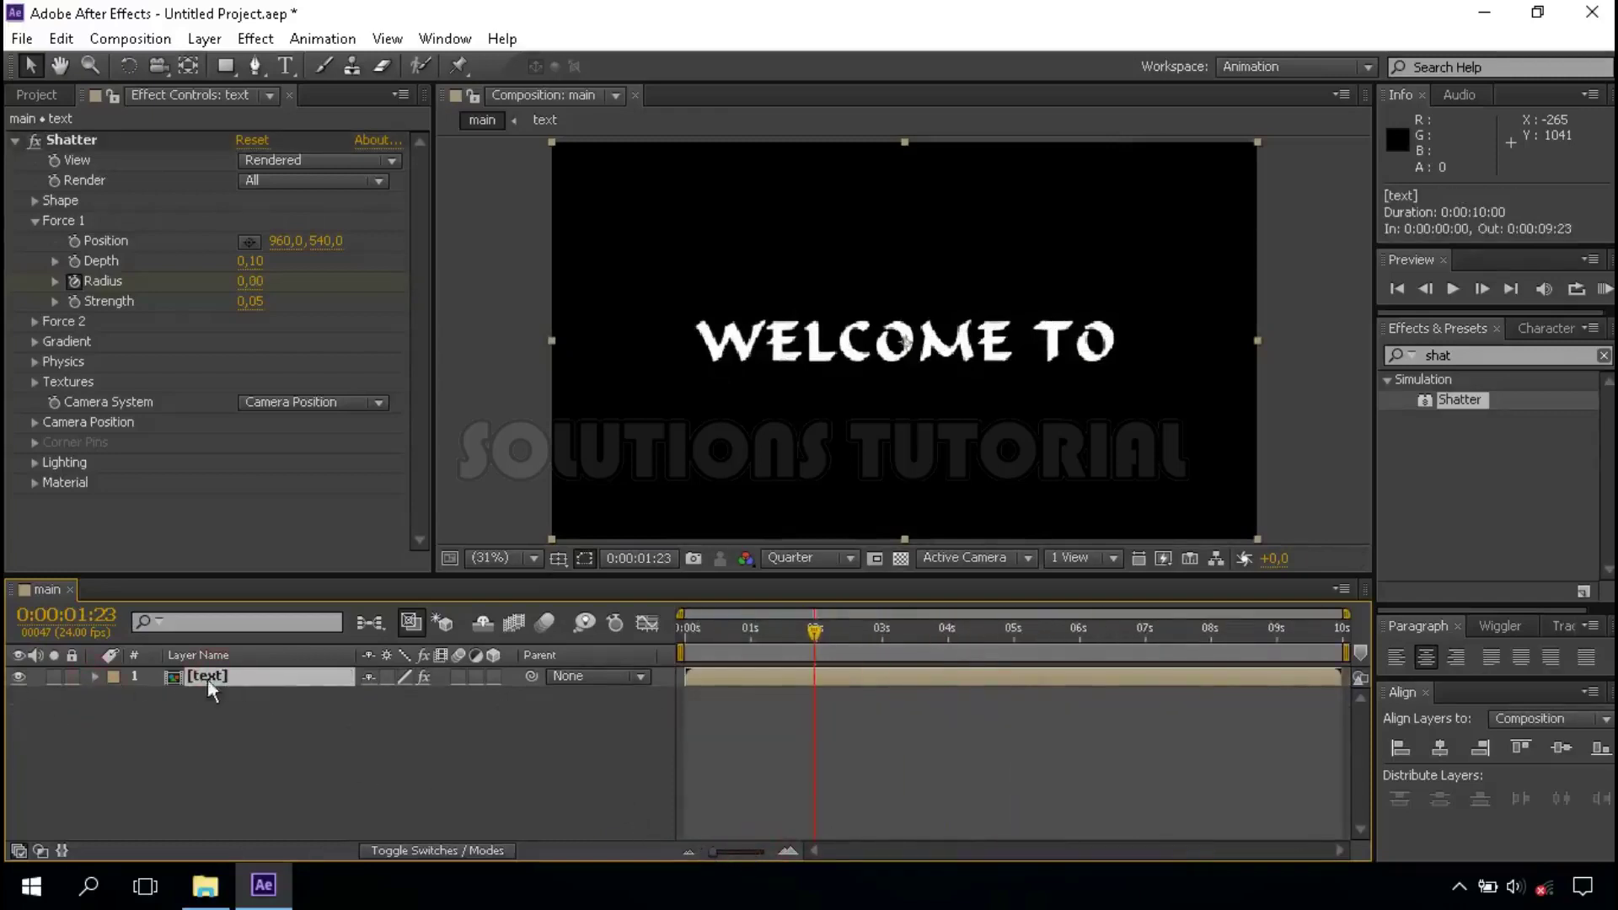
right_click(239, 677)
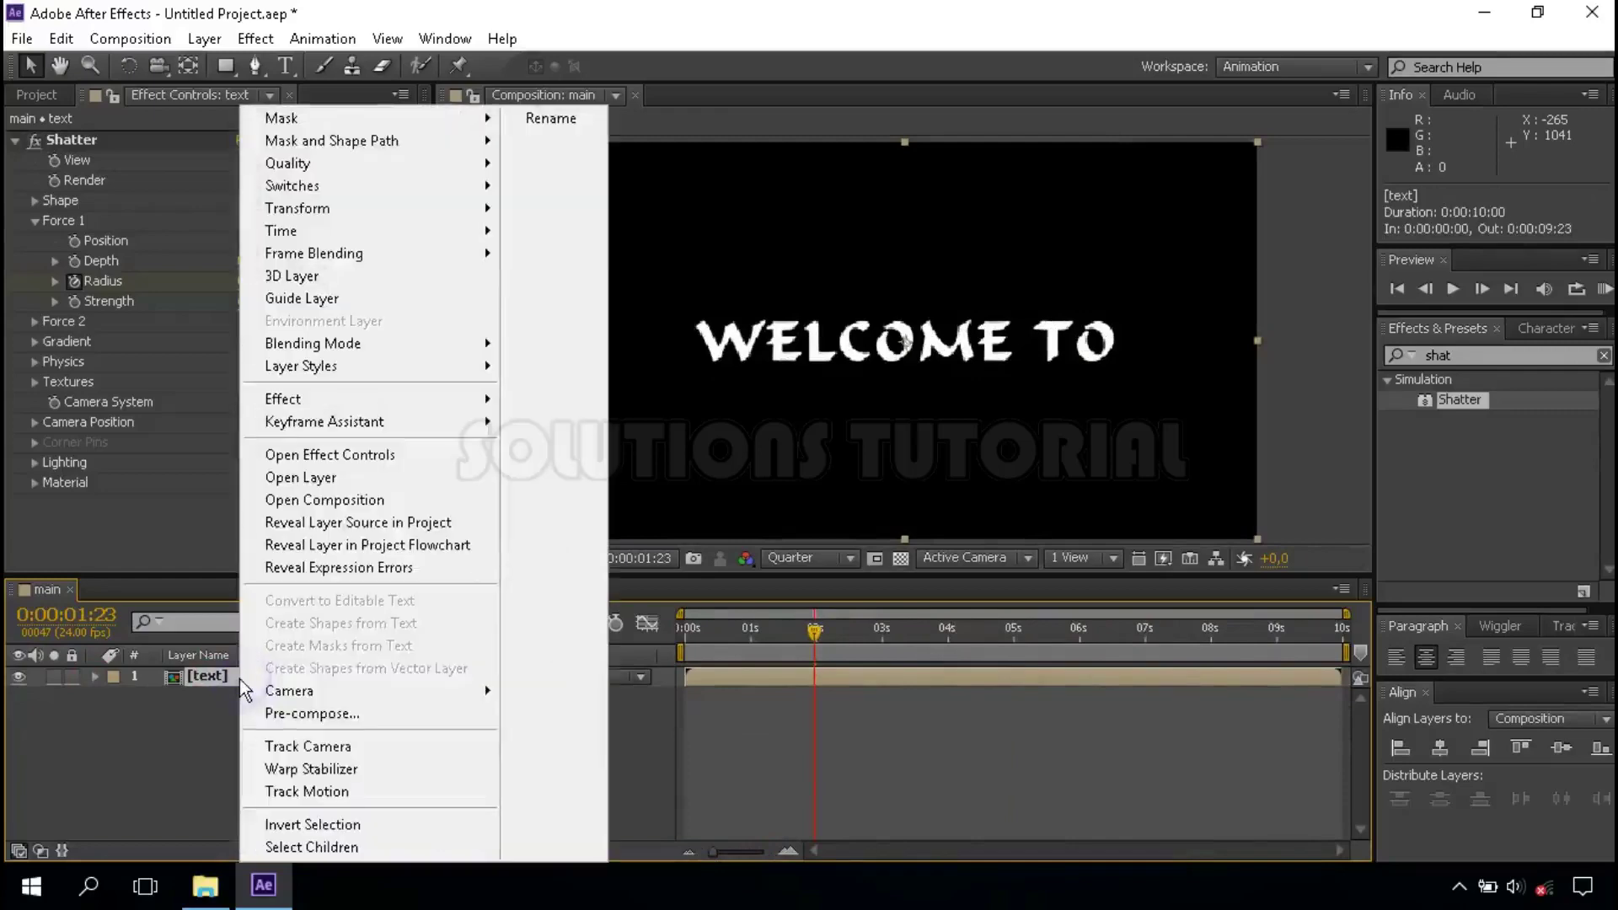
left_click(376, 718)
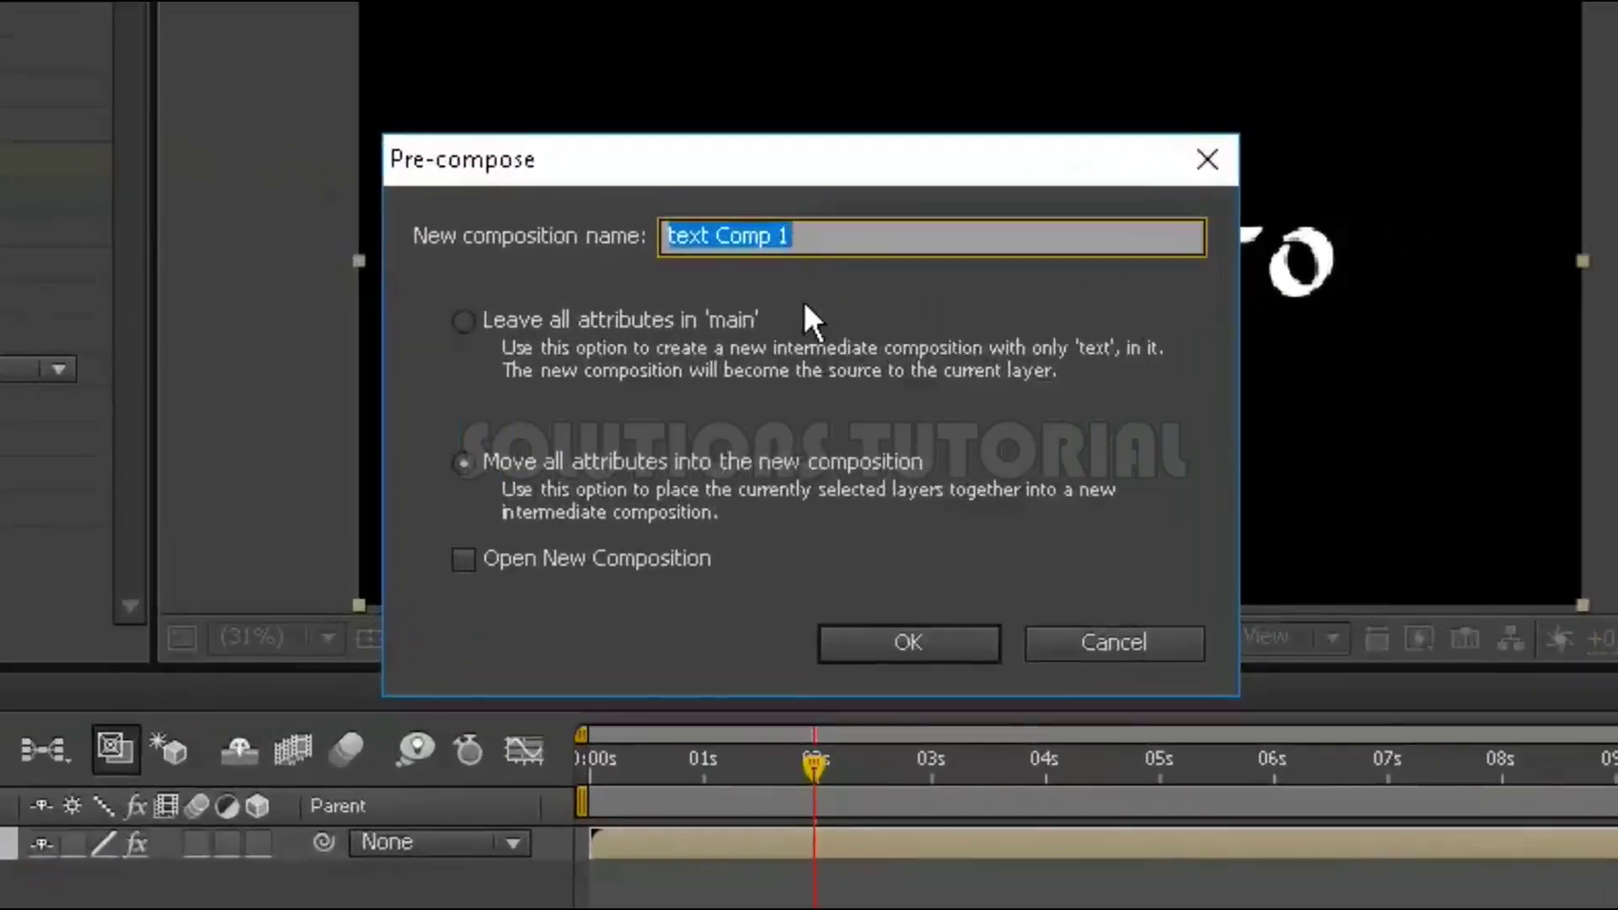
type("medium p")
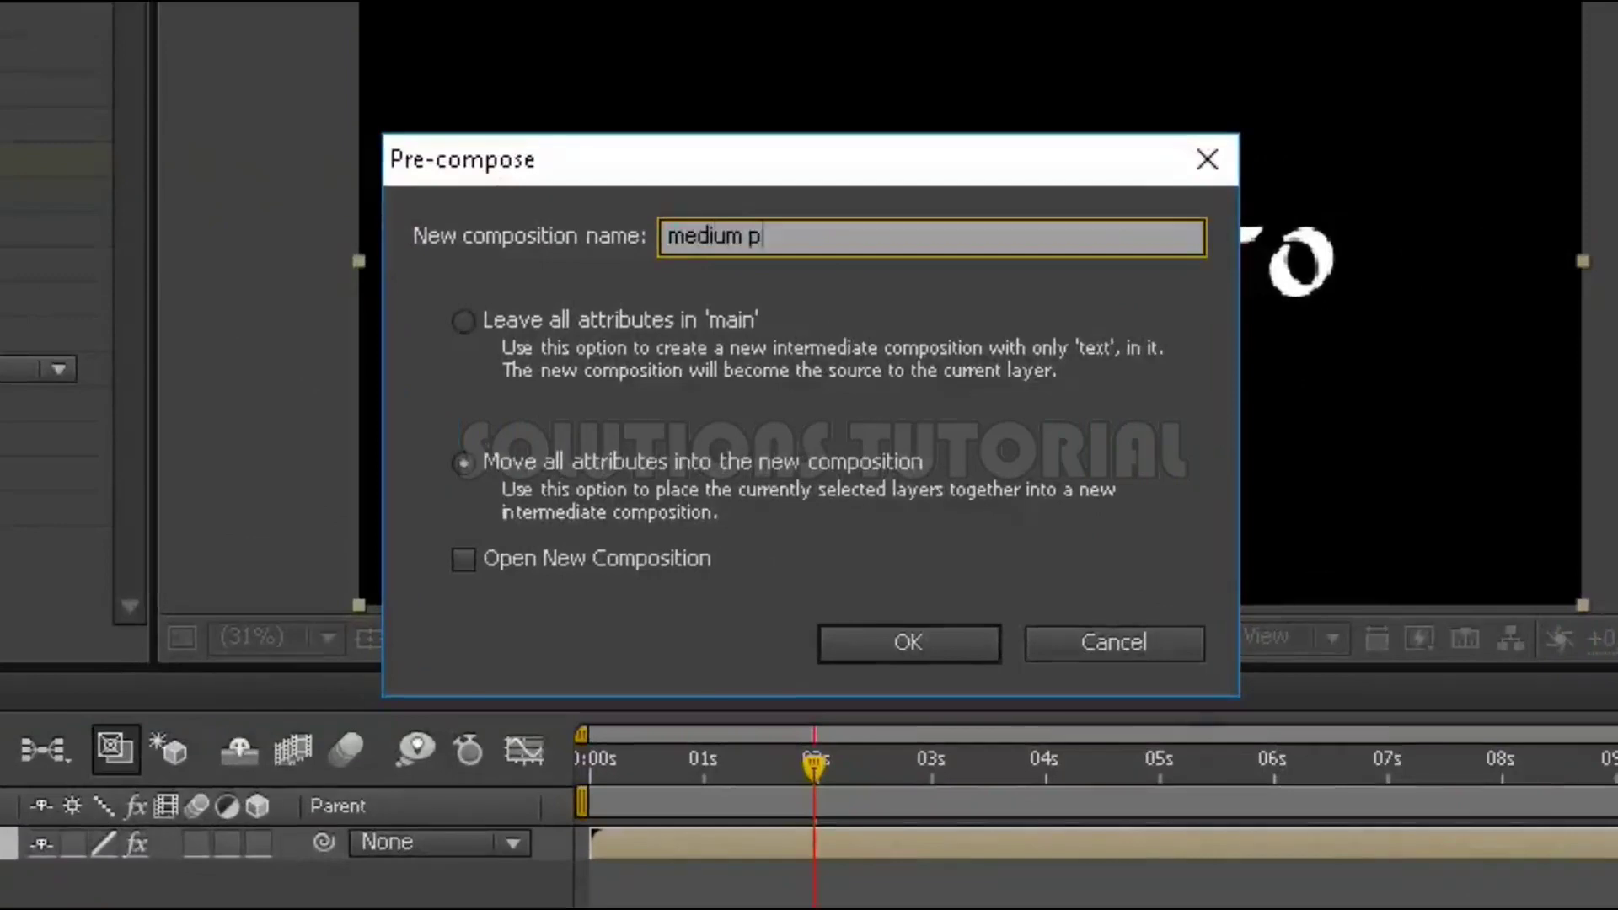
type("ieces")
left_click(466, 463)
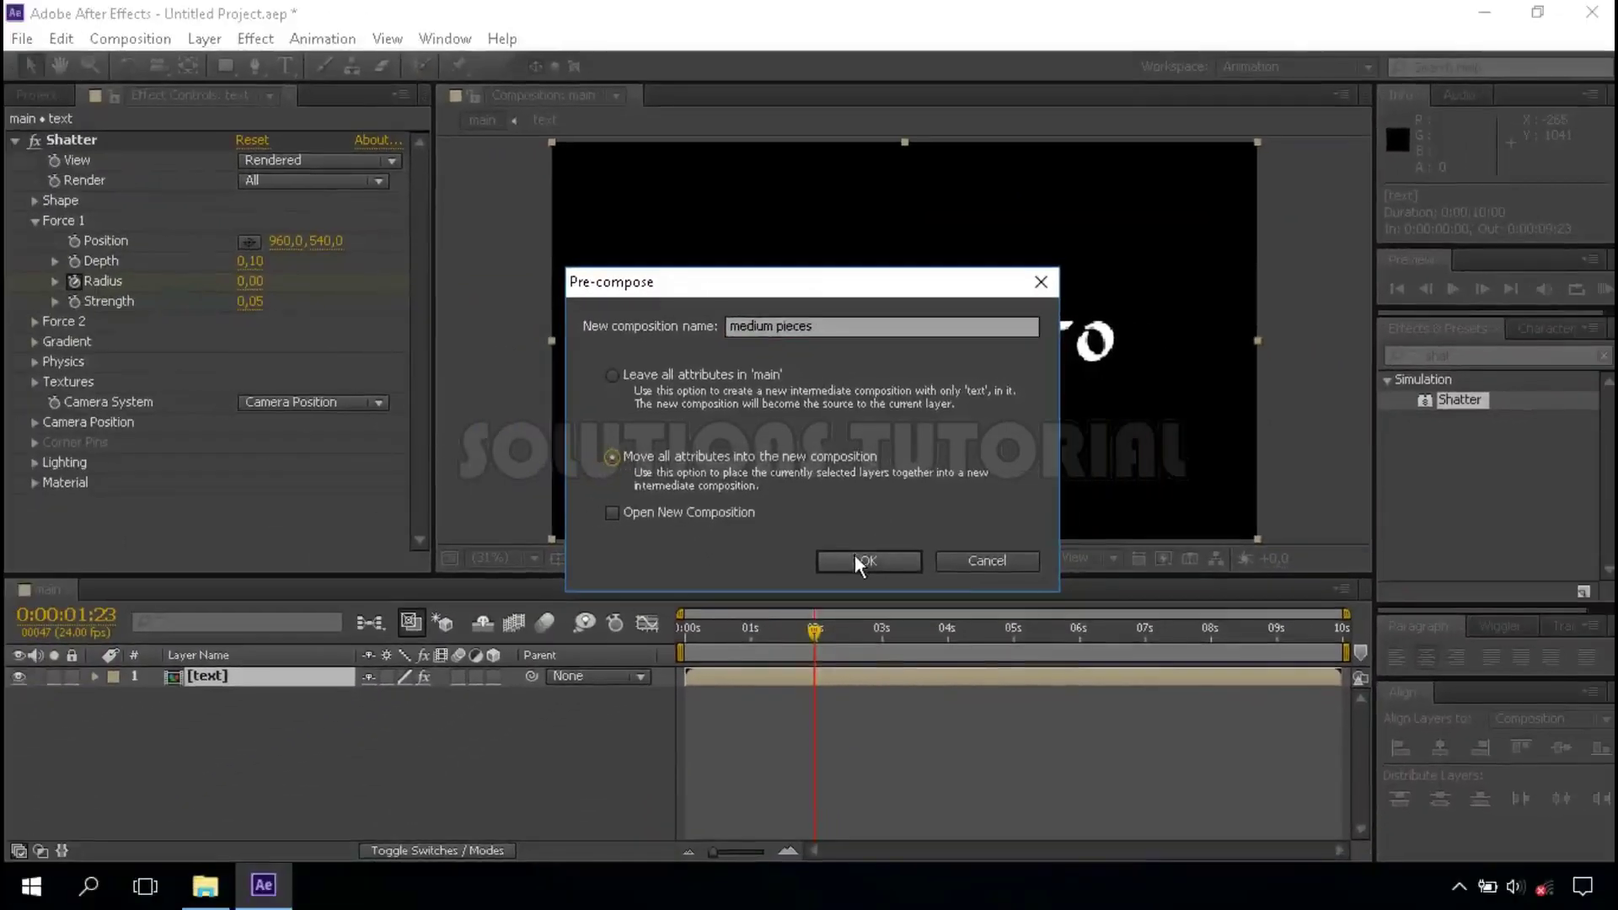
left_click(854, 554)
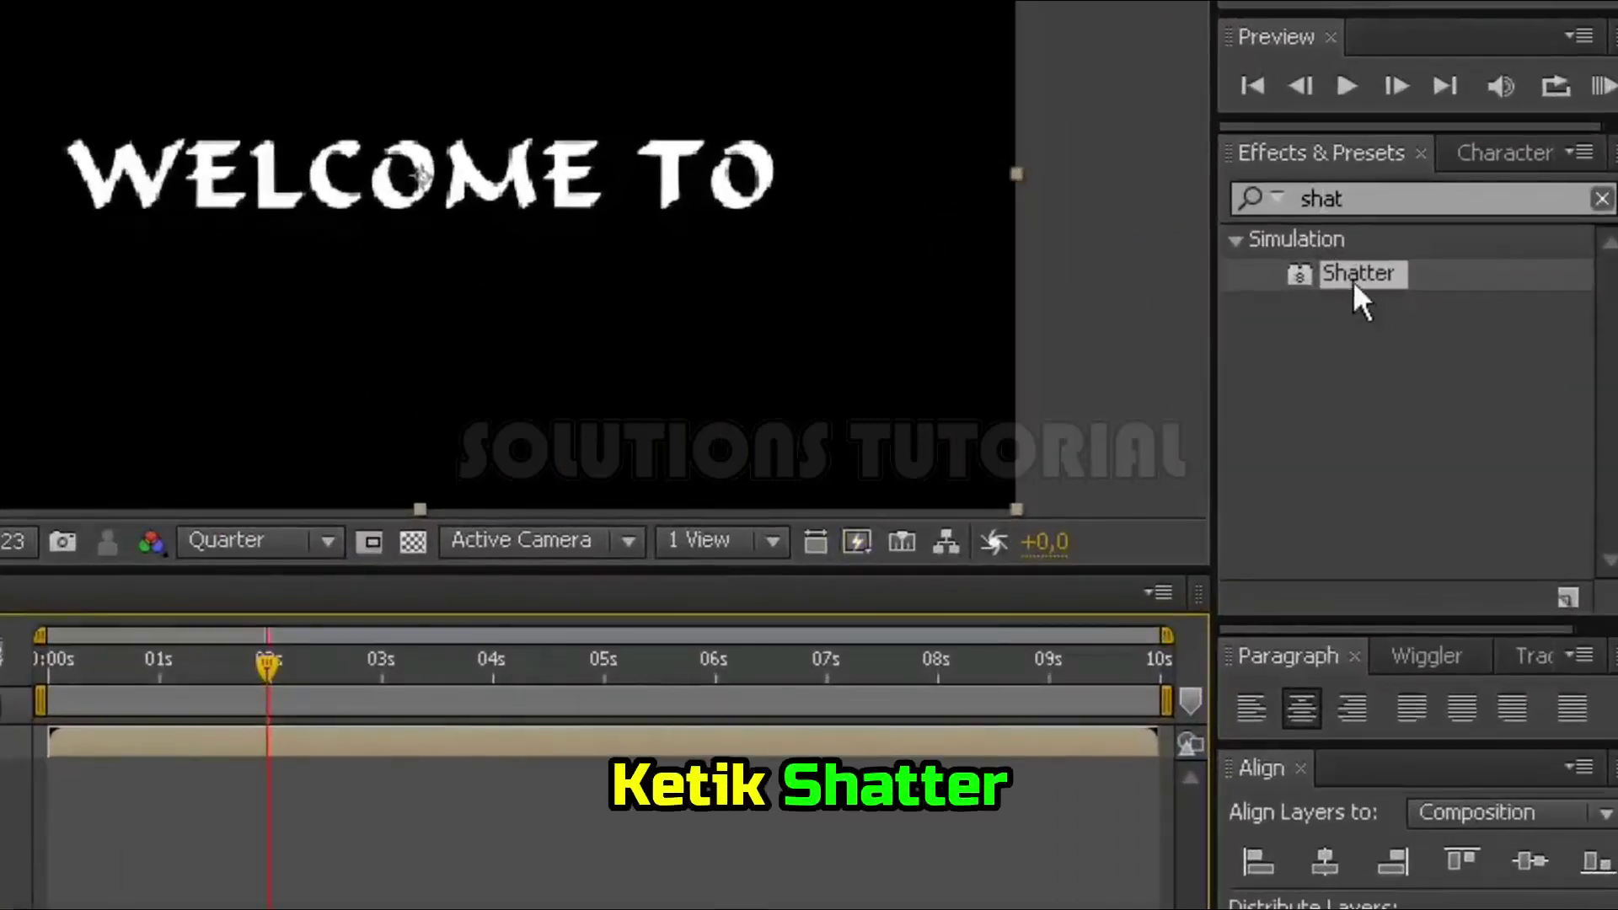
Step: Apply Shatter to the medium pieces layer, set View to Rendered, and preview at 0:00:03:06
left_click_drag(1384, 270, 279, 674)
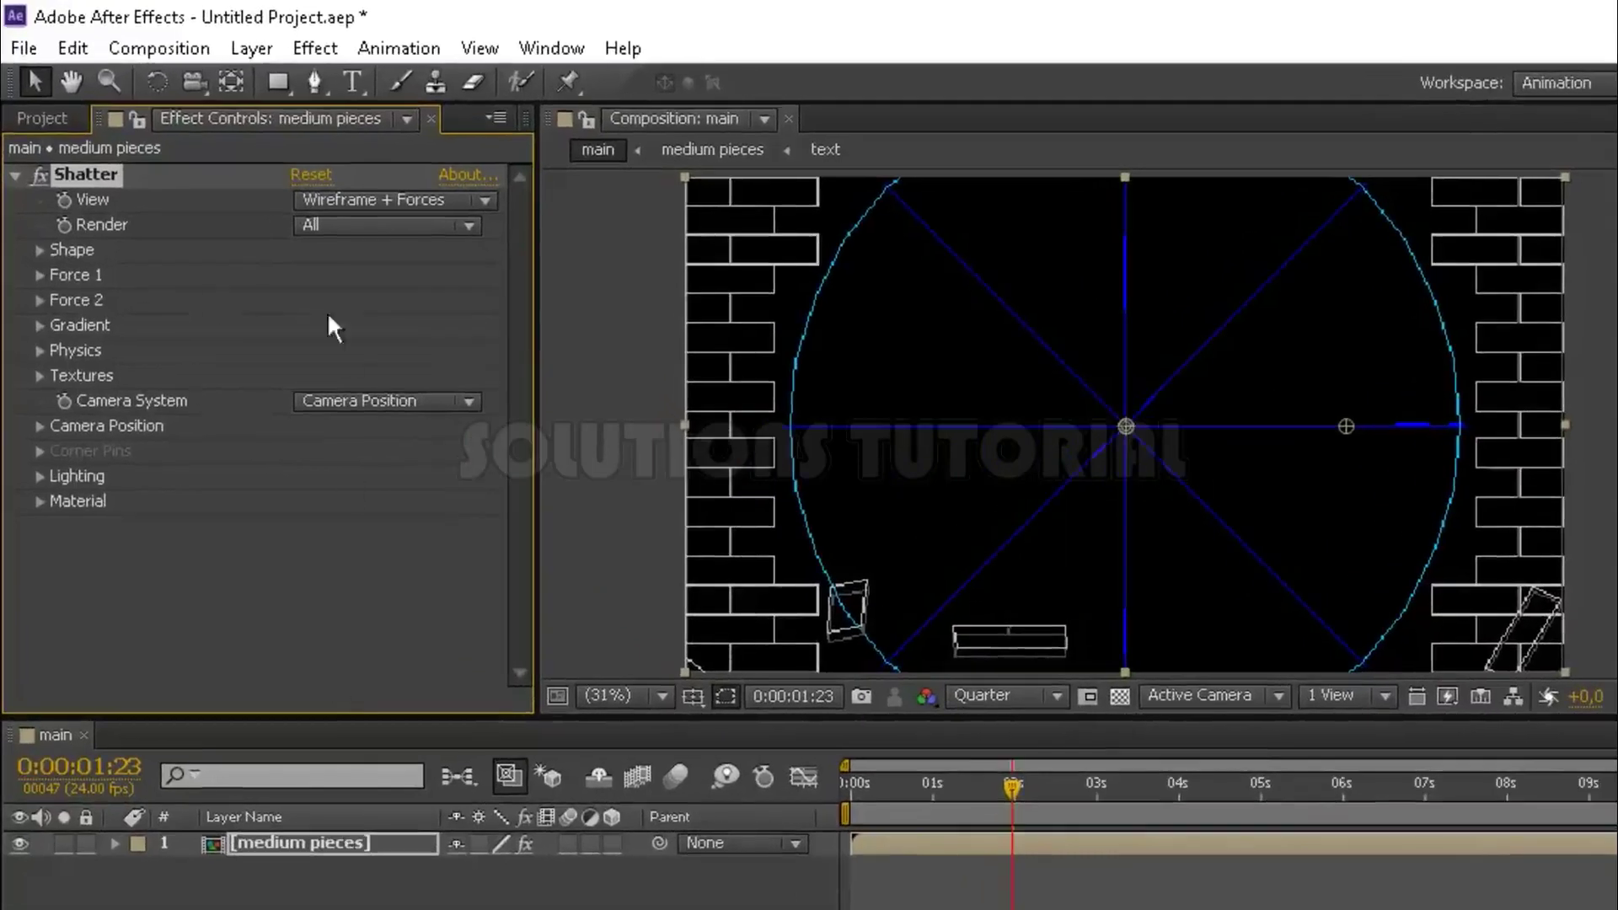
left_click(388, 202)
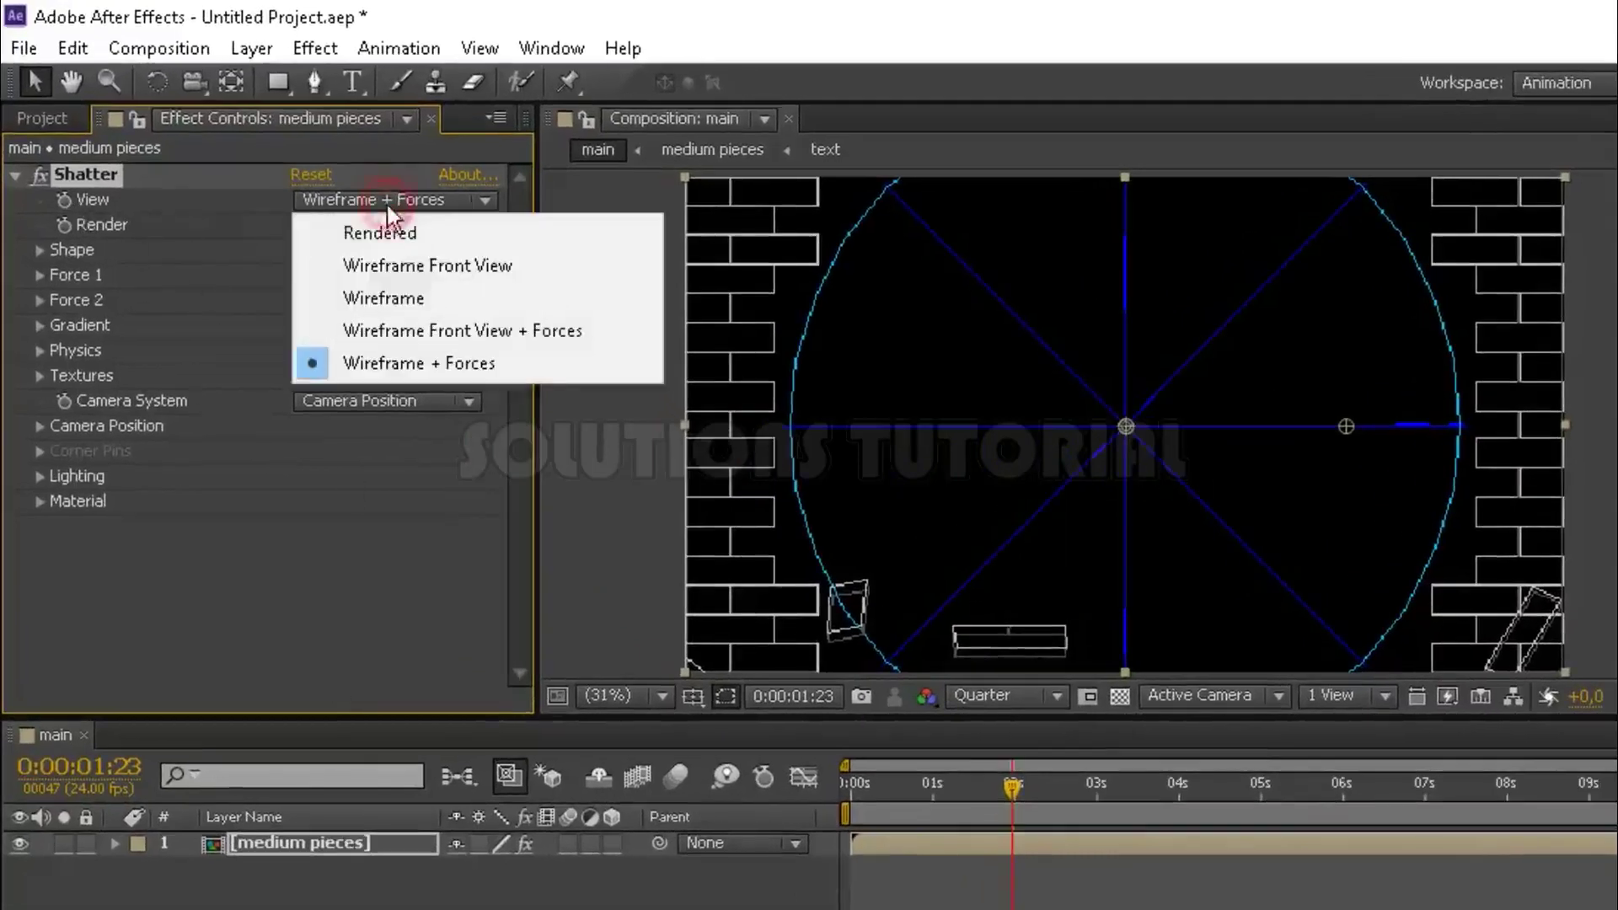
left_click(432, 232)
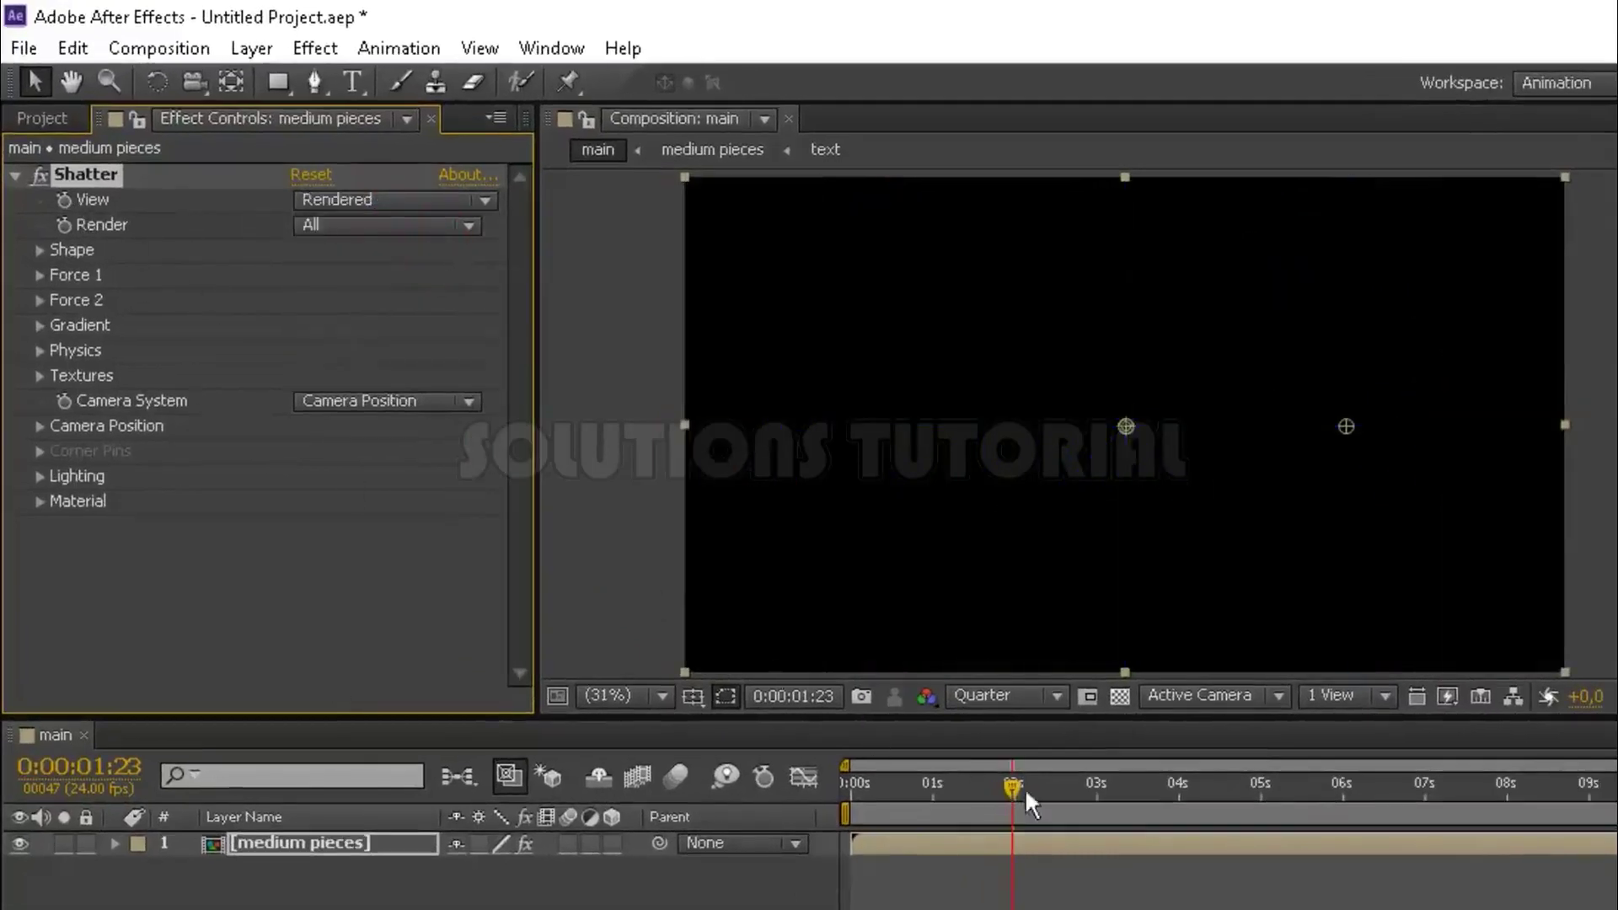
left_click_drag(1024, 787, 1069, 796)
left_click(1116, 787)
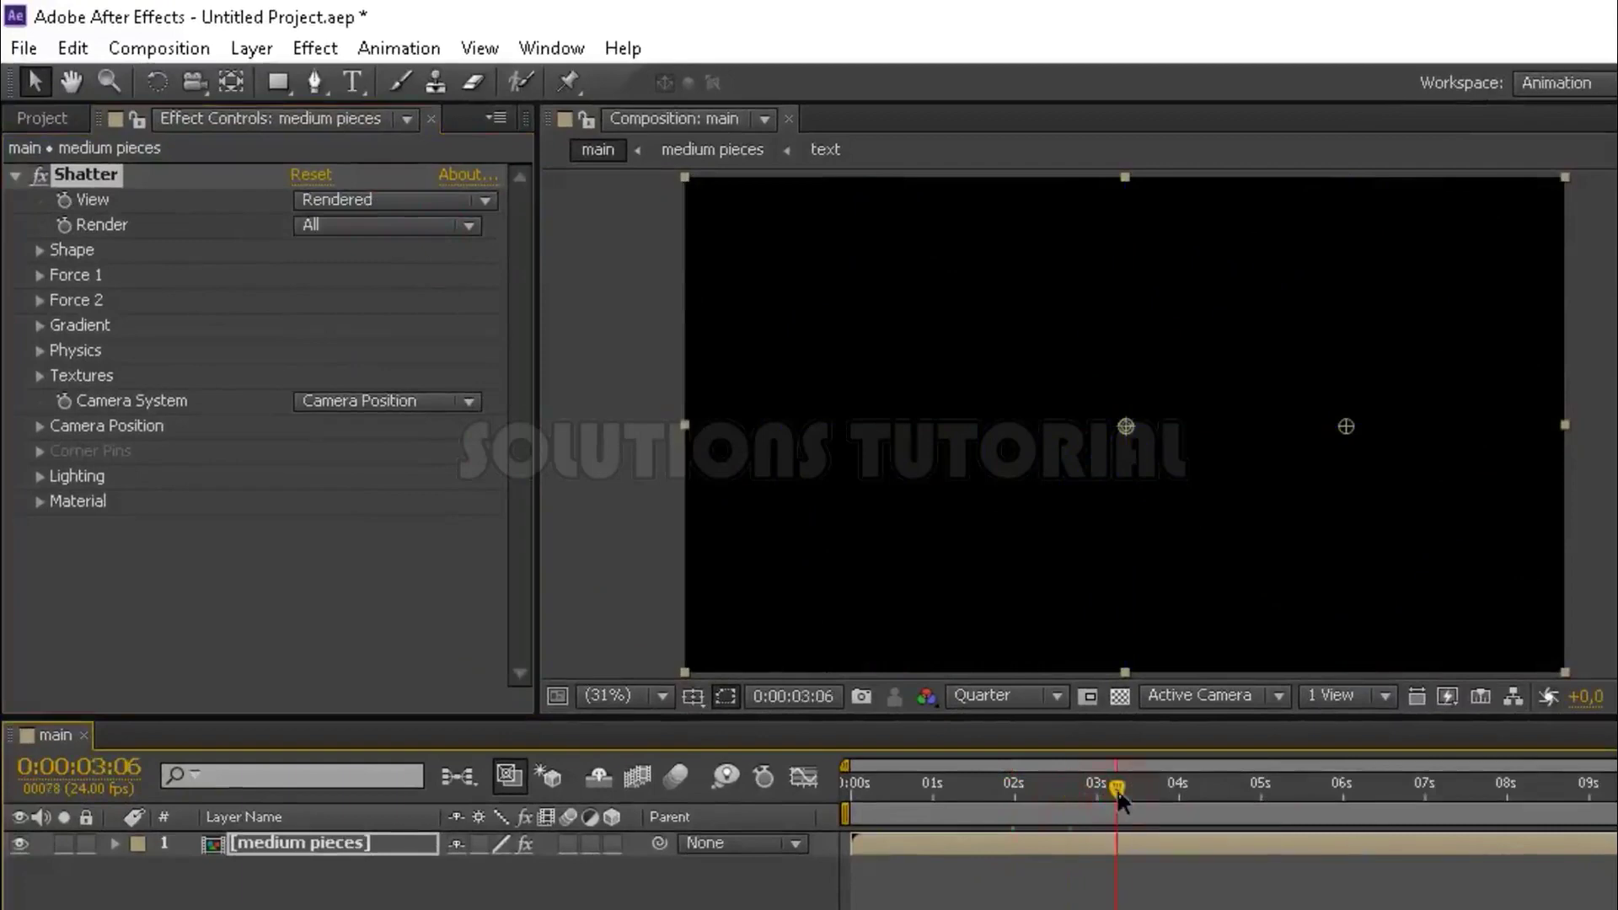
left_click(39, 248)
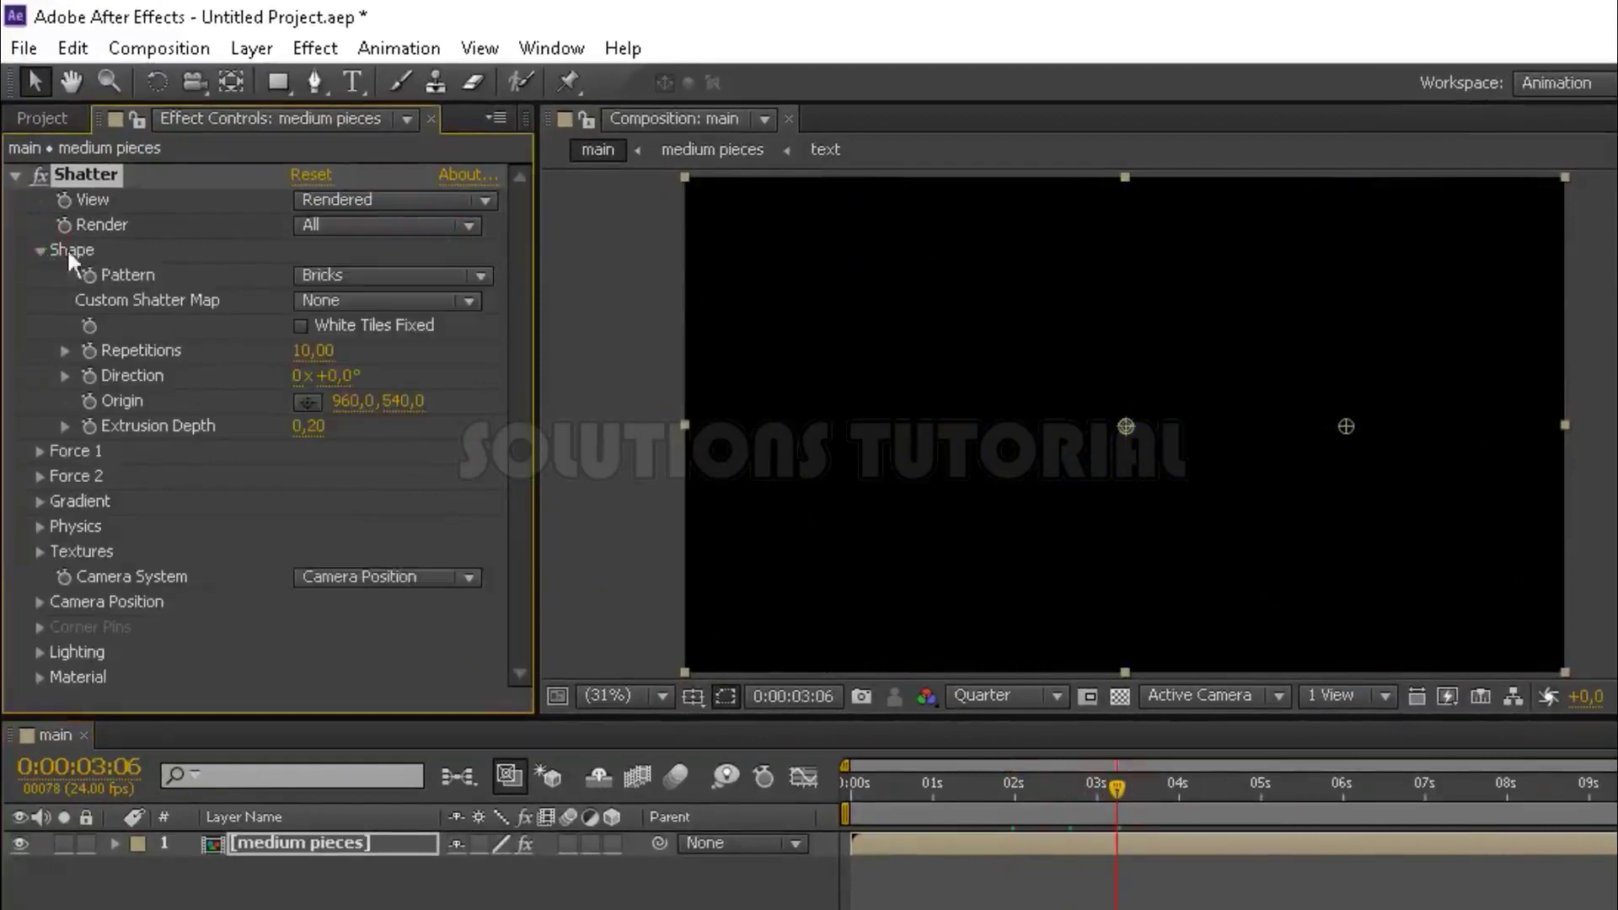
Step: Set the Shatter pattern to Glass and the Extrusion Depth to 0,1
left_click(349, 283)
left_click(405, 514)
left_click(320, 427)
key("BackSpace")
type("1")
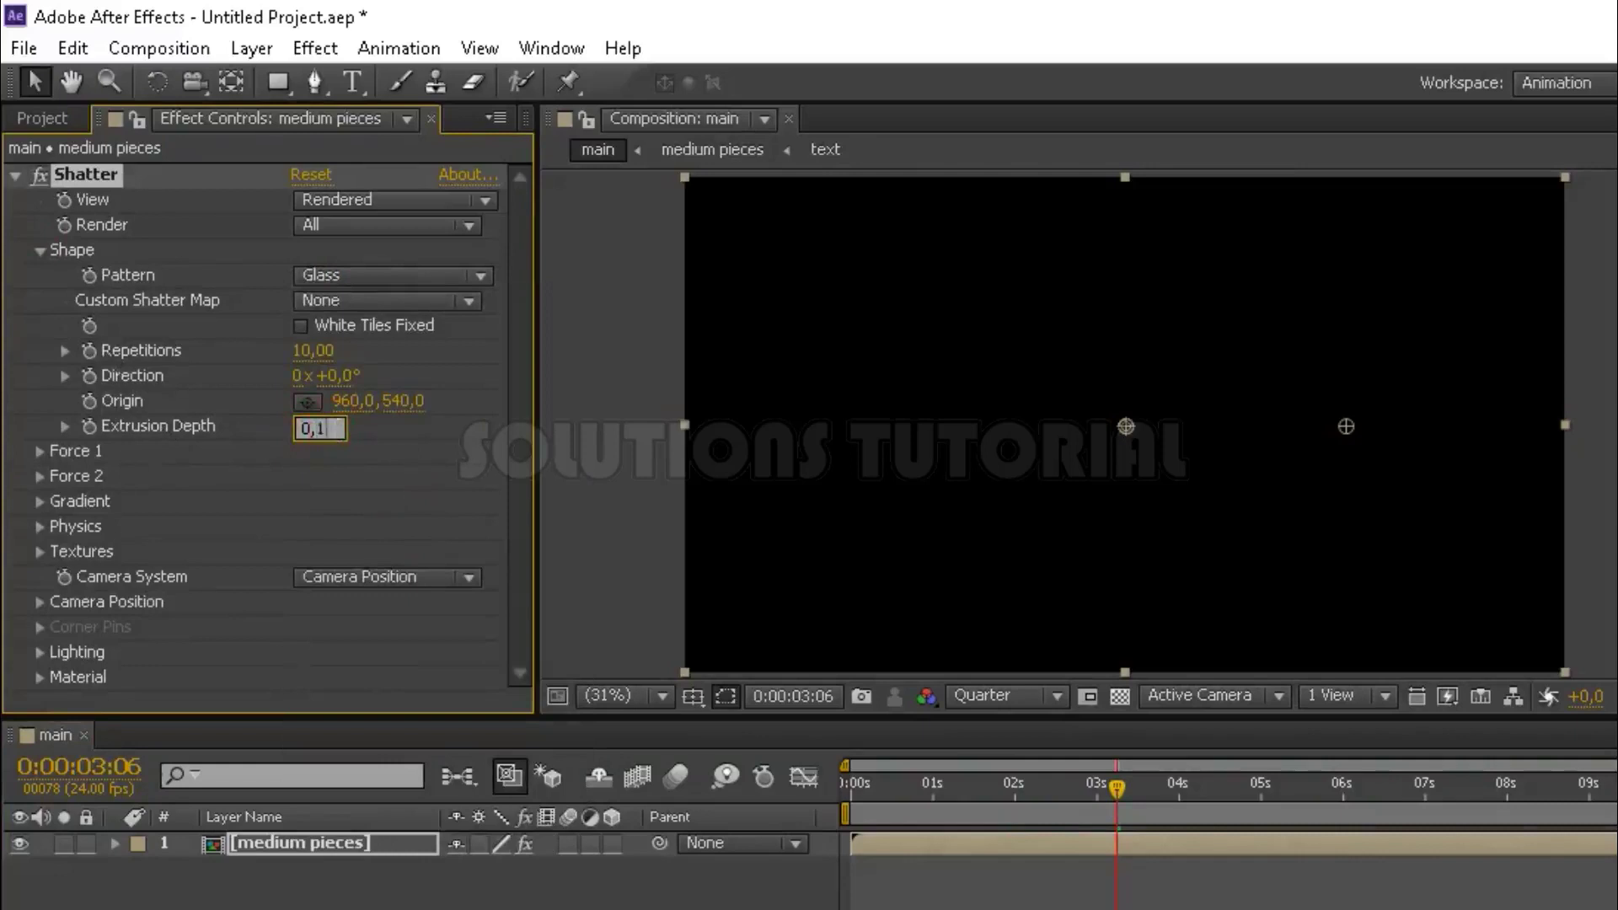
Step: Scrub back to 0:00:00:10 to preview the Glass fragments, then collapse Shape
left_click(1008, 793)
left_click(934, 789)
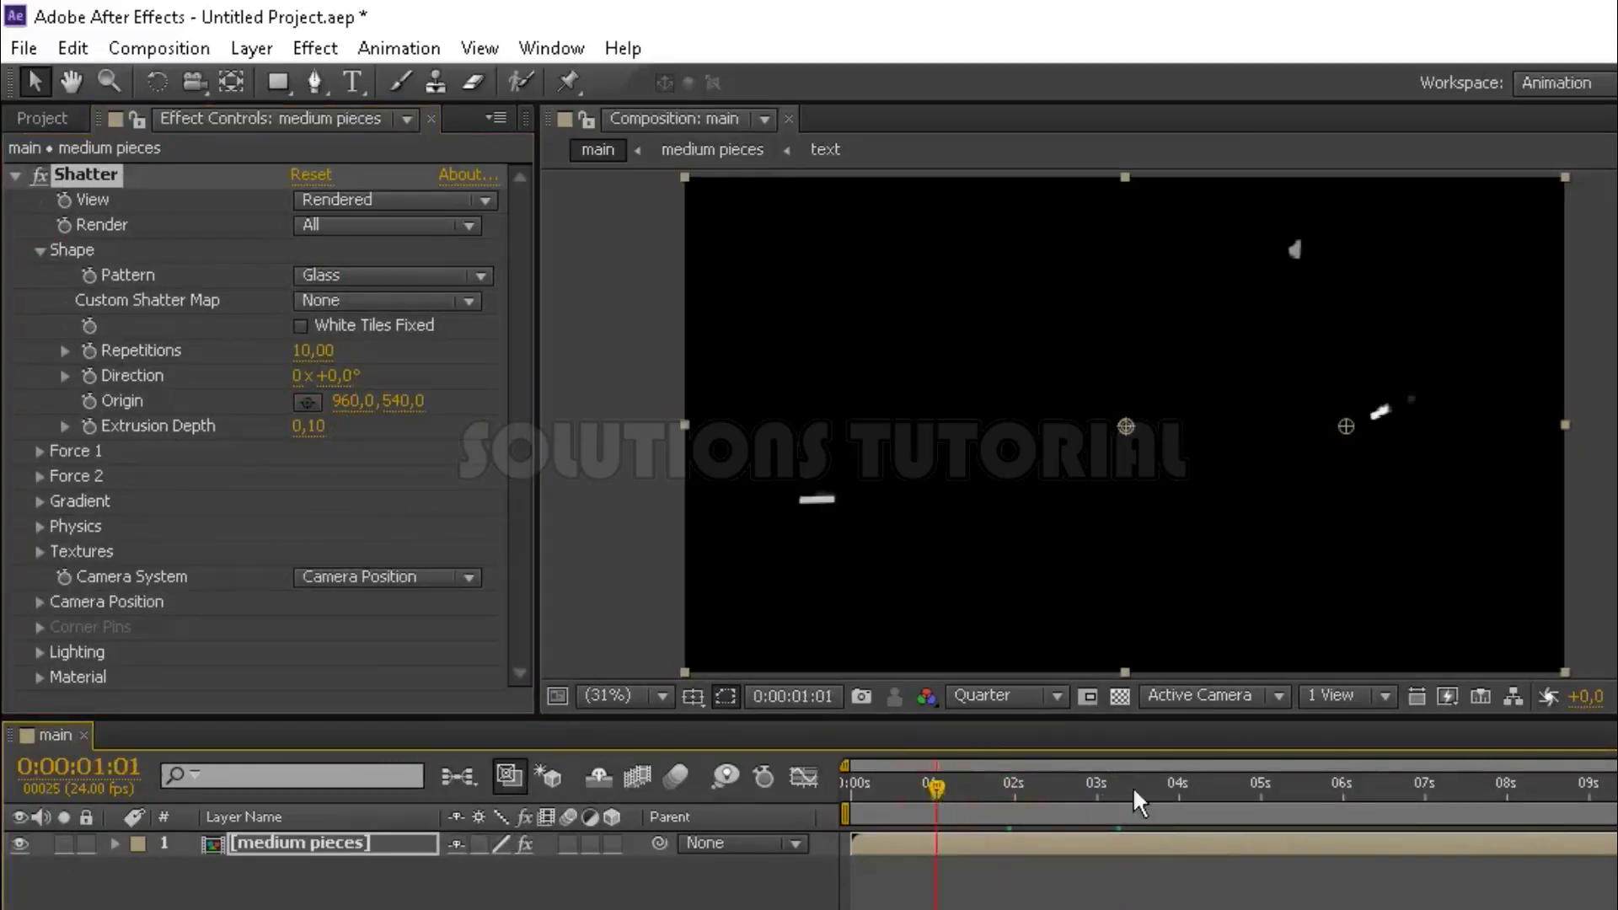
left_click(907, 782)
left_click(886, 782)
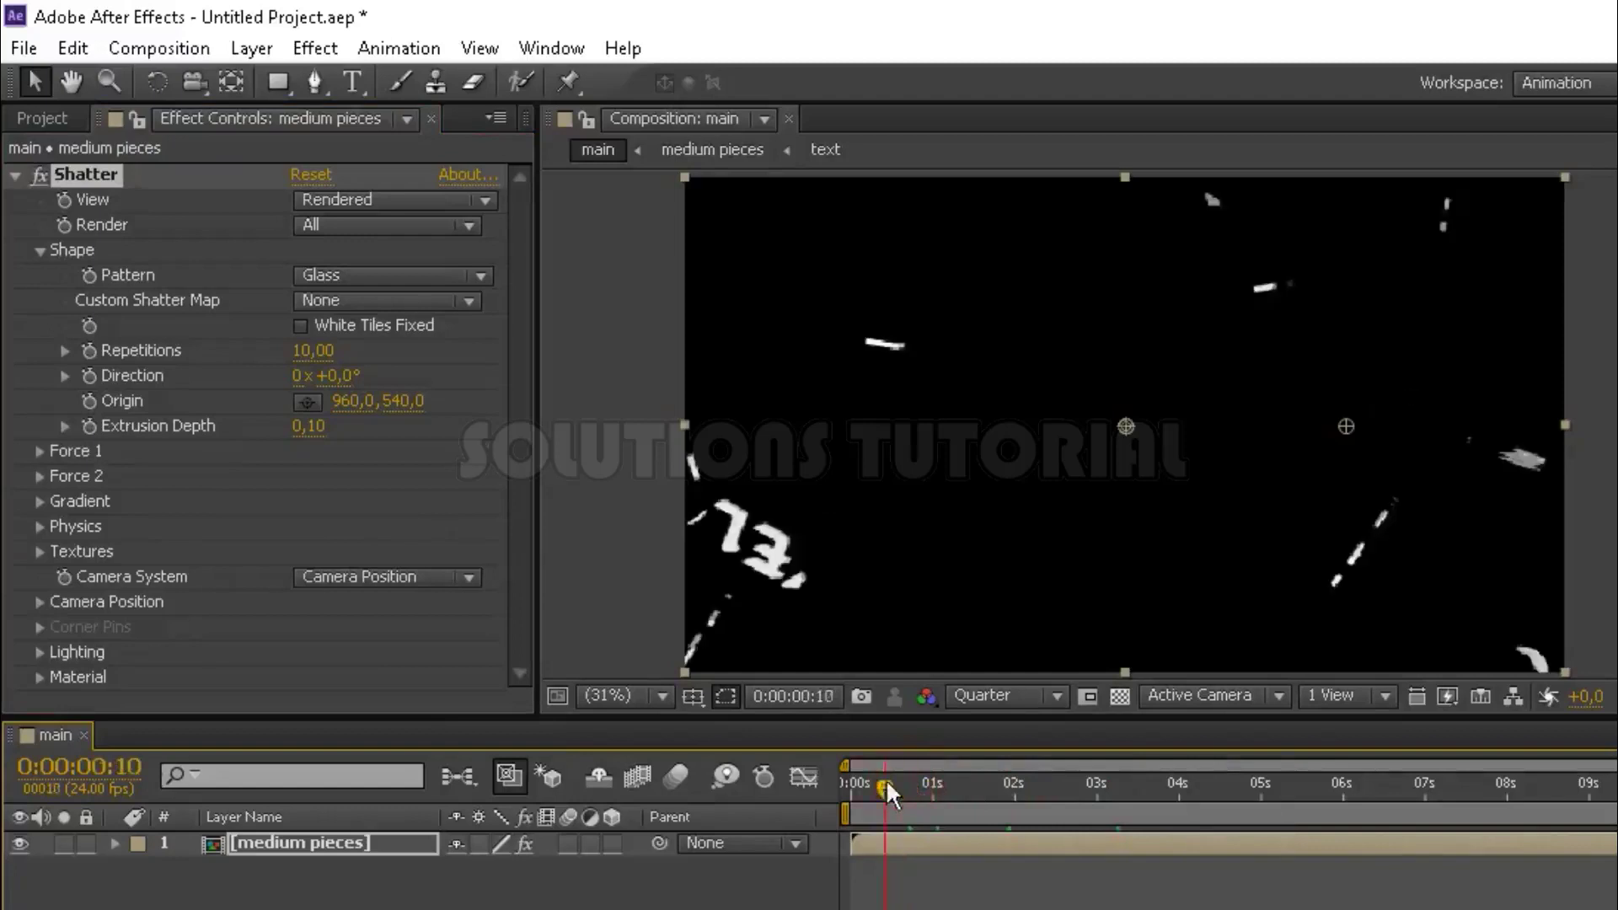
left_click(40, 251)
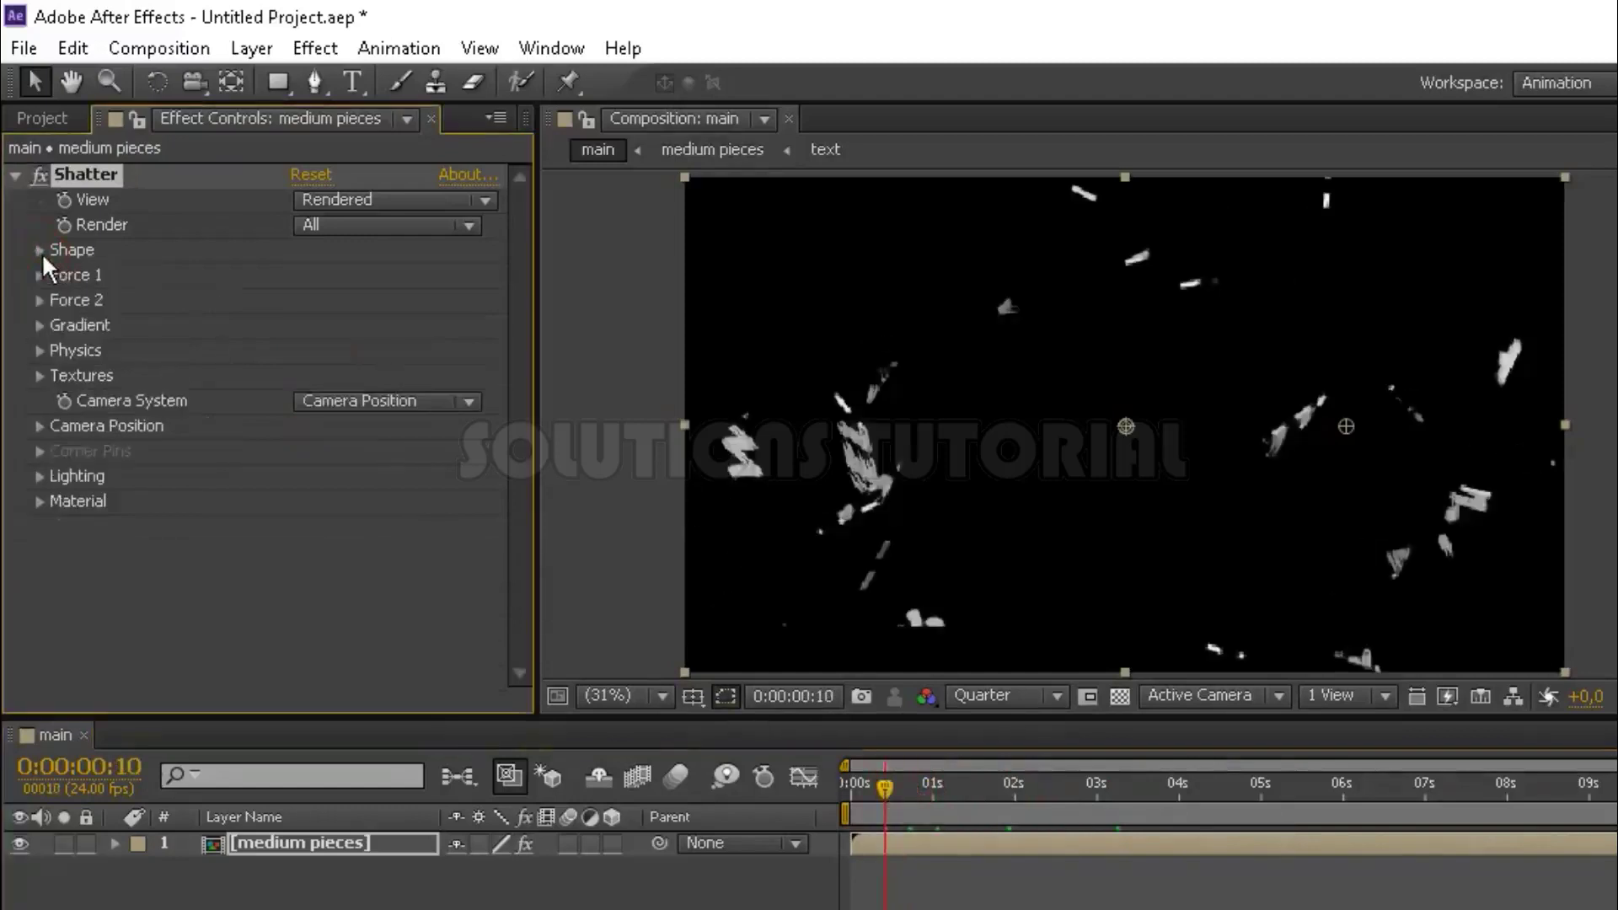
Step: Set Shatter's Physics Gravity to 0
left_click(40, 350)
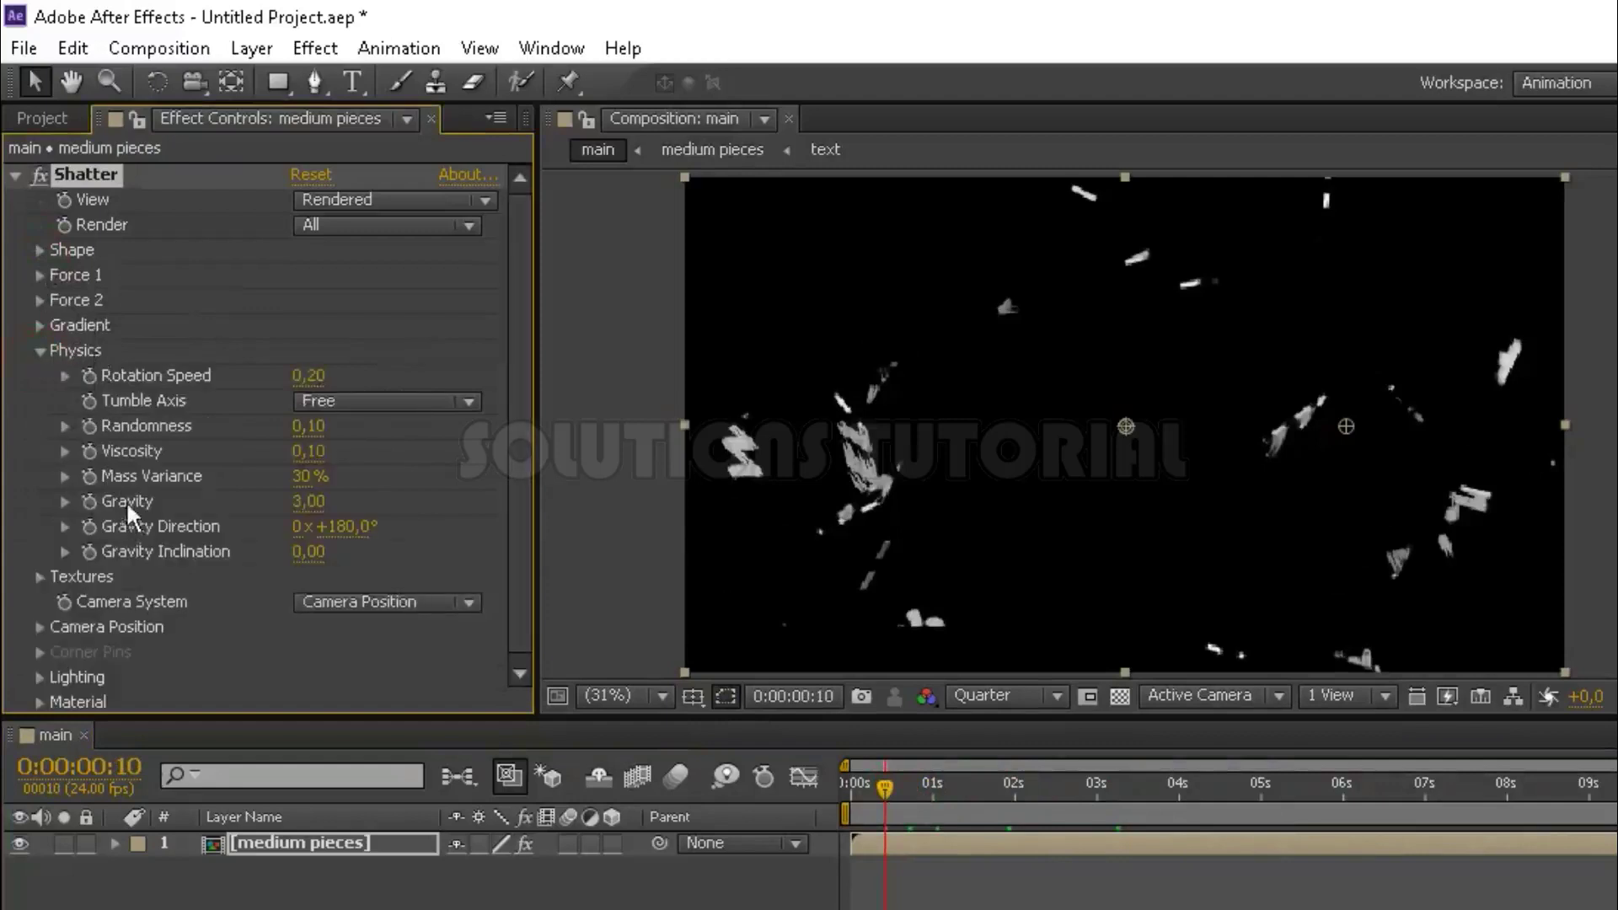
left_click(309, 501)
type("0")
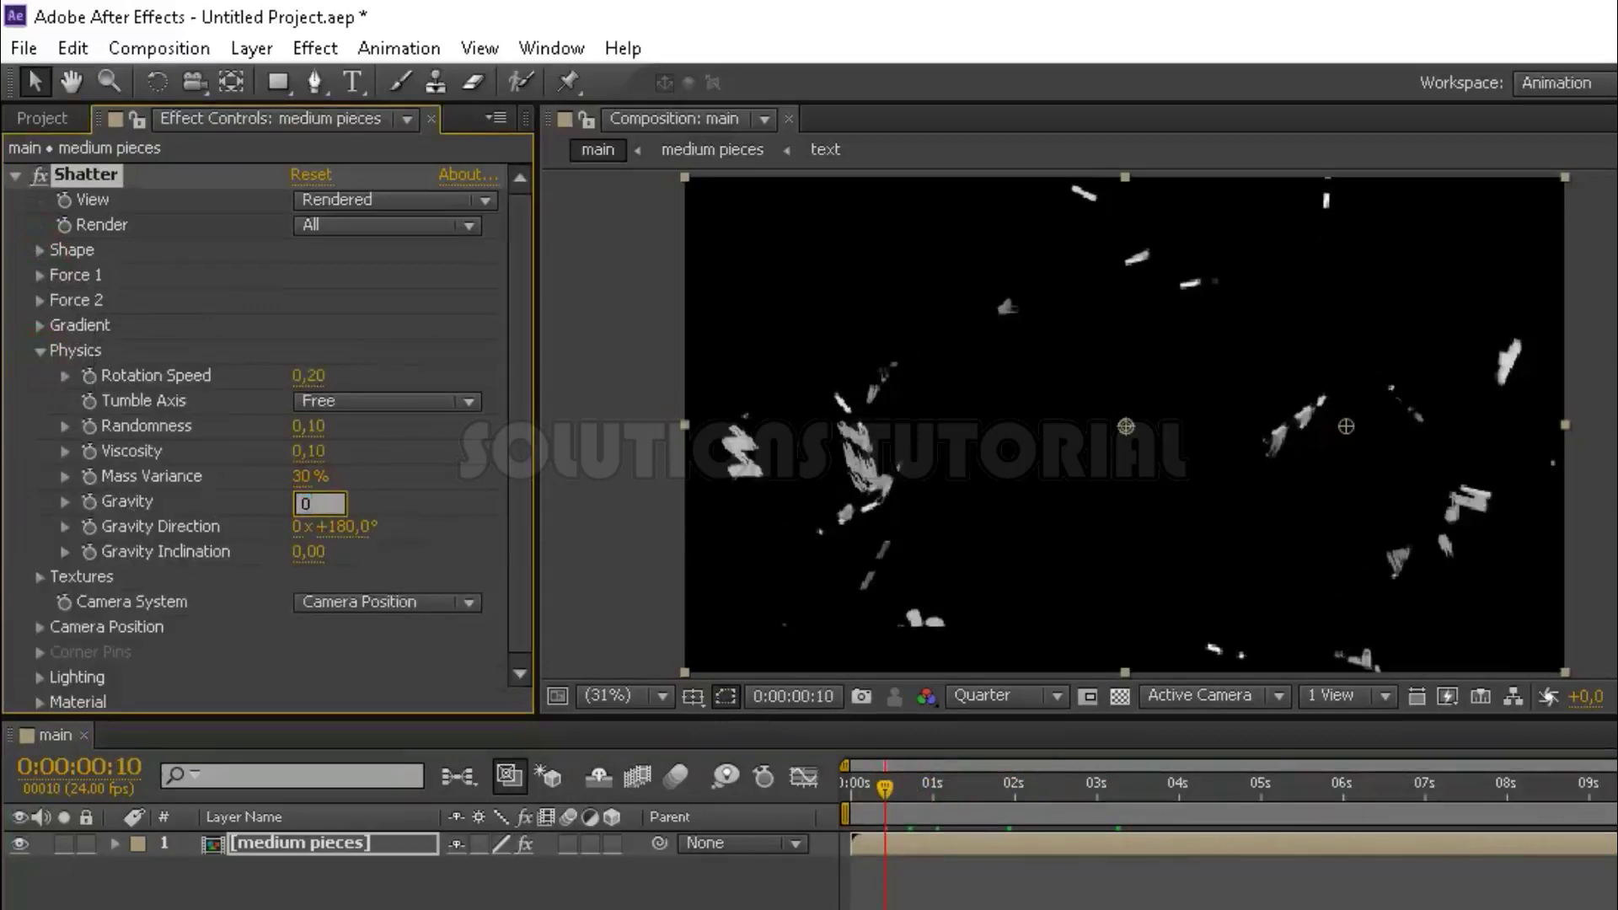
key("Return")
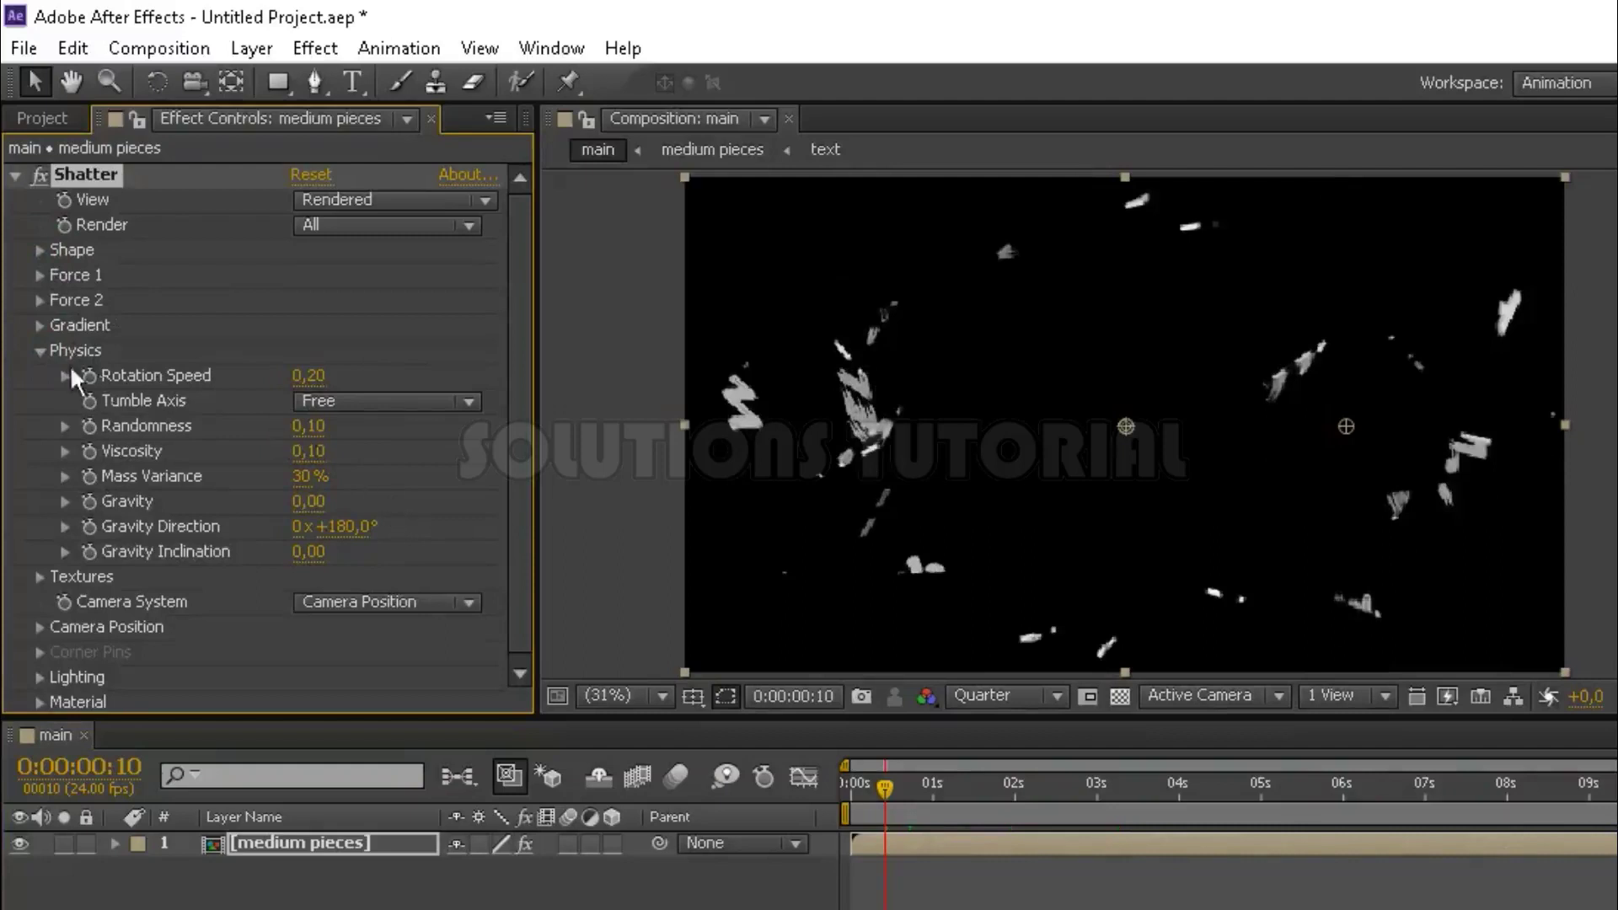
left_click(41, 350)
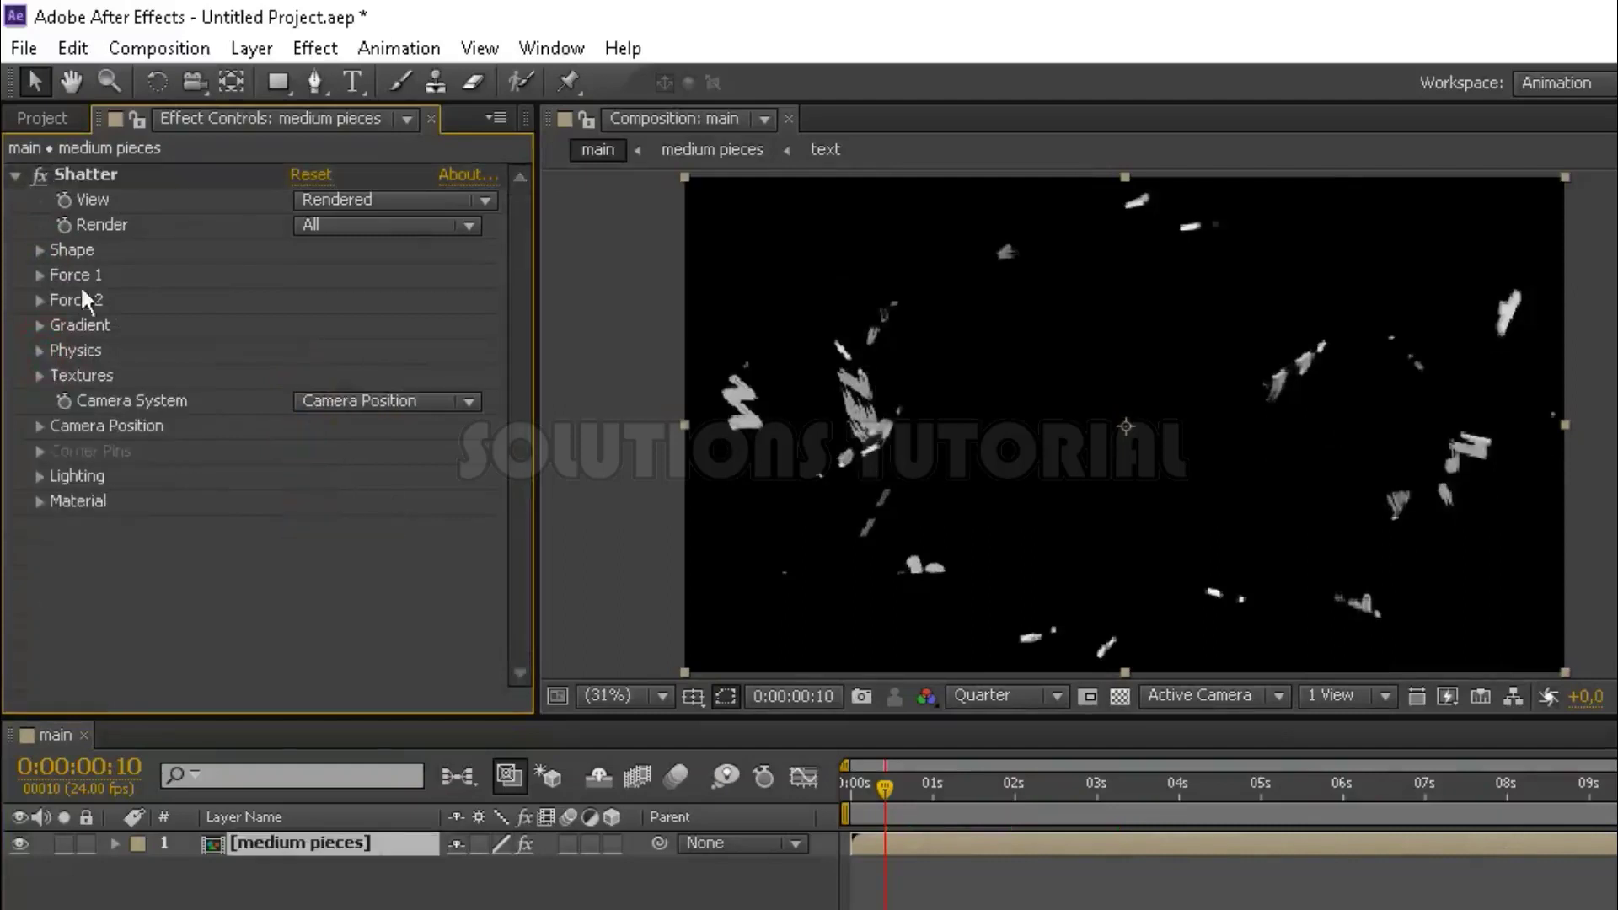
Step: Give Force 1 a Depth of 0,01 and a Strength of 0,50
left_click(40, 275)
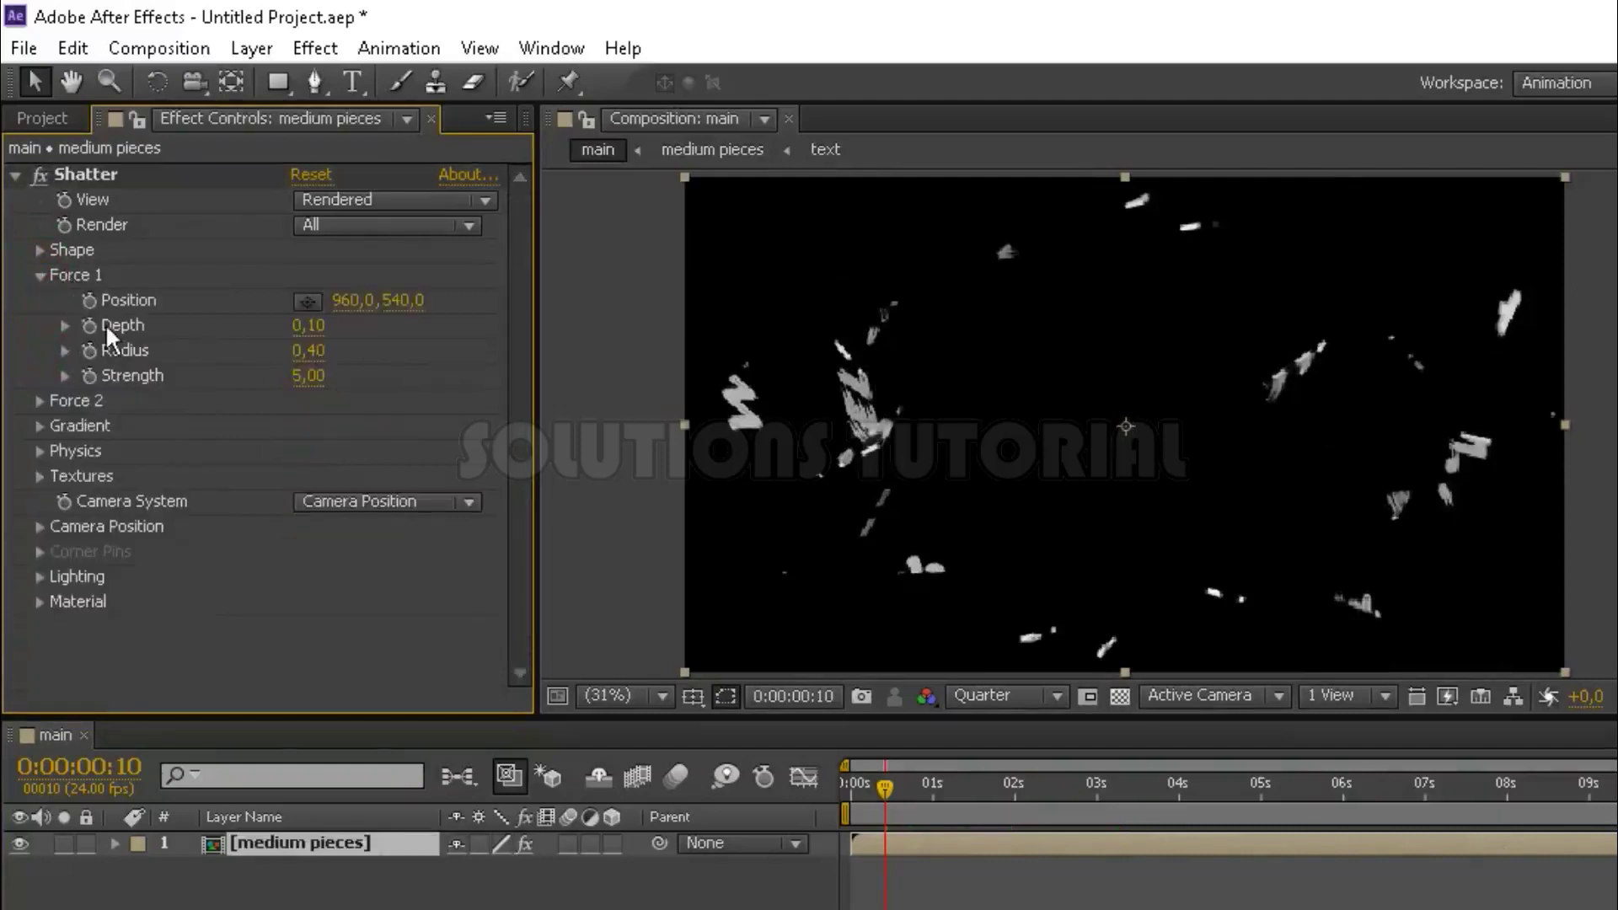
left_click(309, 326)
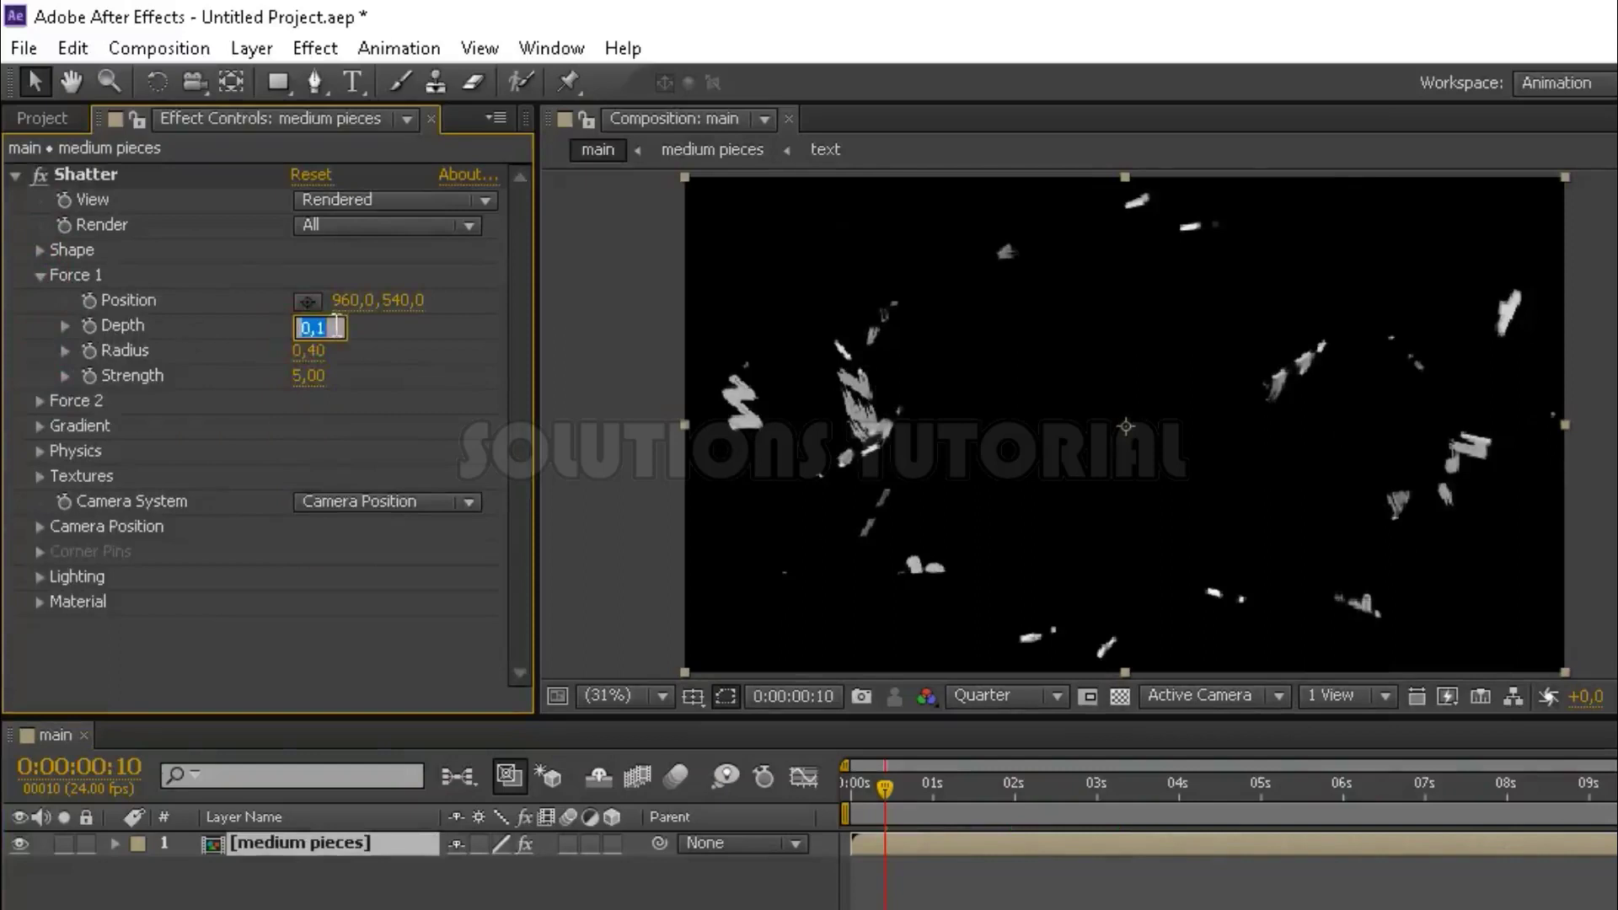
type("0,01")
key("Return")
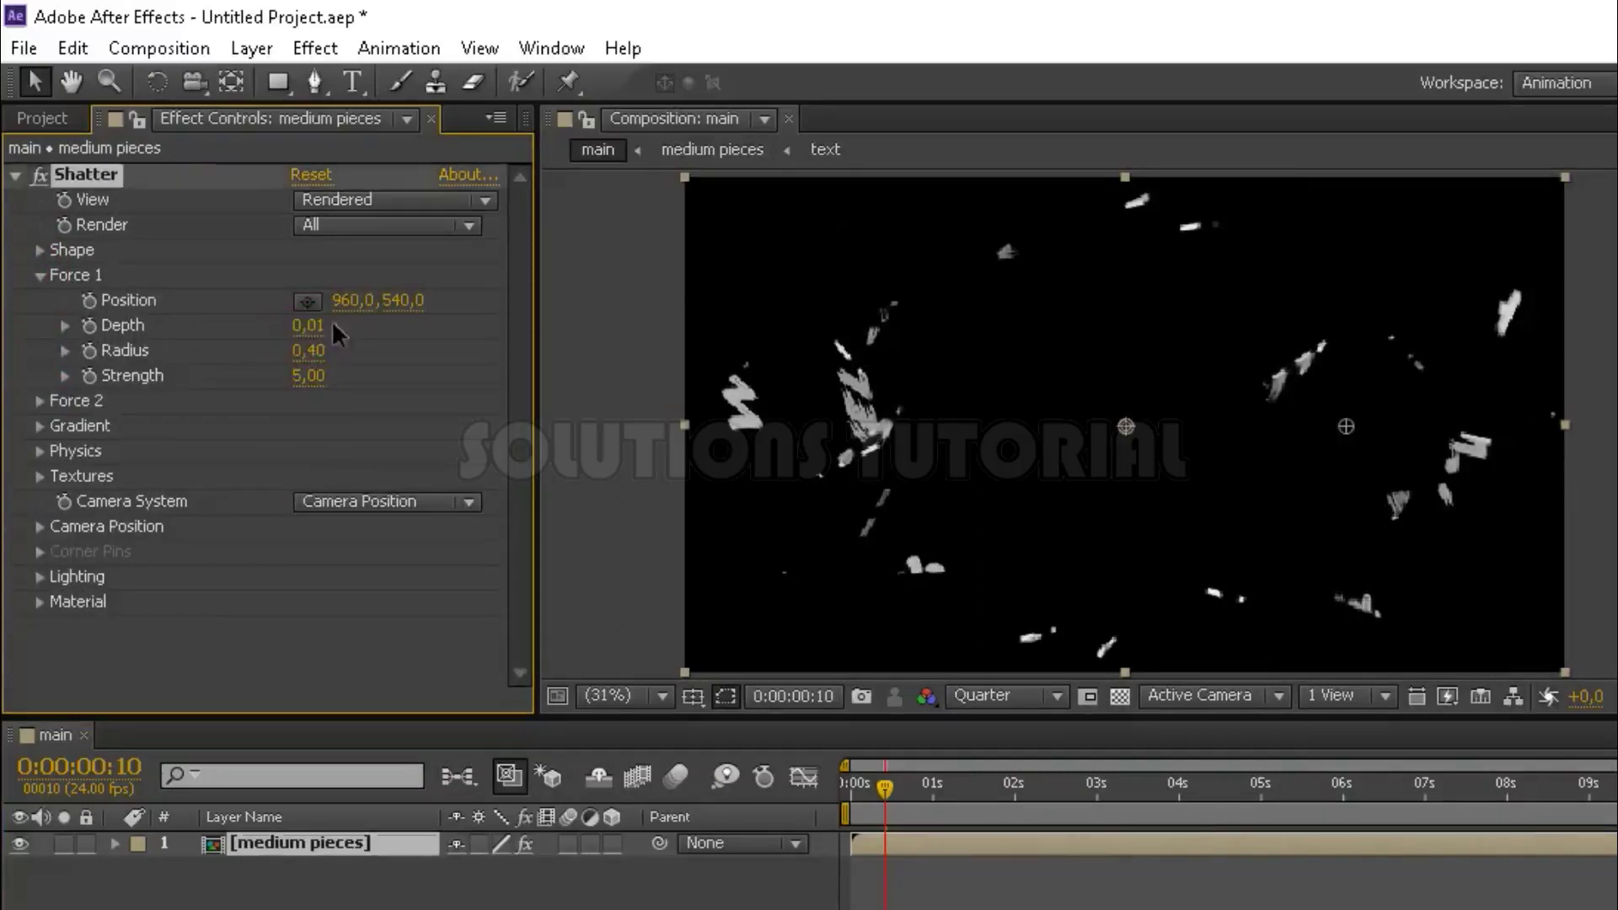
left_click(309, 377)
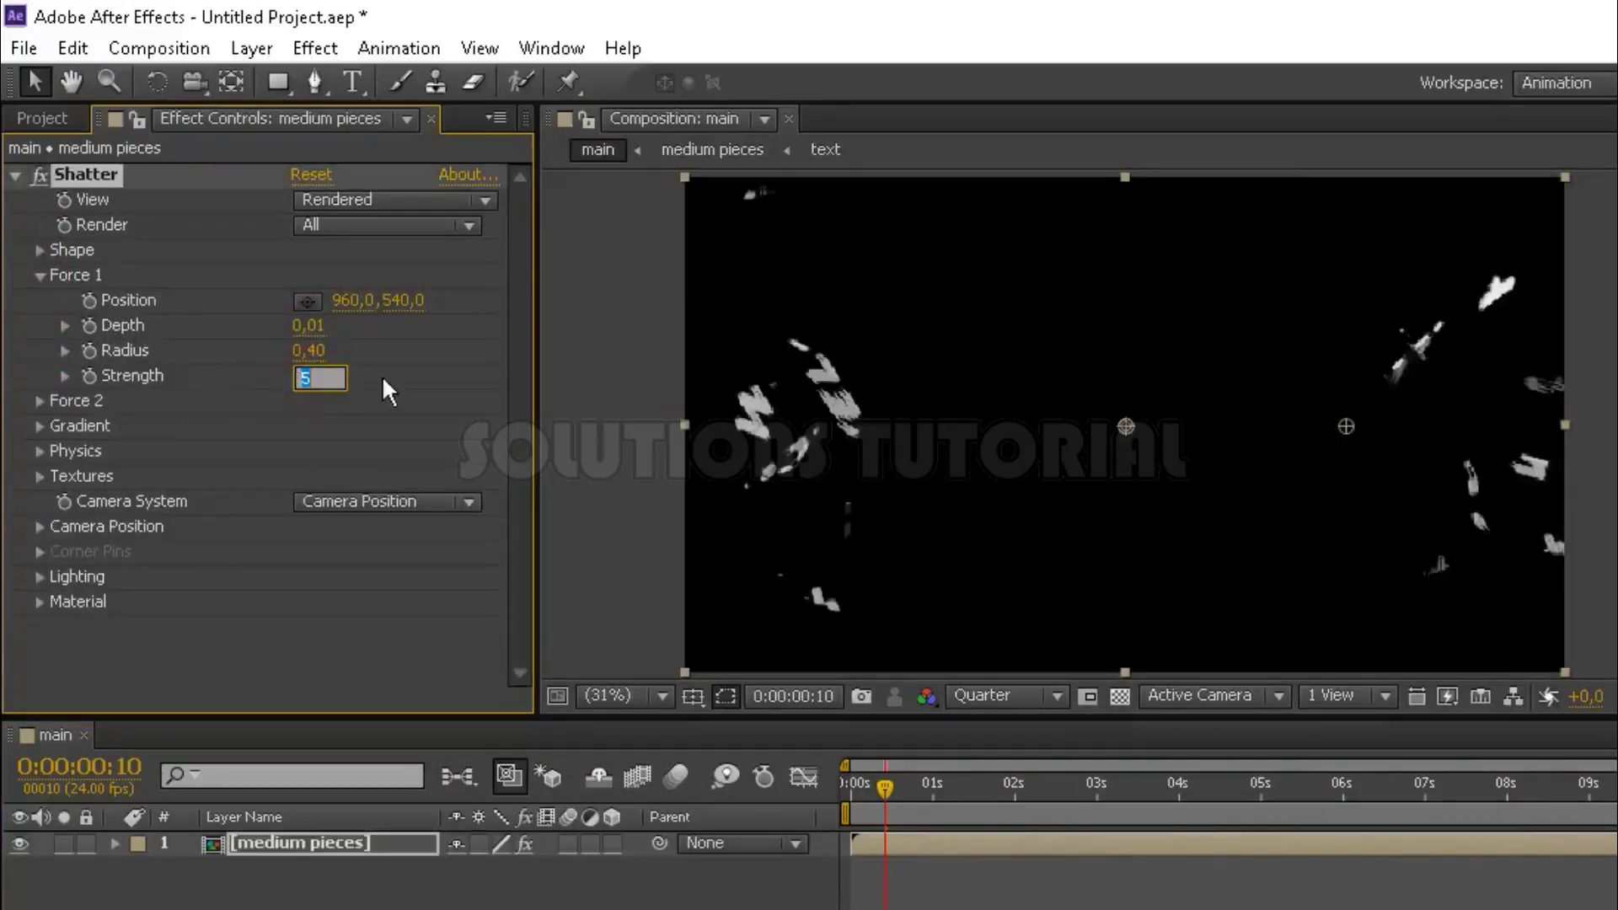
type("0,5")
key("Return")
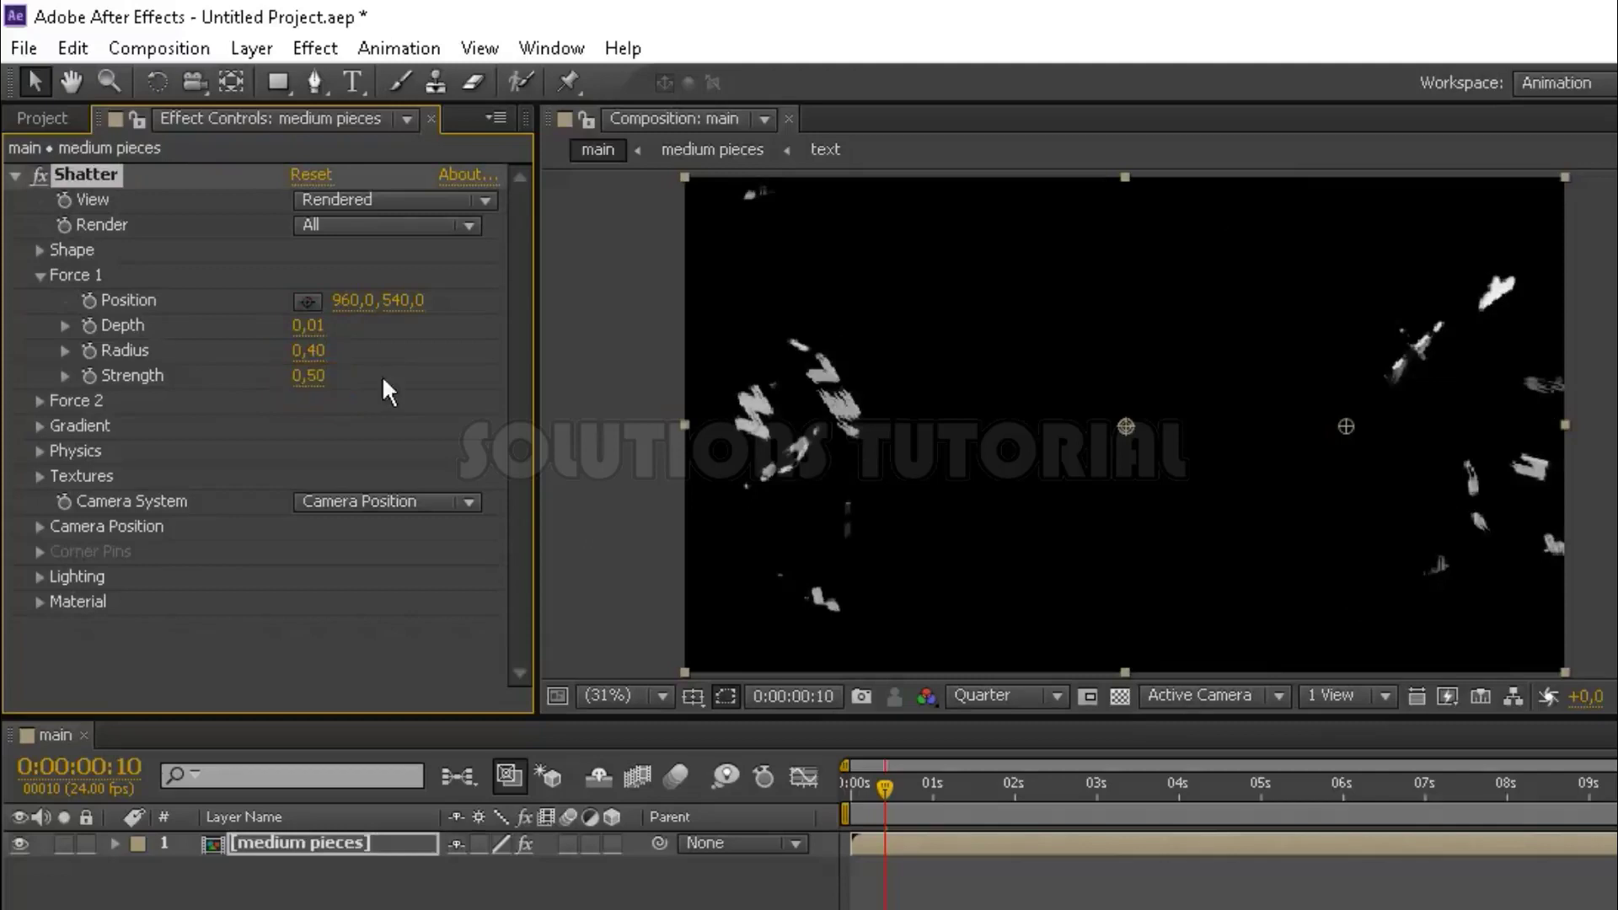
Step: Set Force 1 Radius to 0,10 and keyframe it at 4 seconds
left_click(308, 351)
type("0,1")
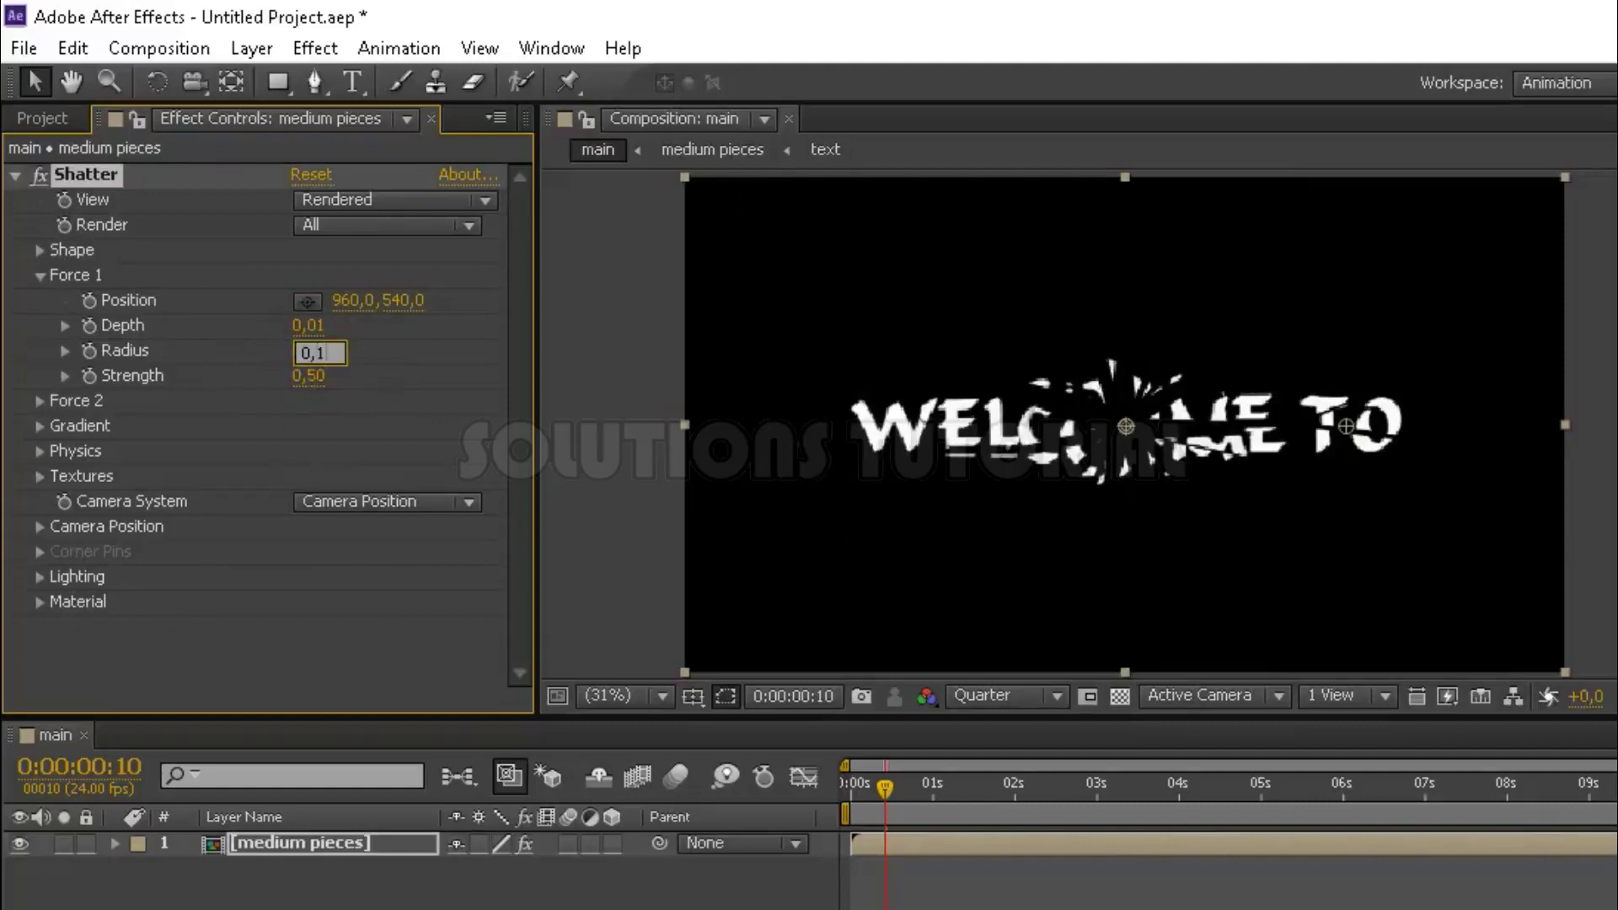
key("Return")
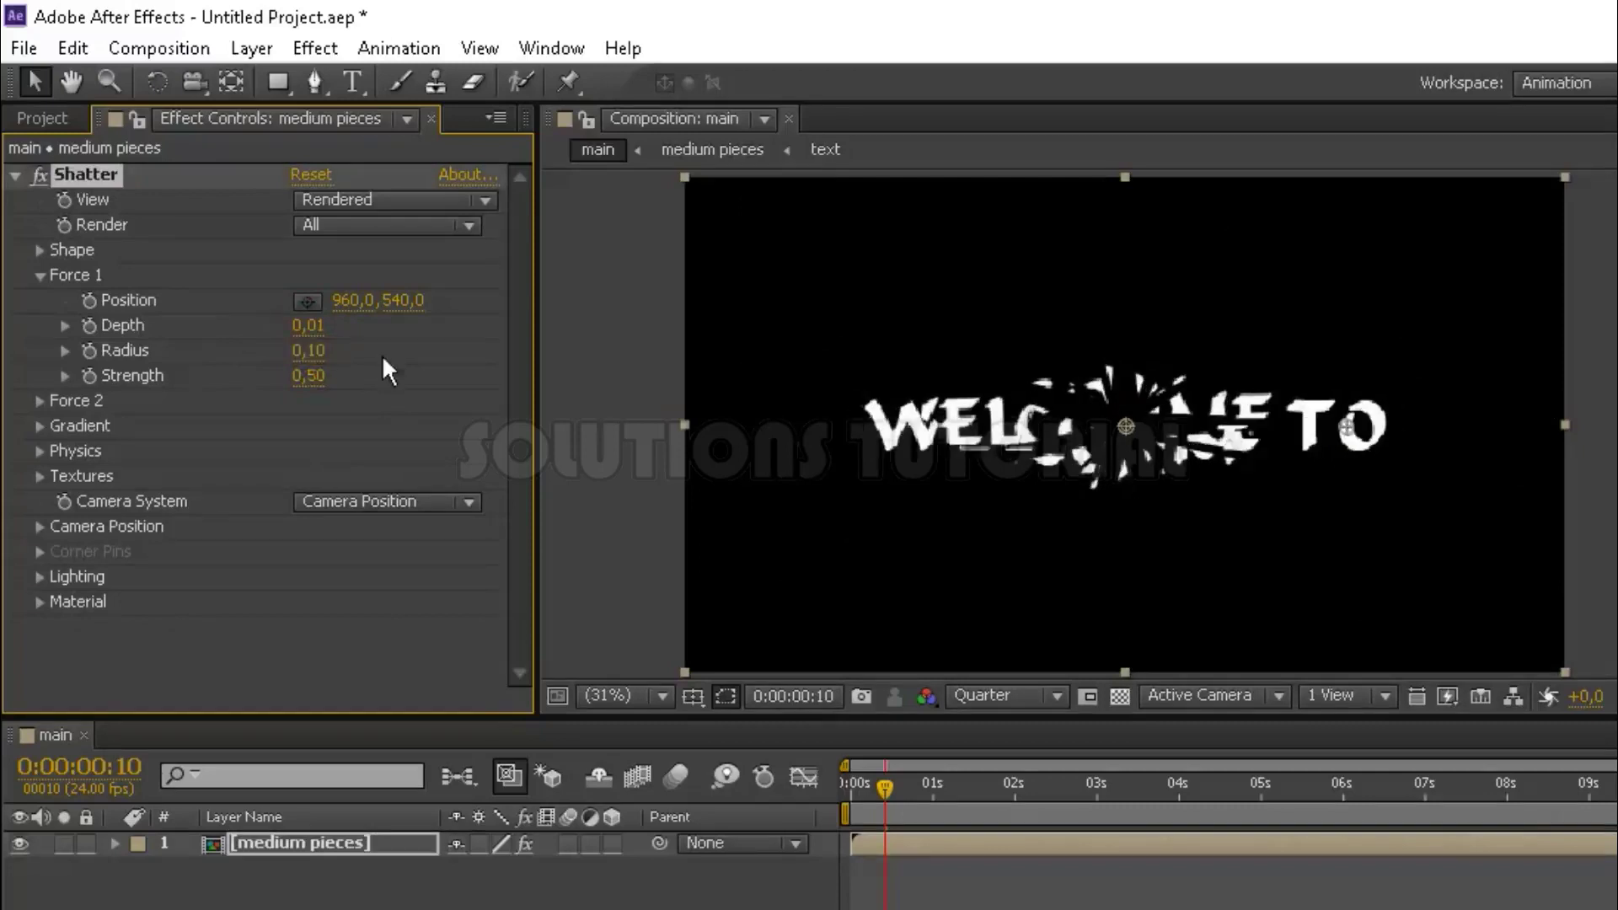
left_click(1178, 790)
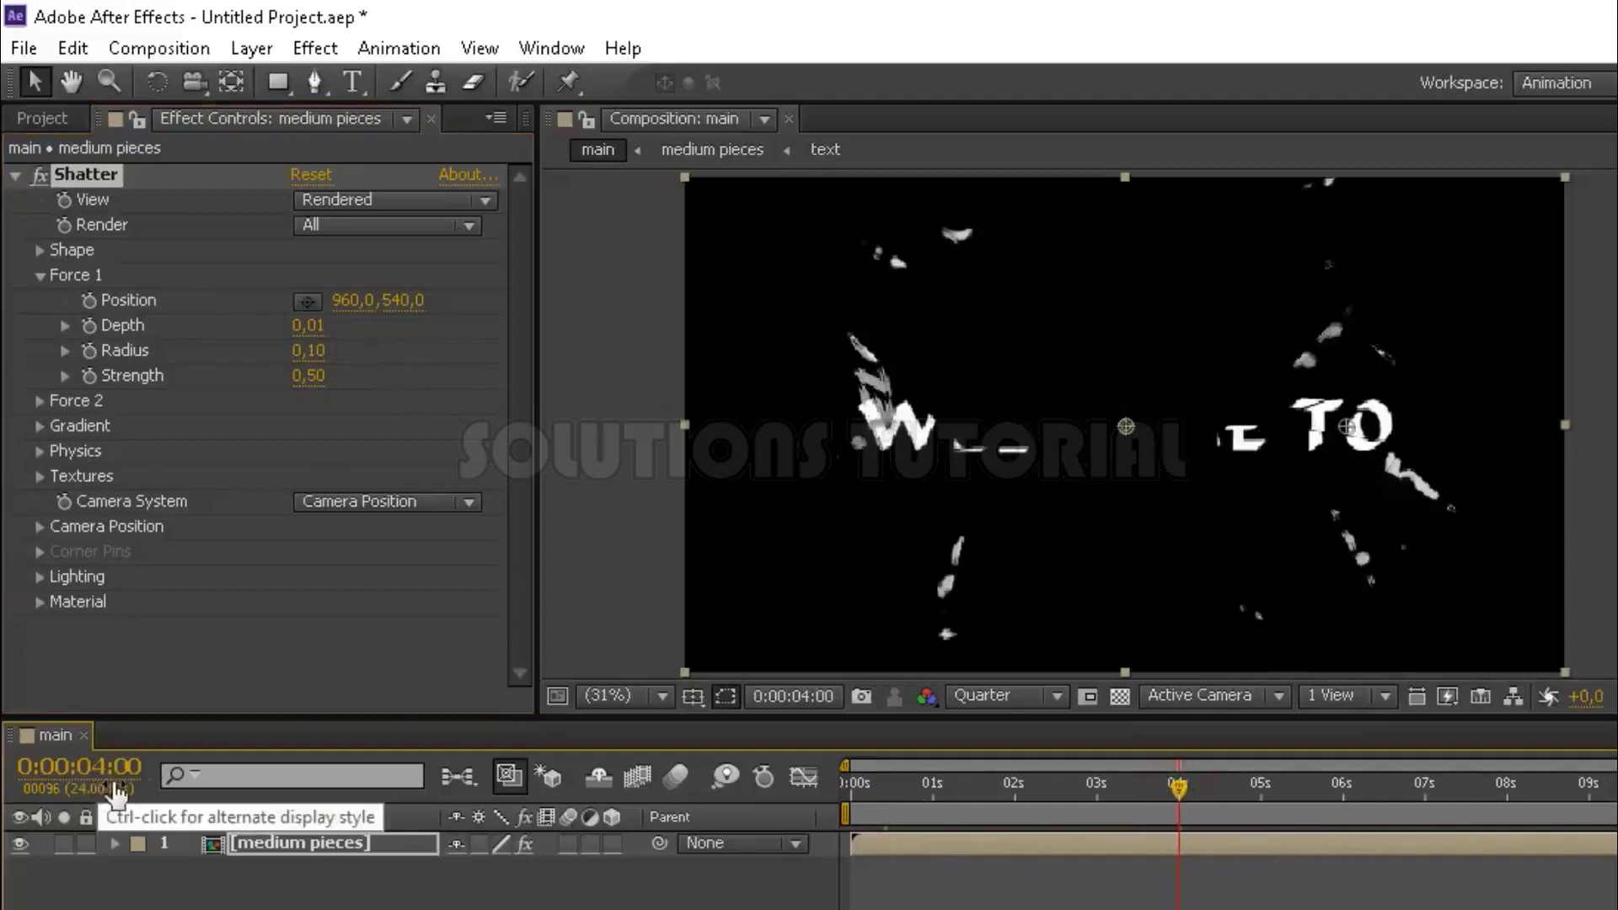
left_click(89, 348)
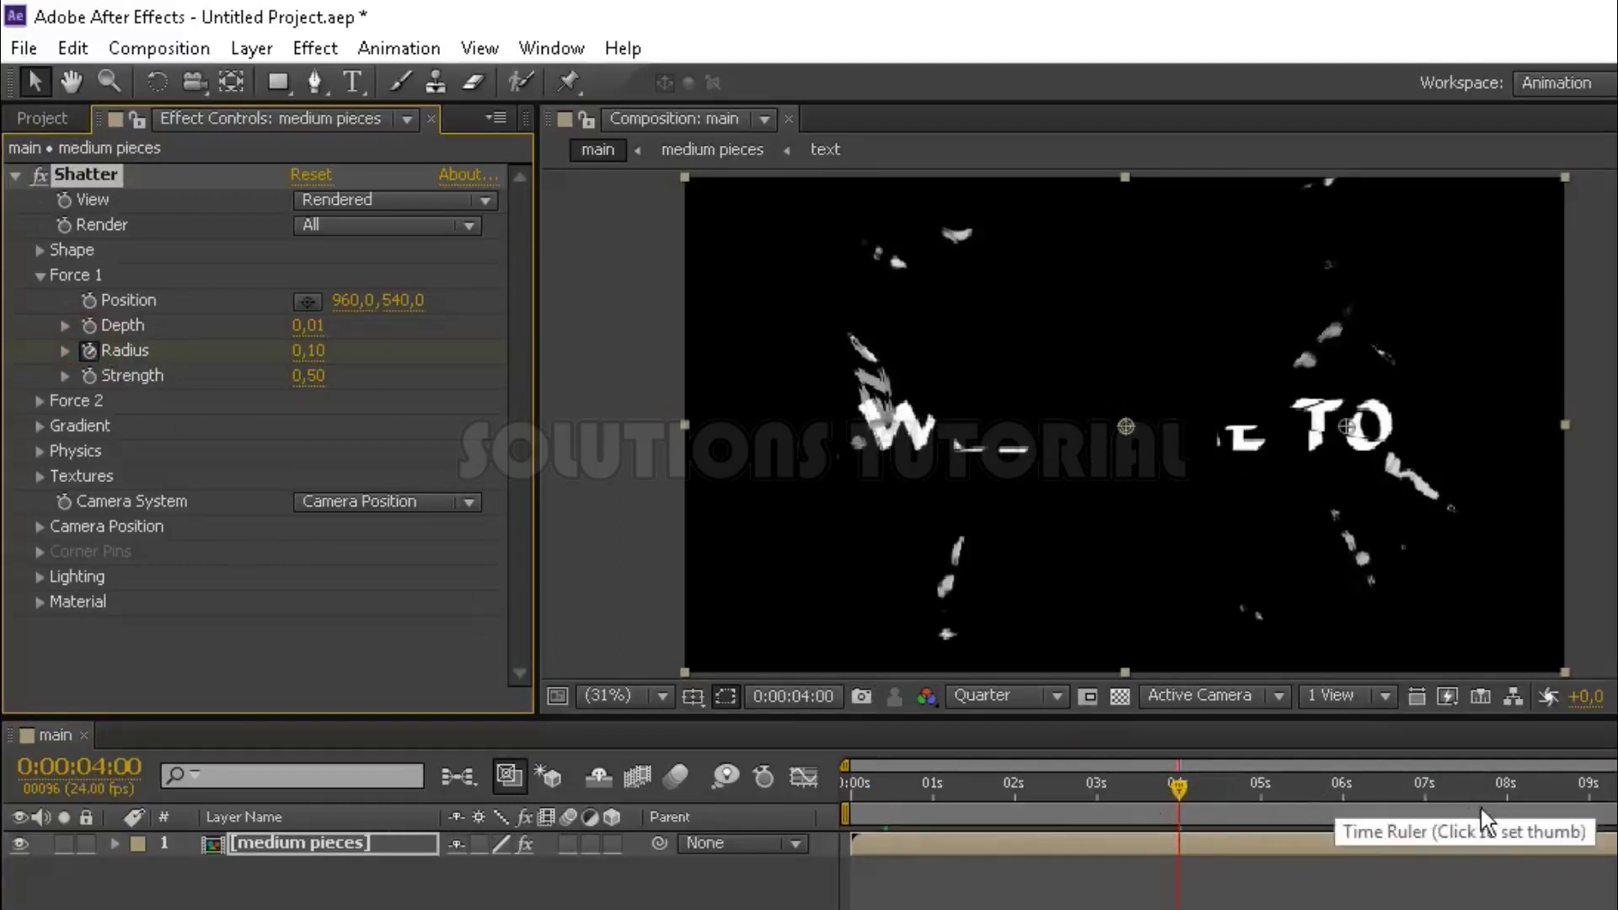
Step: Add Radius keyframes of 1,00 at 8 seconds and 0 at 2 seconds
left_click(1505, 789)
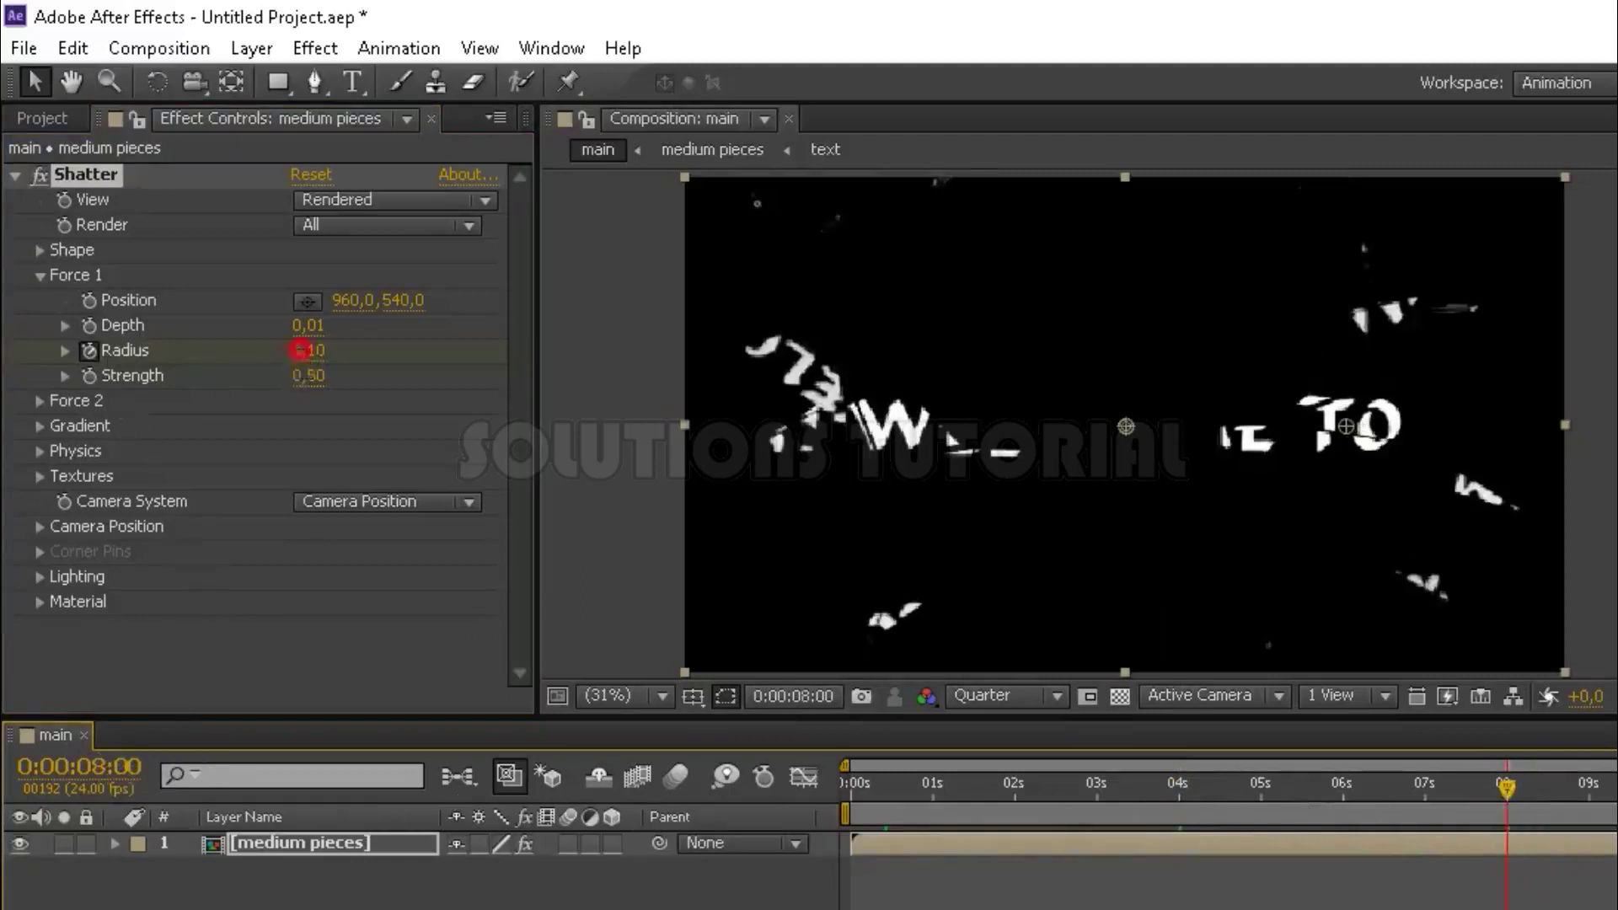
left_click(309, 350)
type("1")
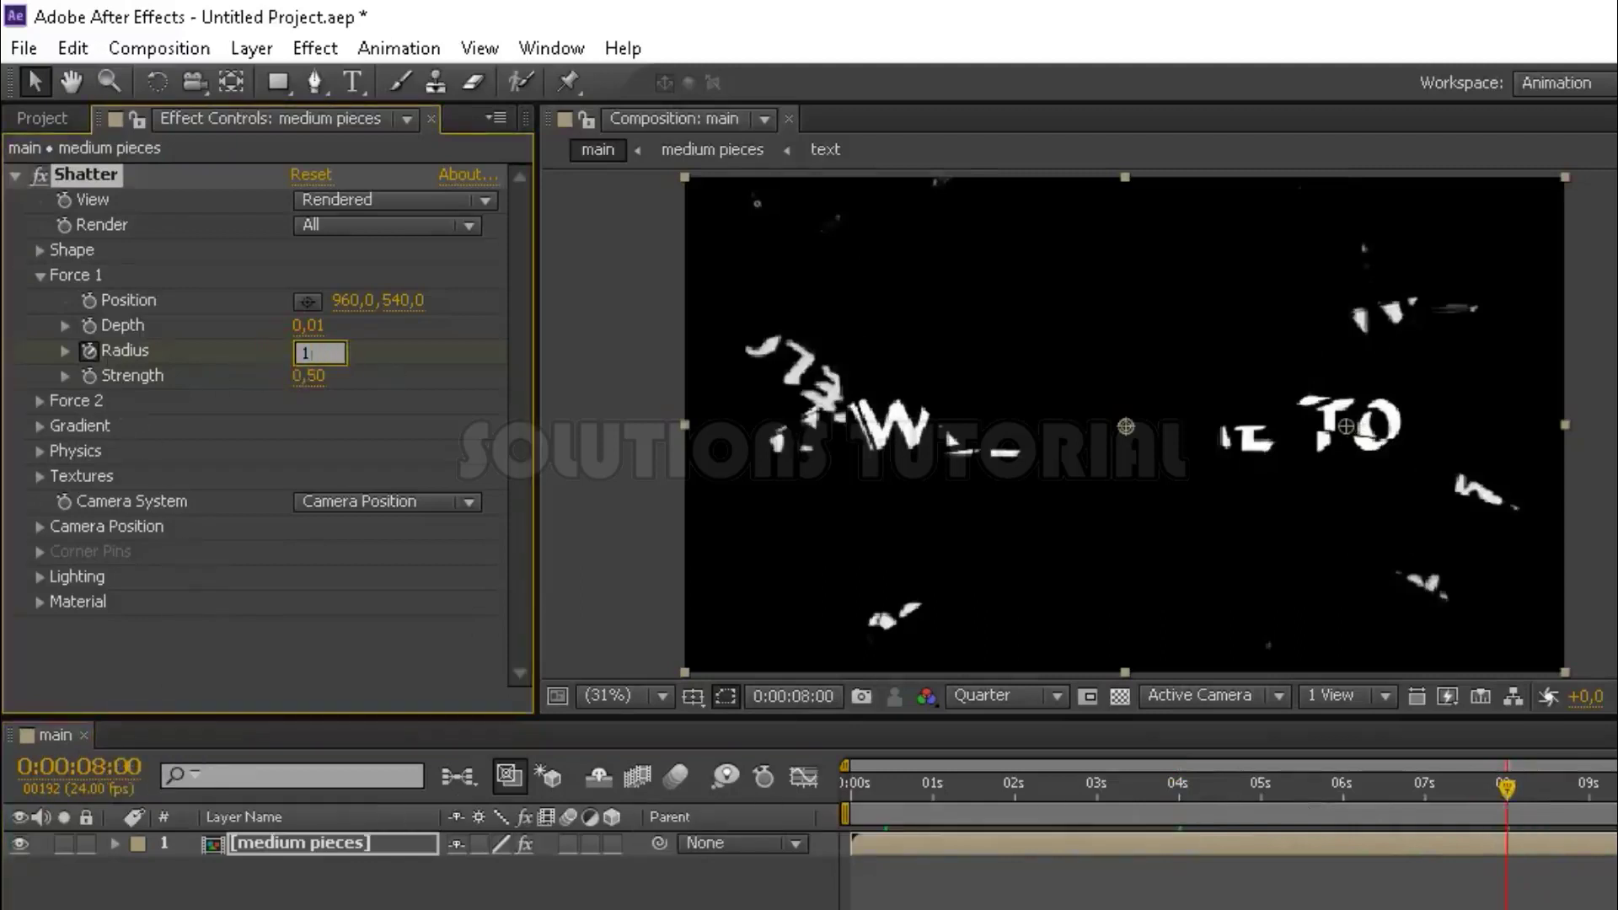
key("Return")
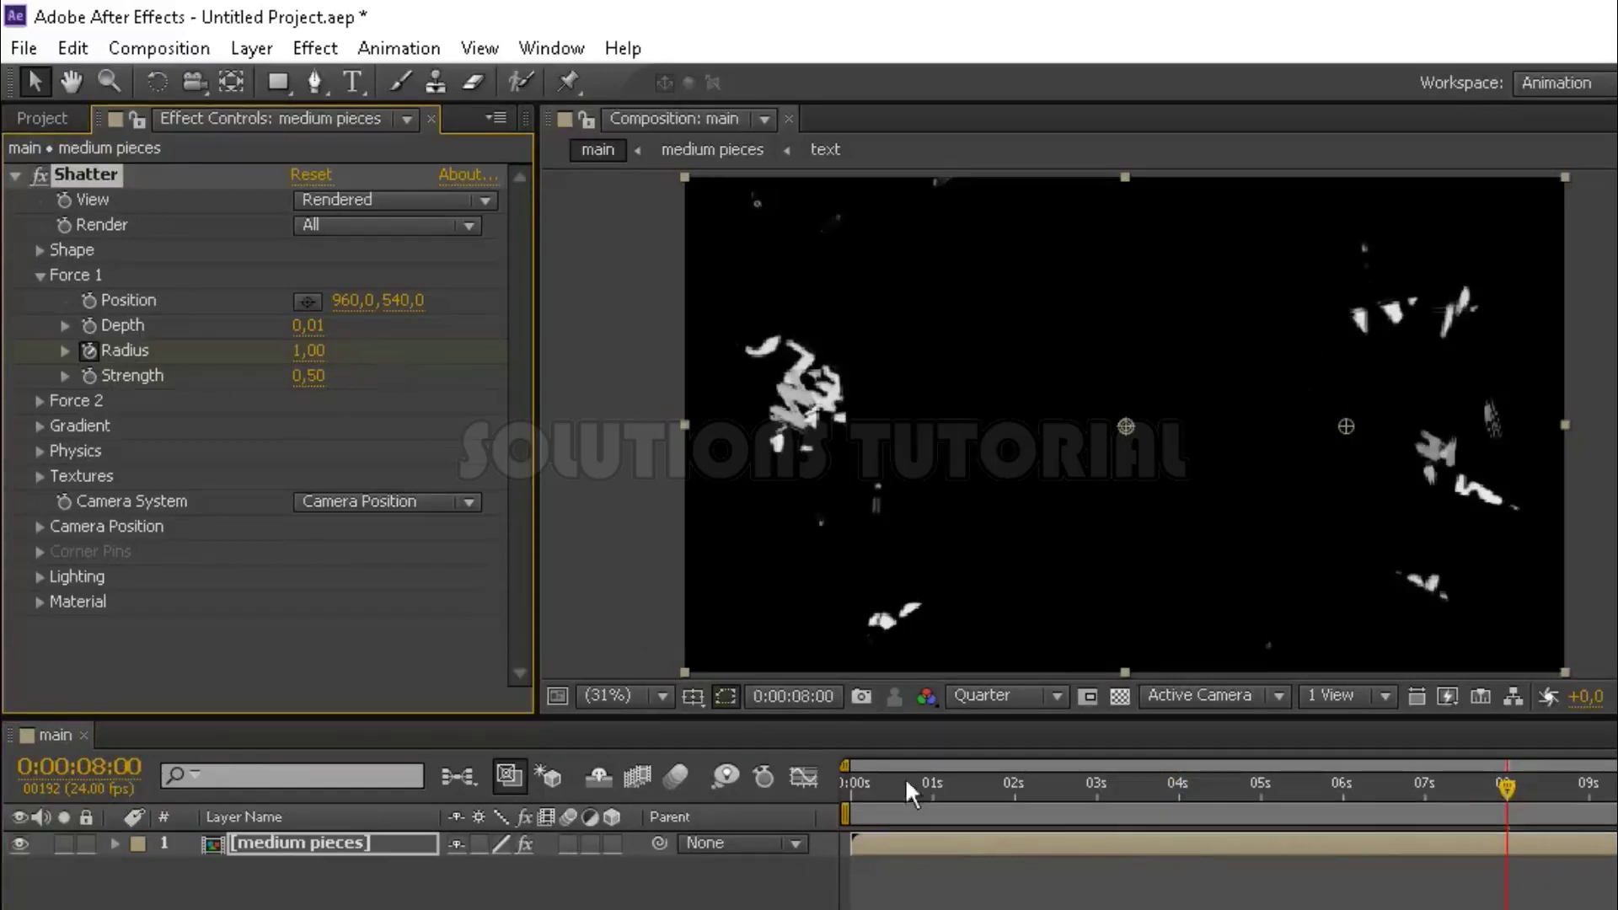
left_click(1013, 795)
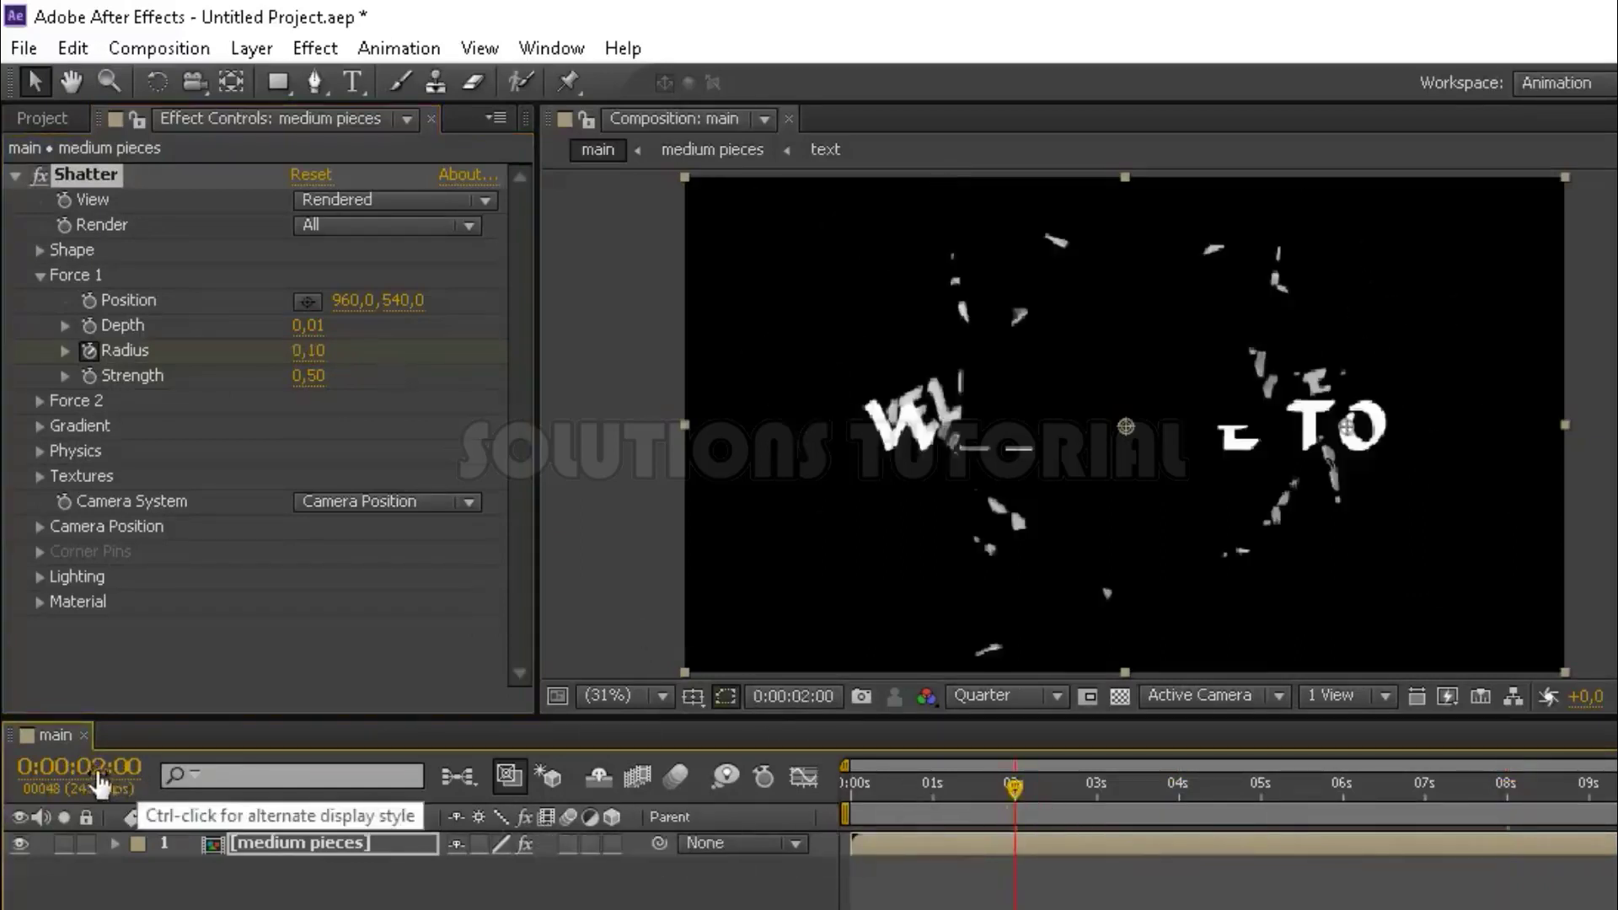
left_click(306, 352)
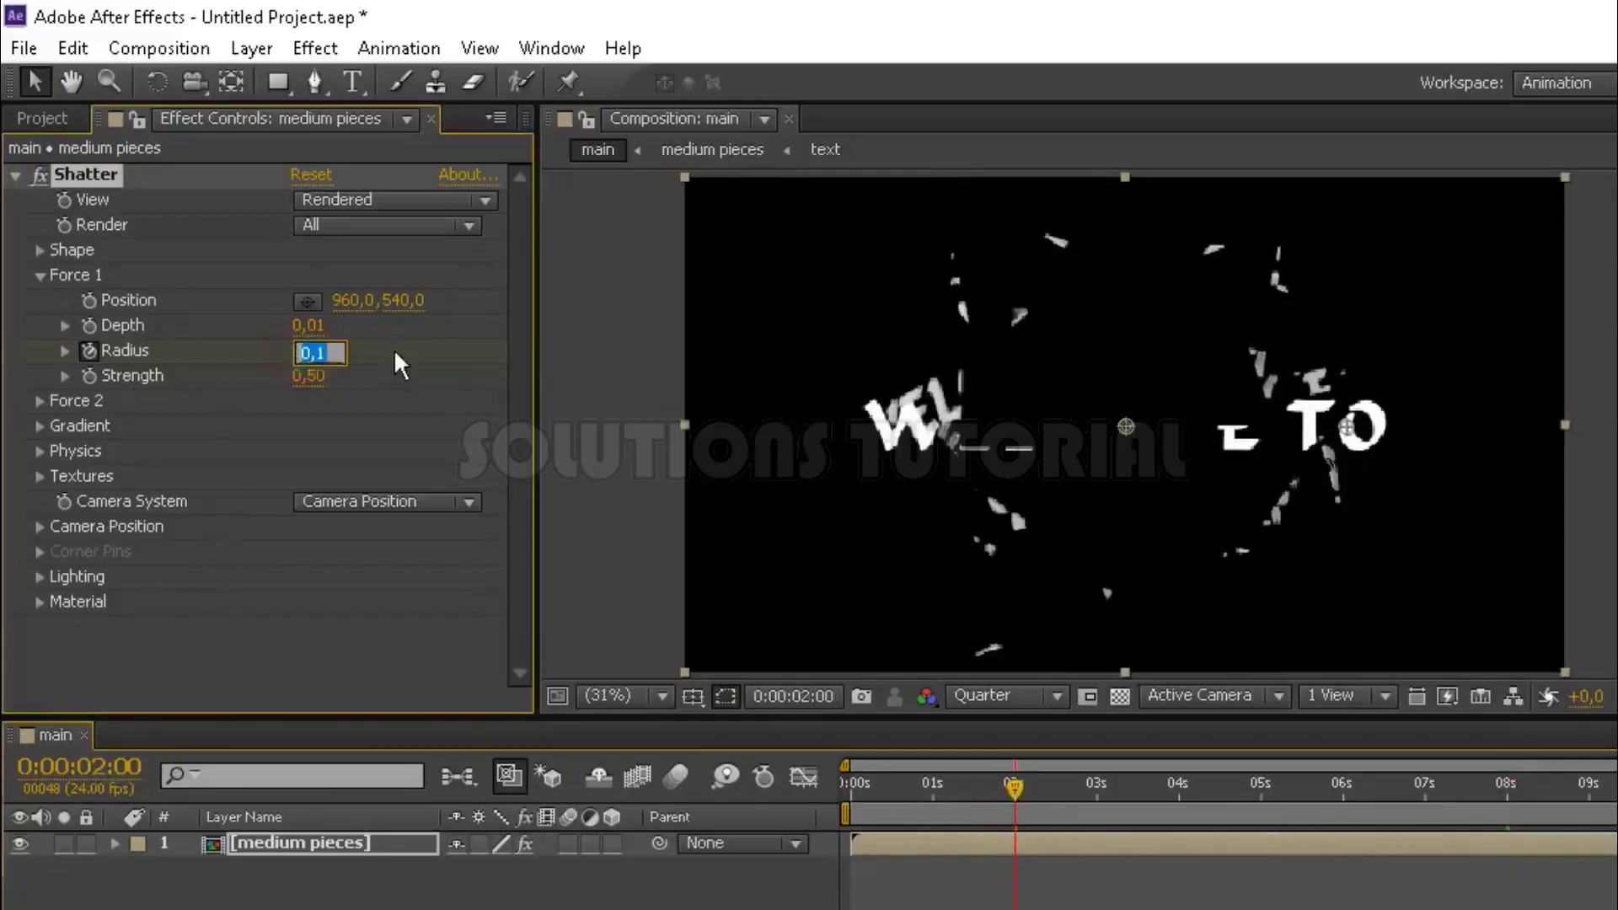
type("0")
key("Return")
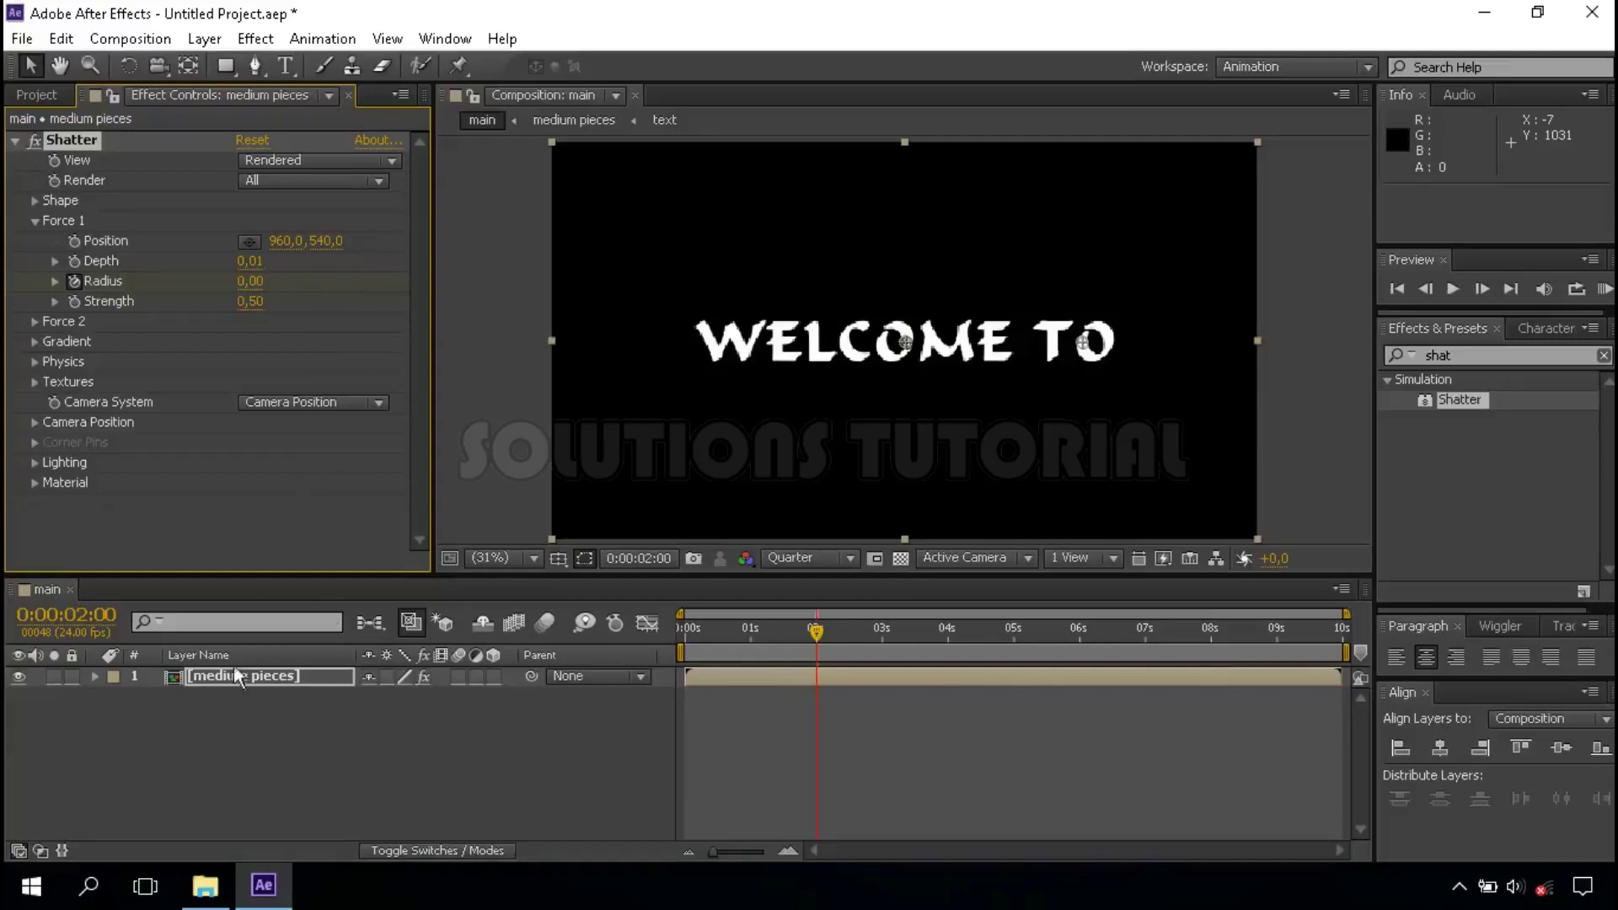
Step: Copy the 4-second 0,10 Radius keyframe of medium pieces and paste it at 0:00:02:01
left_click(287, 675)
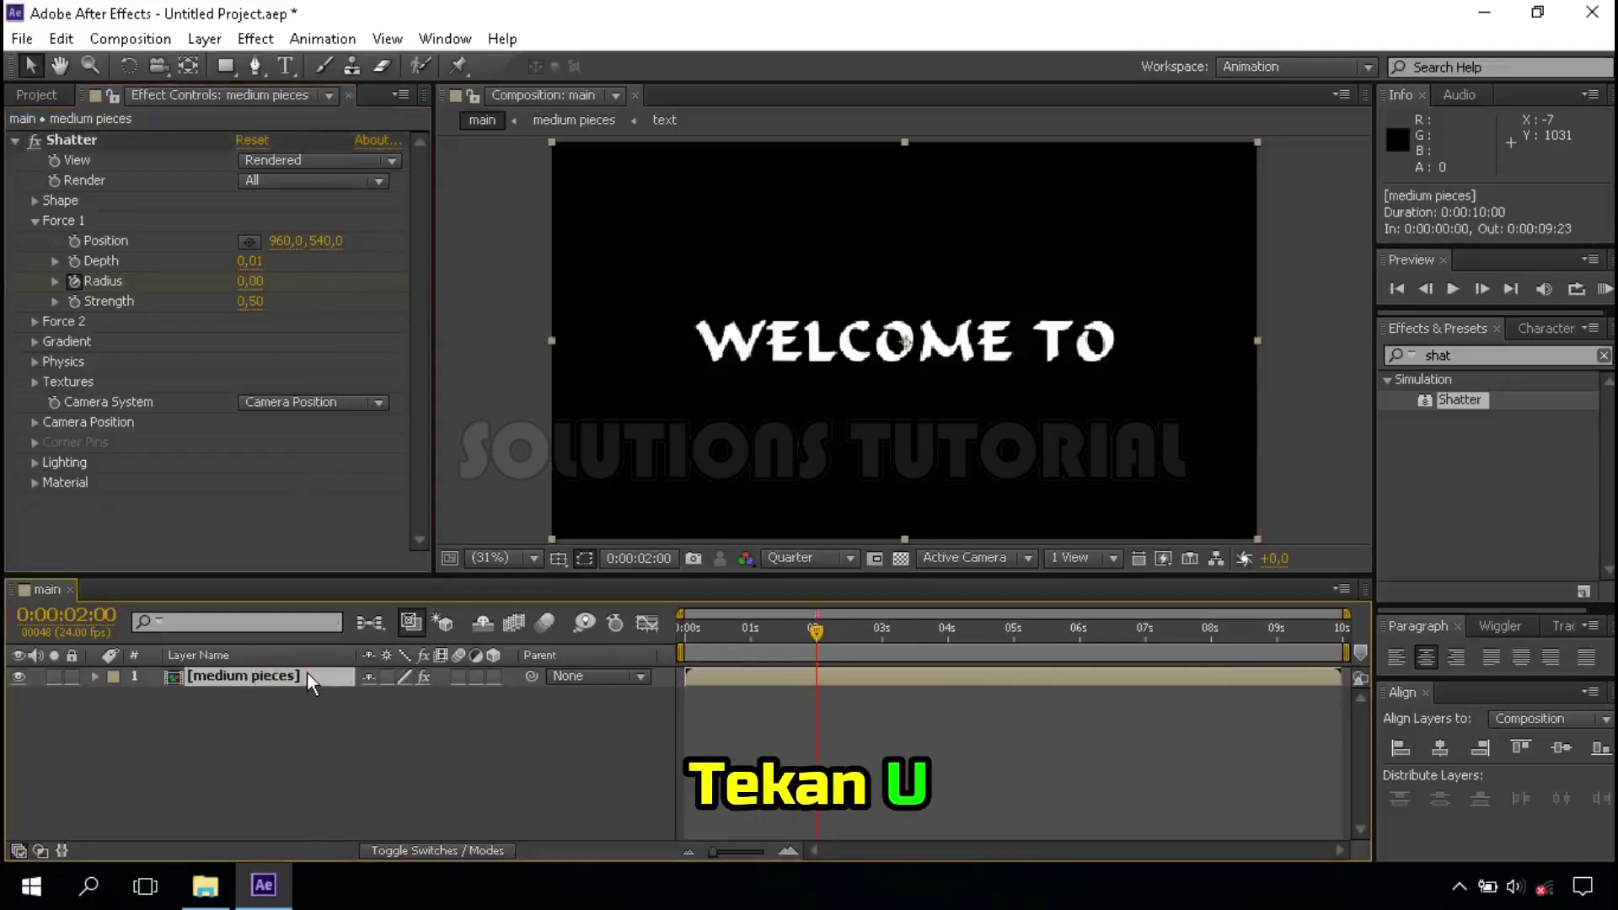
key("u")
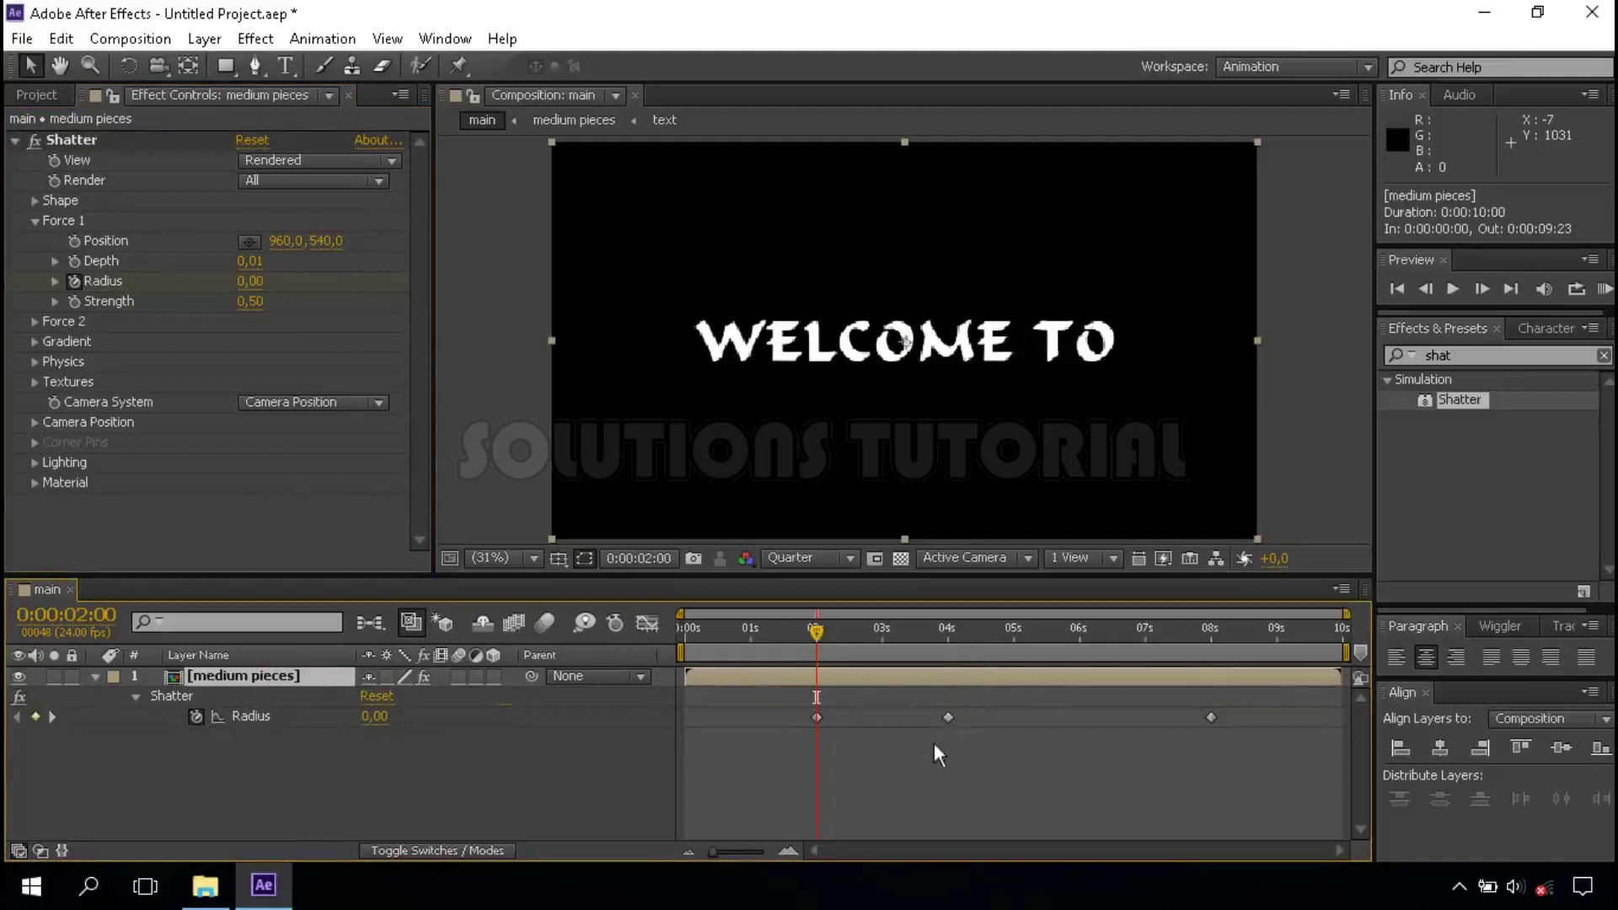
left_click_drag(933, 735, 963, 700)
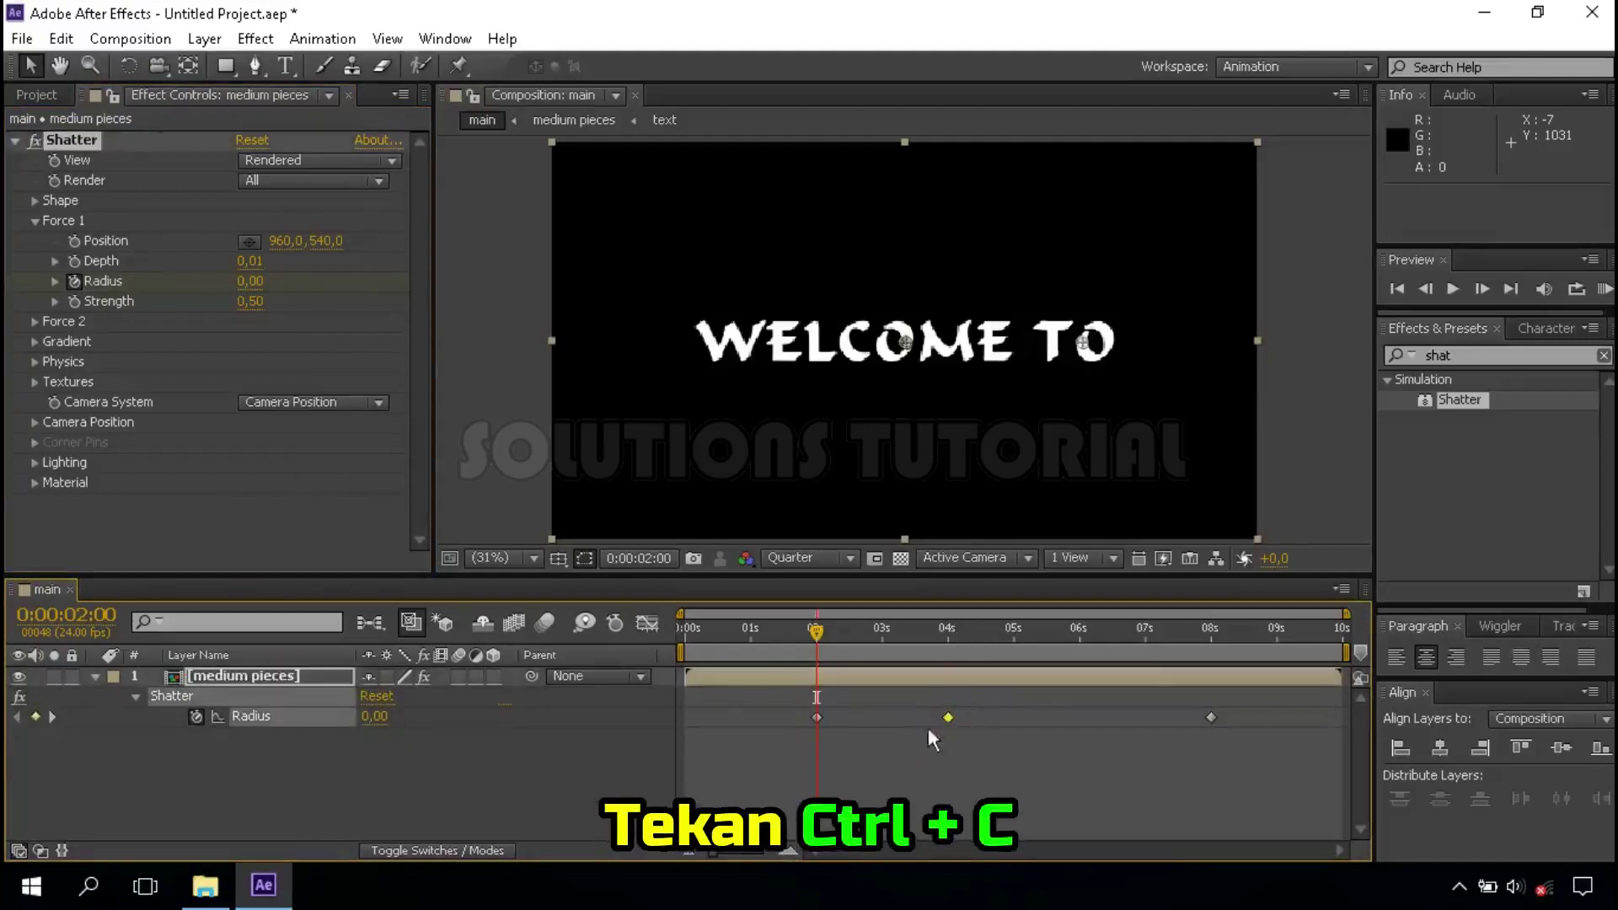
key("ctrl+c")
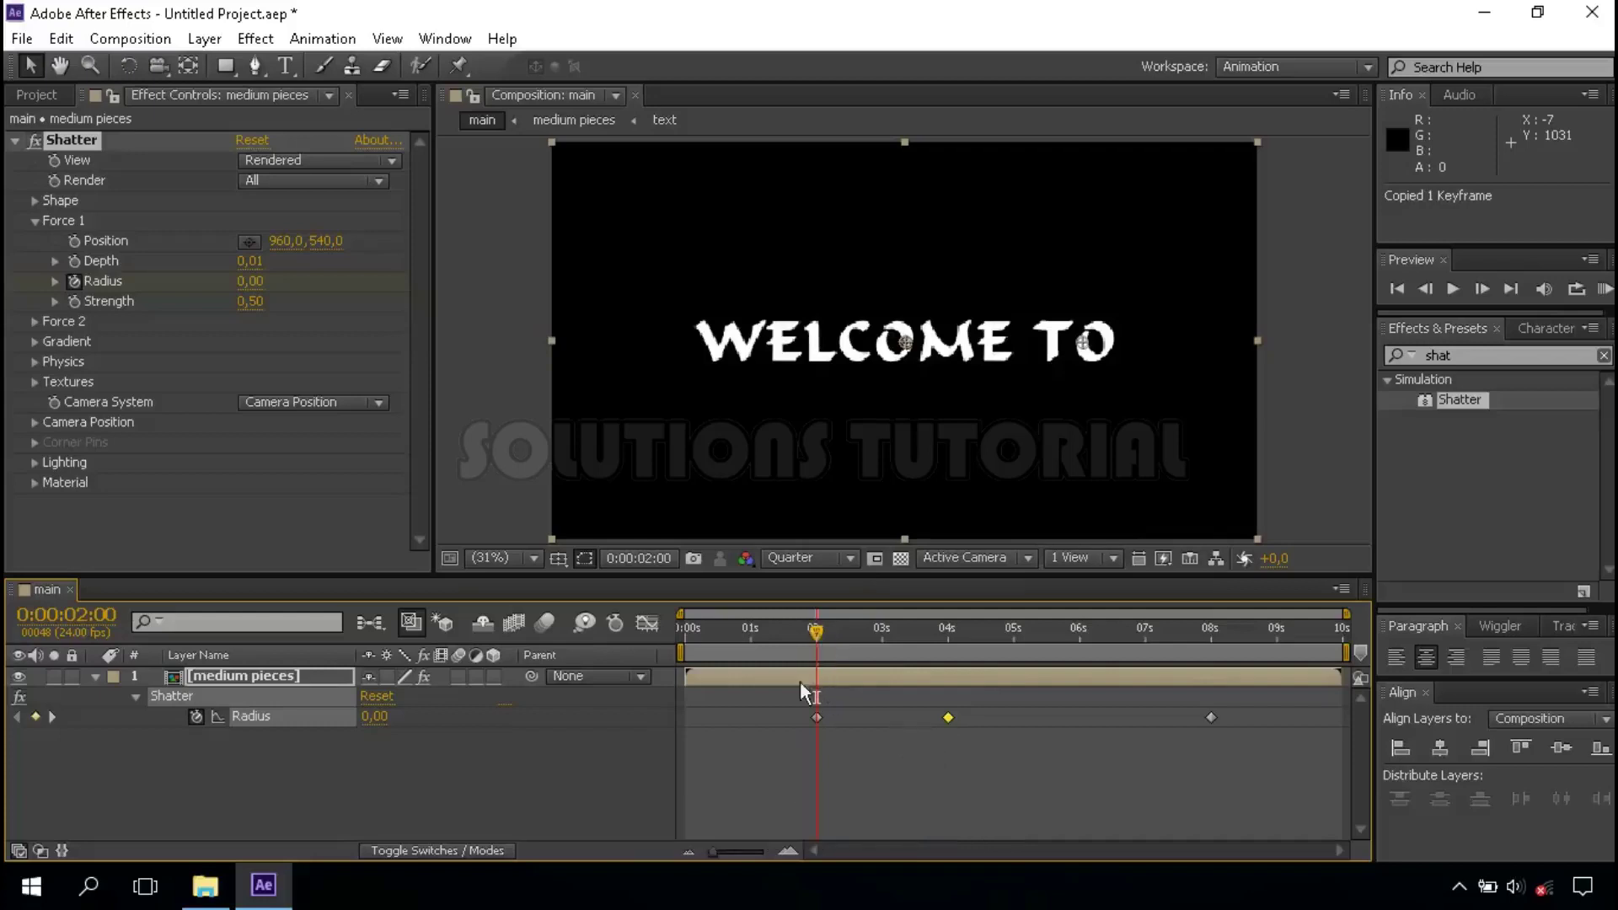
left_click(786, 848)
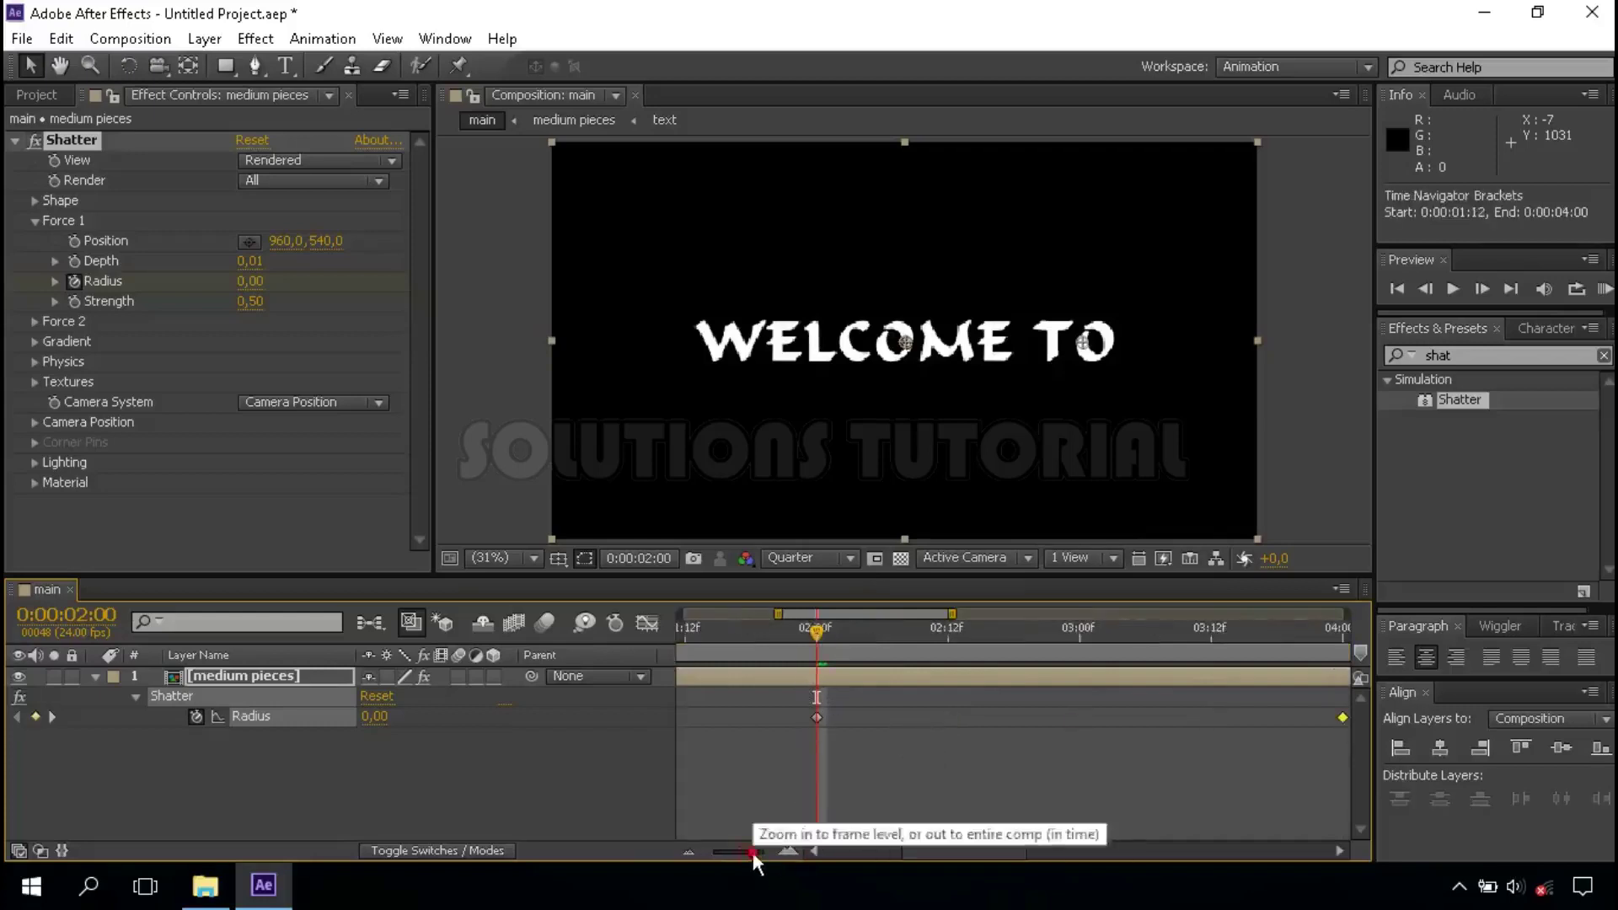
left_click(788, 851)
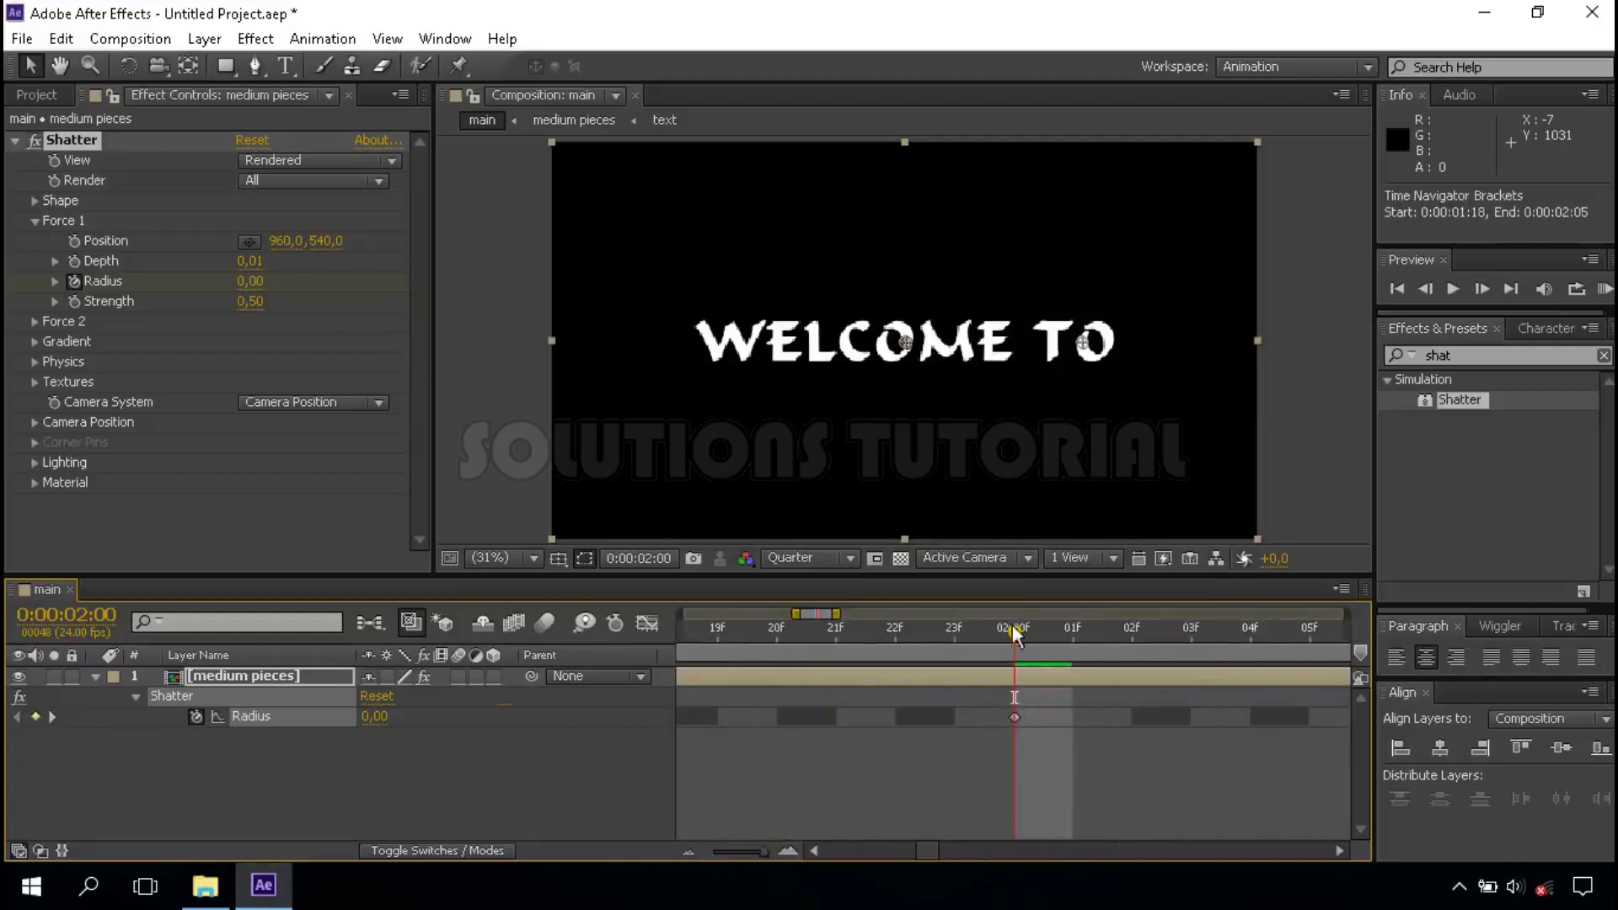
left_click(1053, 637)
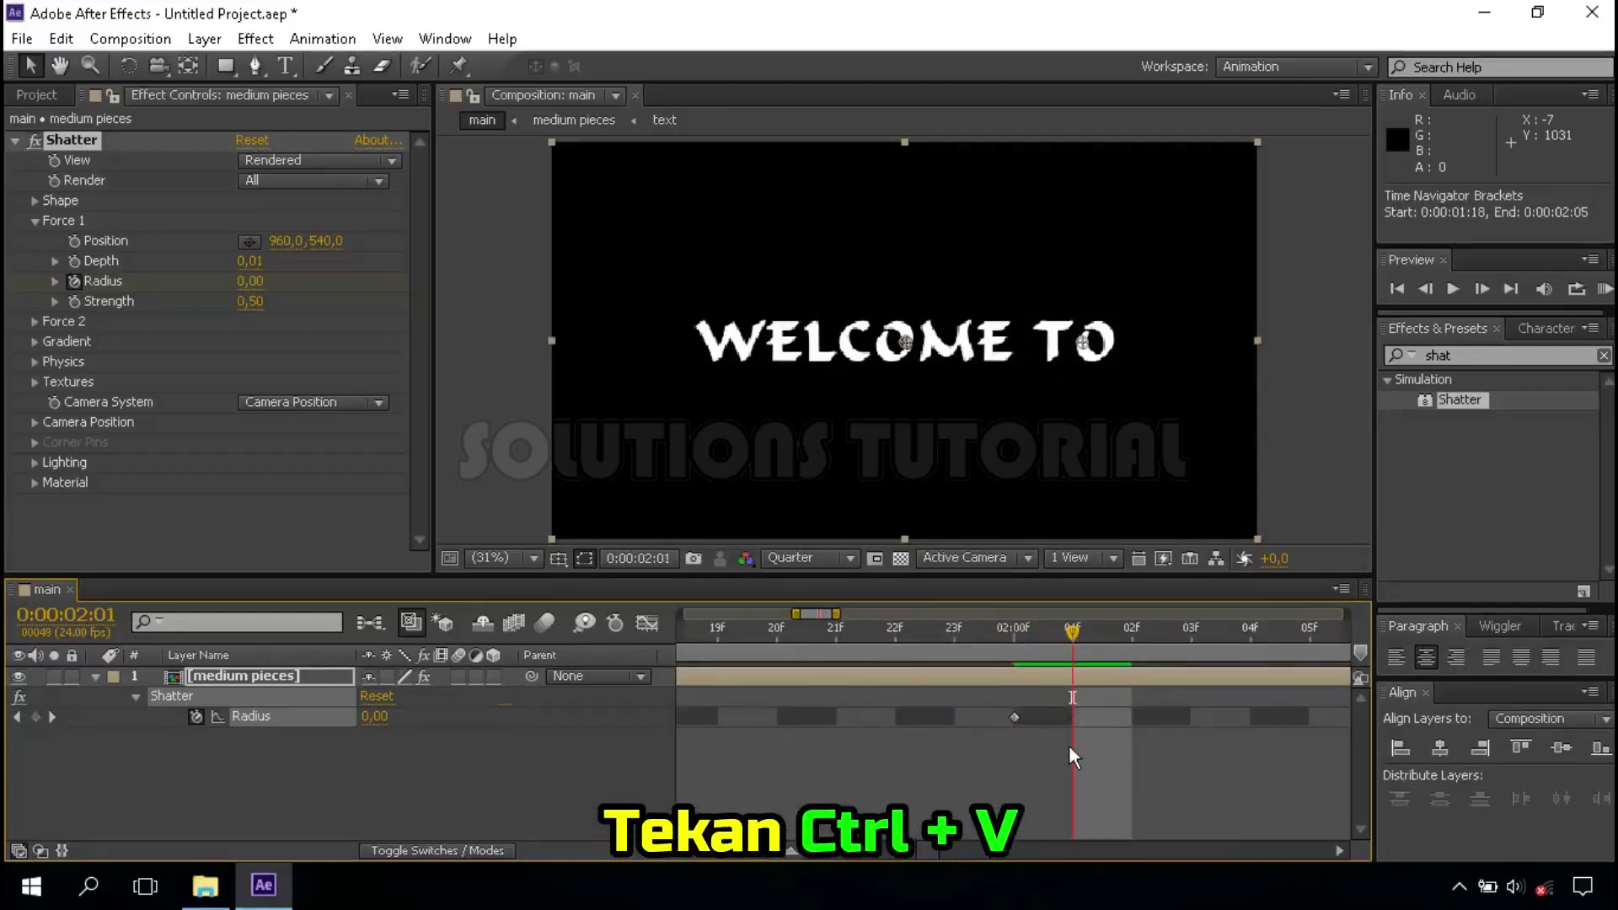
key("ctrl+v")
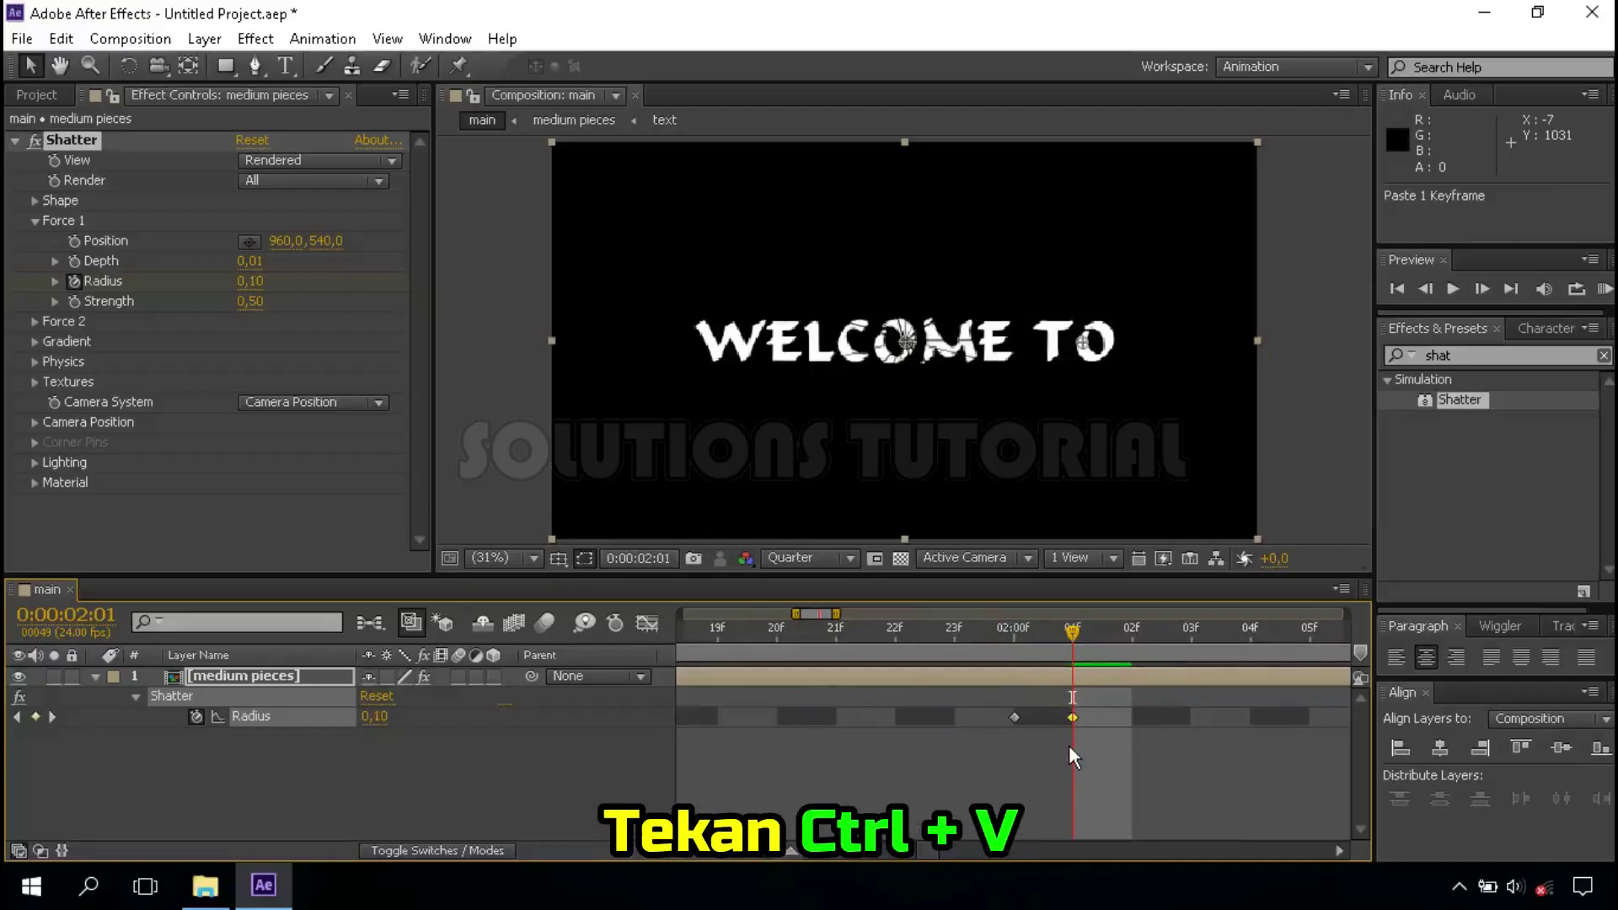
left_click_drag(763, 851, 698, 851)
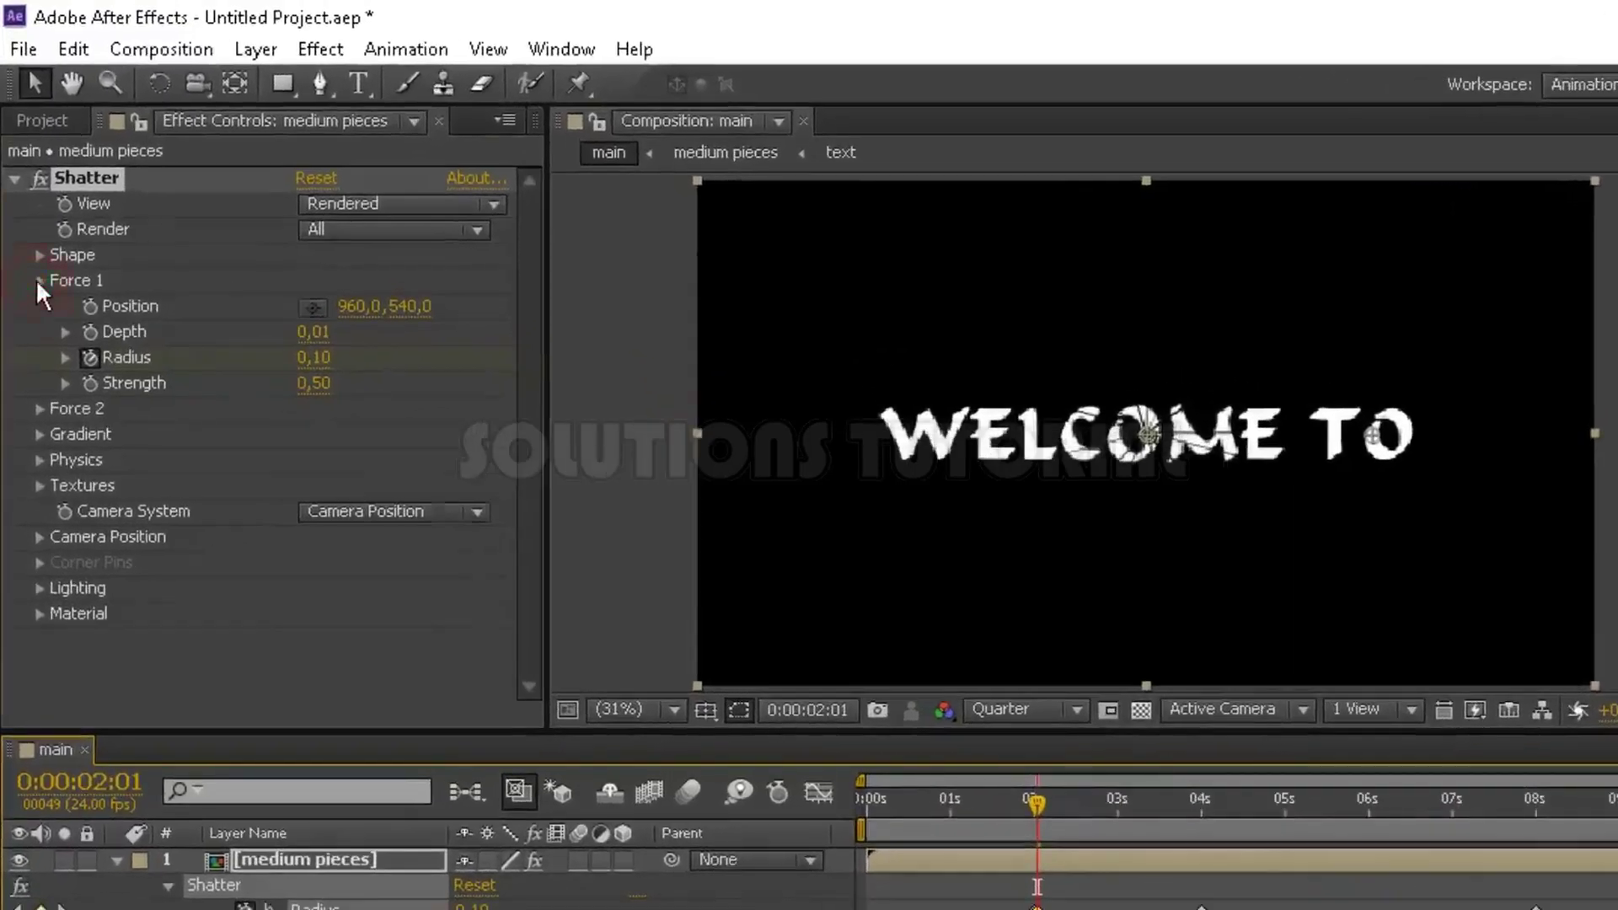
Step: Change Force 2 Strength on medium pieces to 1,00 and collapse the layer
left_click(35, 280)
left_click(39, 306)
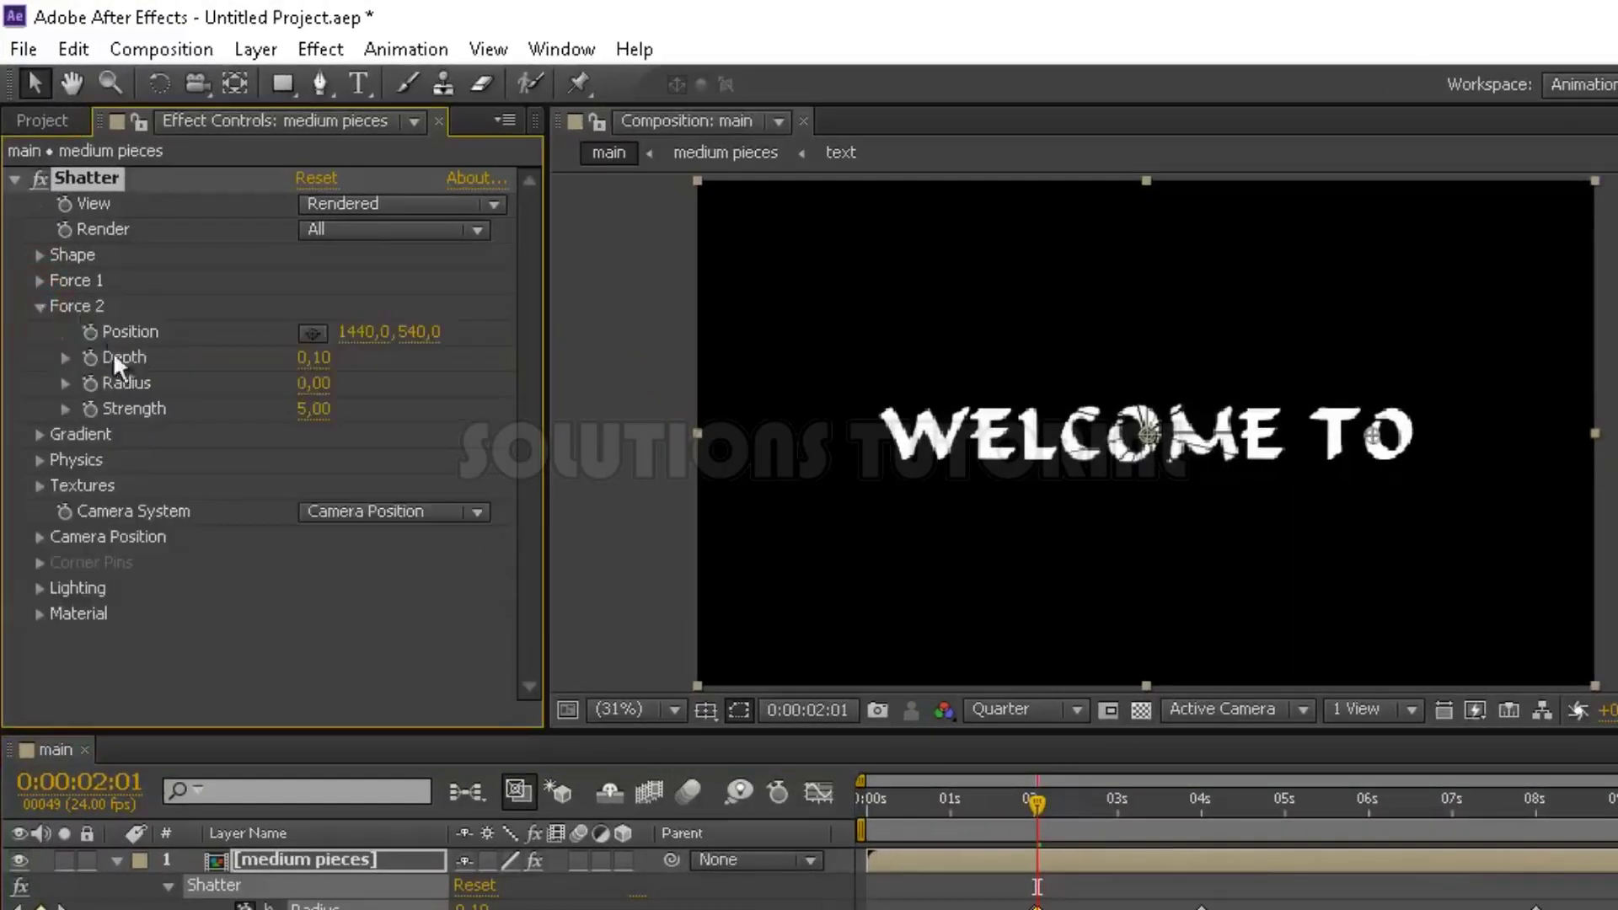
left_click(314, 409)
type("1")
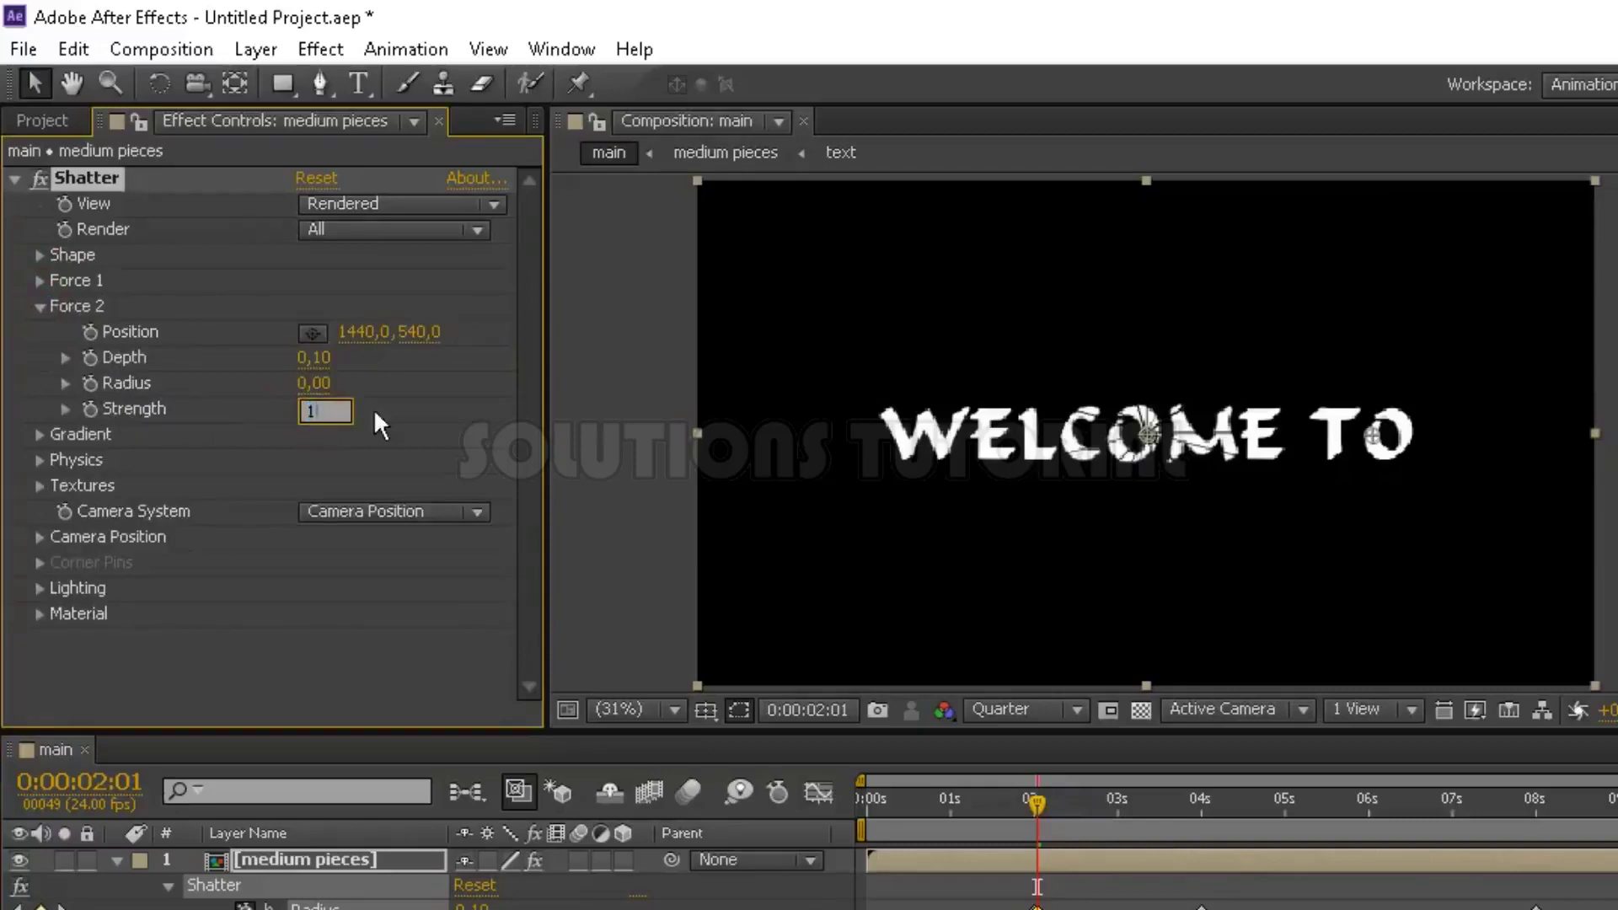
key("Return")
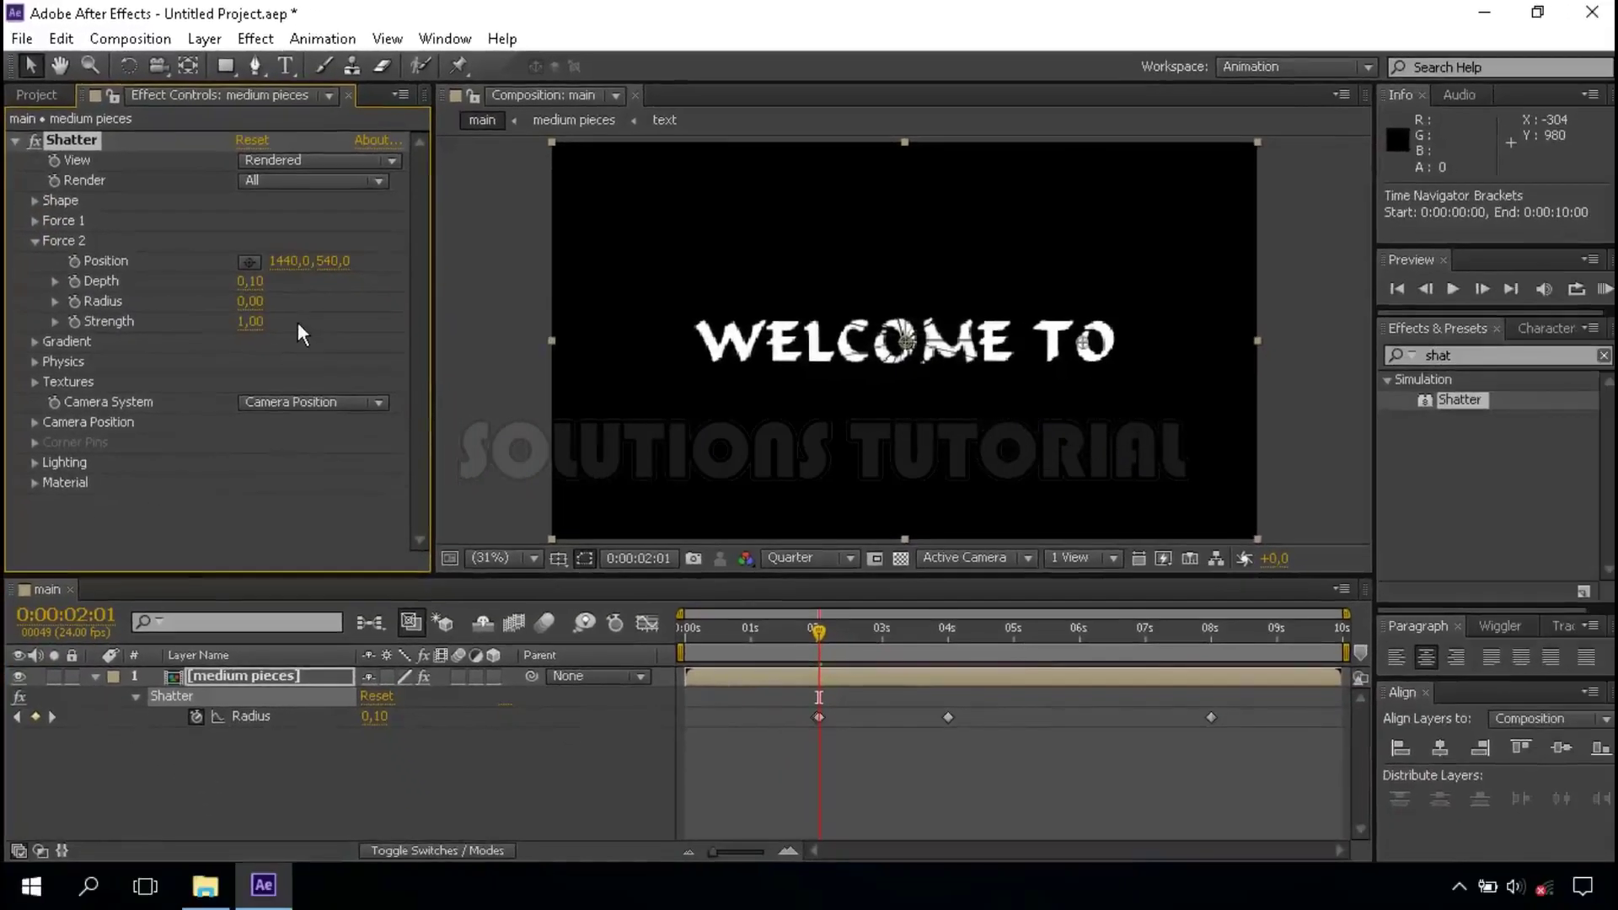
left_click(96, 675)
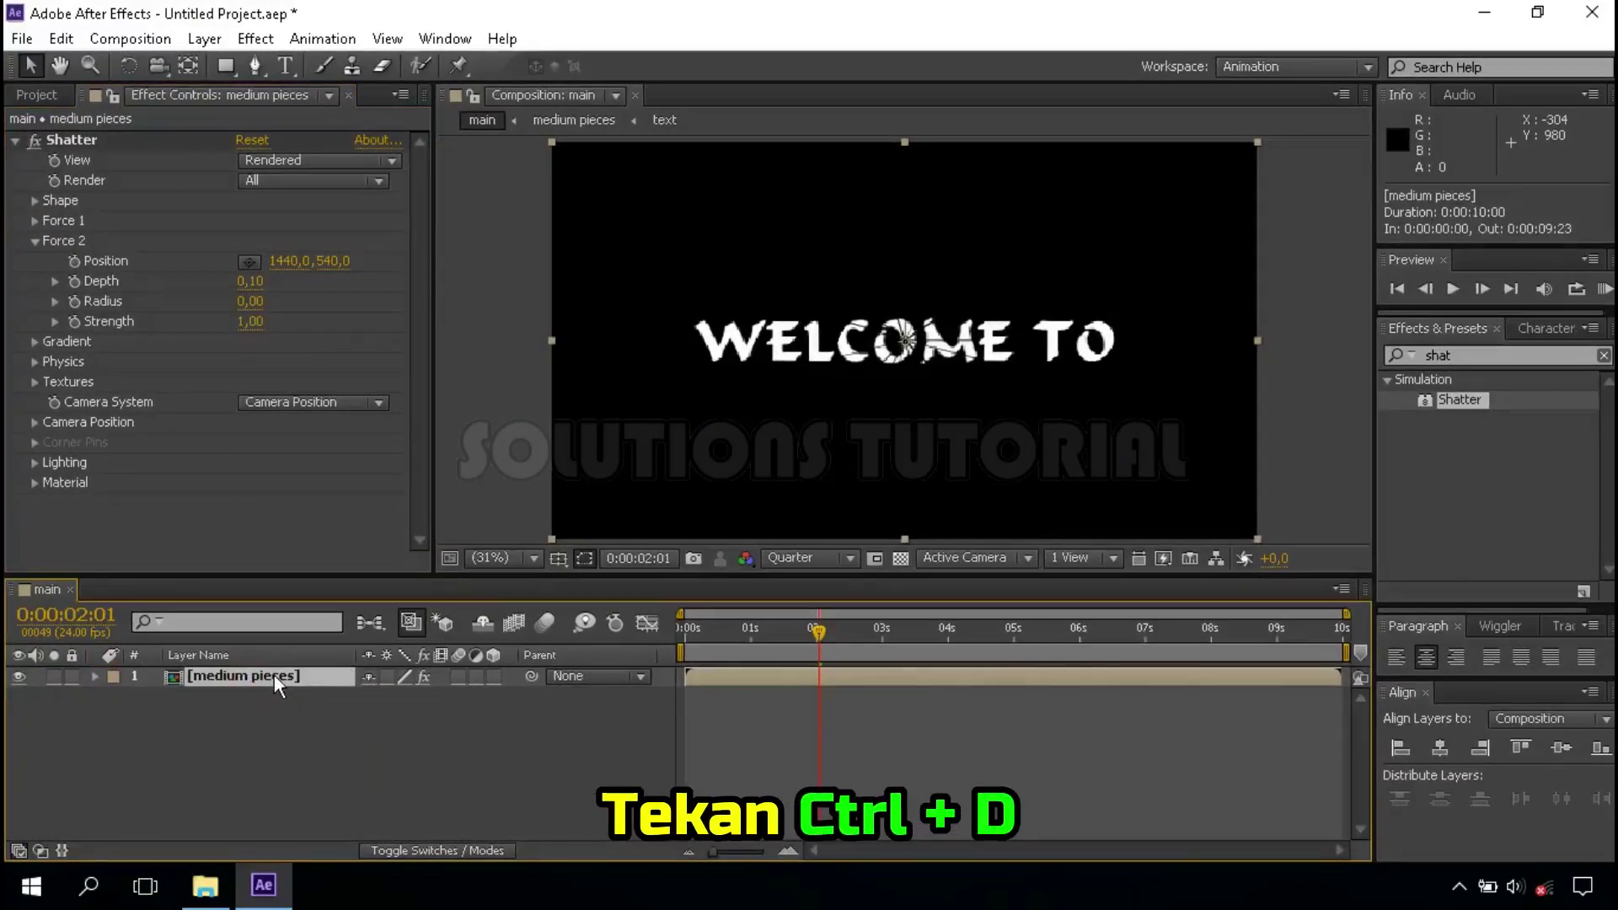
Step: Duplicate medium pieces, rename the top copy 'small pieces', and scrub to 0:00:03:07
key("ctrl+d")
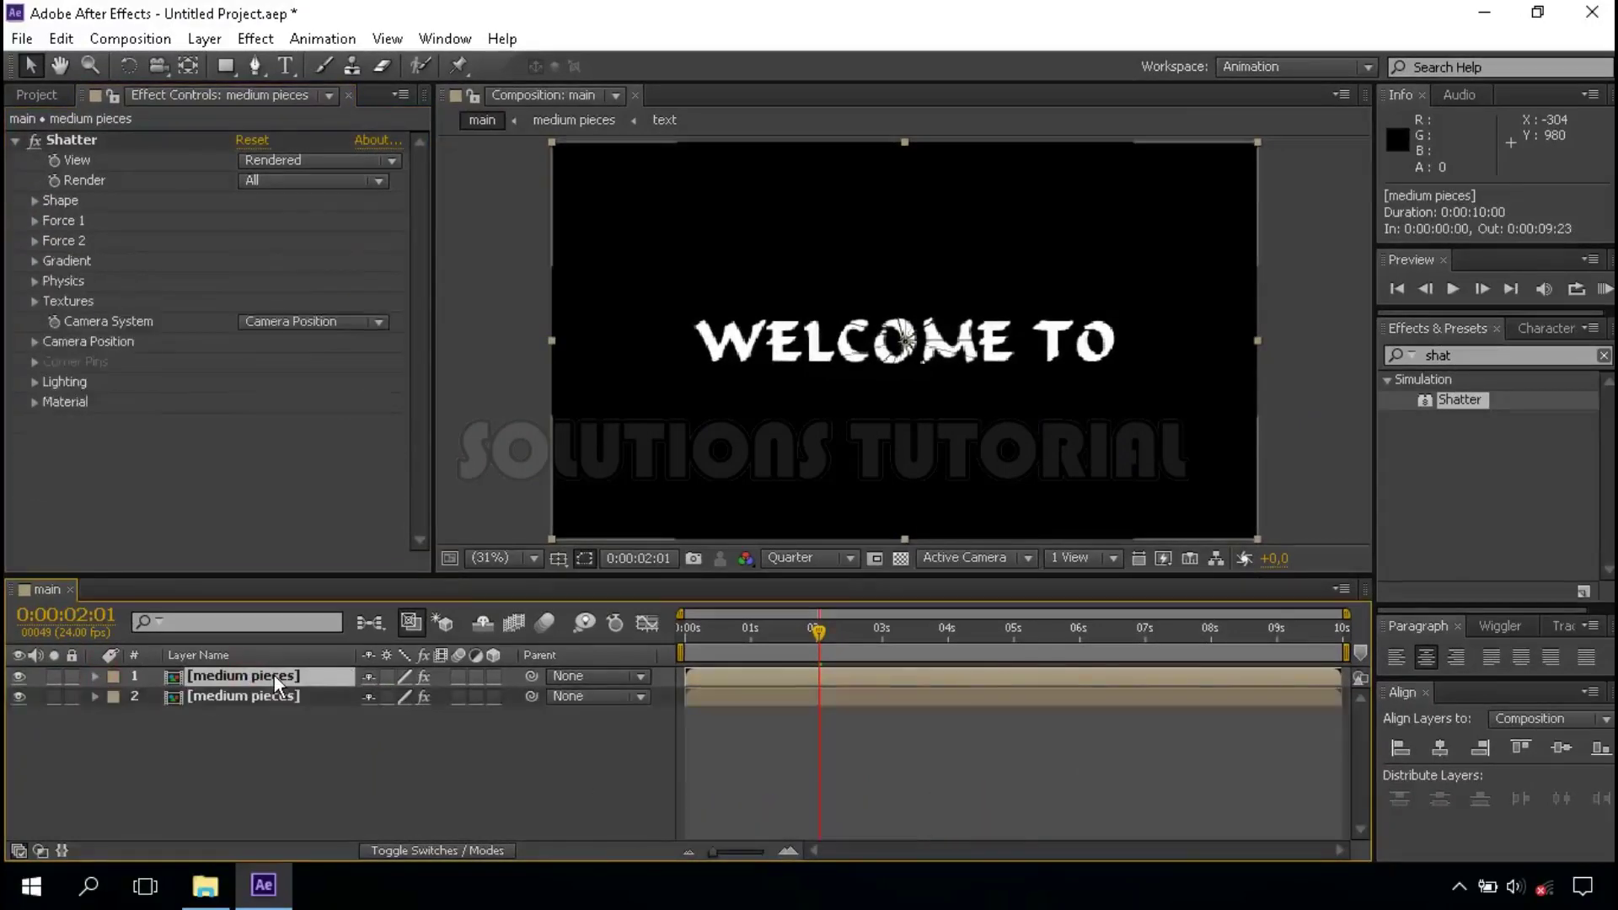
right_click(275, 675)
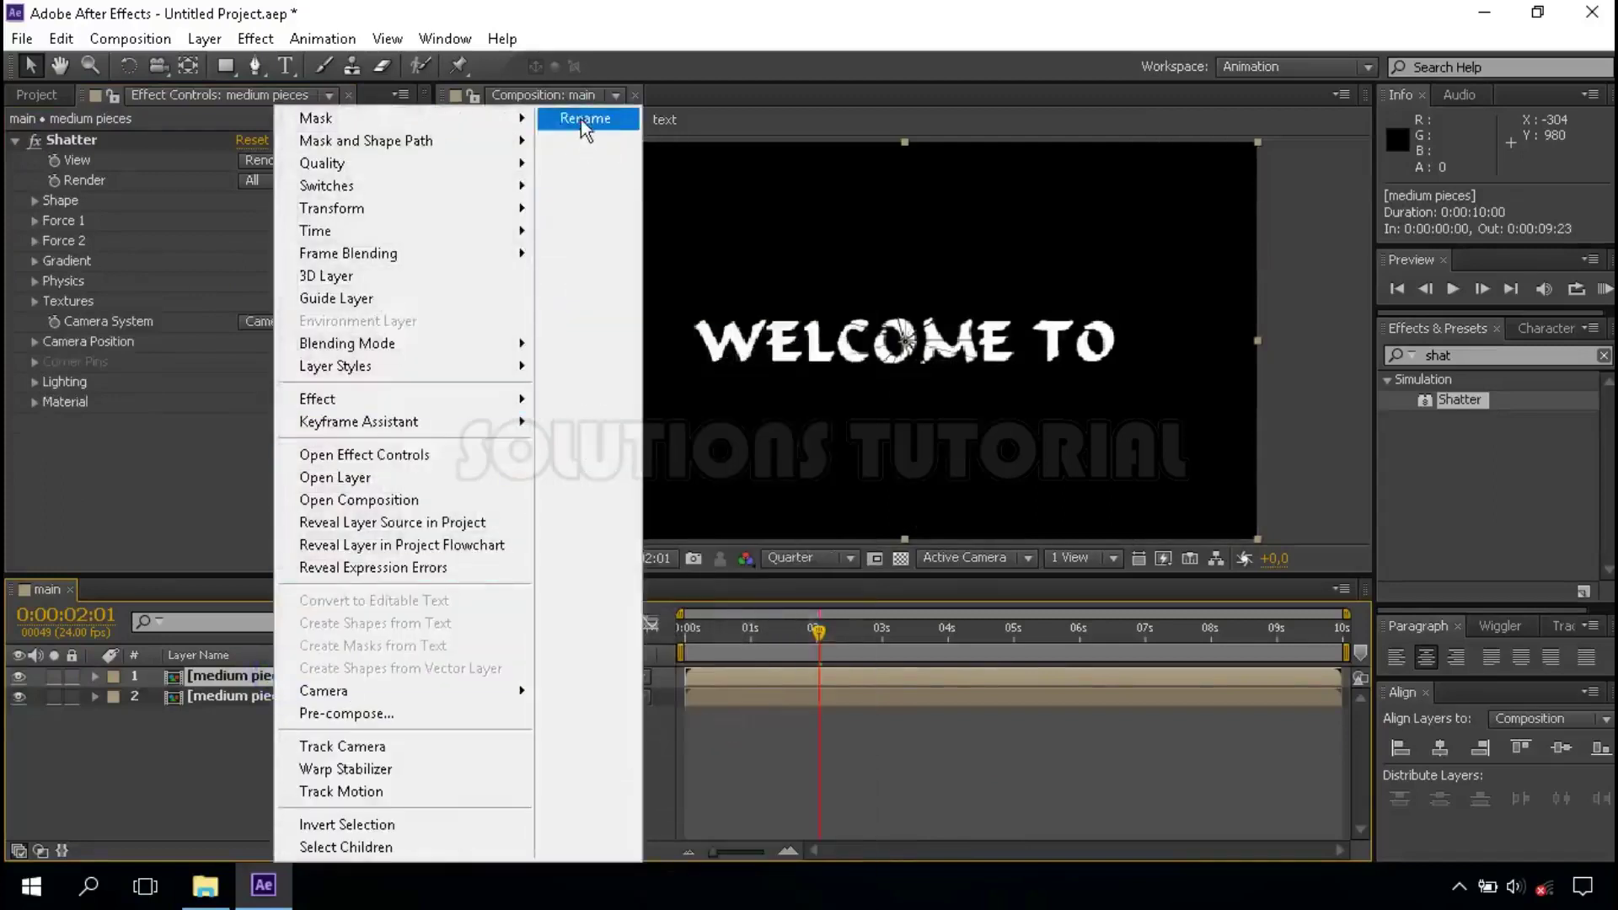
left_click(582, 120)
left_click_drag(248, 677, 189, 677)
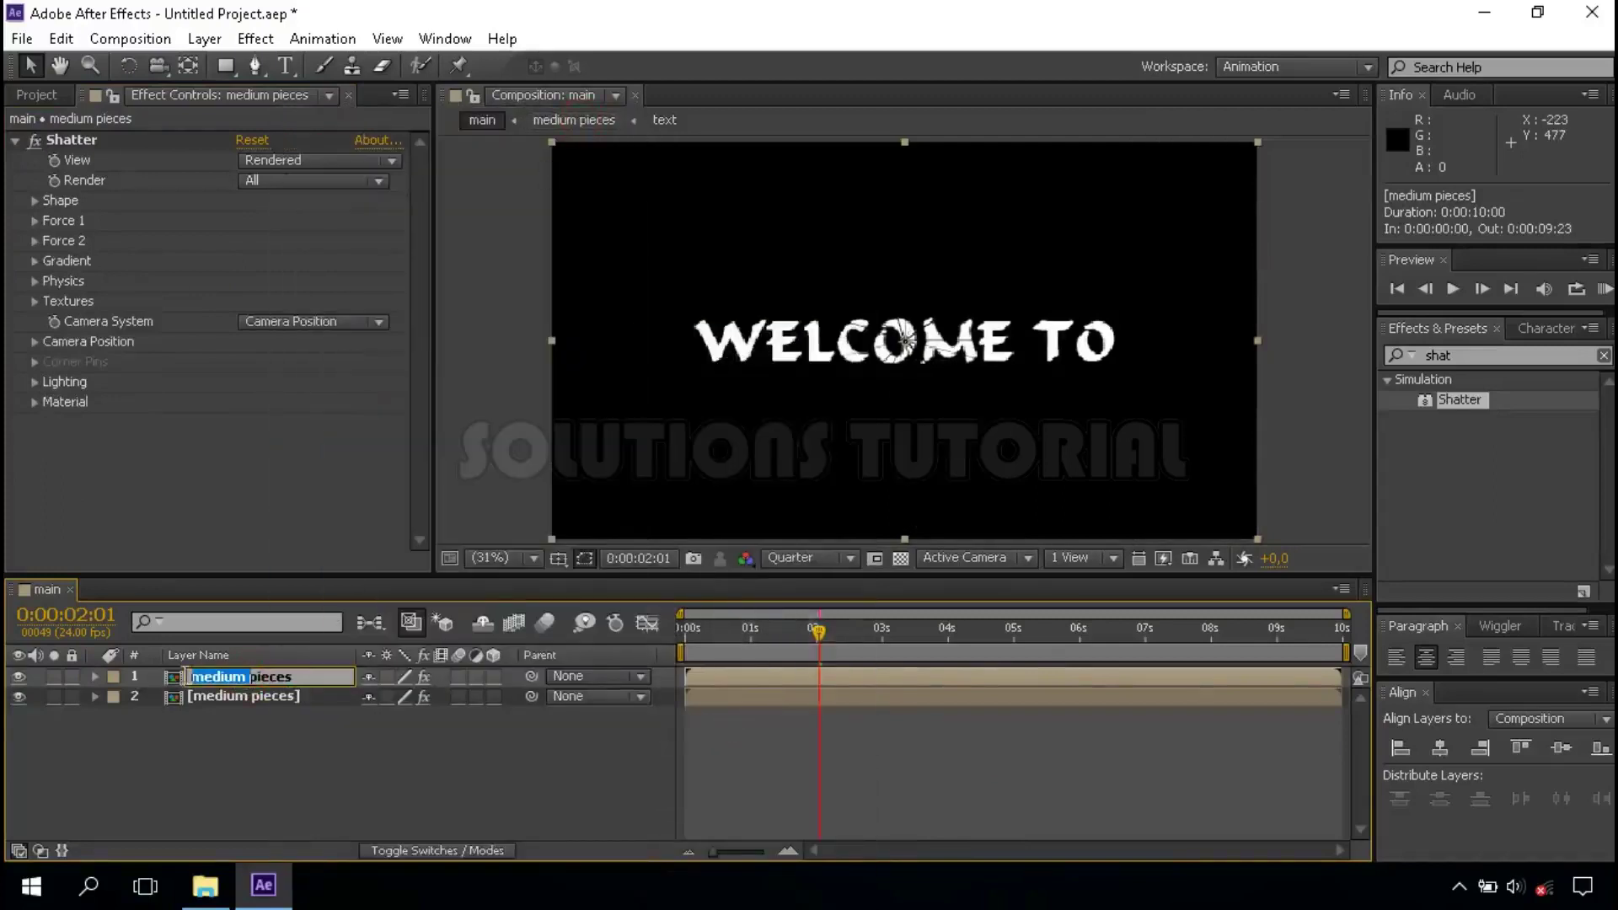
type("small")
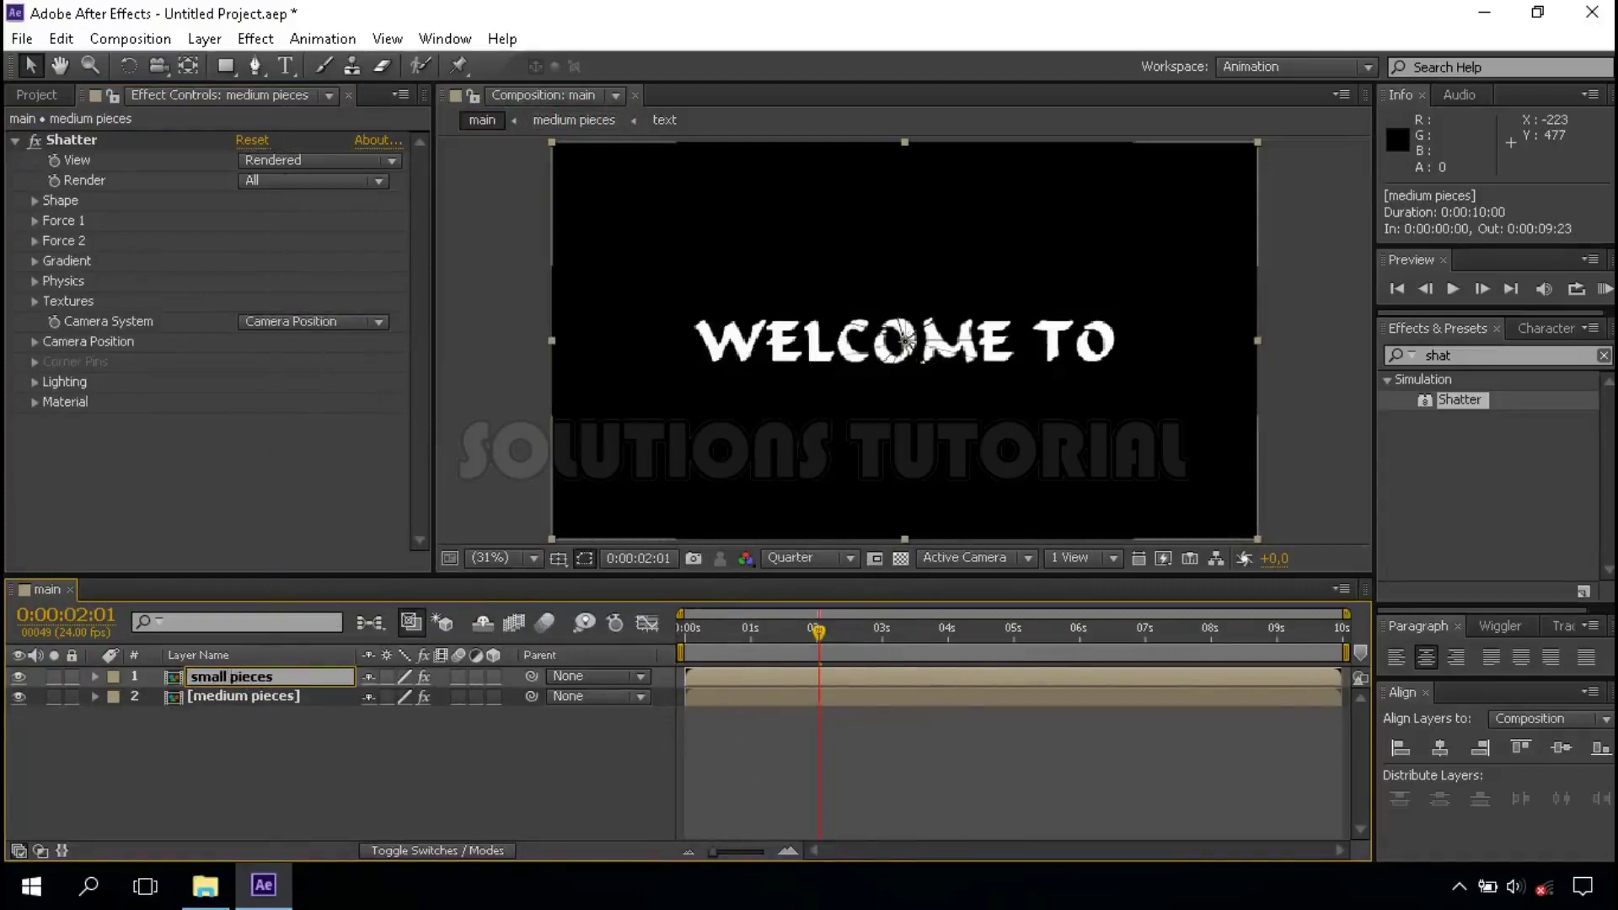
key("Return")
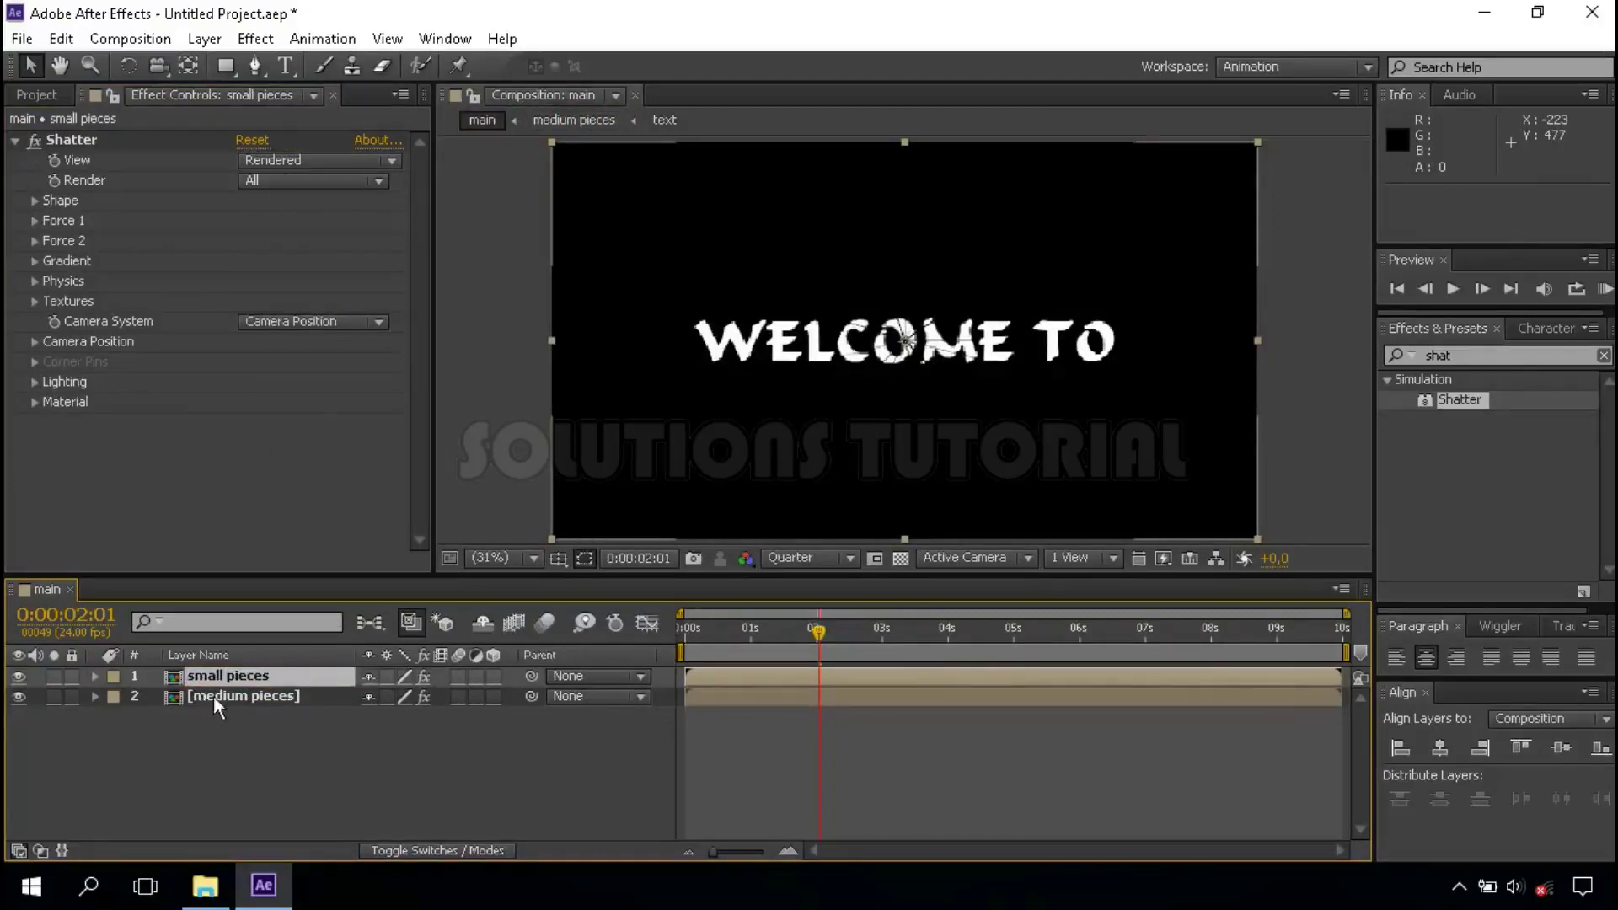
left_click_drag(818, 631, 901, 630)
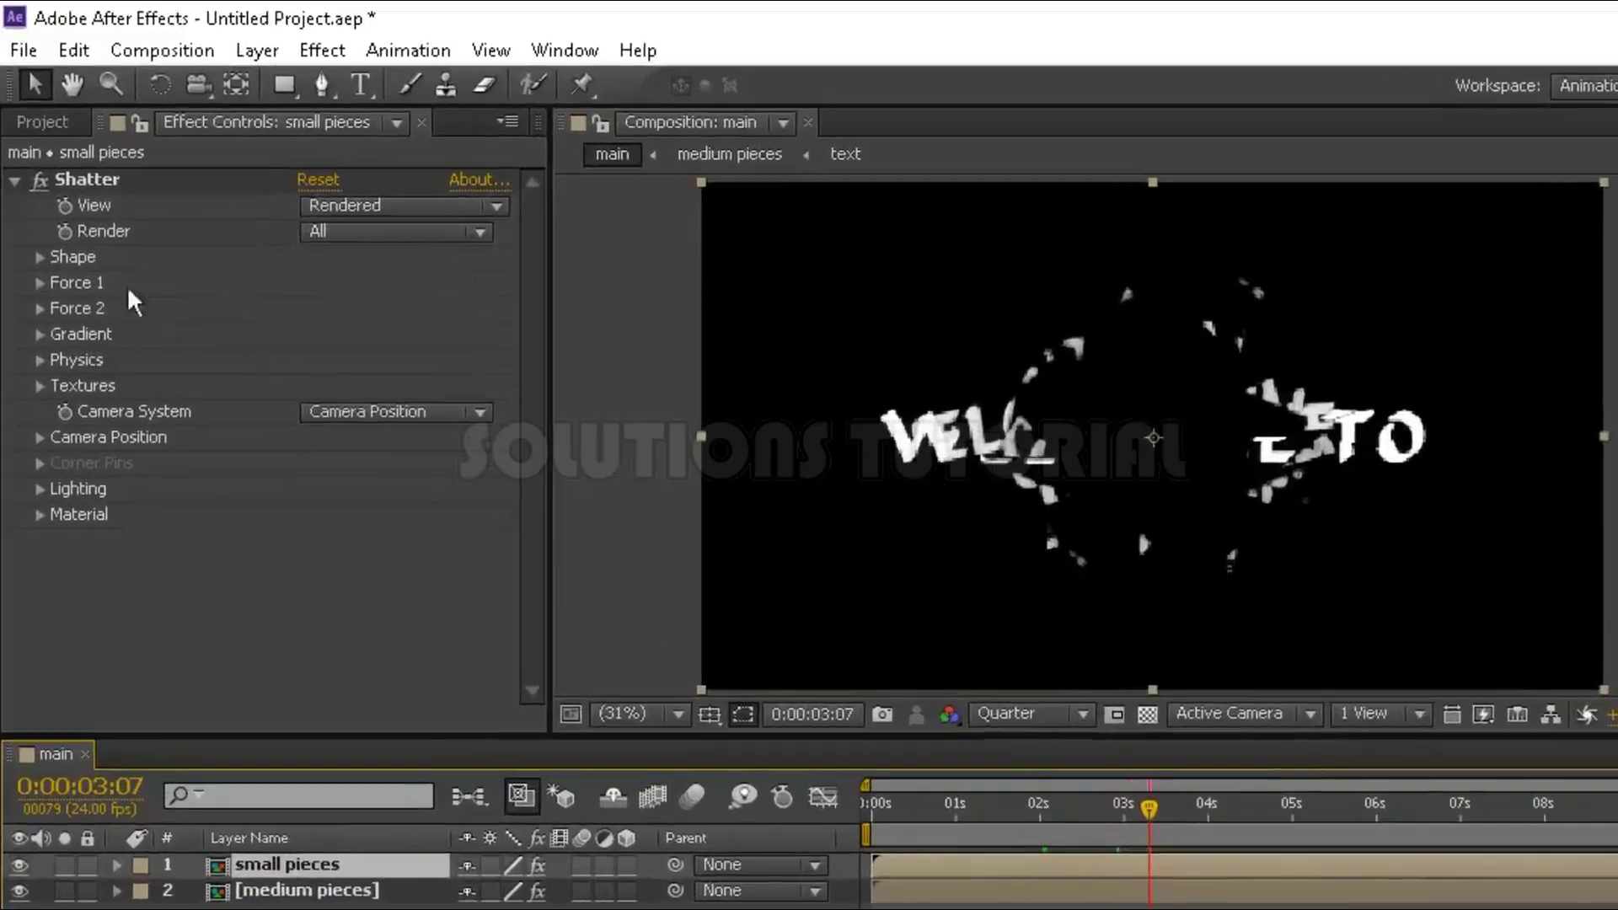
Step: Set the small pieces Shape to 200 Repetitions and 0,02 Extrusion Depth
left_click(41, 257)
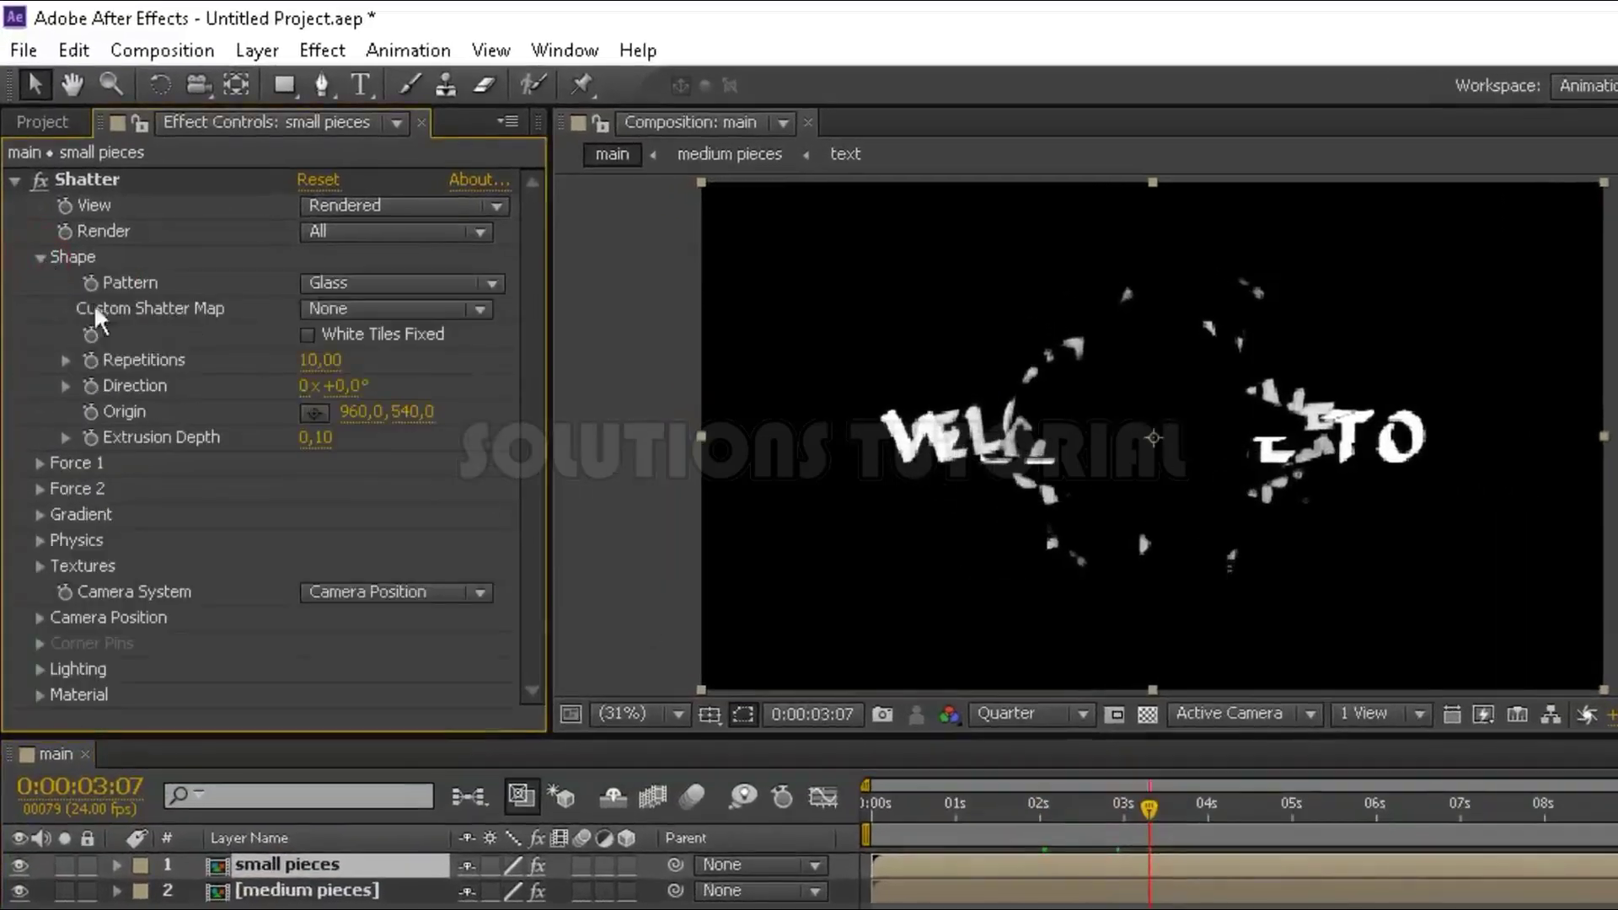
left_click(320, 360)
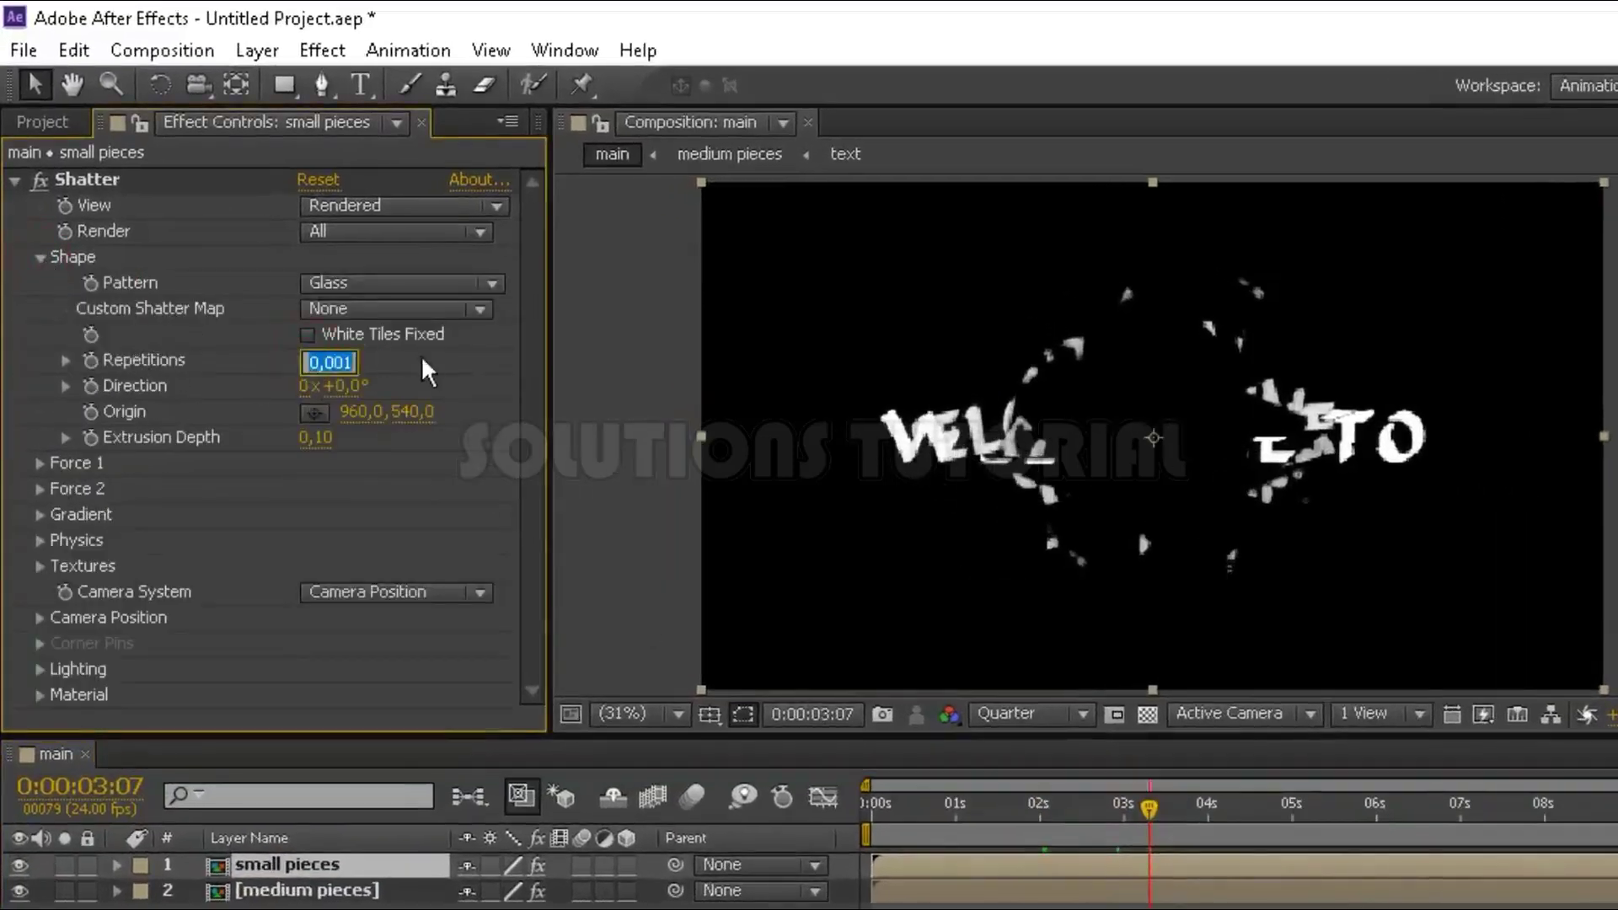
type("200")
key("Return")
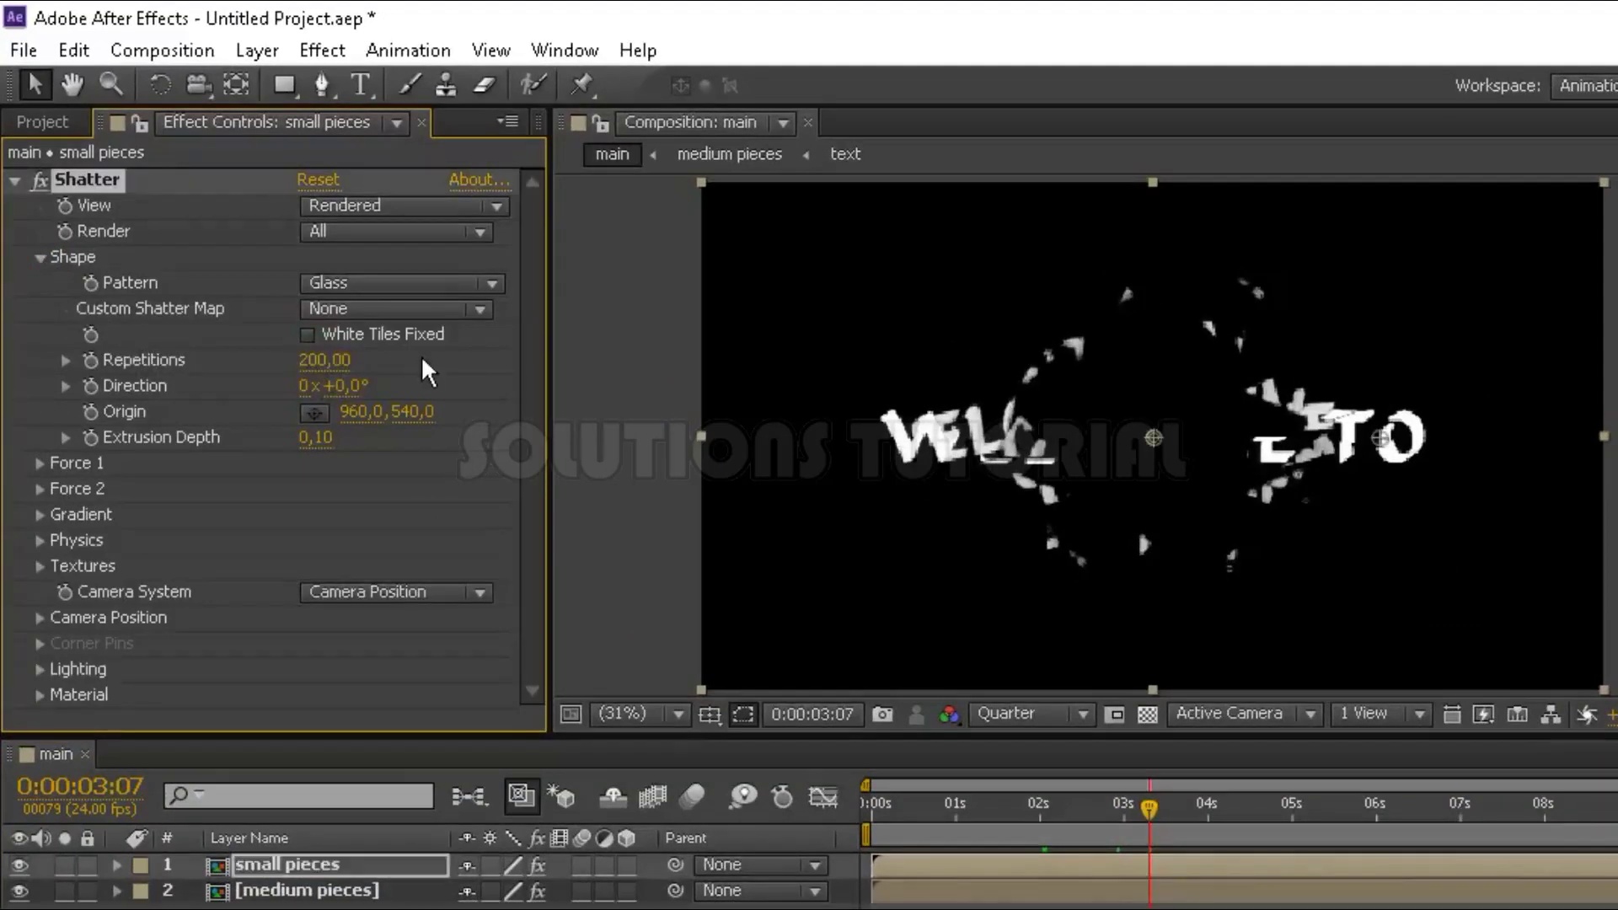
left_click(316, 437)
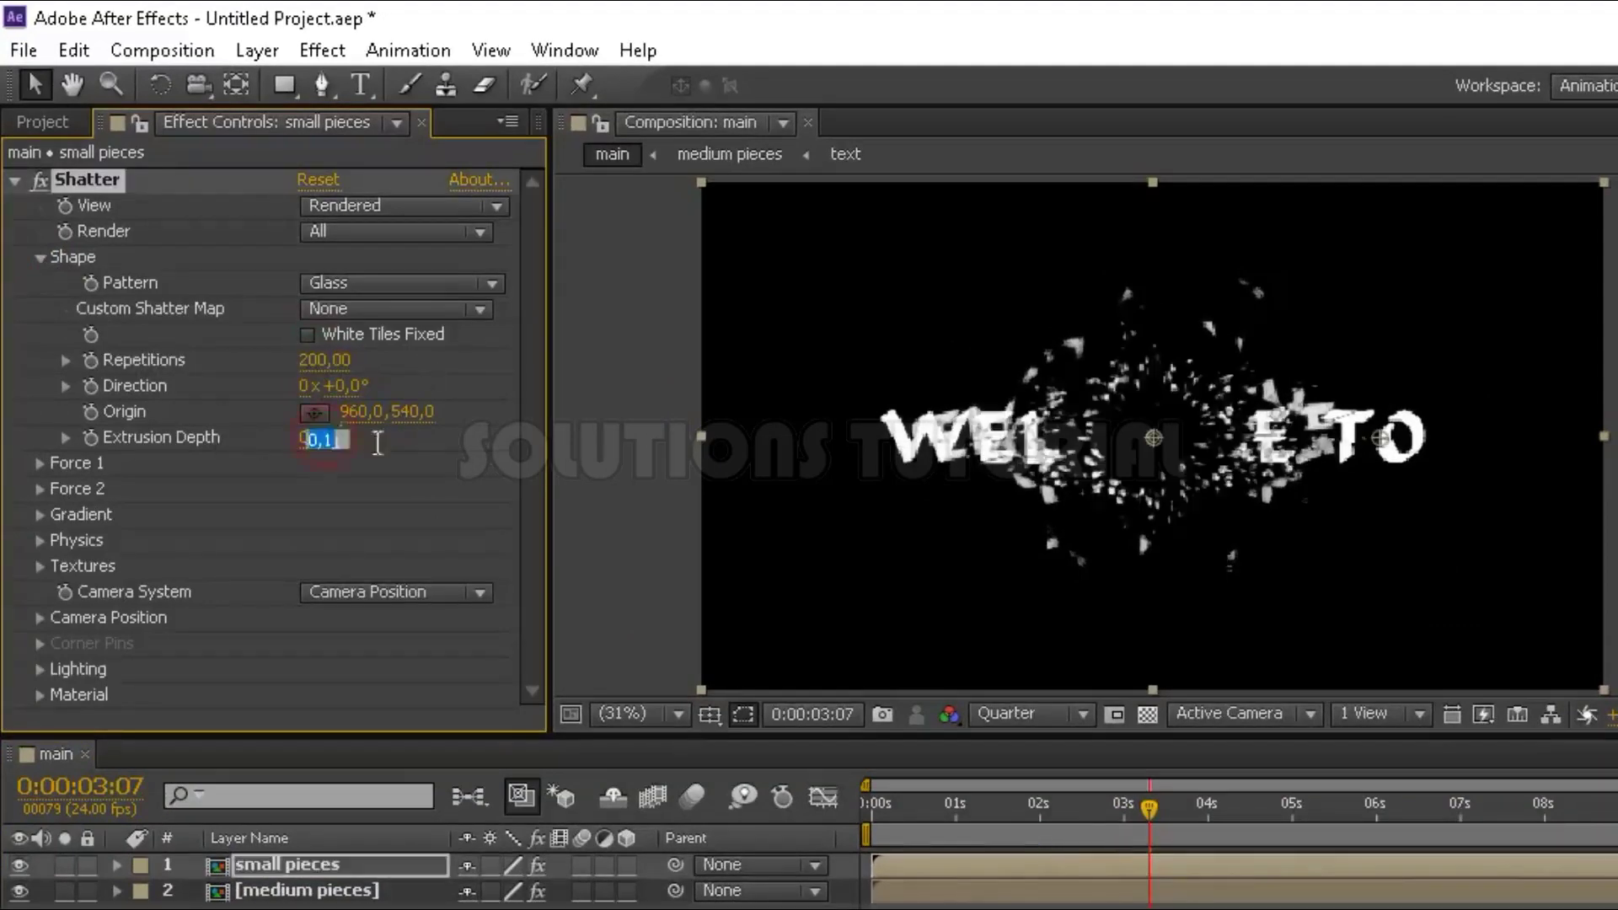
type("0,02")
key("Return")
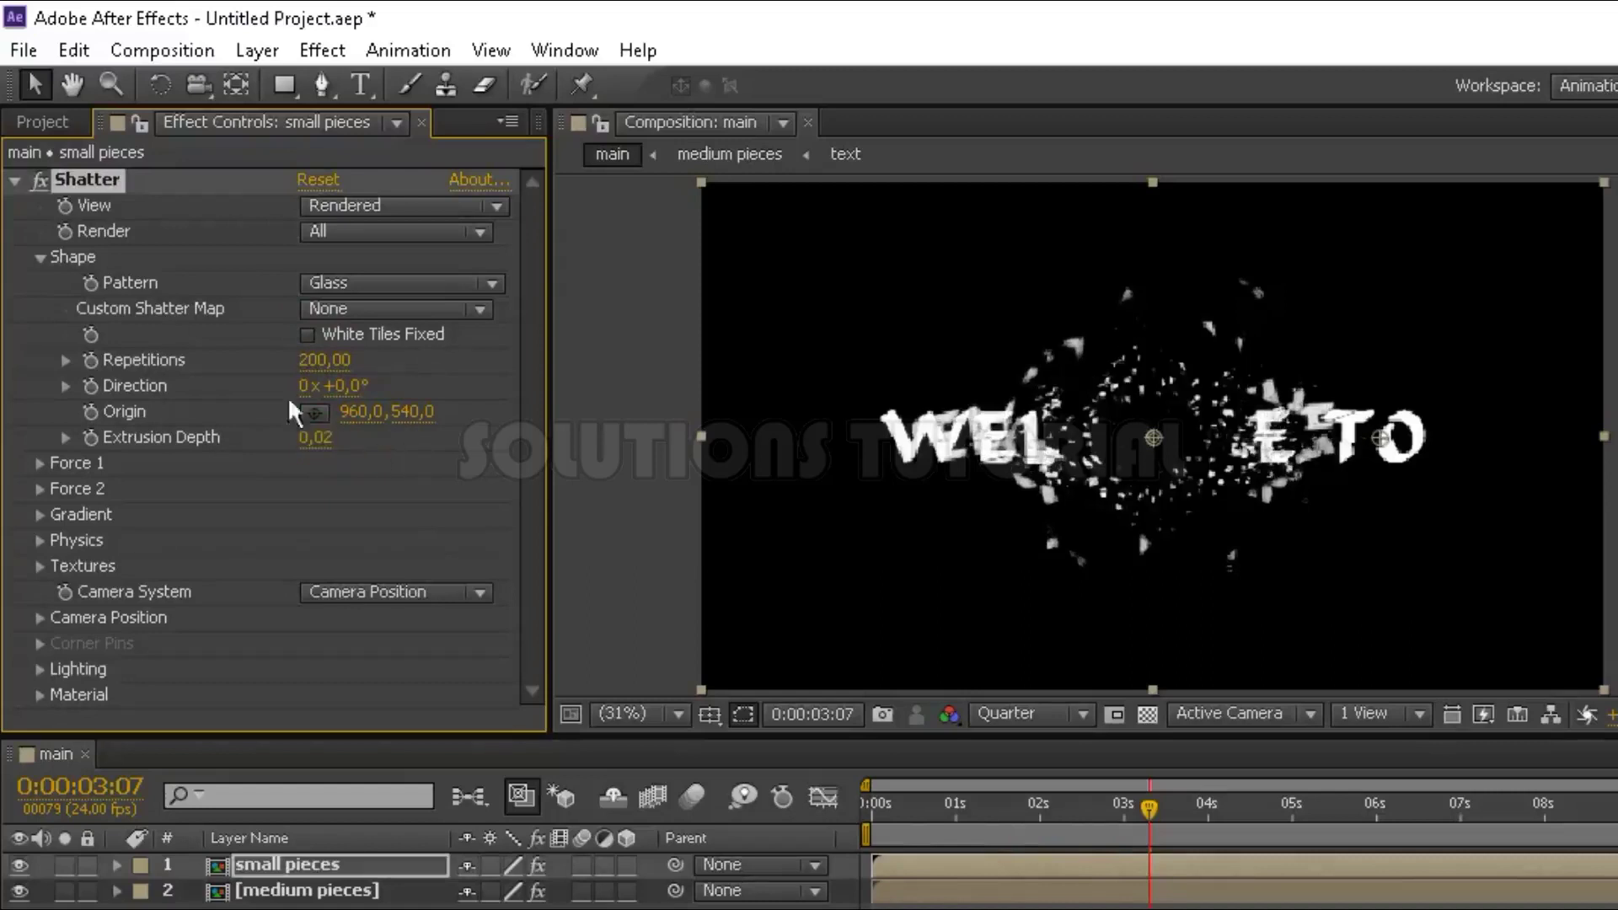
Step: Raise the small pieces Force 2 Strength to 10
left_click(40, 258)
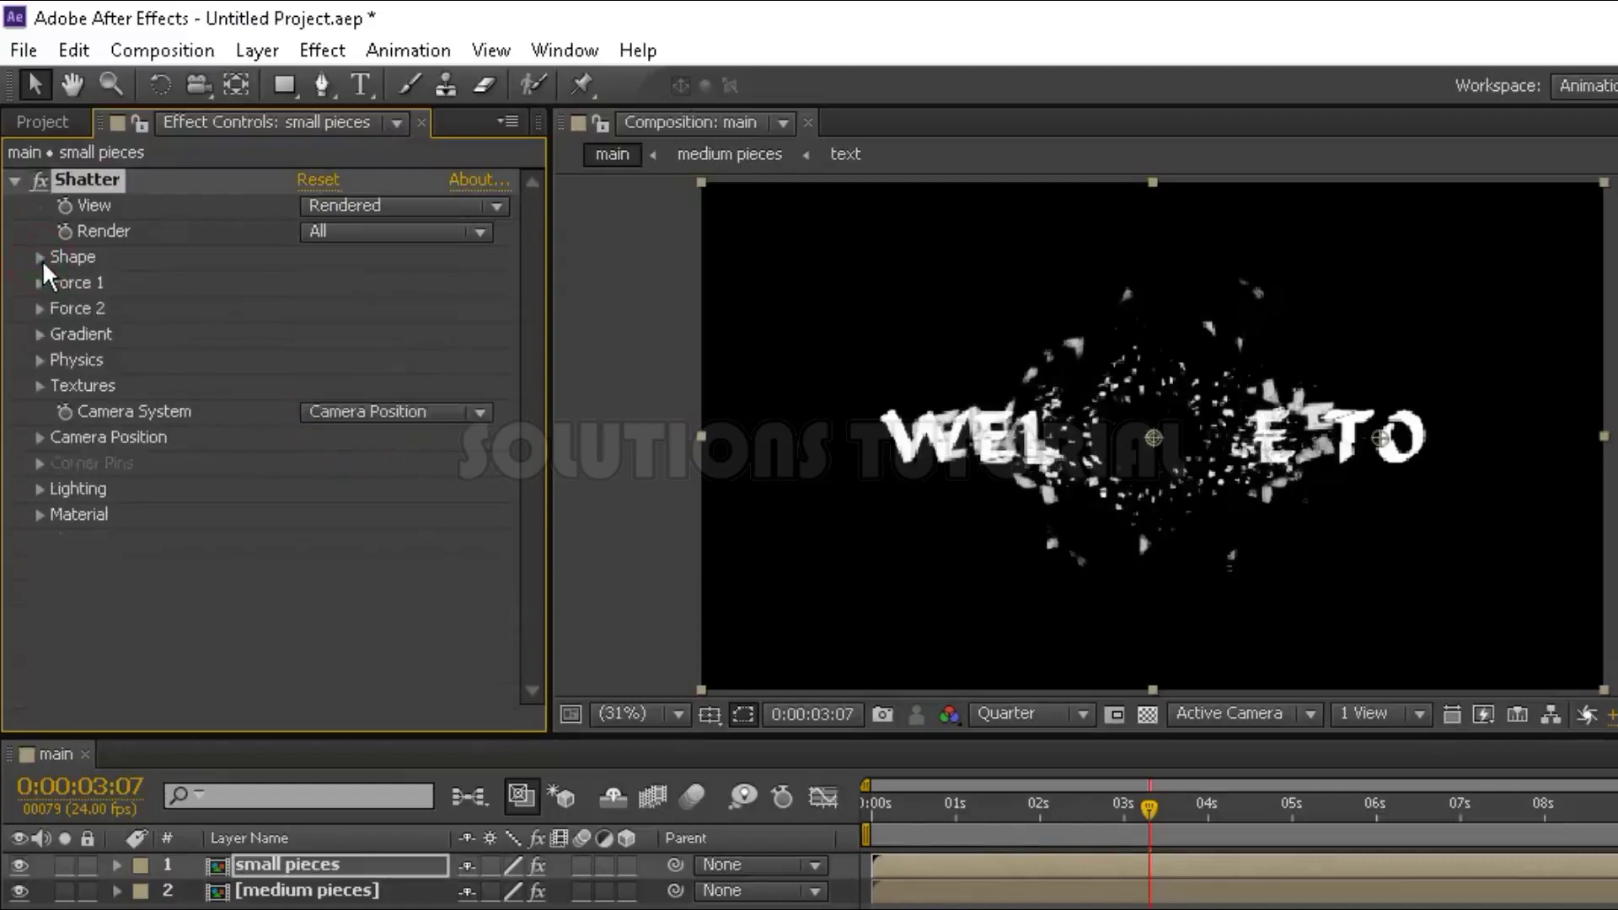
left_click(39, 308)
left_click(316, 412)
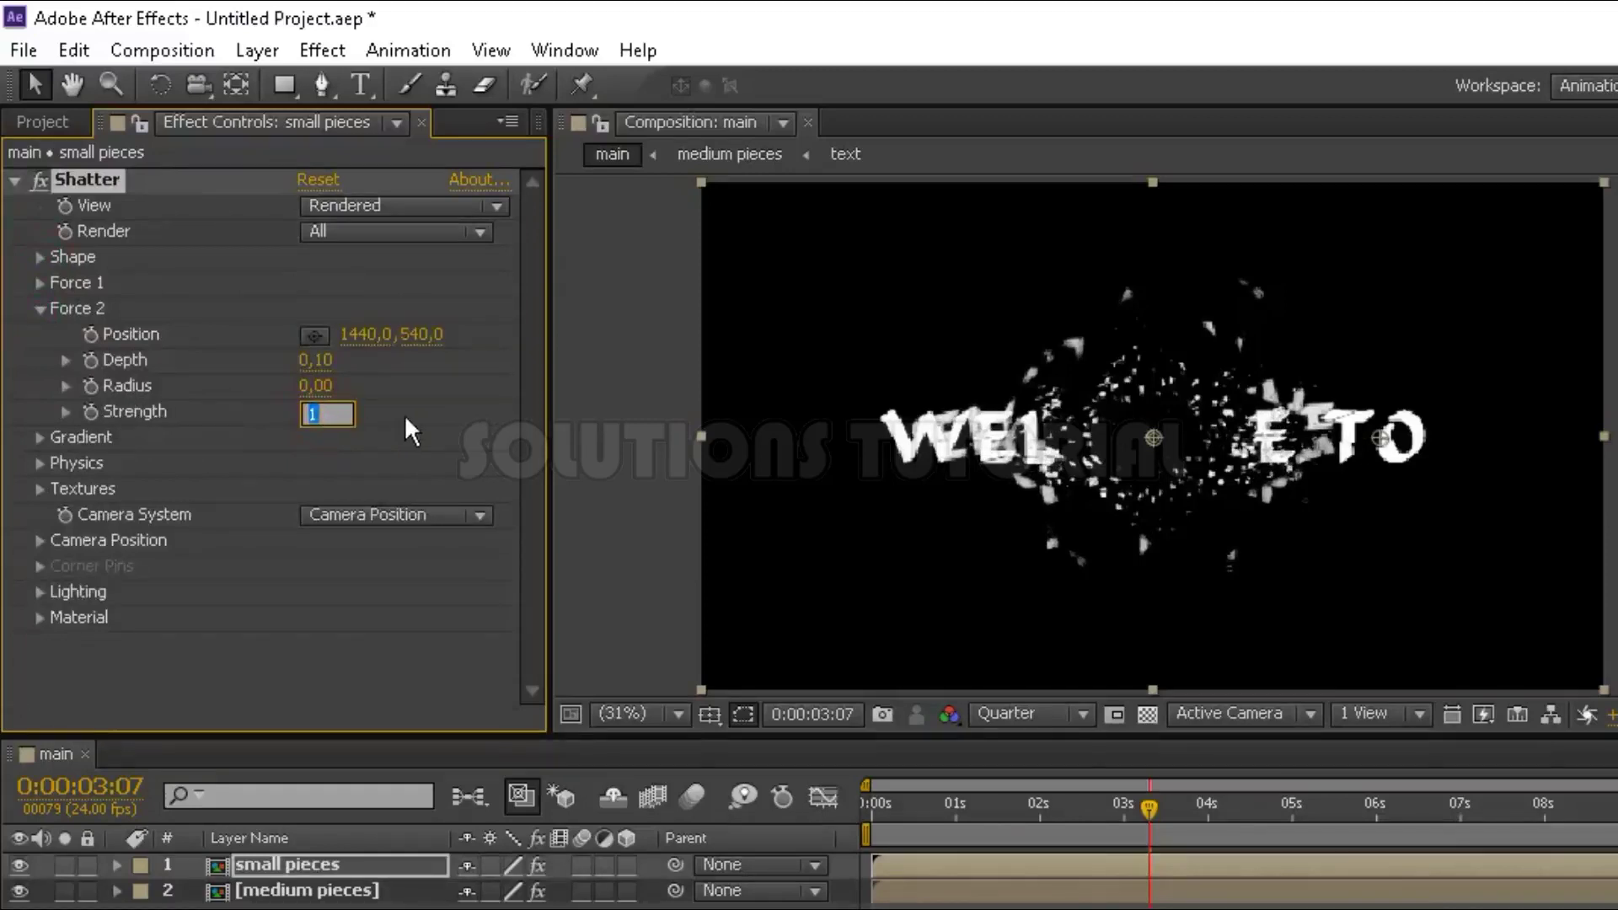
type("10")
key("Return")
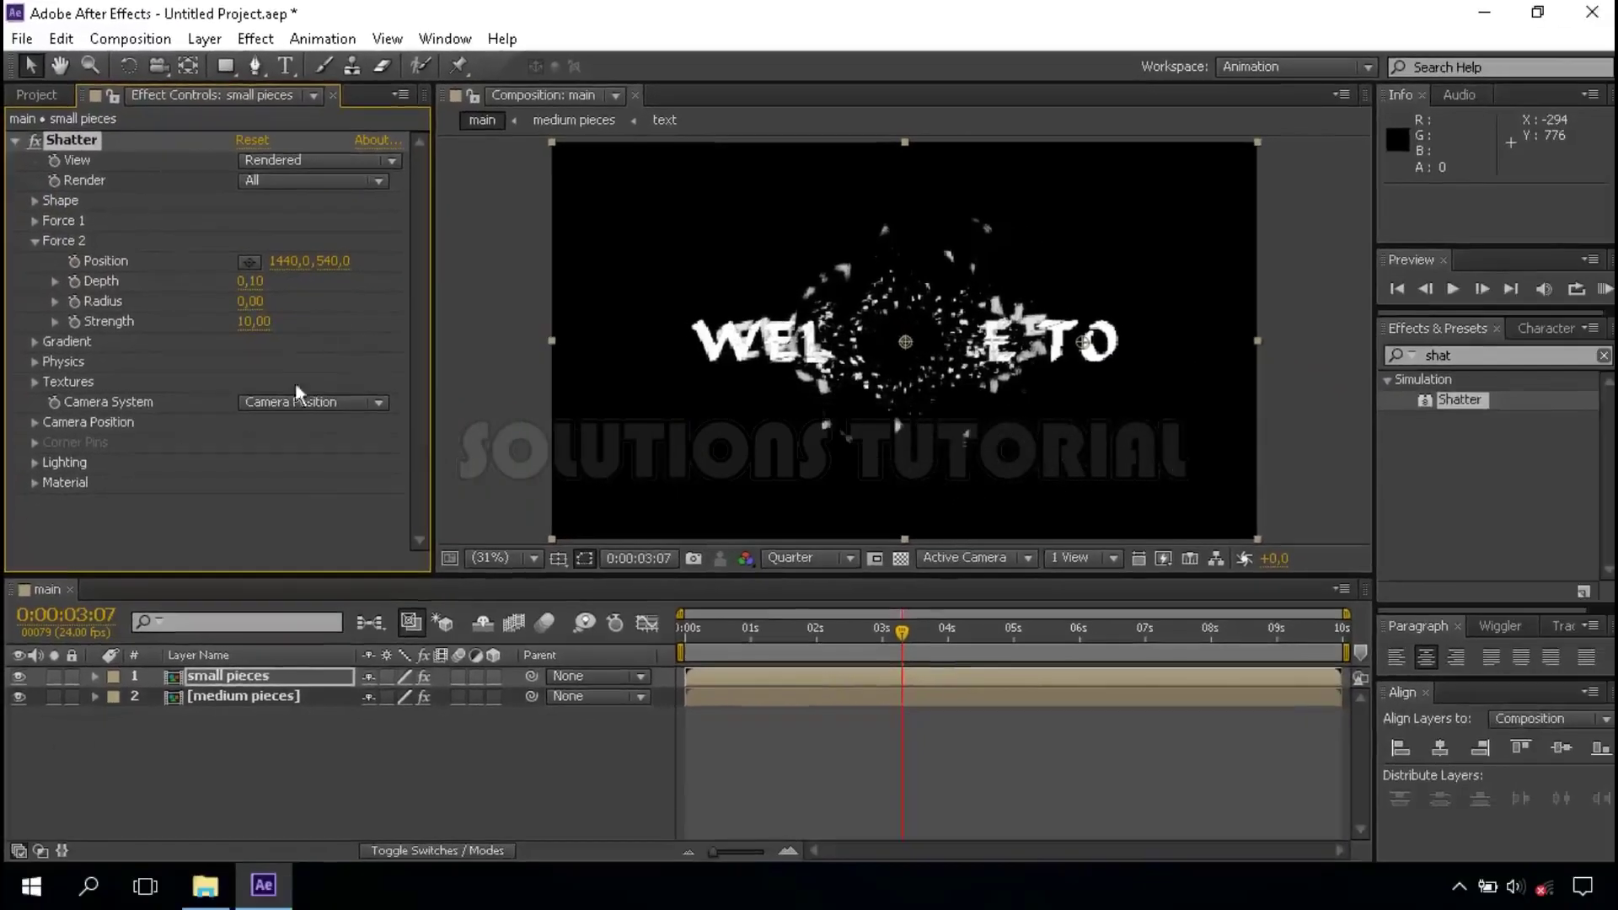
Step: At the 4-second Radius keyframe, set small pieces Force 1 Radius to 0,15
left_click(259, 674)
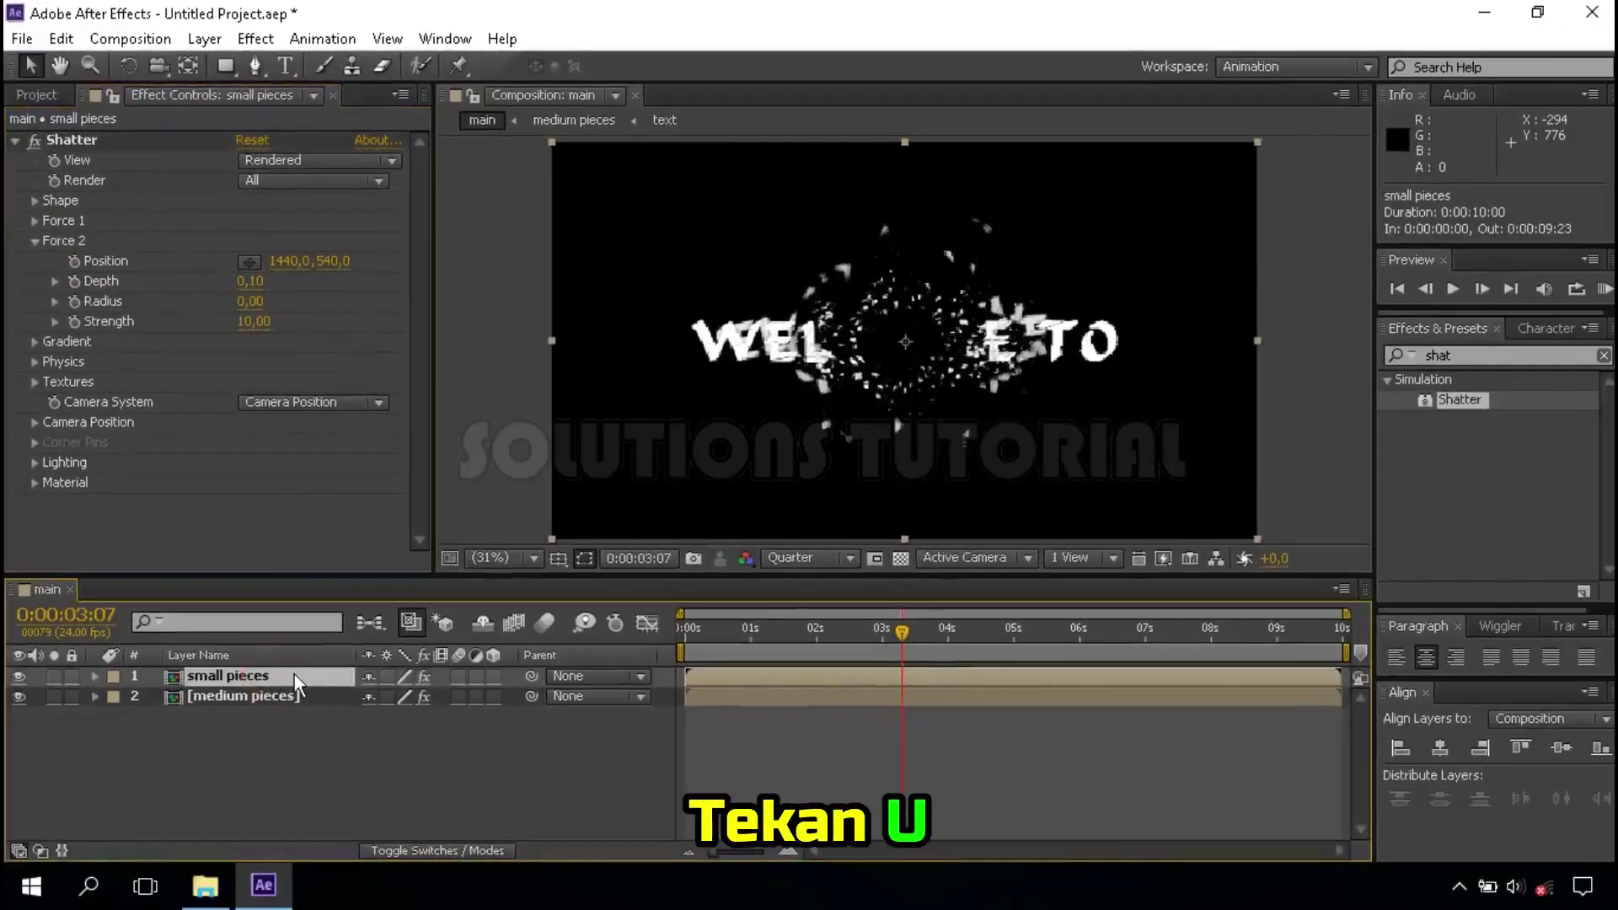
key("u")
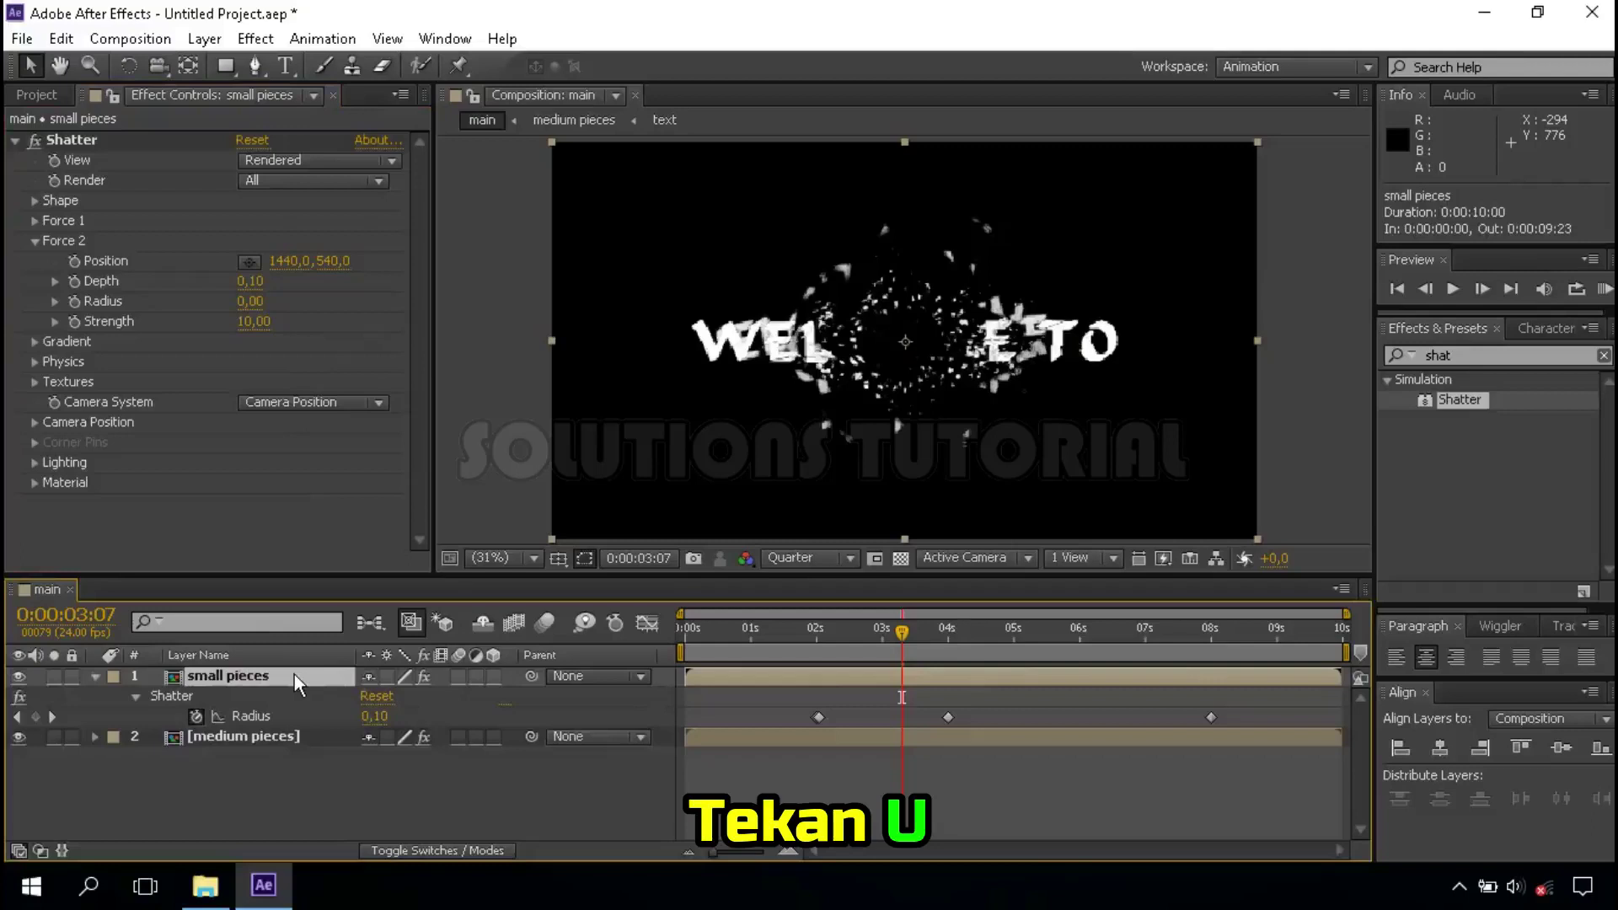
left_click(948, 632)
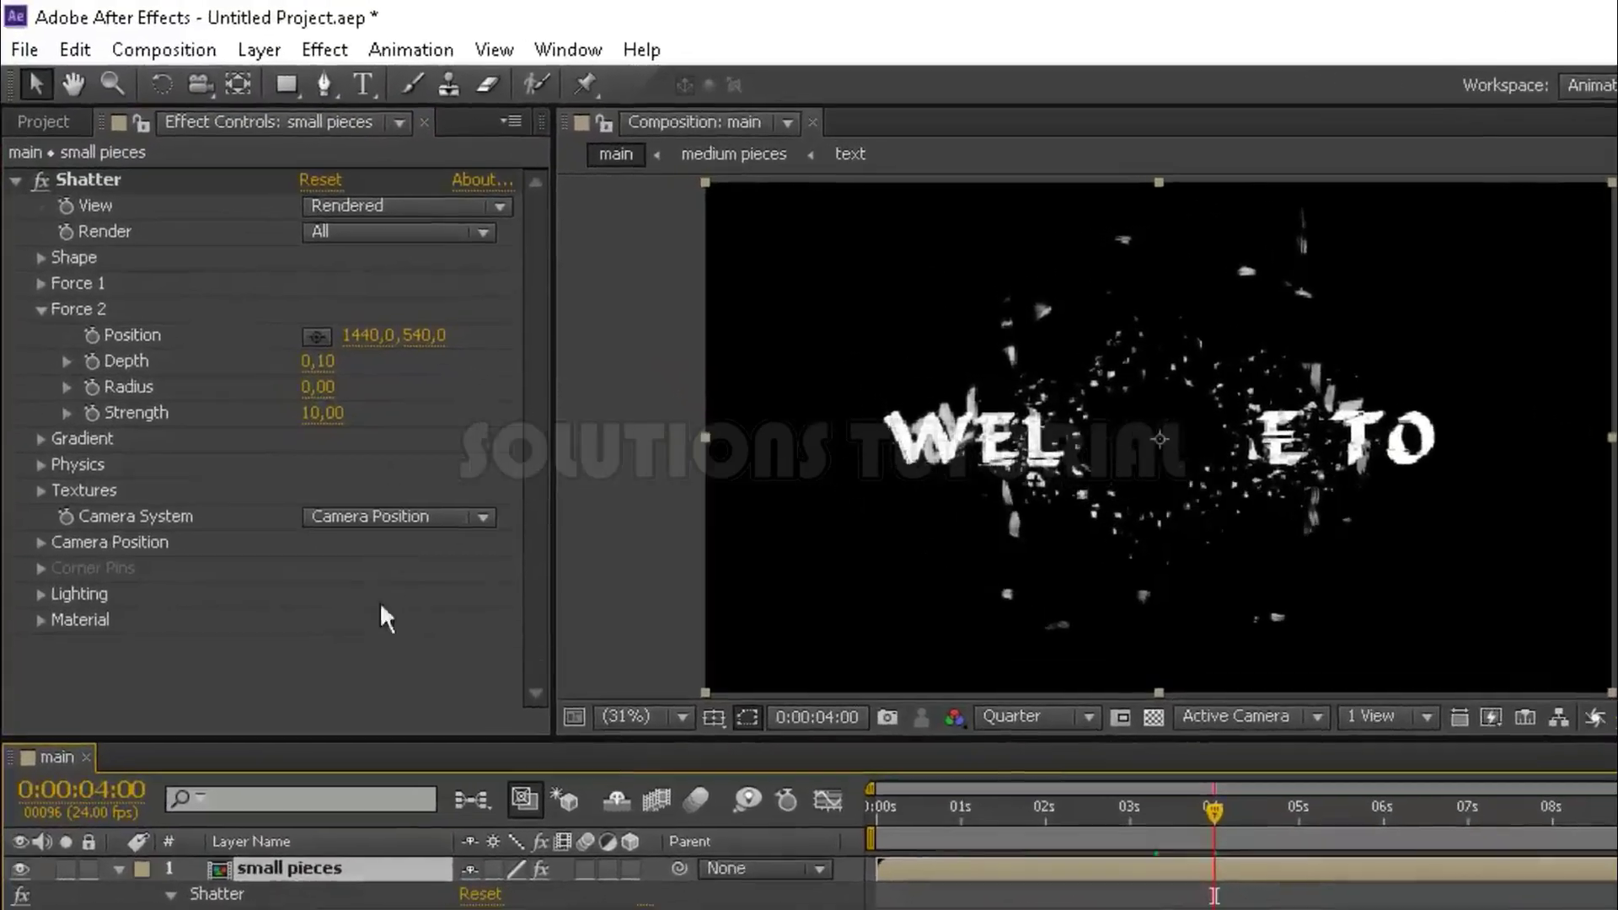
left_click(43, 308)
left_click(39, 283)
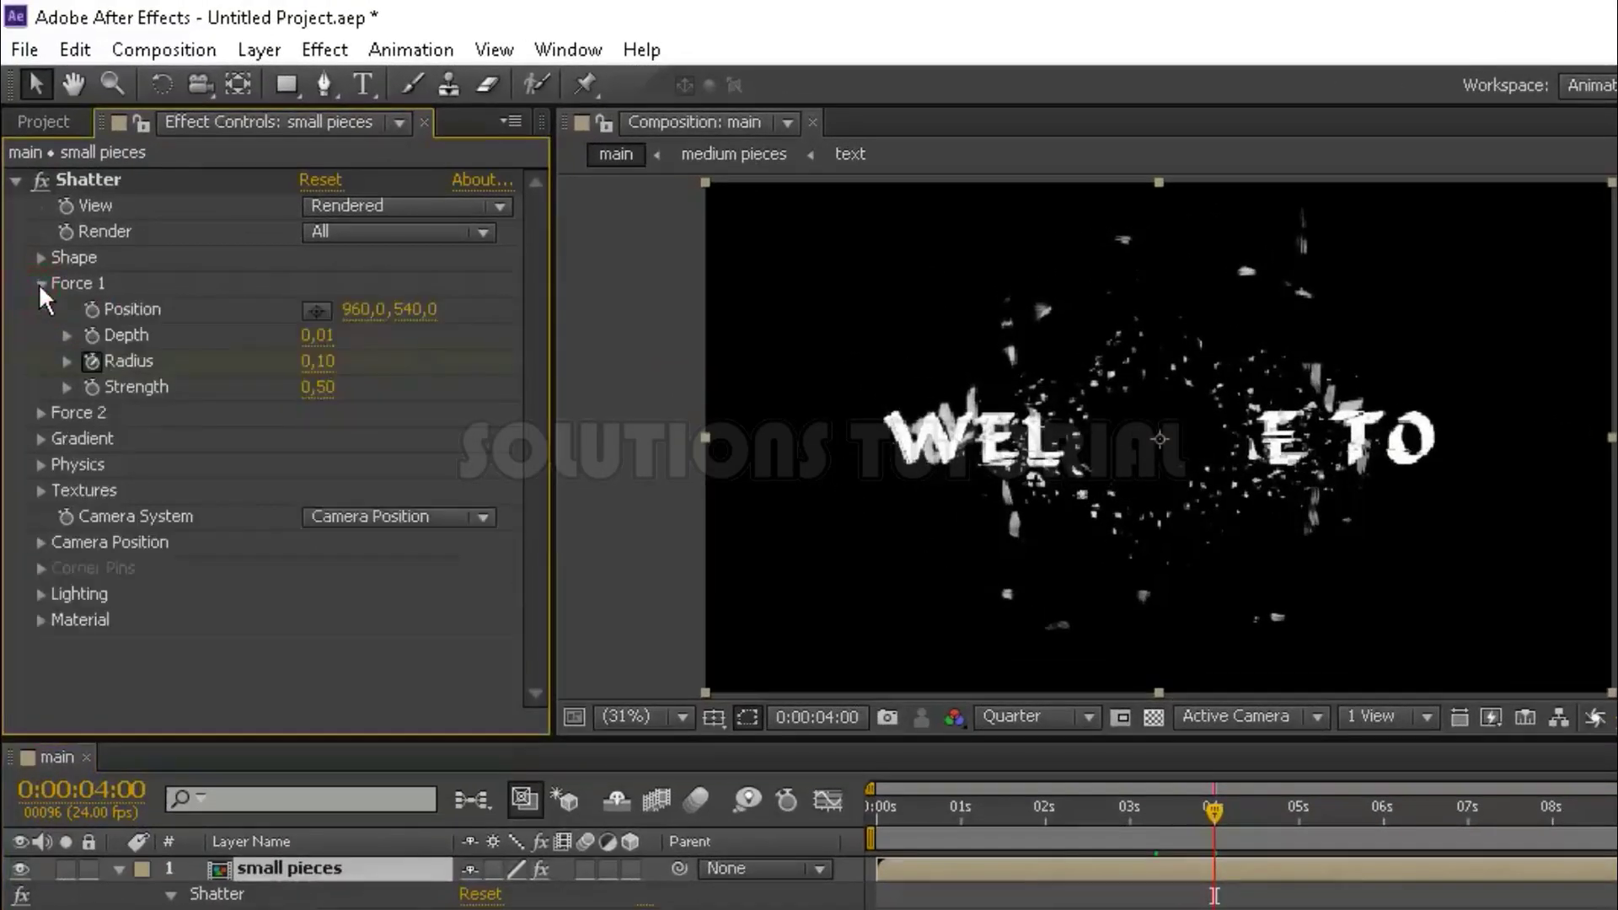
left_click(318, 361)
left_click(341, 363)
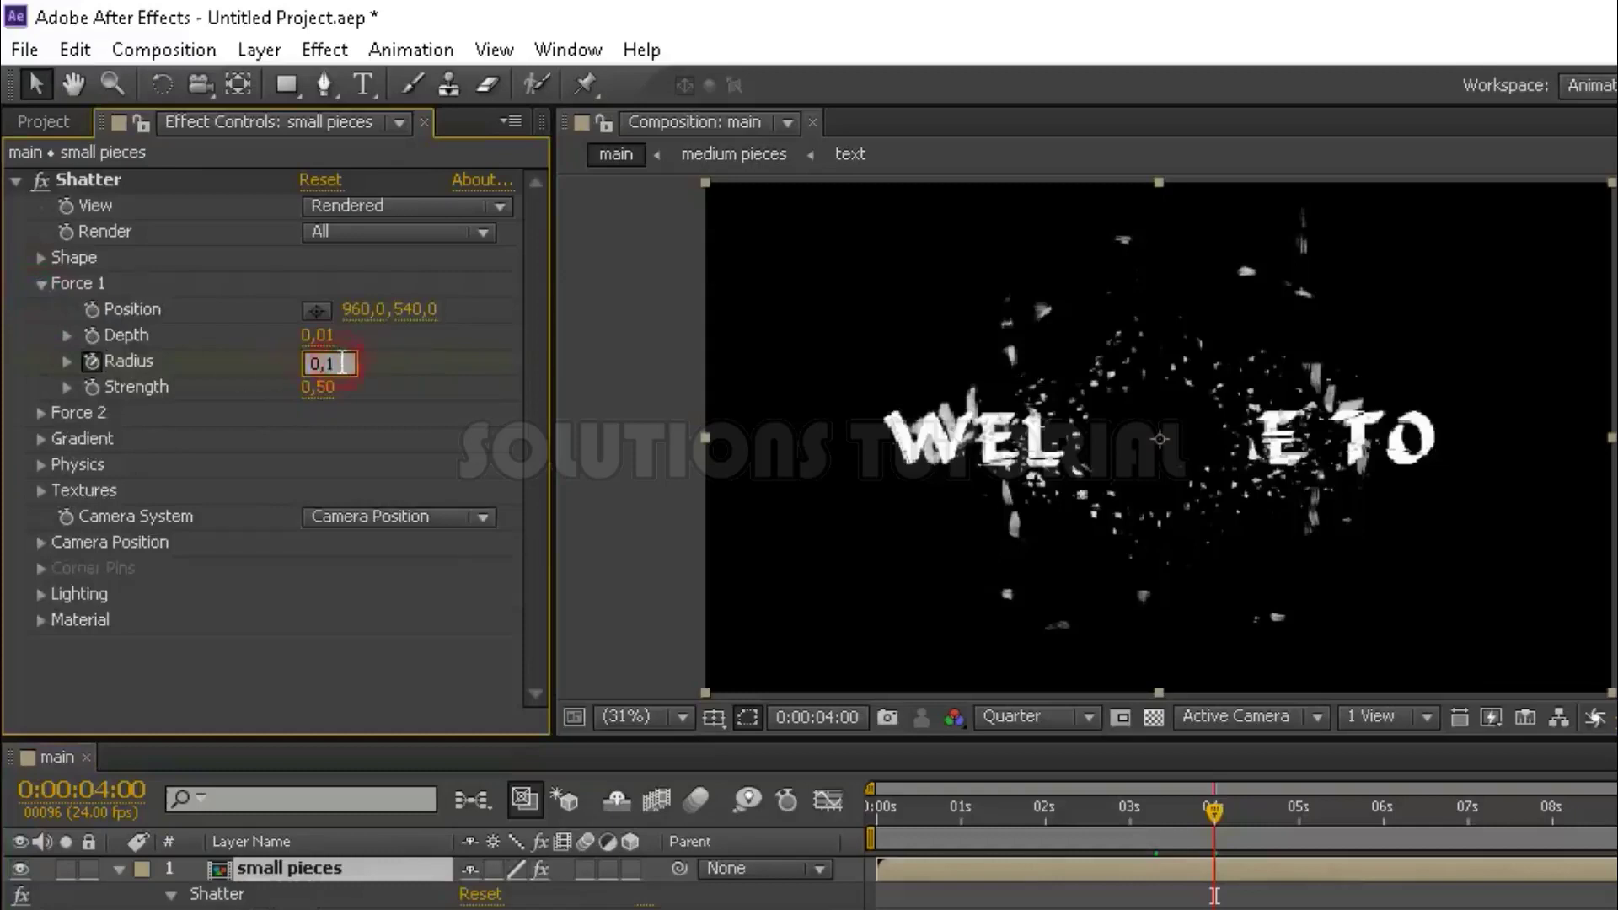
type("5")
key("Return")
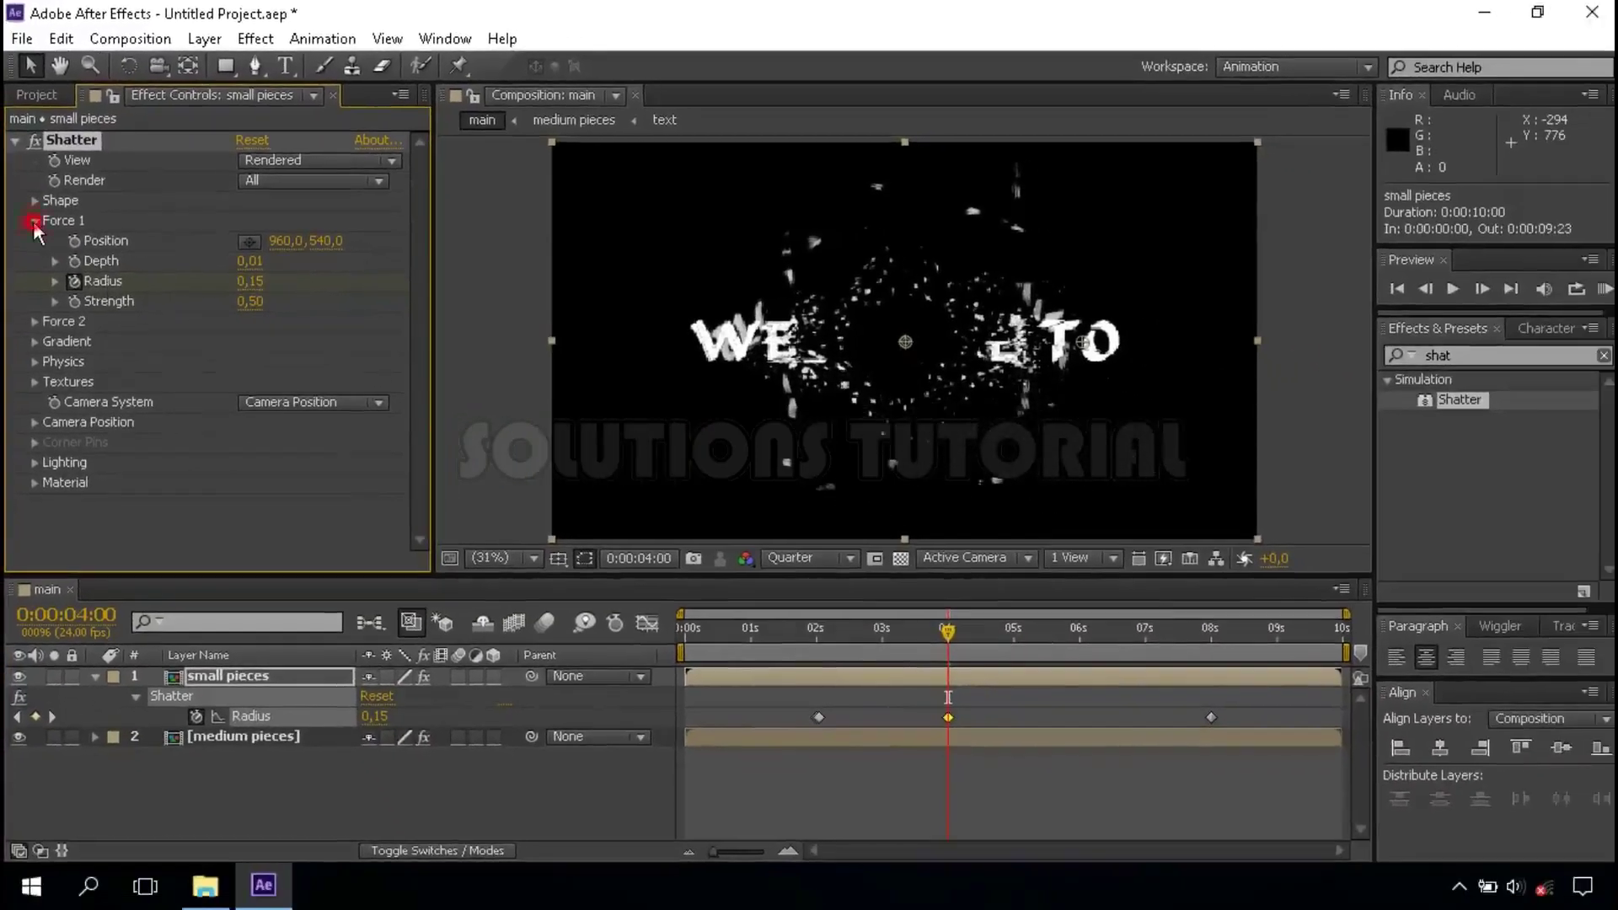
left_click(34, 221)
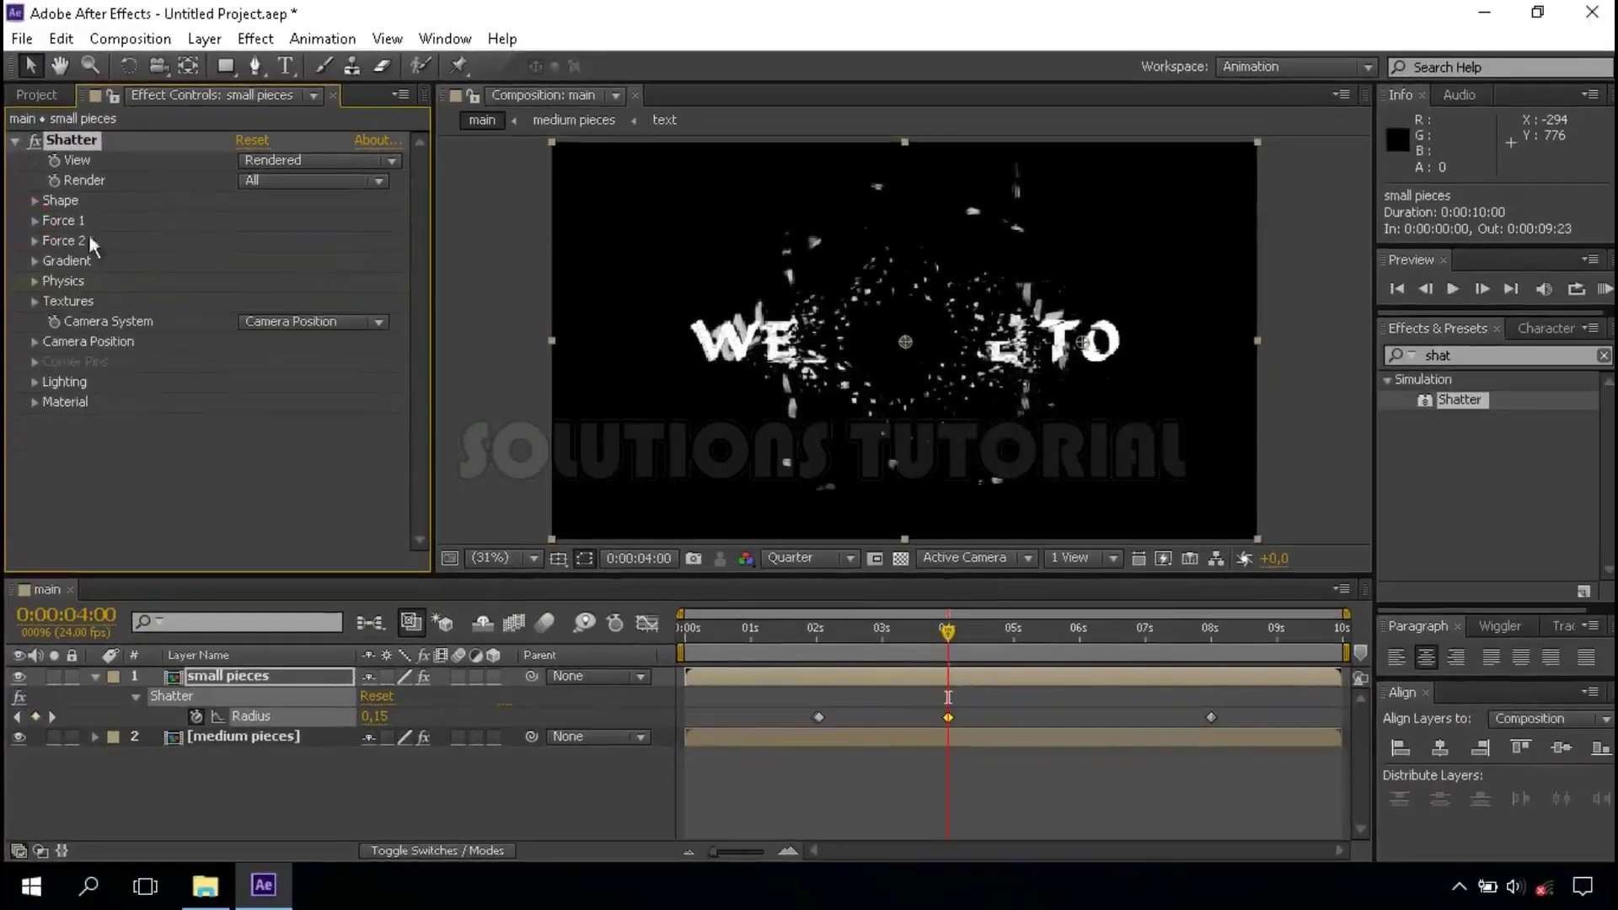
left_click(95, 676)
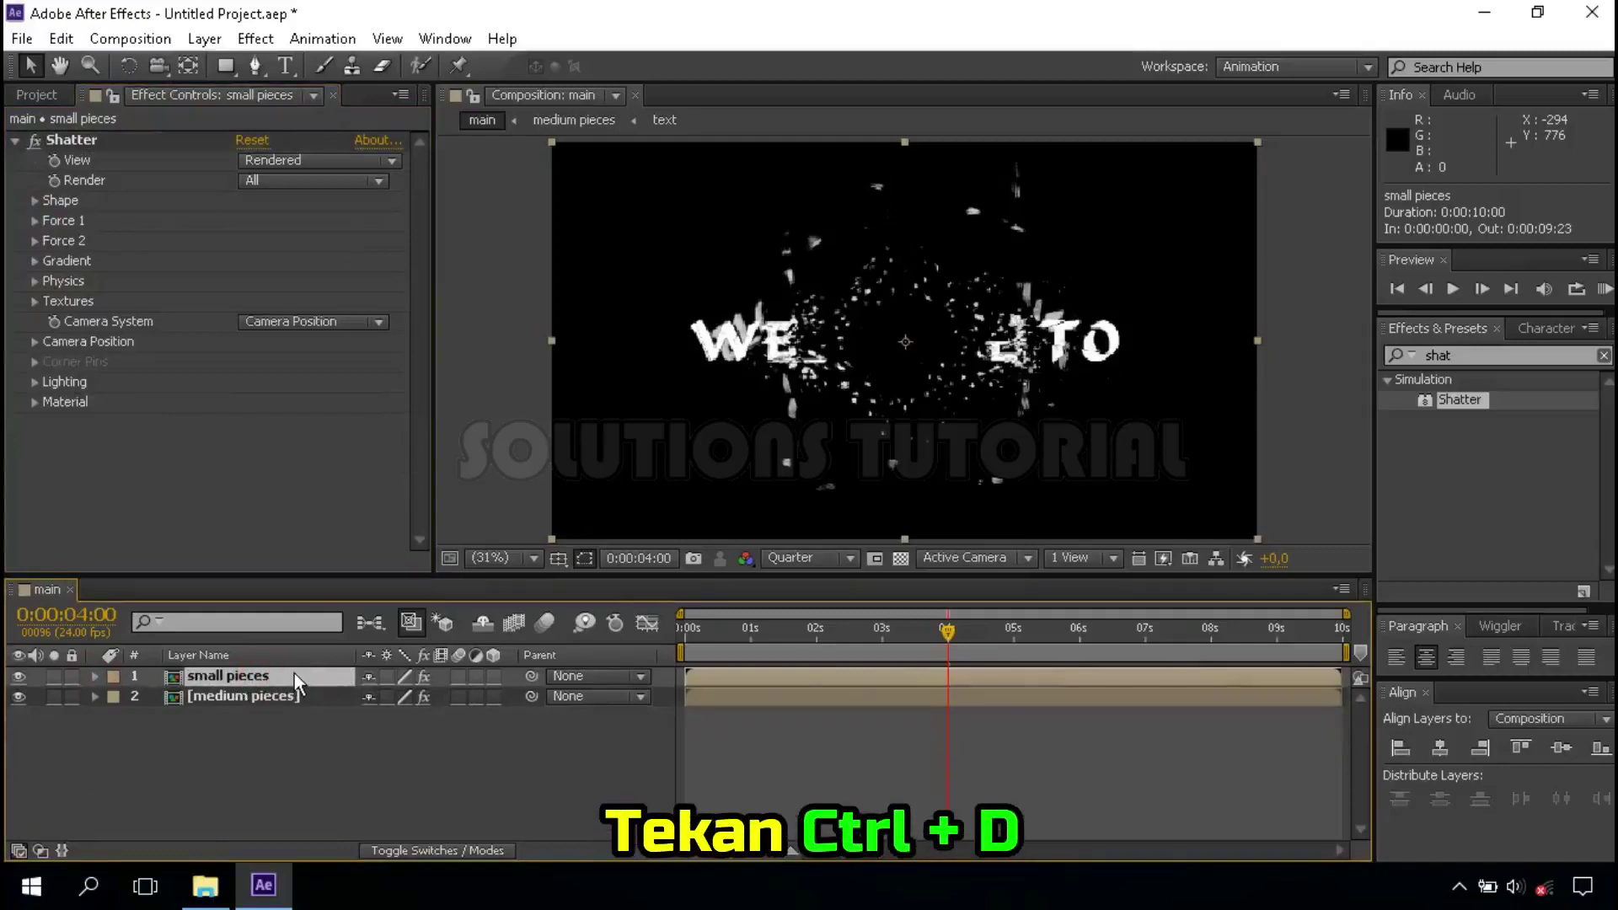
Step: Duplicate small pieces and set the copy's Physics Mass Variance to 60%
key("ctrl+d")
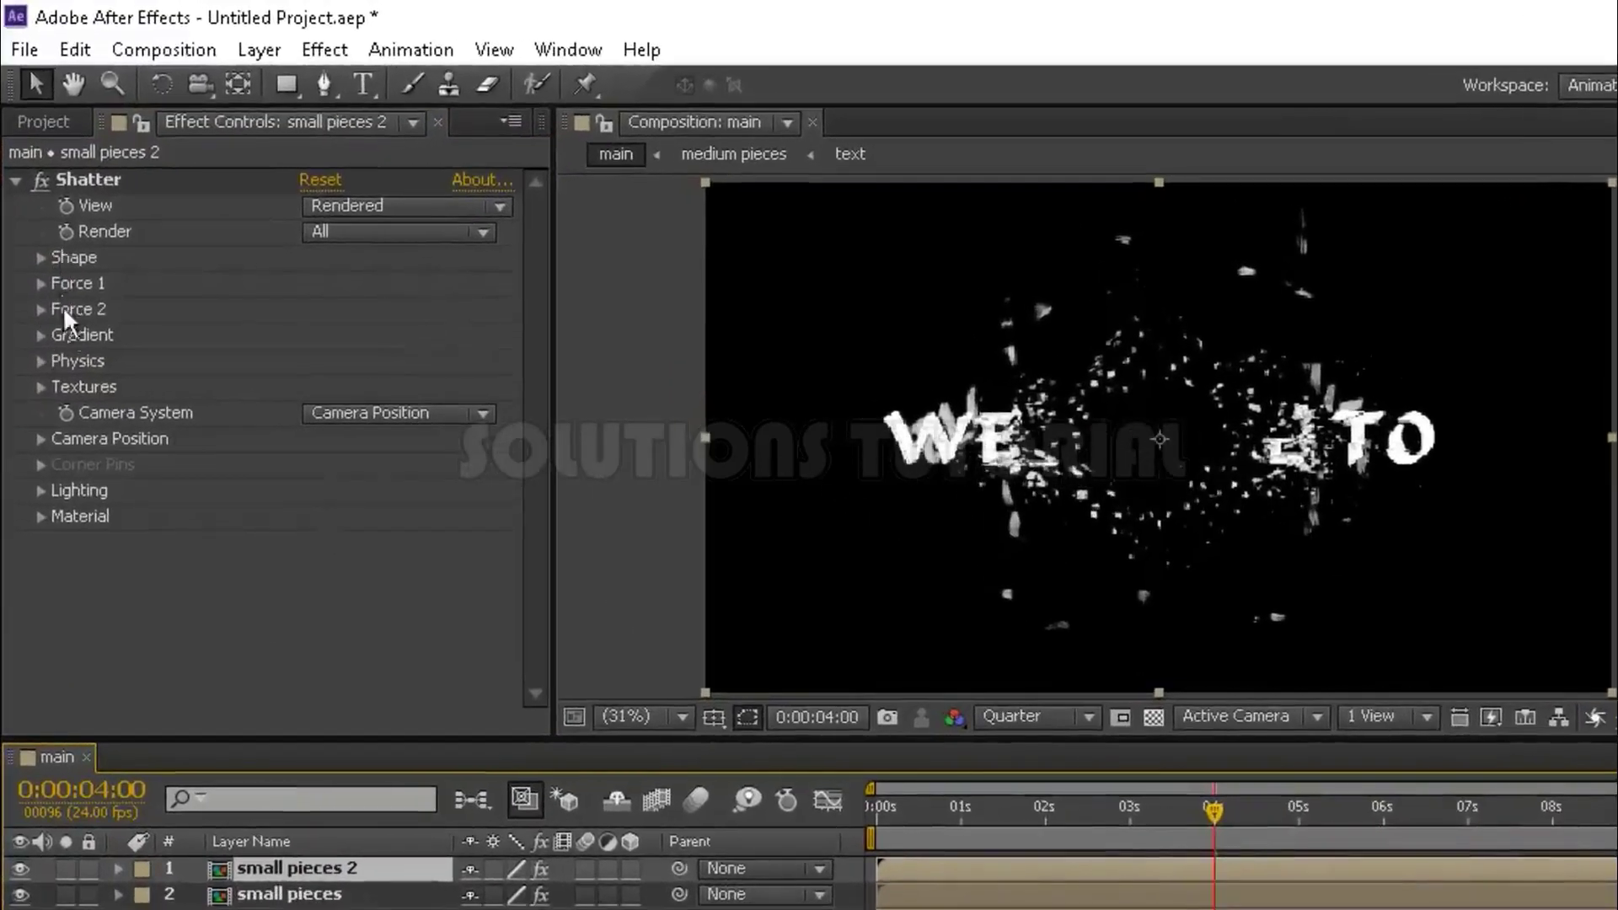
left_click(40, 361)
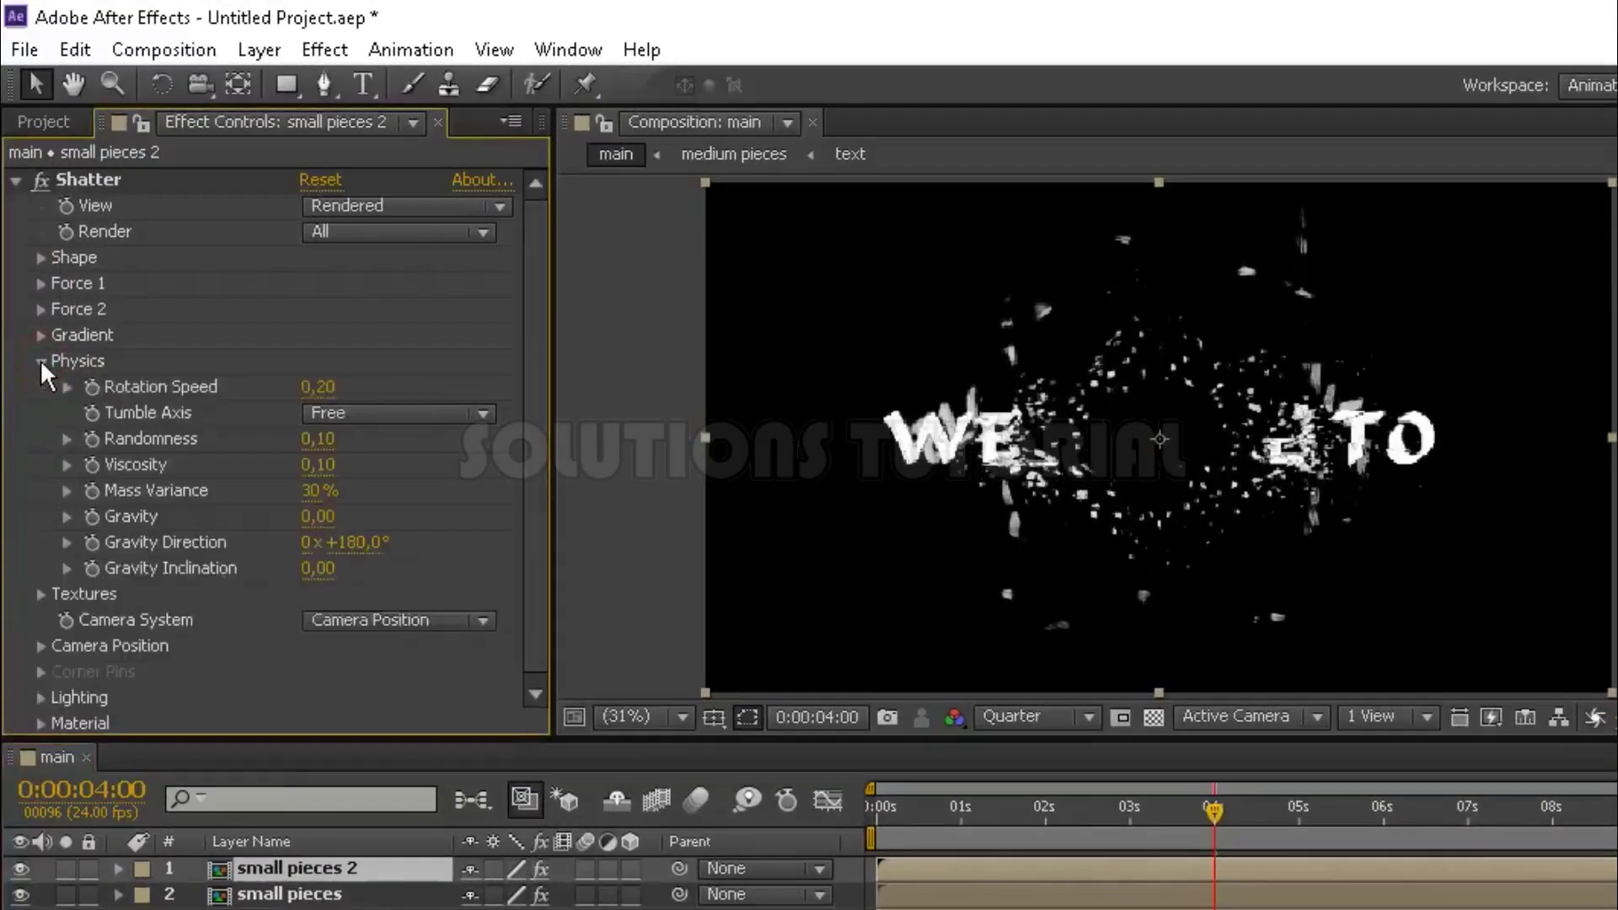
left_click(327, 493)
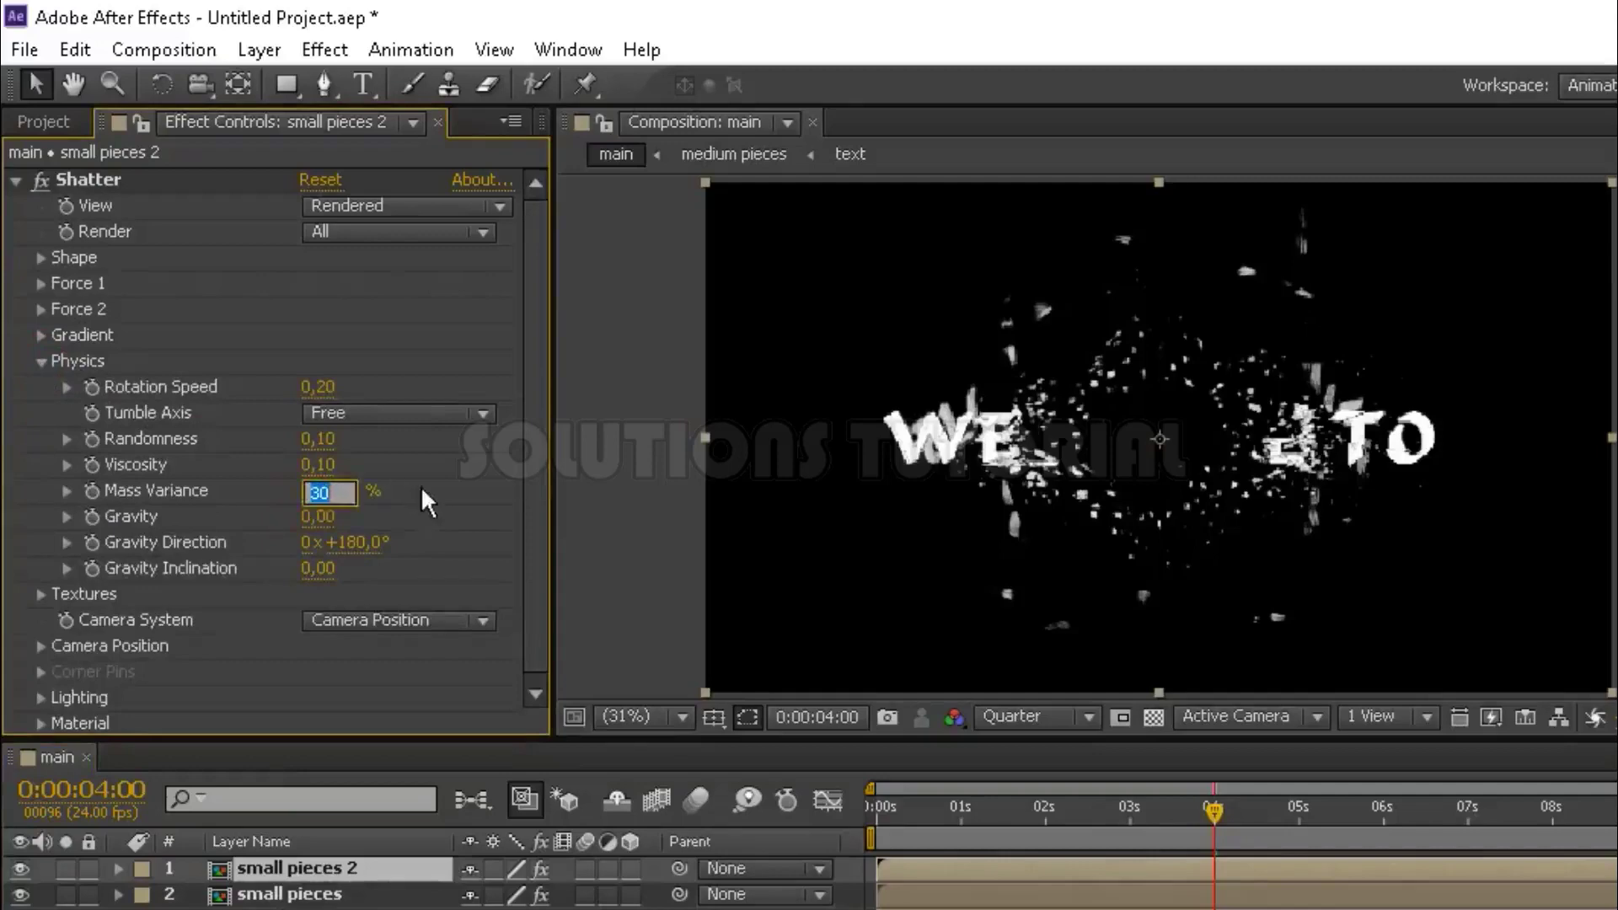
type("6")
key("Return")
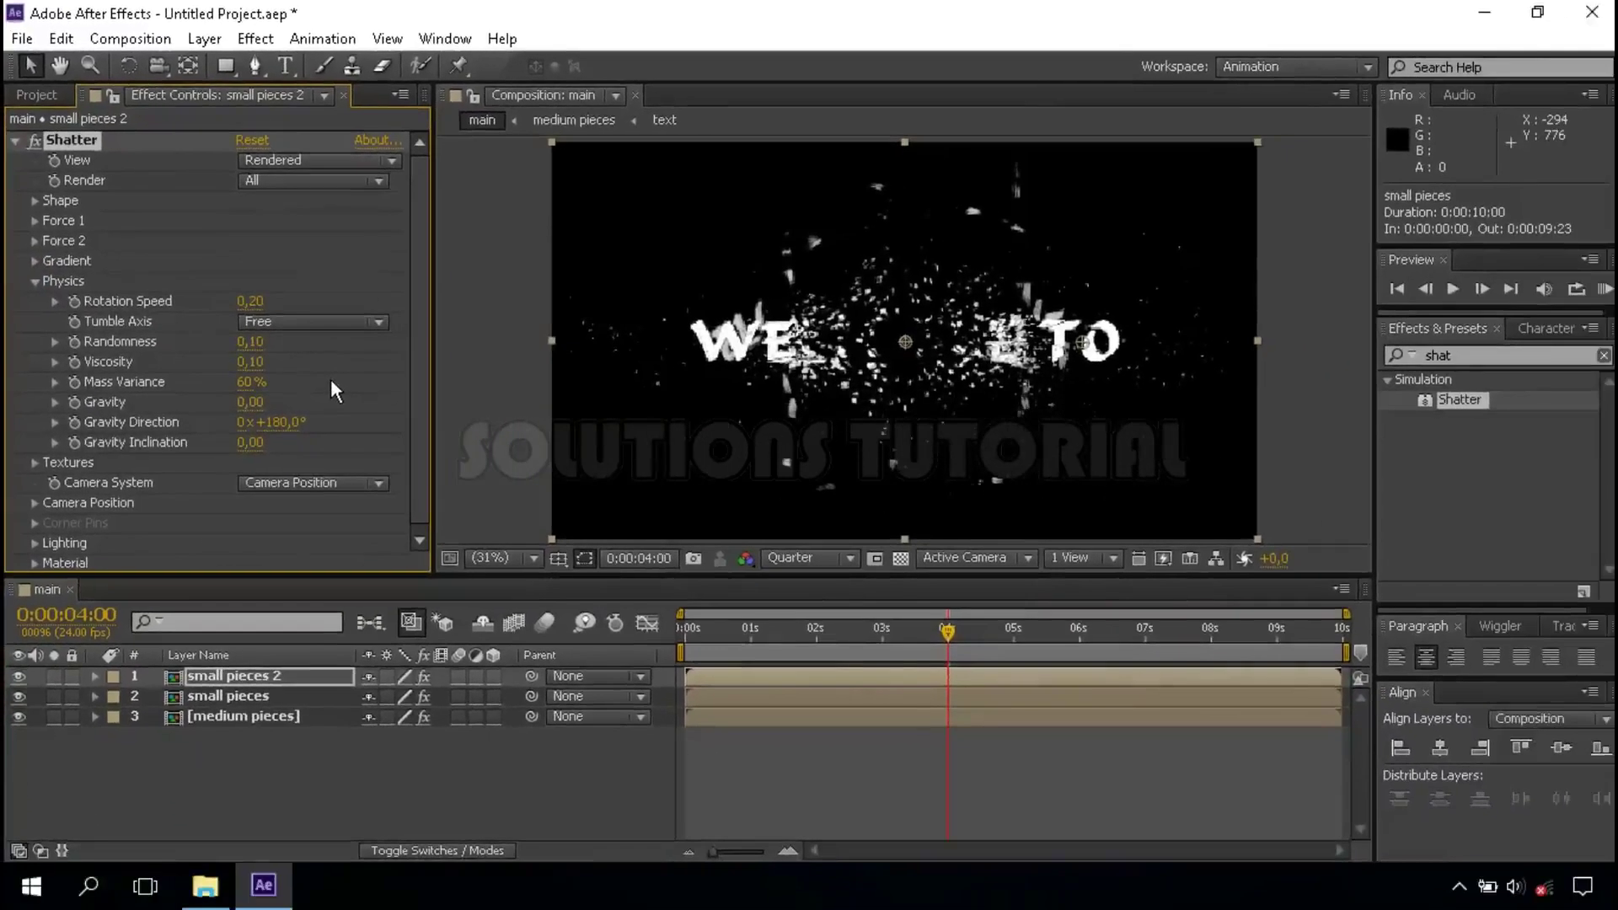
left_click(35, 281)
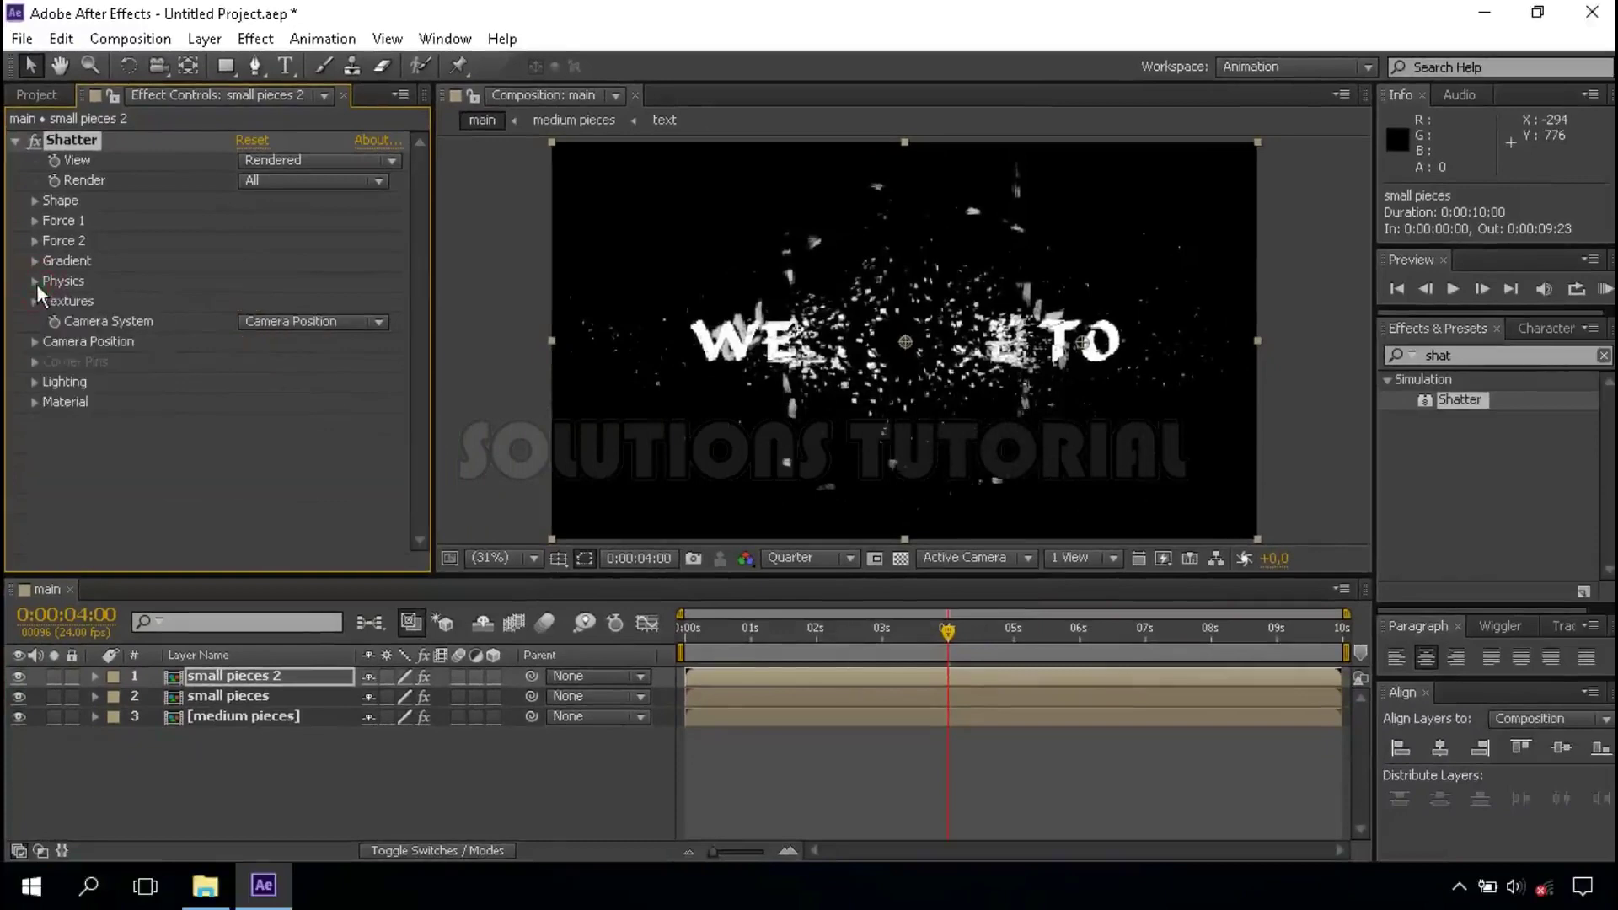
left_click(275, 720)
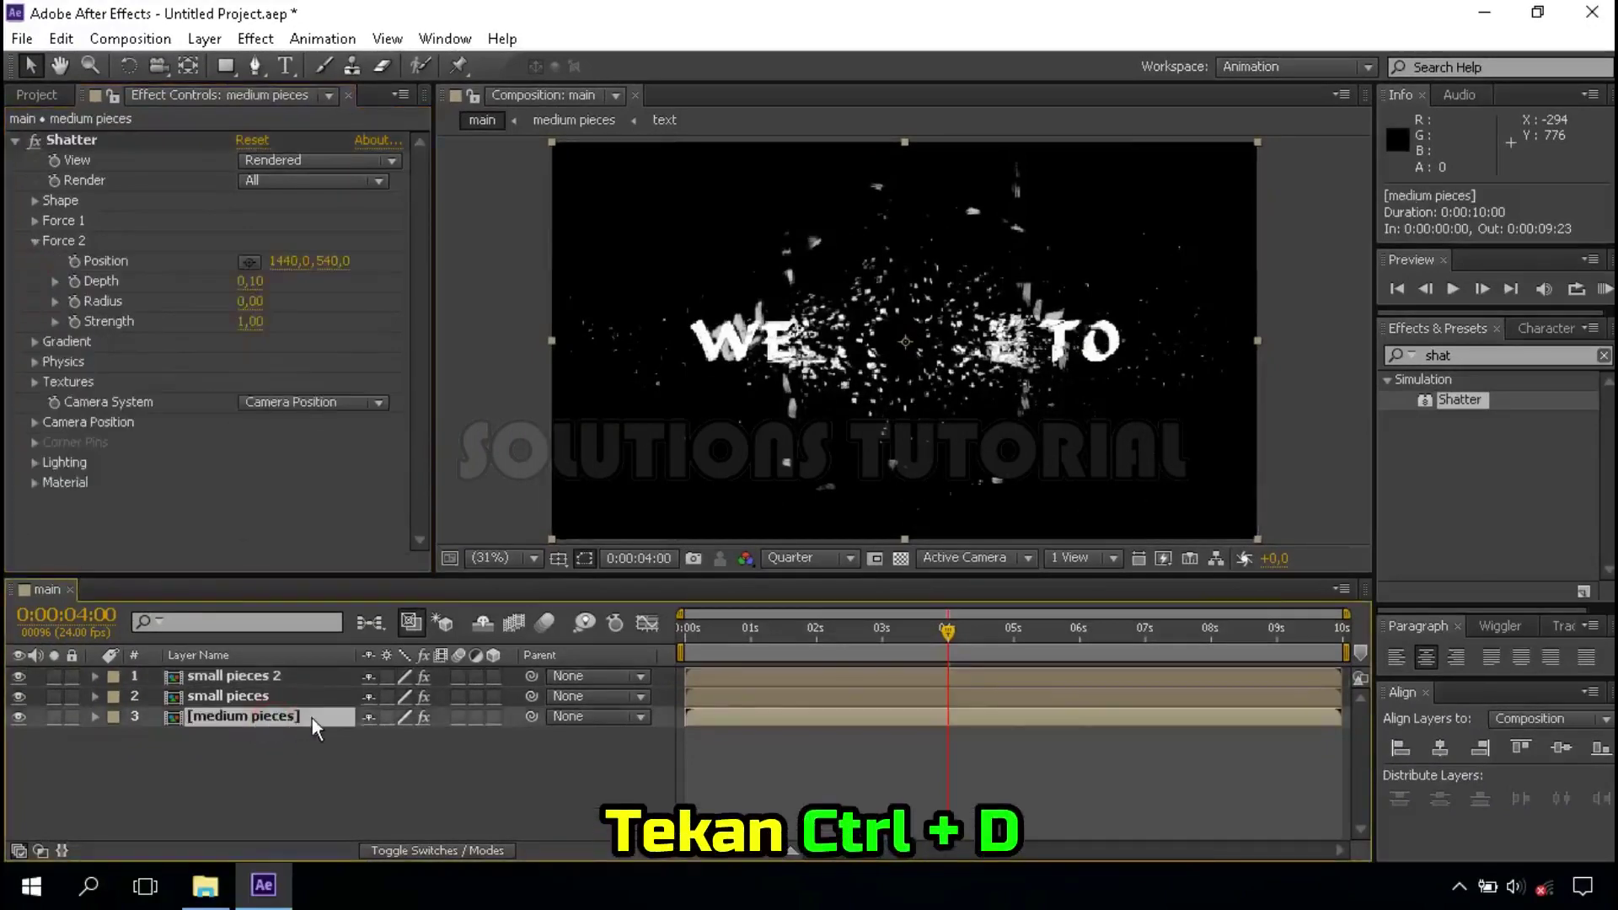
Step: Duplicate medium pieces, name the copy 'medium pieces 2', and drag it to the top
key("ctrl+d")
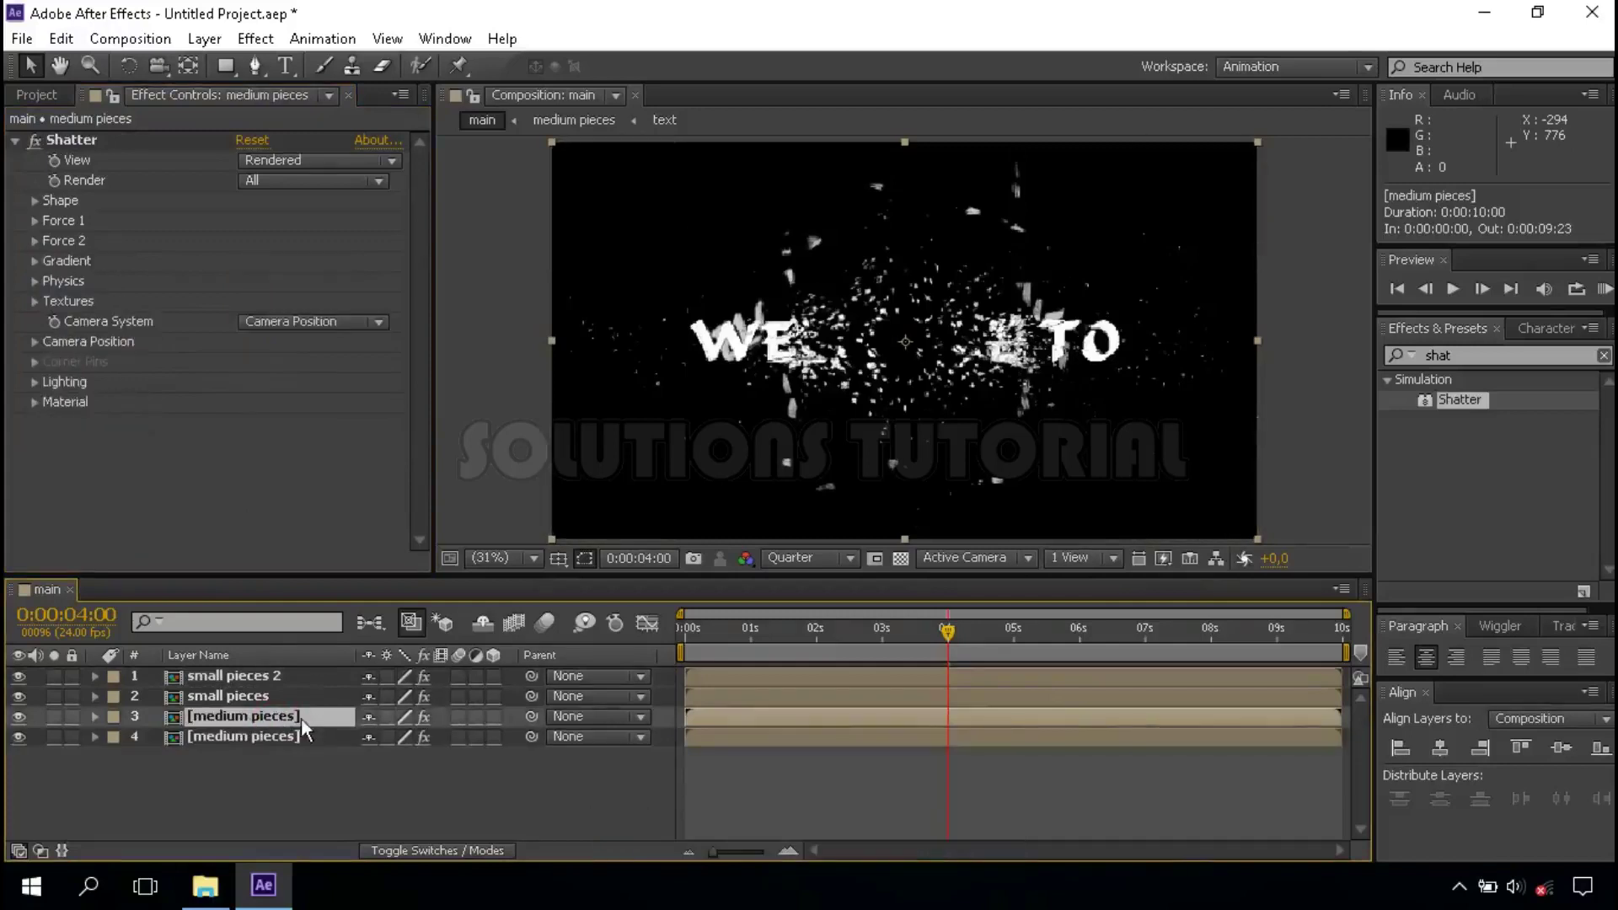
right_click(310, 716)
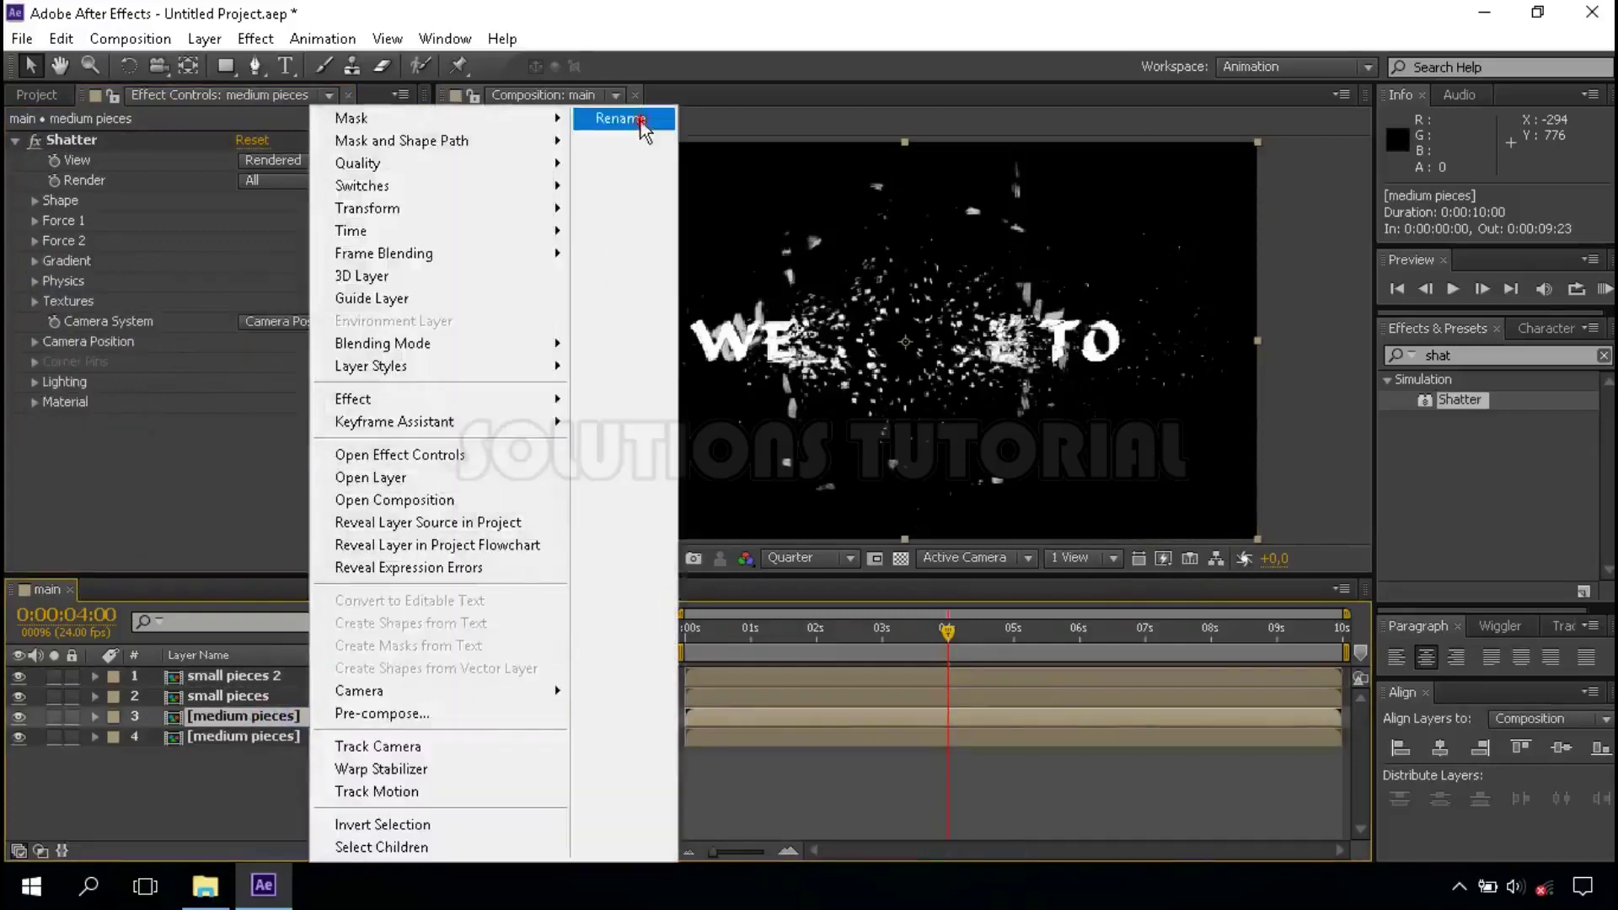
left_click(619, 106)
left_click(318, 721)
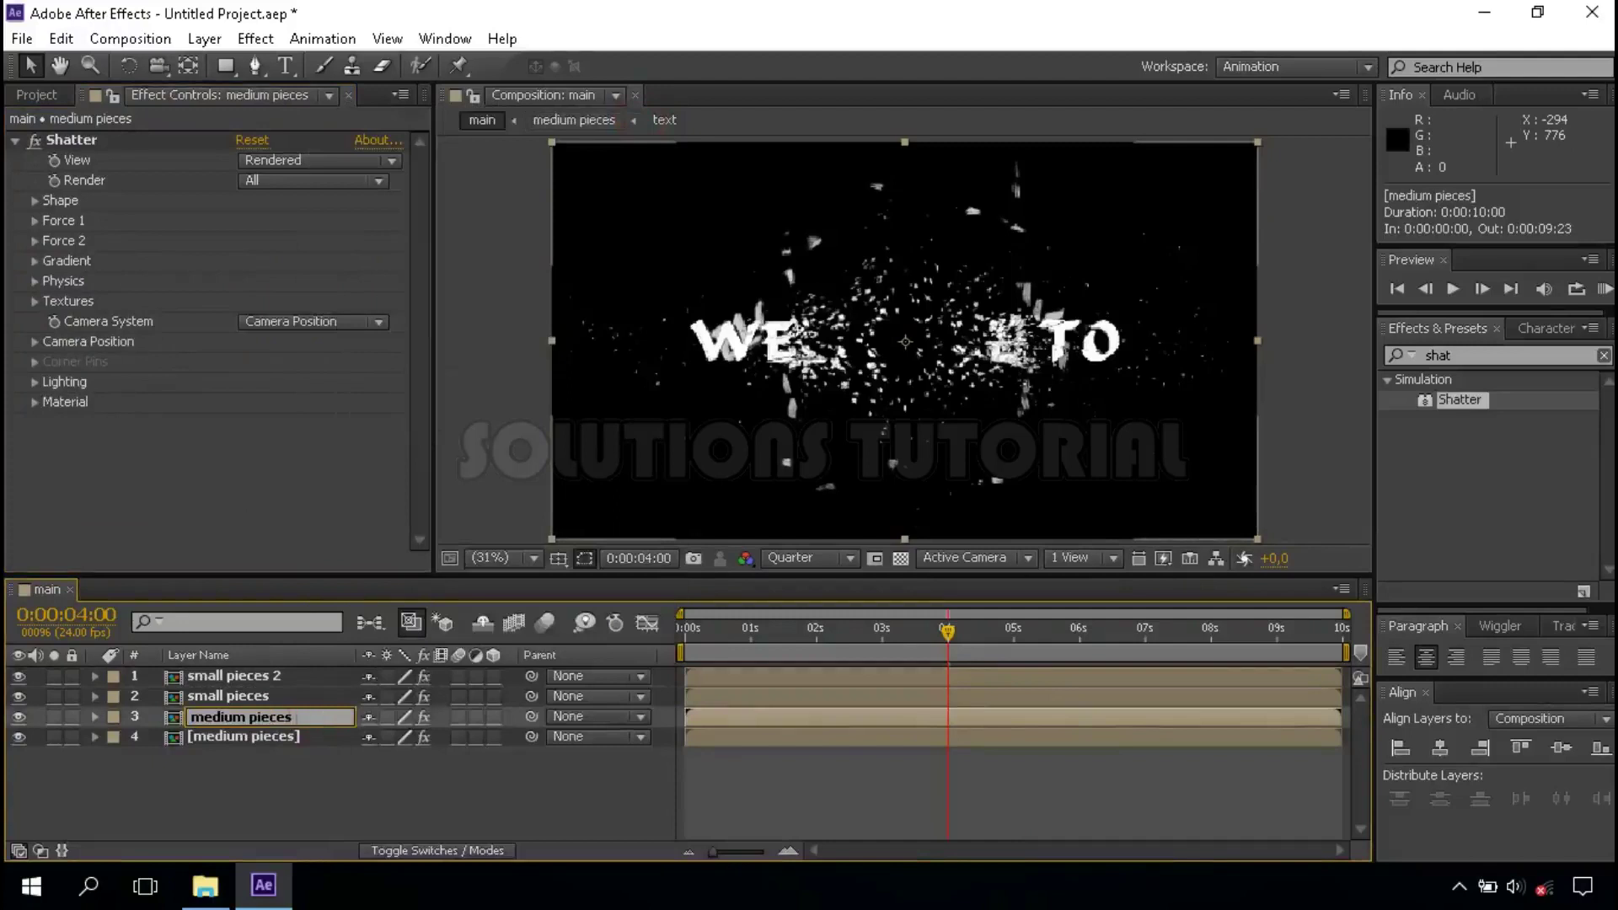
type("2")
key("Return")
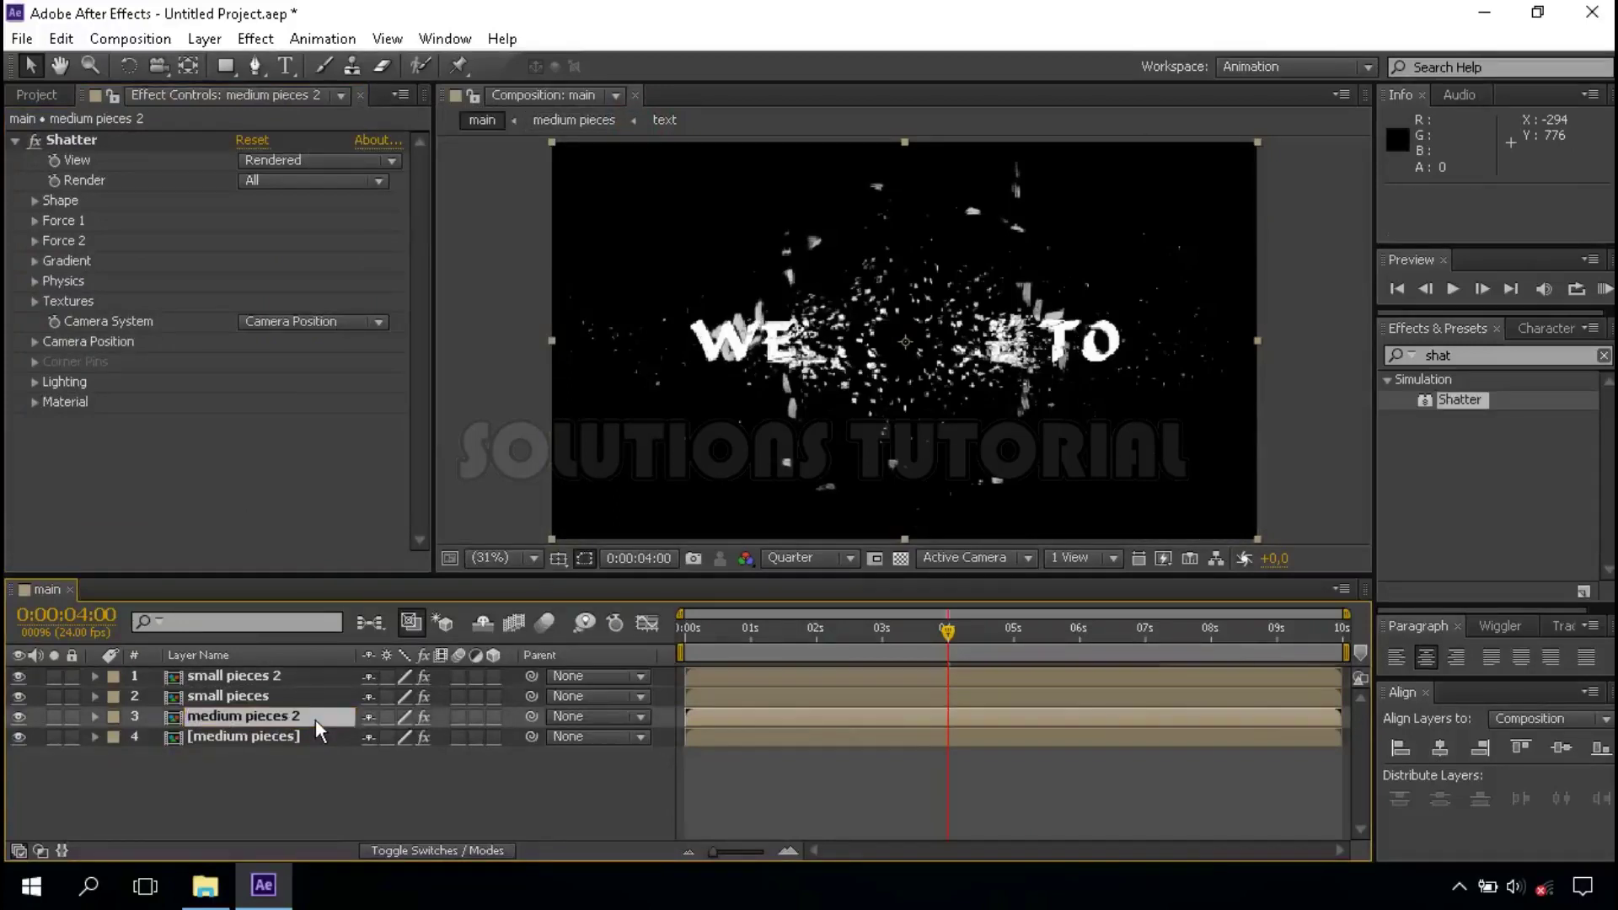
left_click_drag(305, 716, 309, 669)
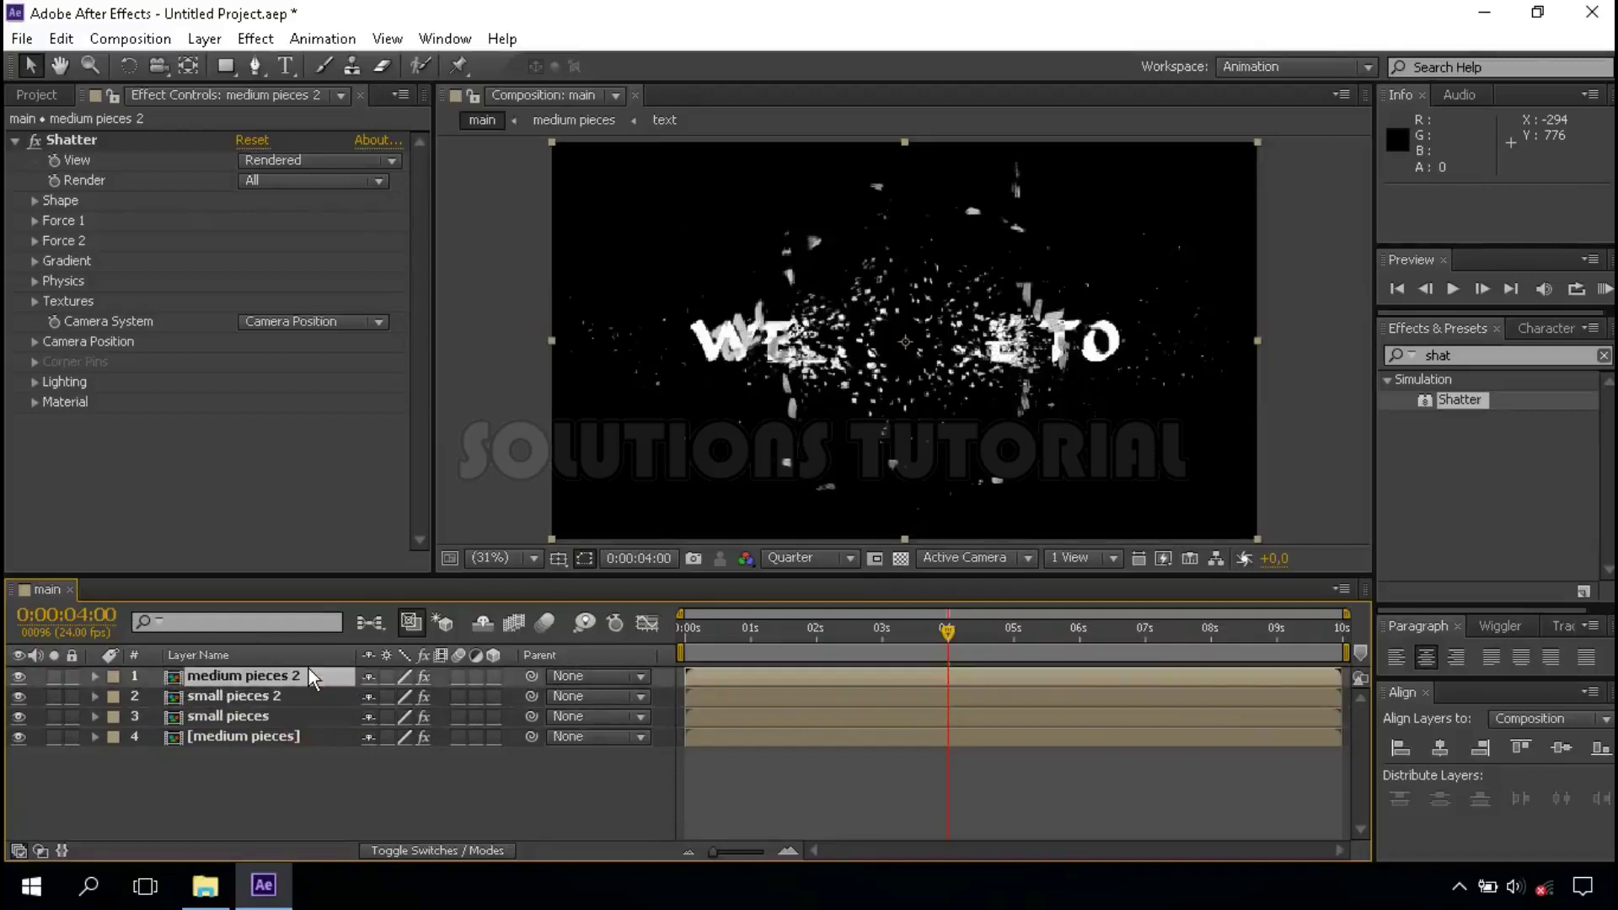
Step: Set the medium pieces 2 blending mode to Darken, then select all four shatter layers
left_click(428, 851)
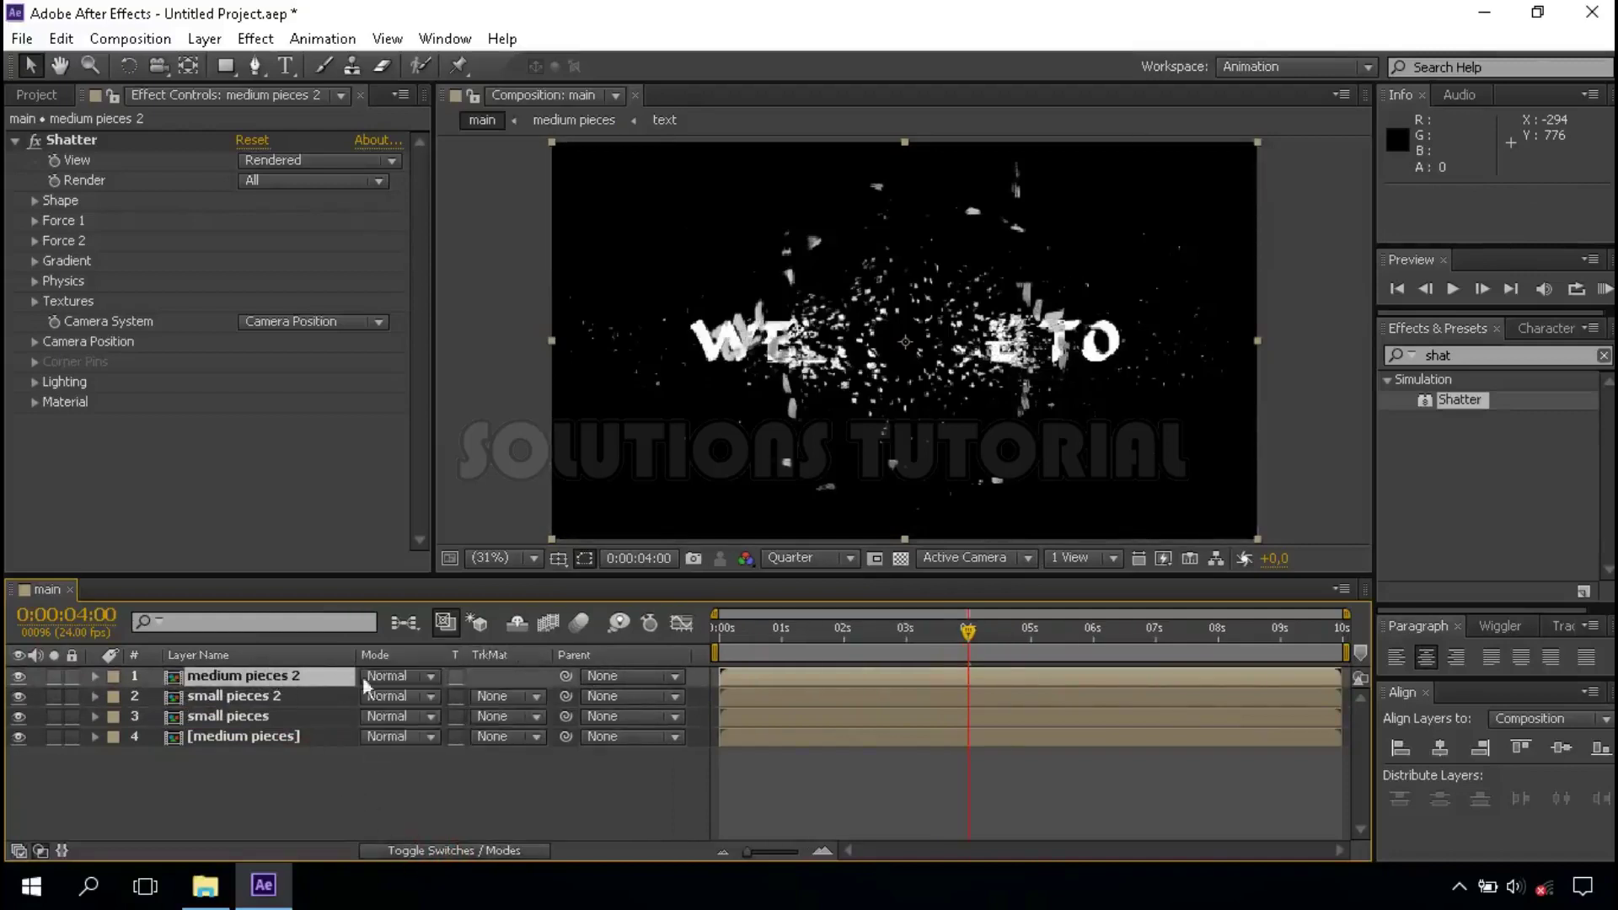
left_click(430, 676)
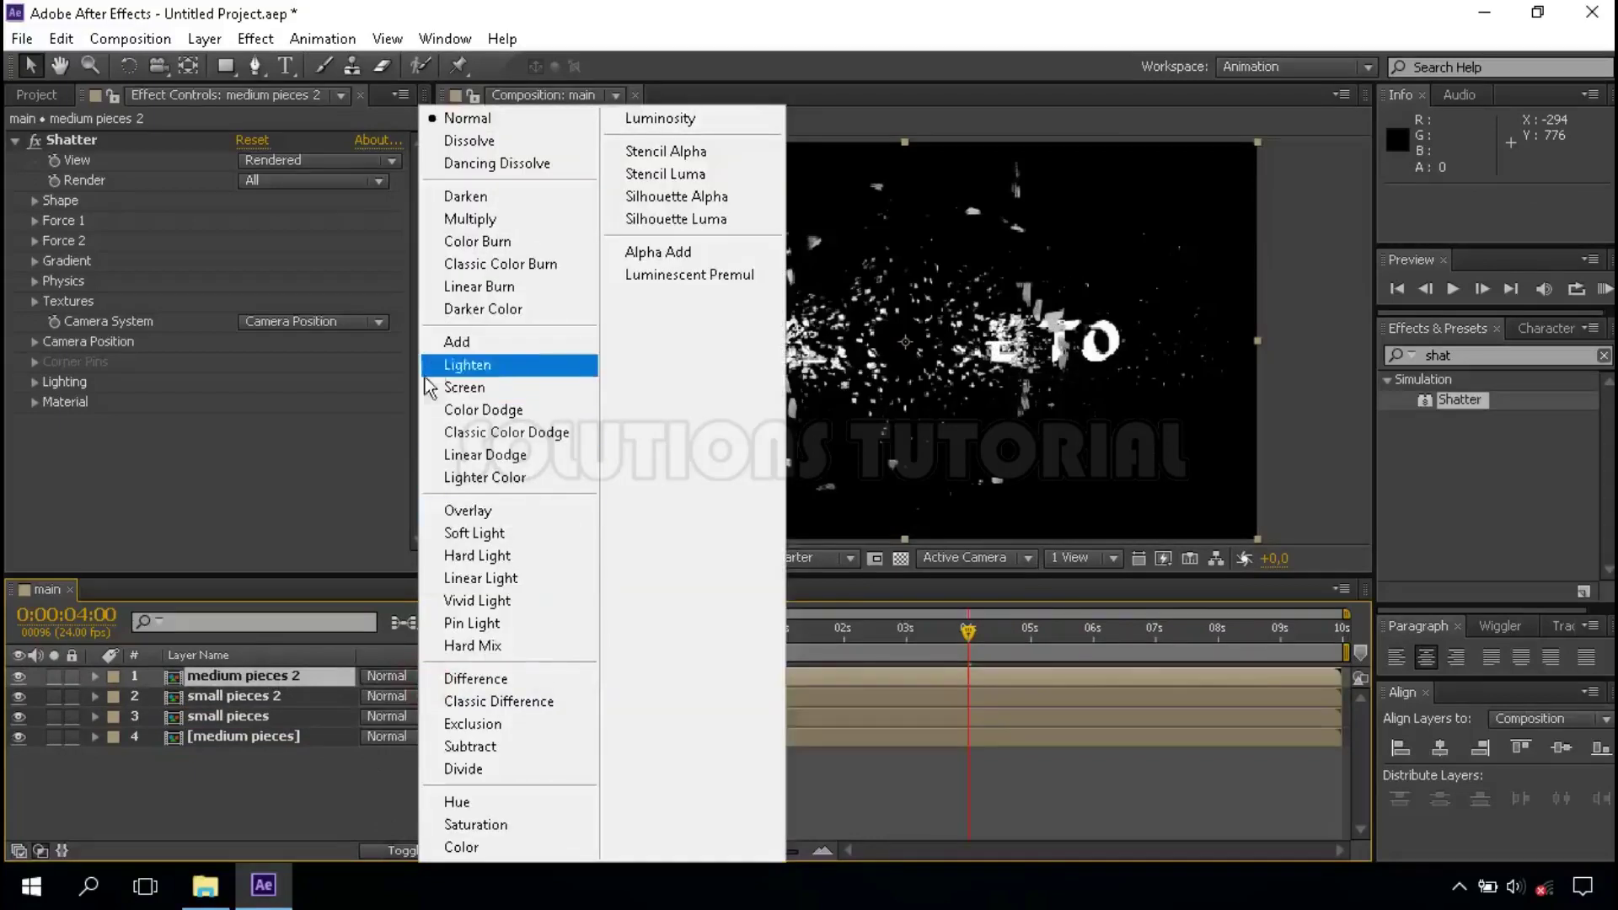
left_click(507, 196)
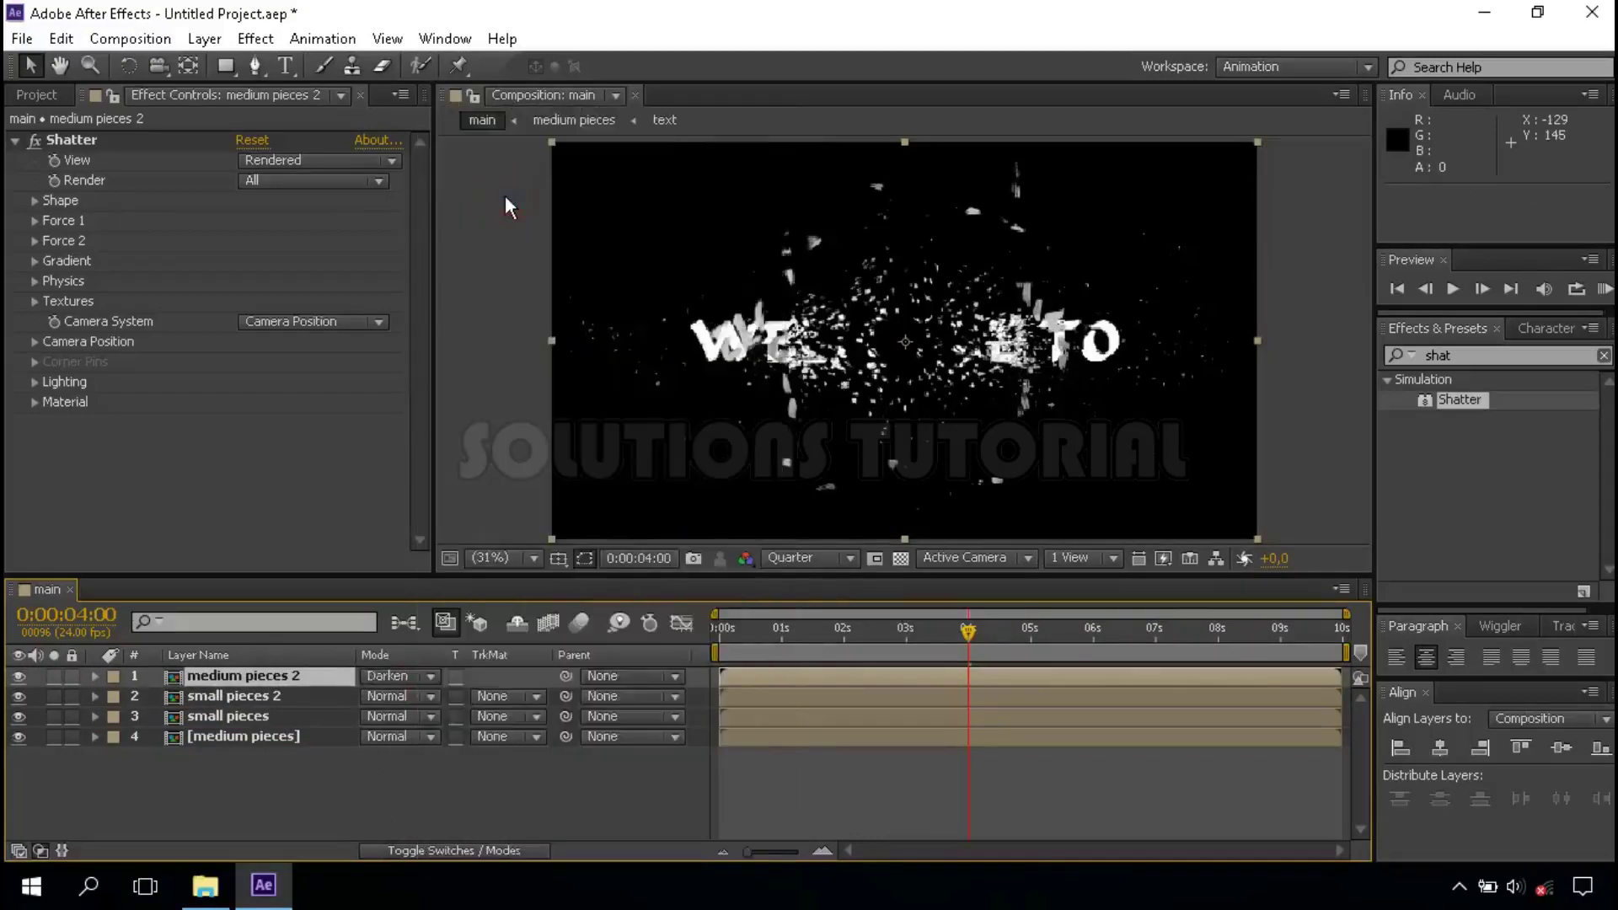
left_click(243, 675)
left_click(279, 738, "shift")
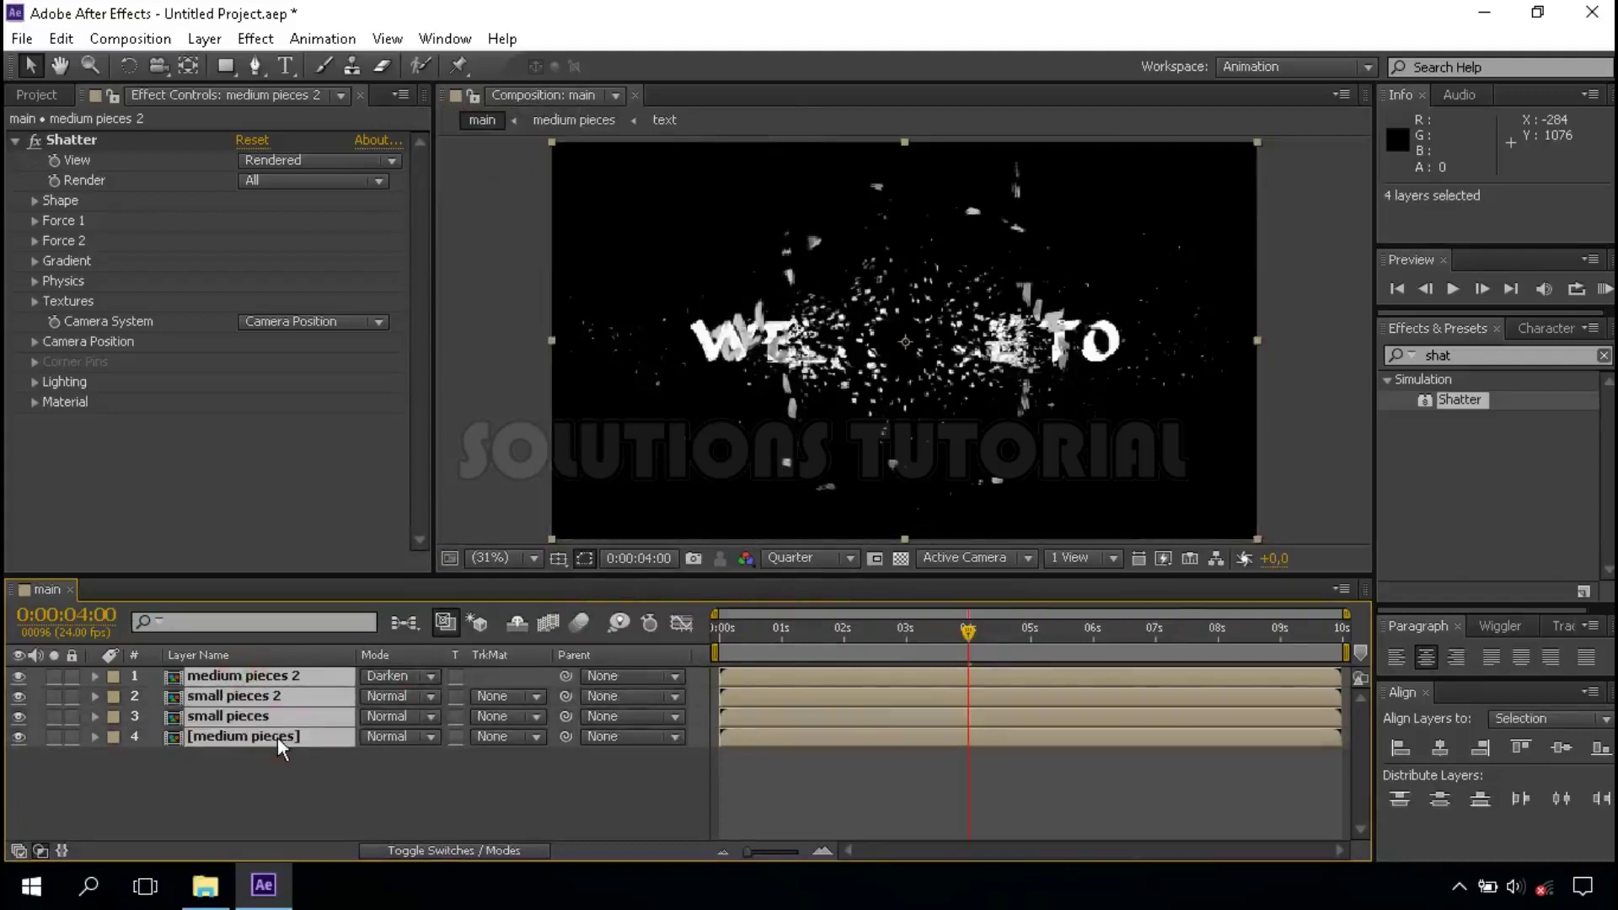
Step: Pre-compose the four shatter layers into a composition named 'animation', then go to 6 seconds
right_click(288, 679)
left_click(412, 716)
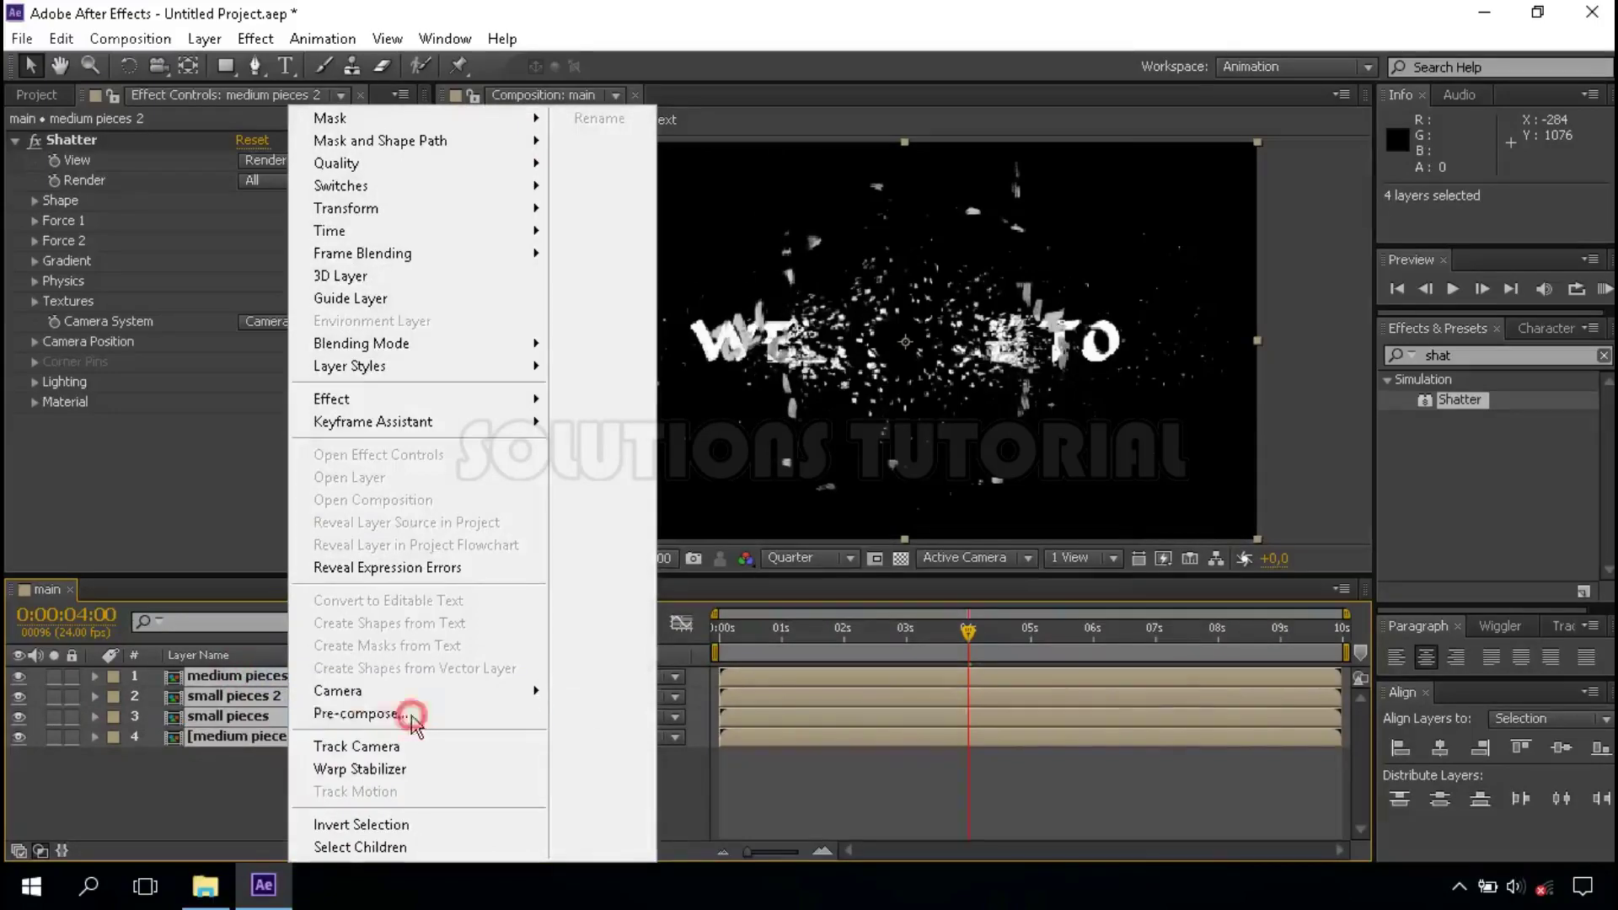
type("an")
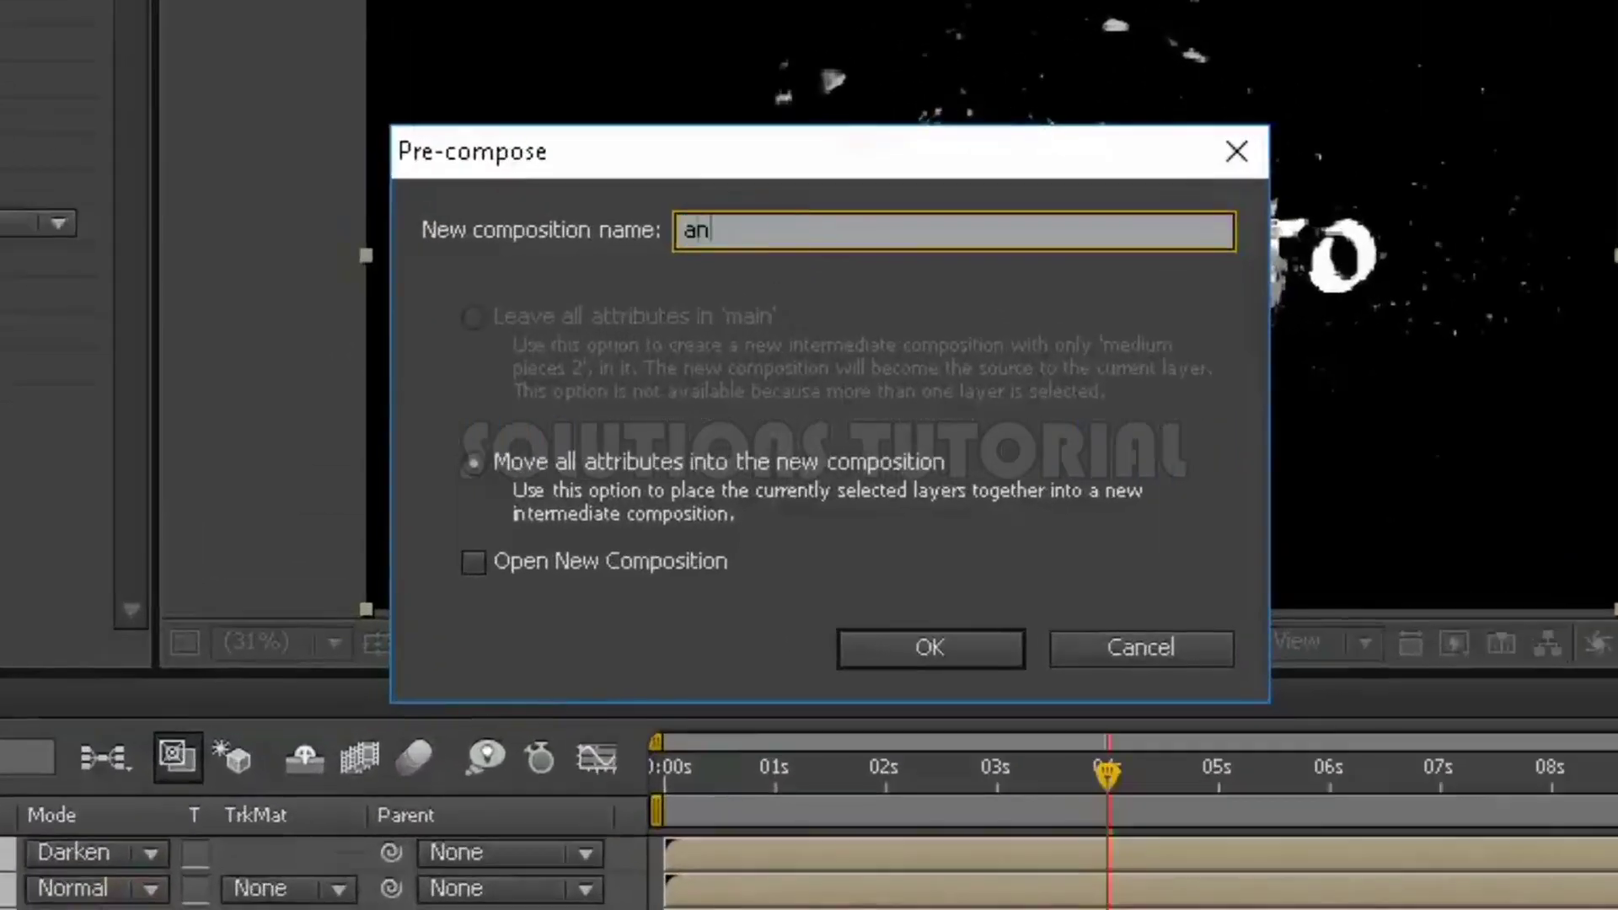
type("imation")
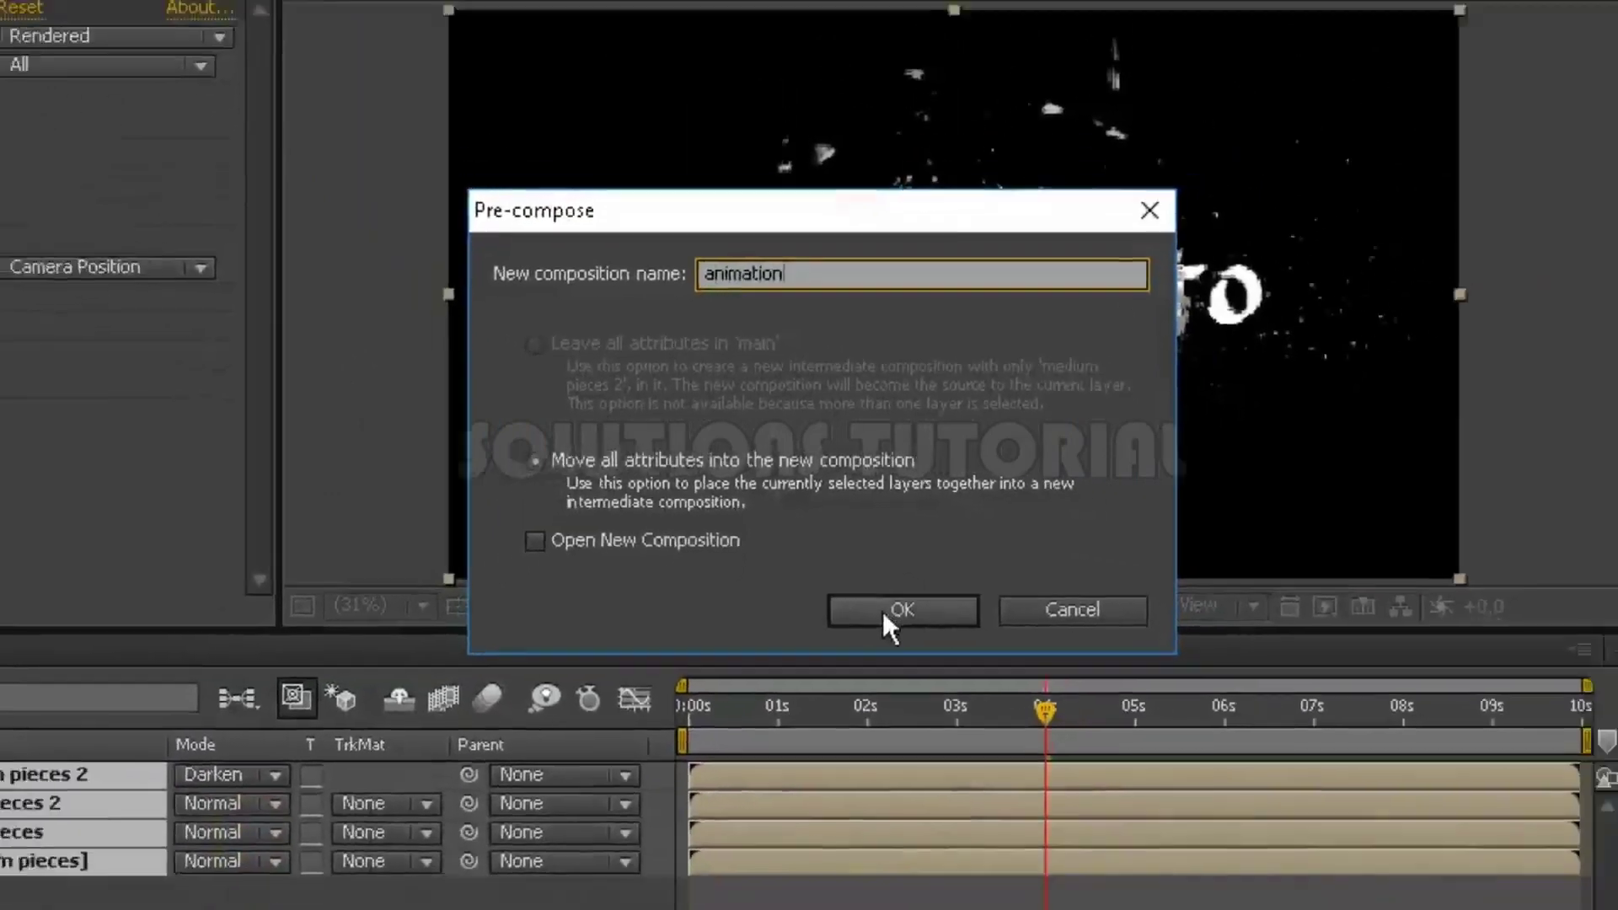
left_click(937, 653)
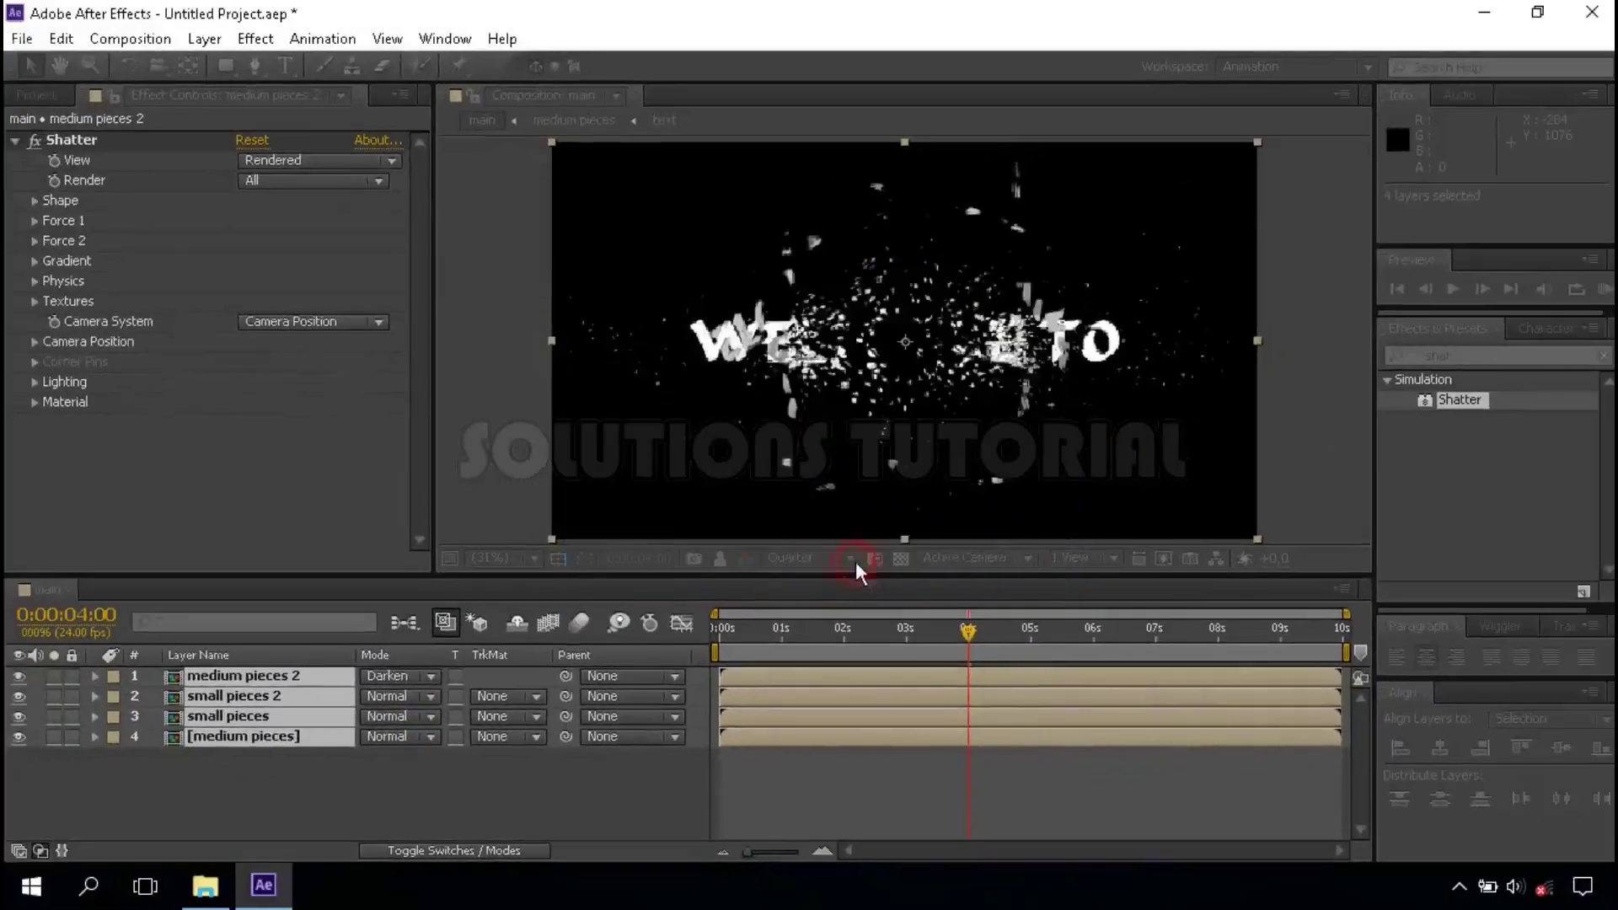
left_click(1094, 642)
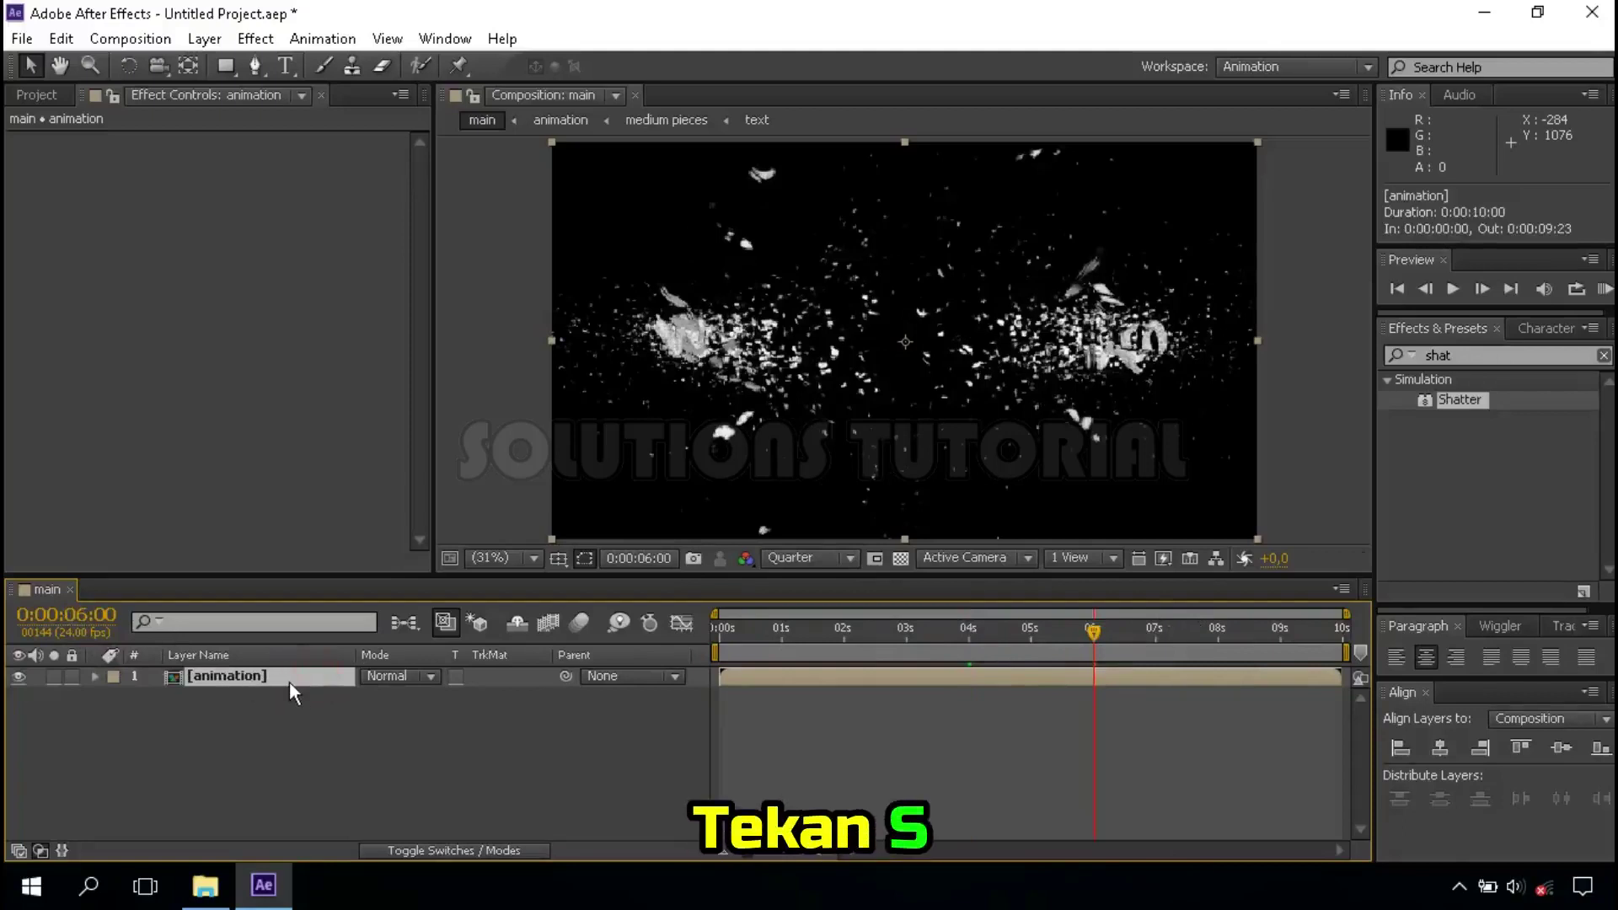
Step: Keyframe the animation layer's Scale at 6 seconds and set it to 80% at the start
key("s")
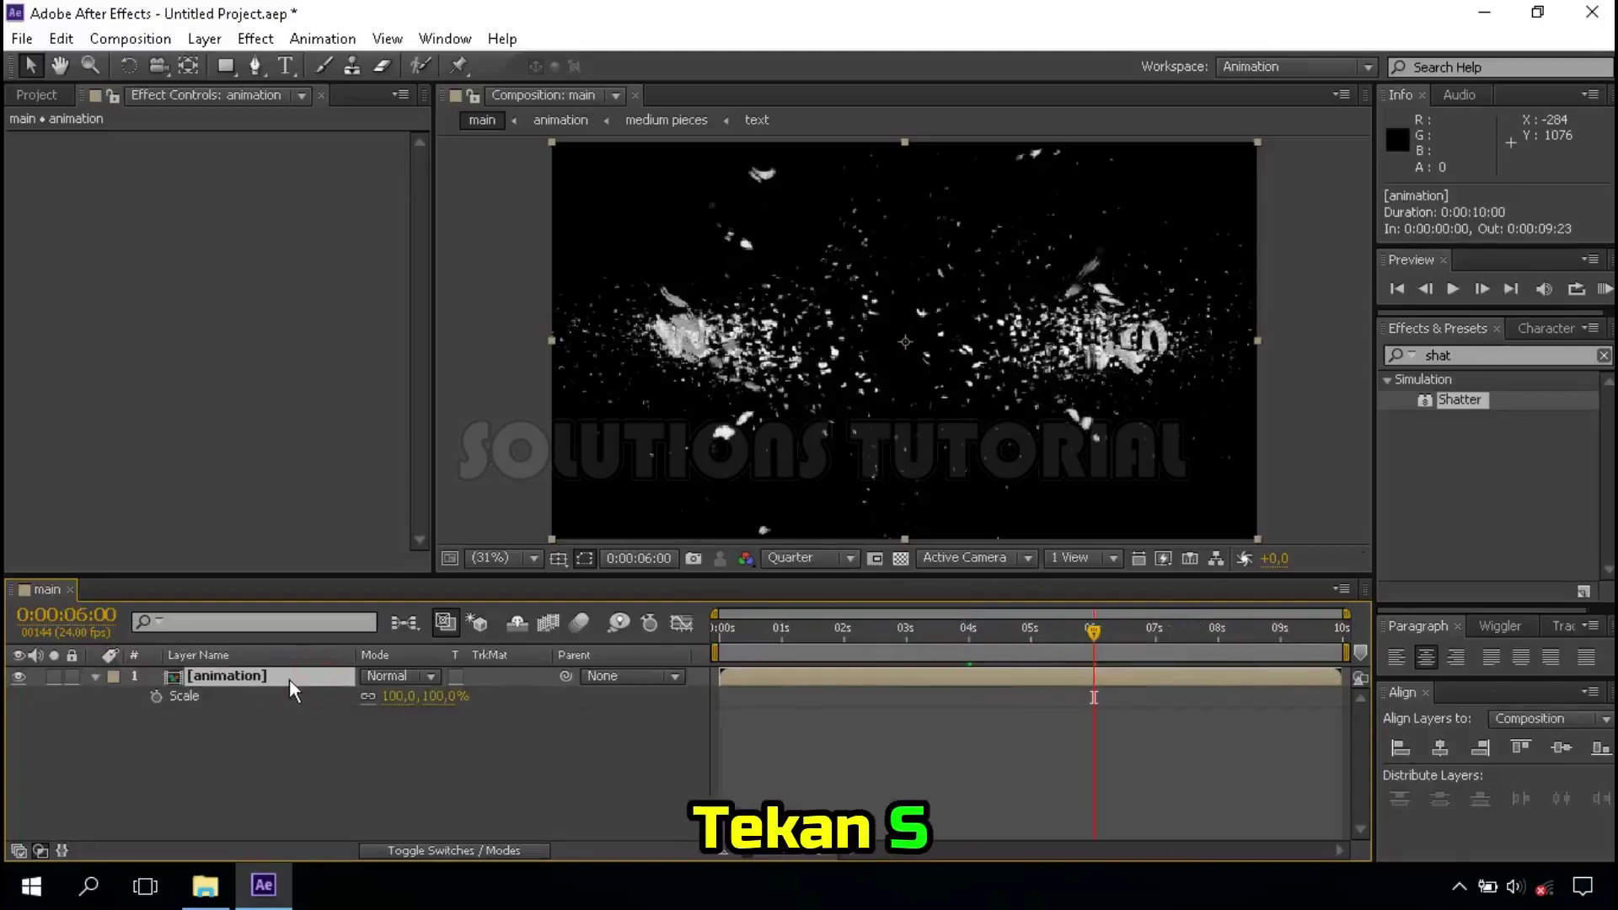
left_click(154, 696)
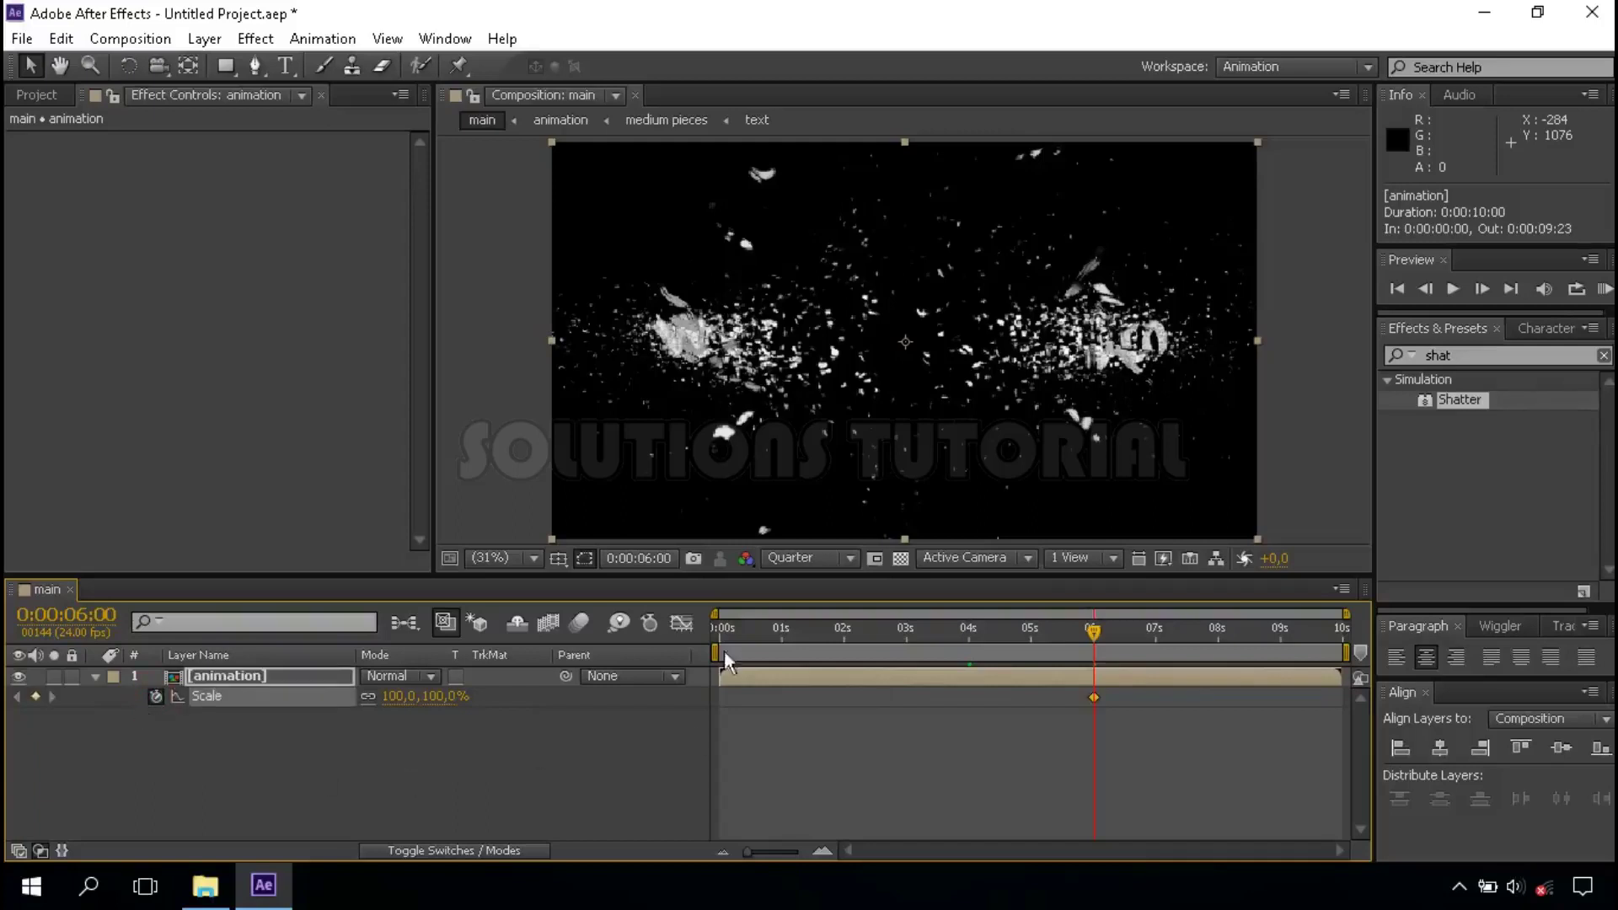
left_click(718, 630)
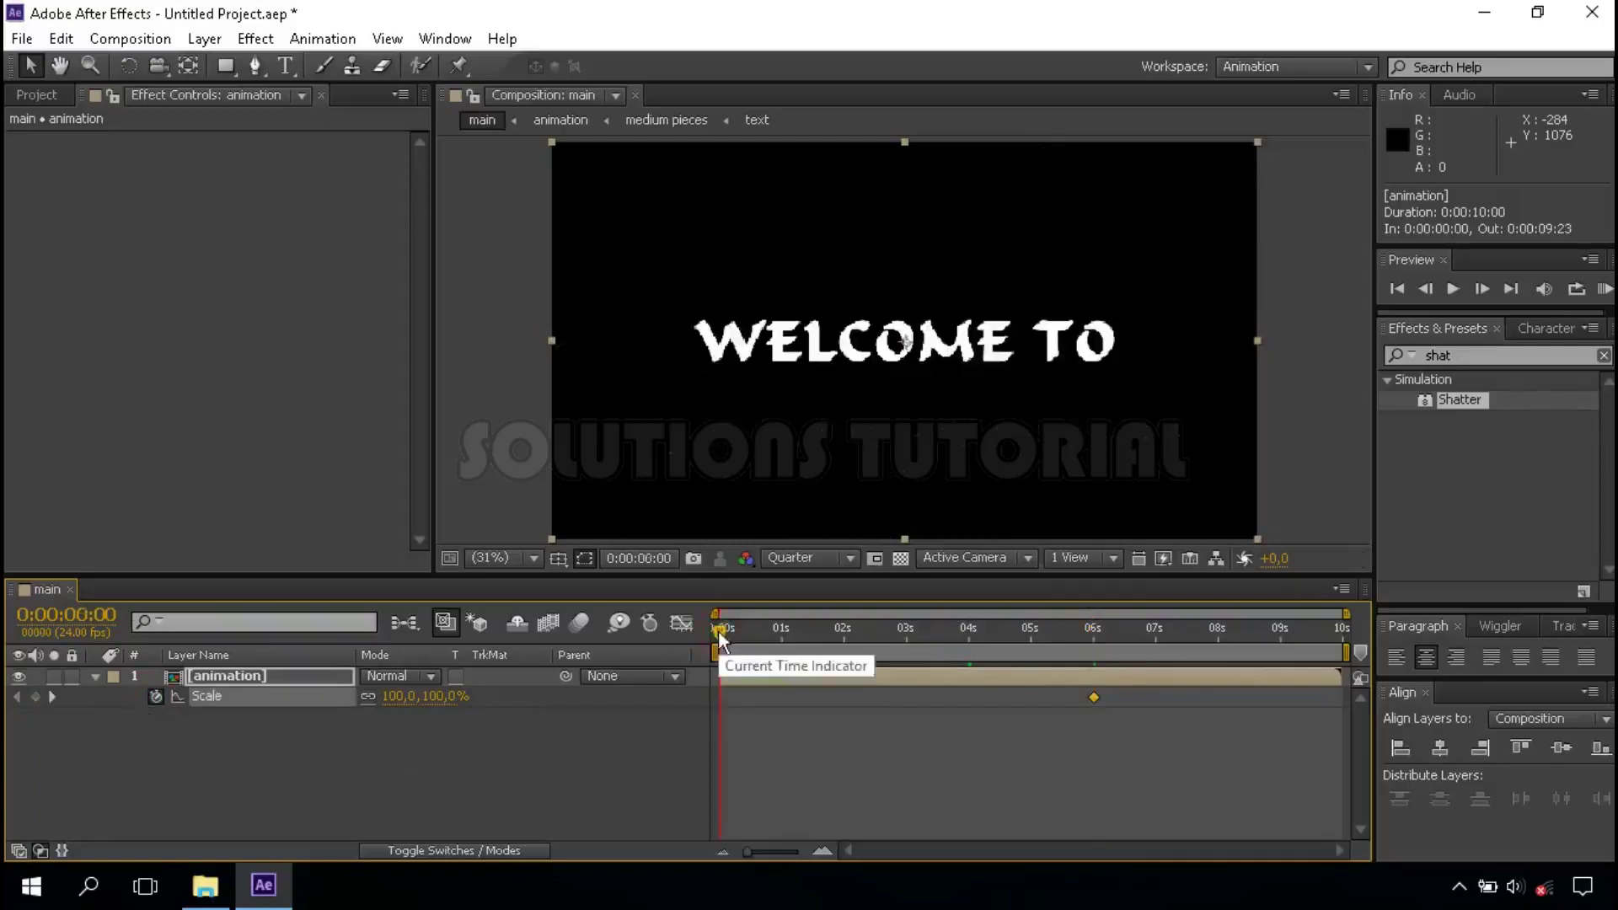
left_click(435, 700)
type("80")
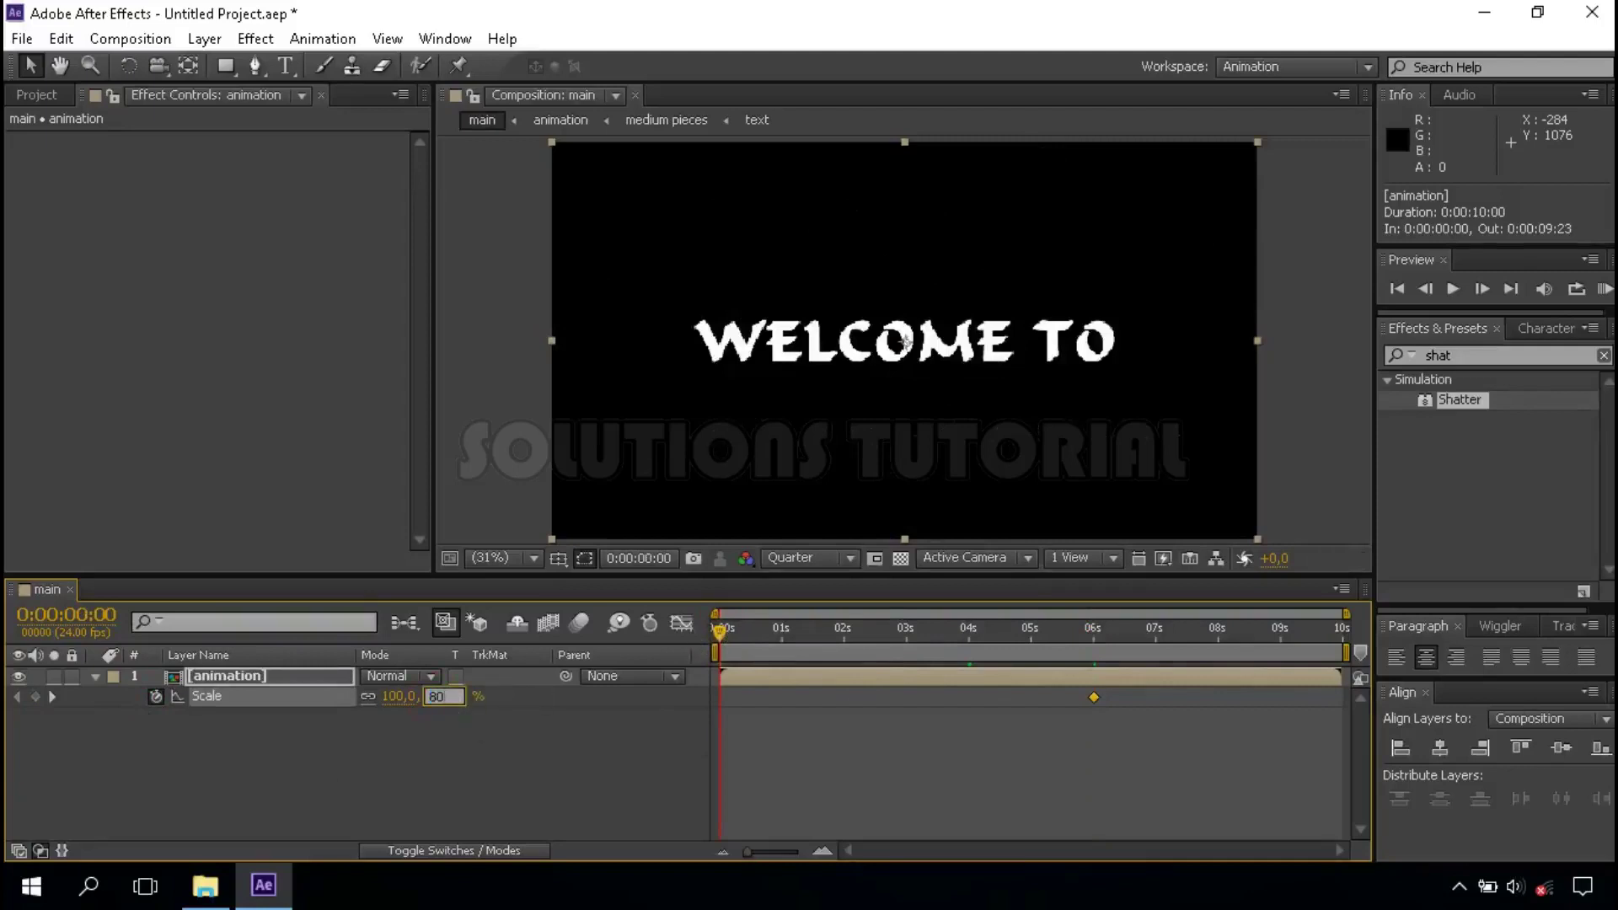
key("Return")
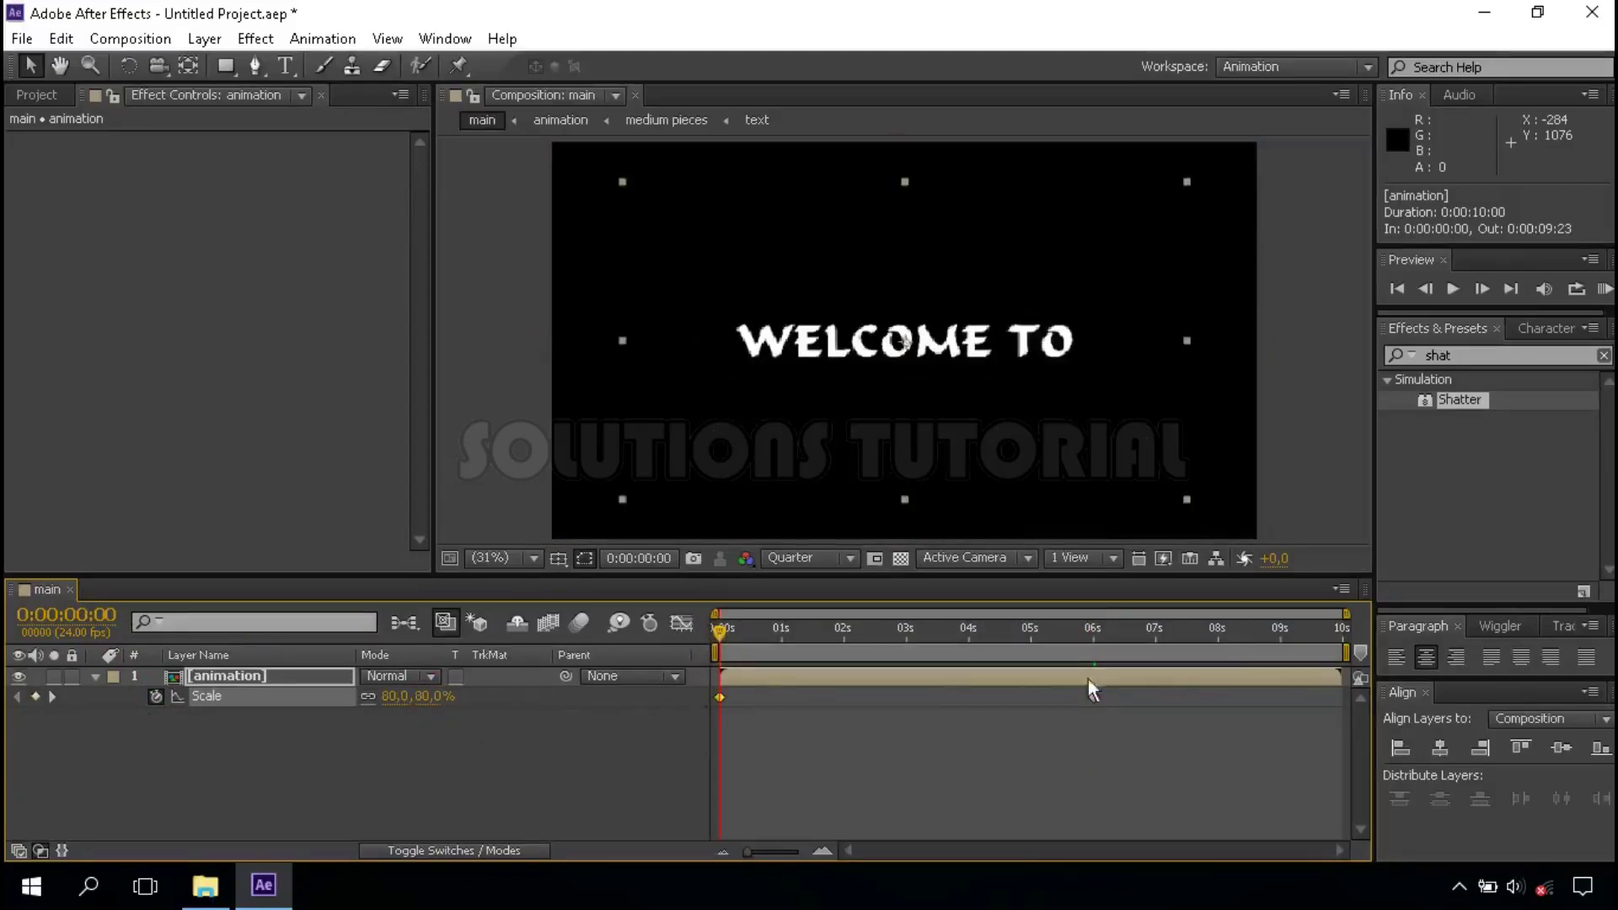
Step: Set Scale to 2000% at 6:15, then select all three Scale keyframes
left_click(1131, 636)
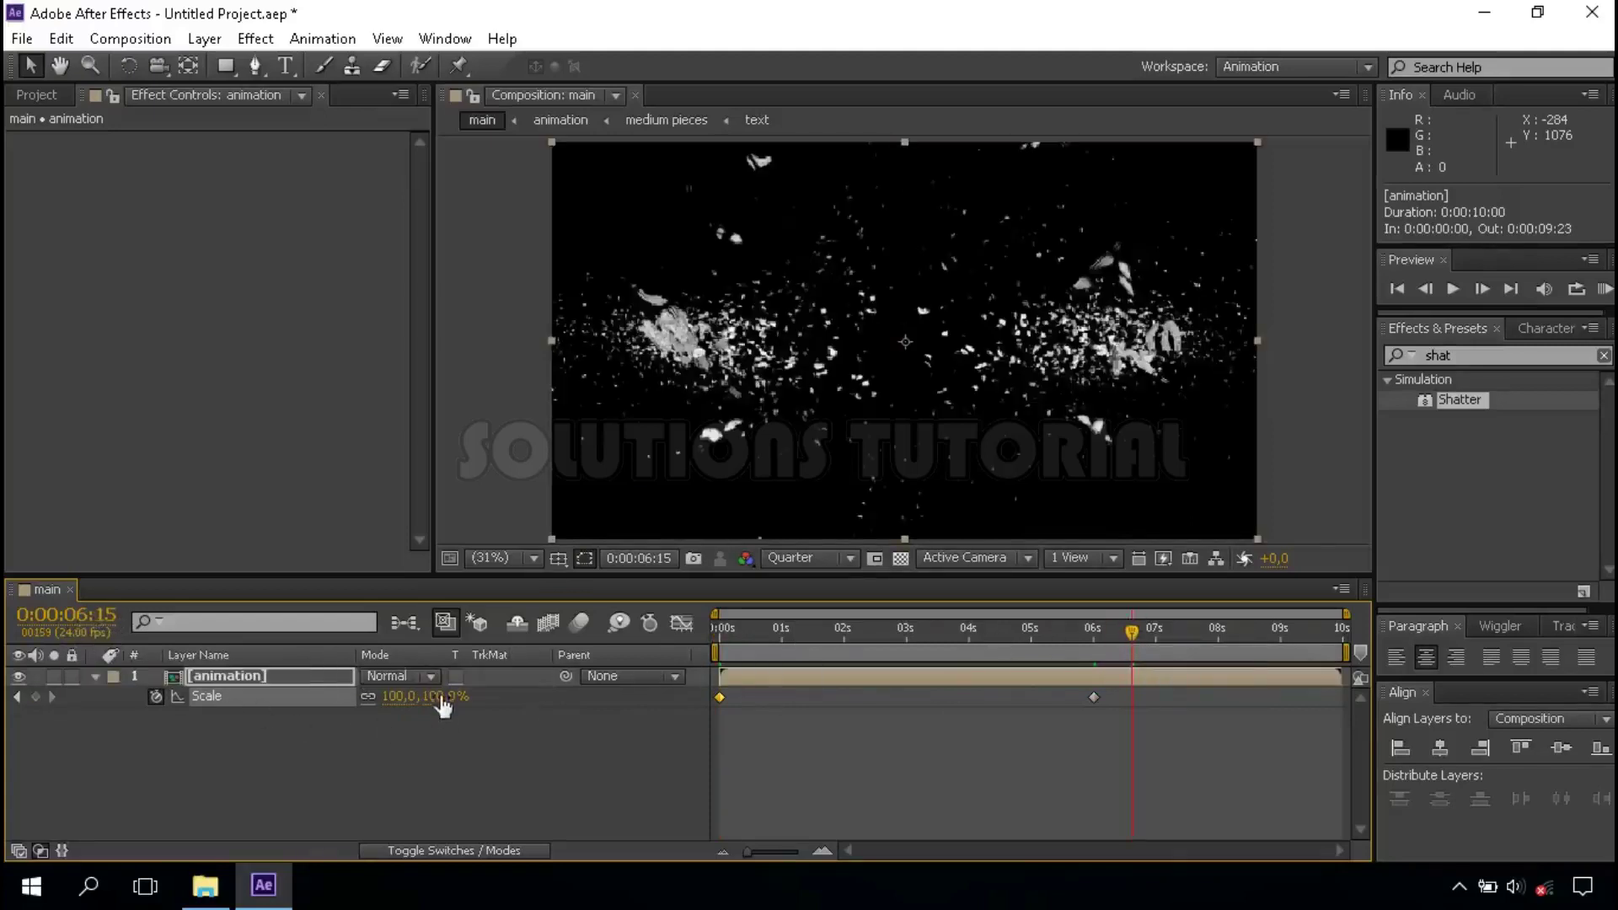
mouse_move(440, 702)
left_mouse_down()
mouse_move(430, 717)
mouse_move(641, 704)
left_mouse_up()
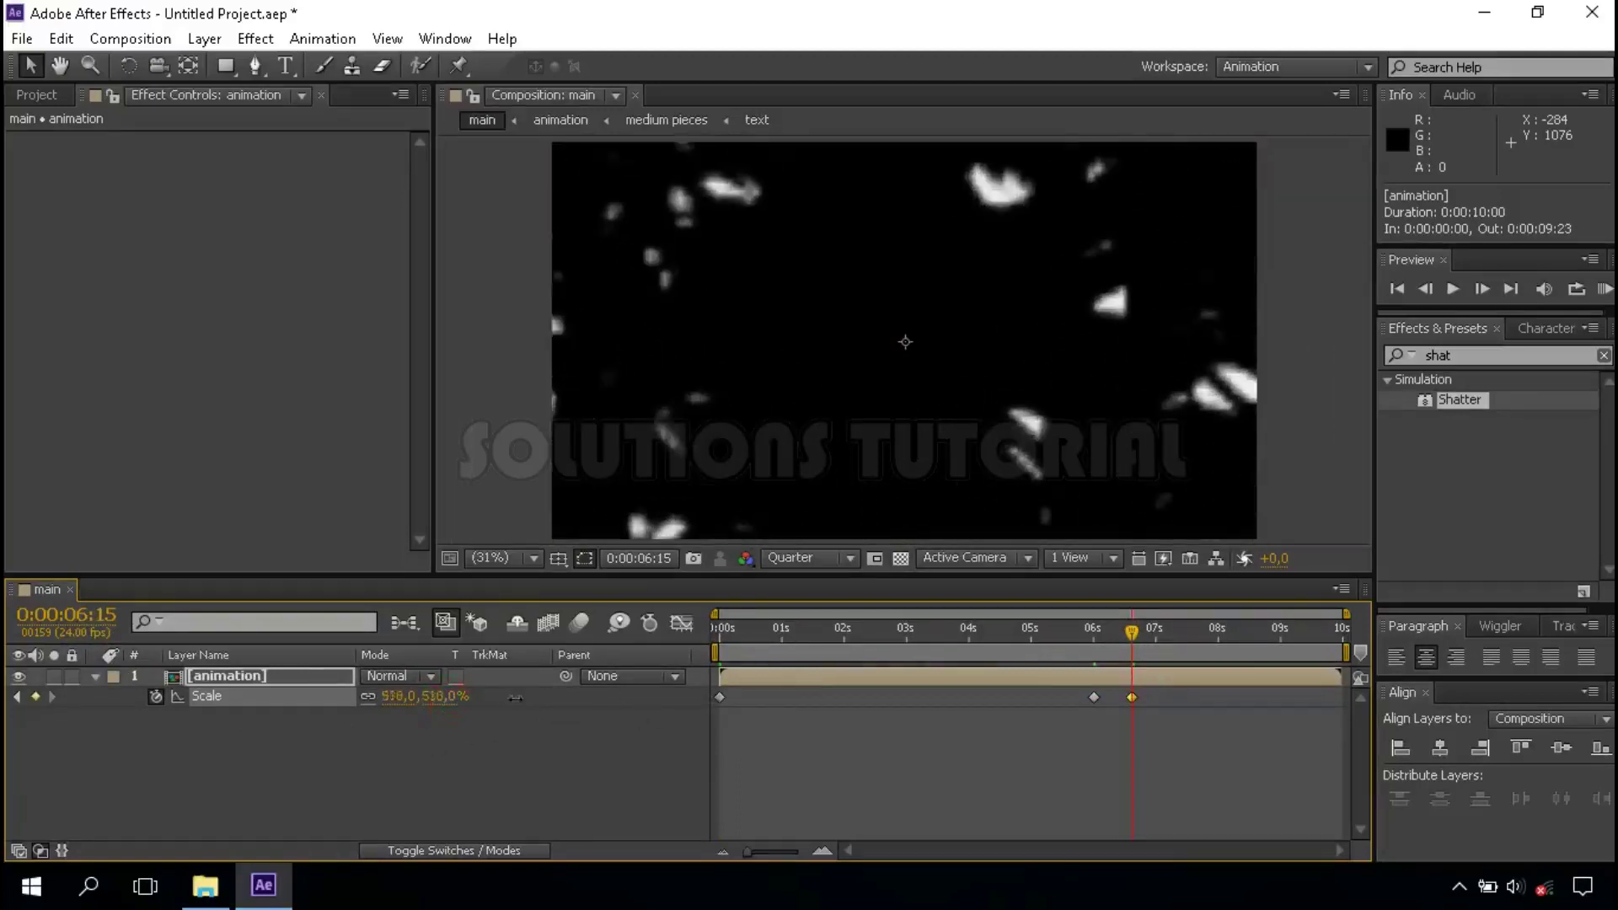
left_click_drag(444, 708, 977, 707)
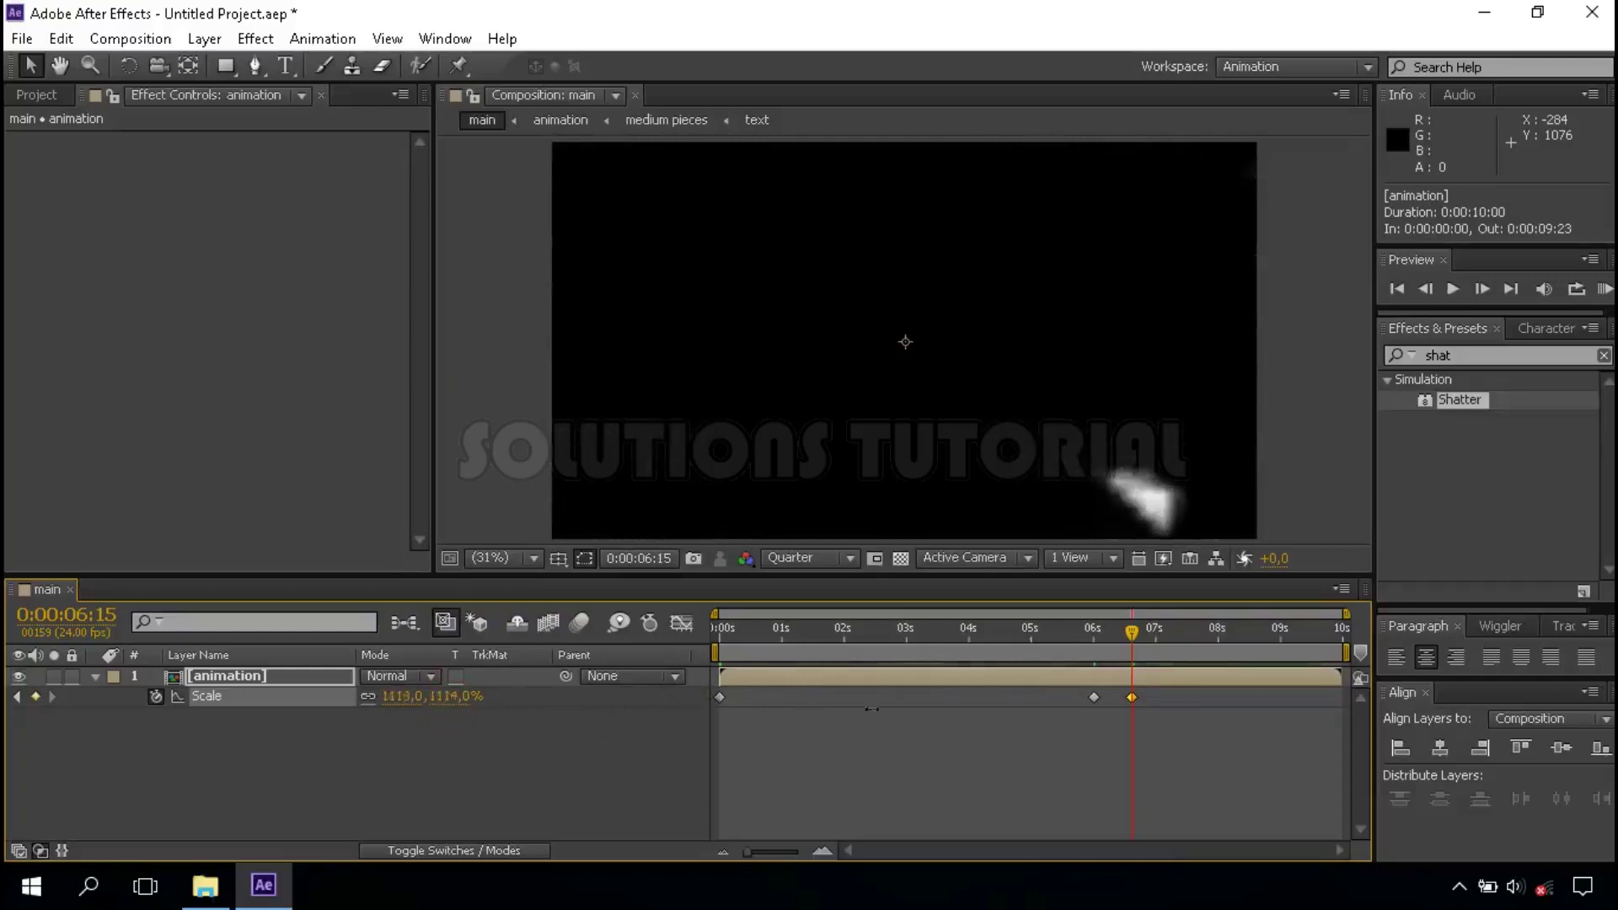
left_click_drag(447, 708, 876, 714)
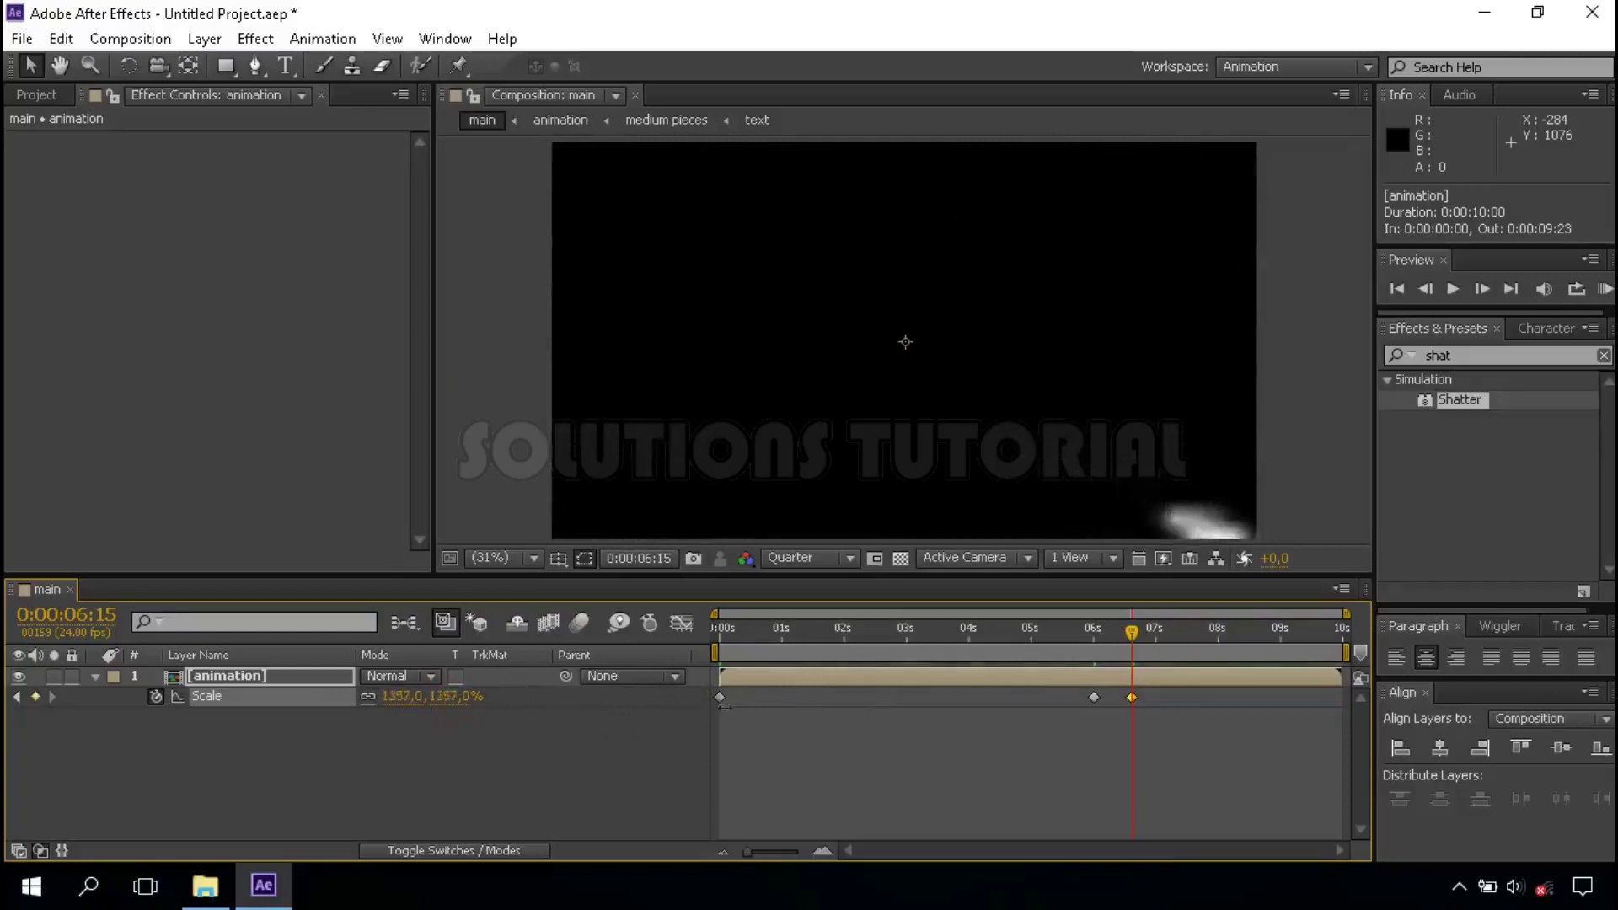
left_click(452, 697)
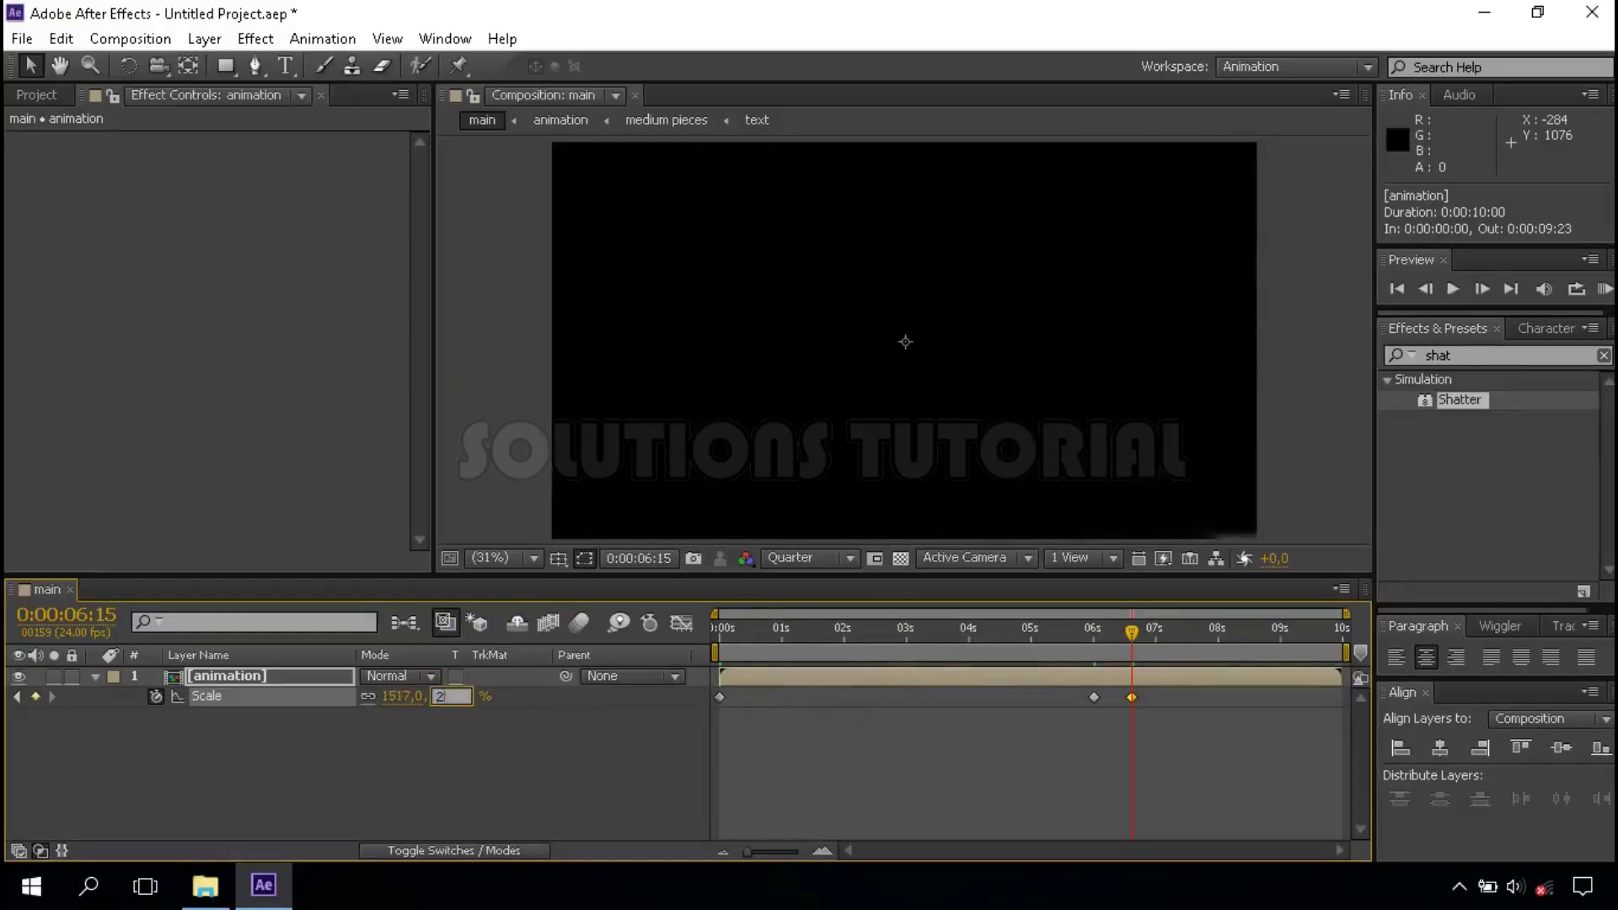
type("2000,0,2000")
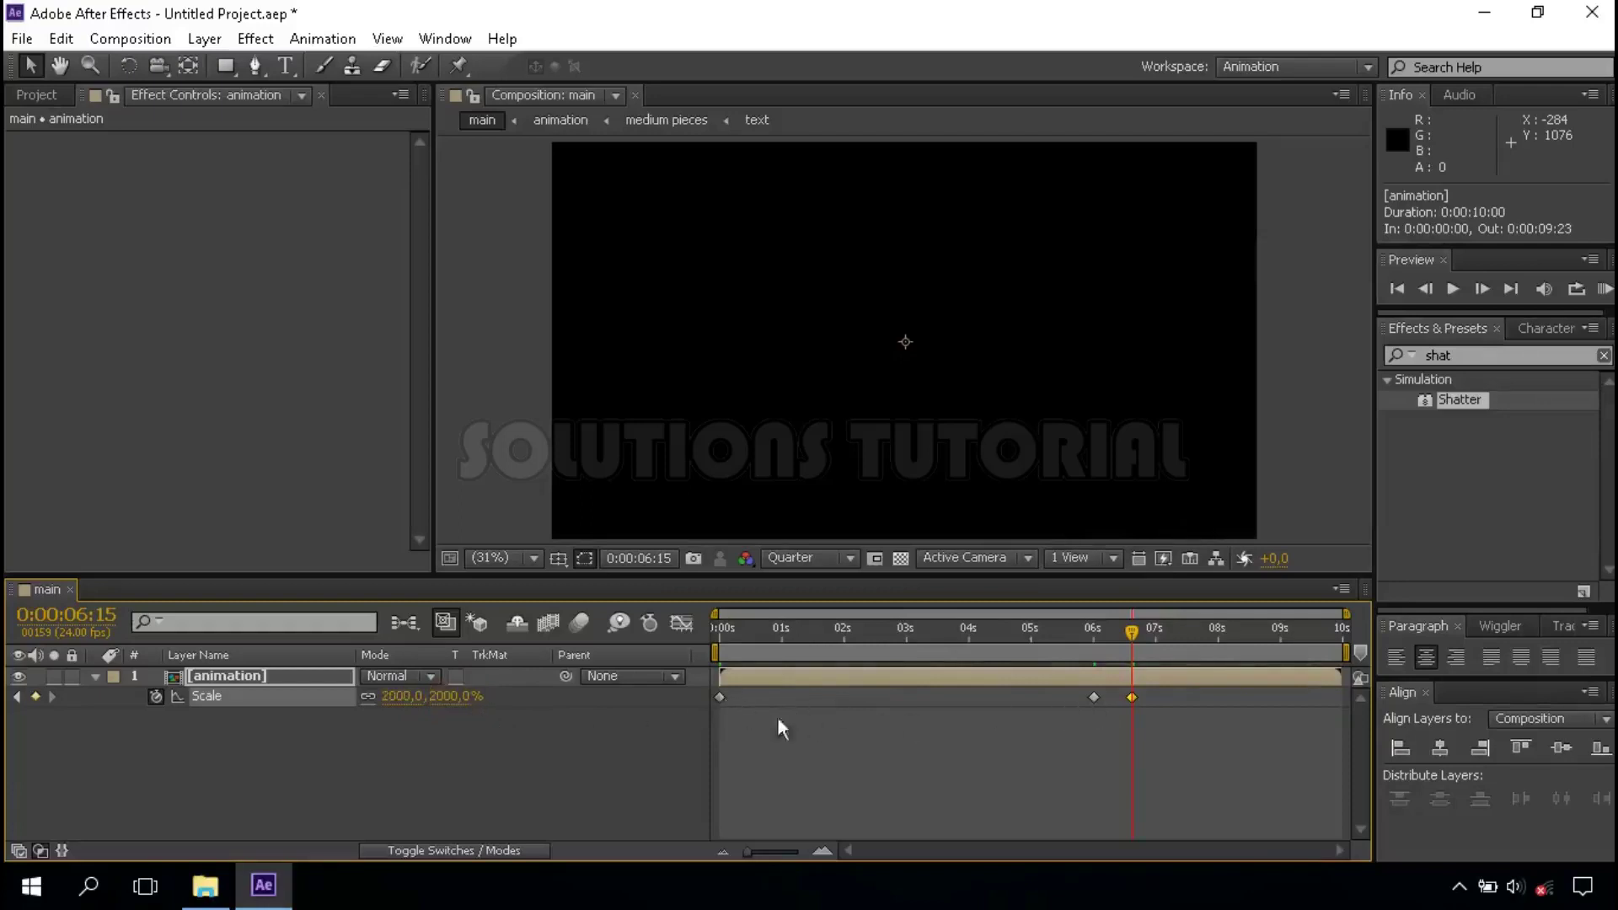
mouse_move(718, 713)
left_mouse_down()
mouse_move(1158, 694)
mouse_move(1145, 713)
left_mouse_up()
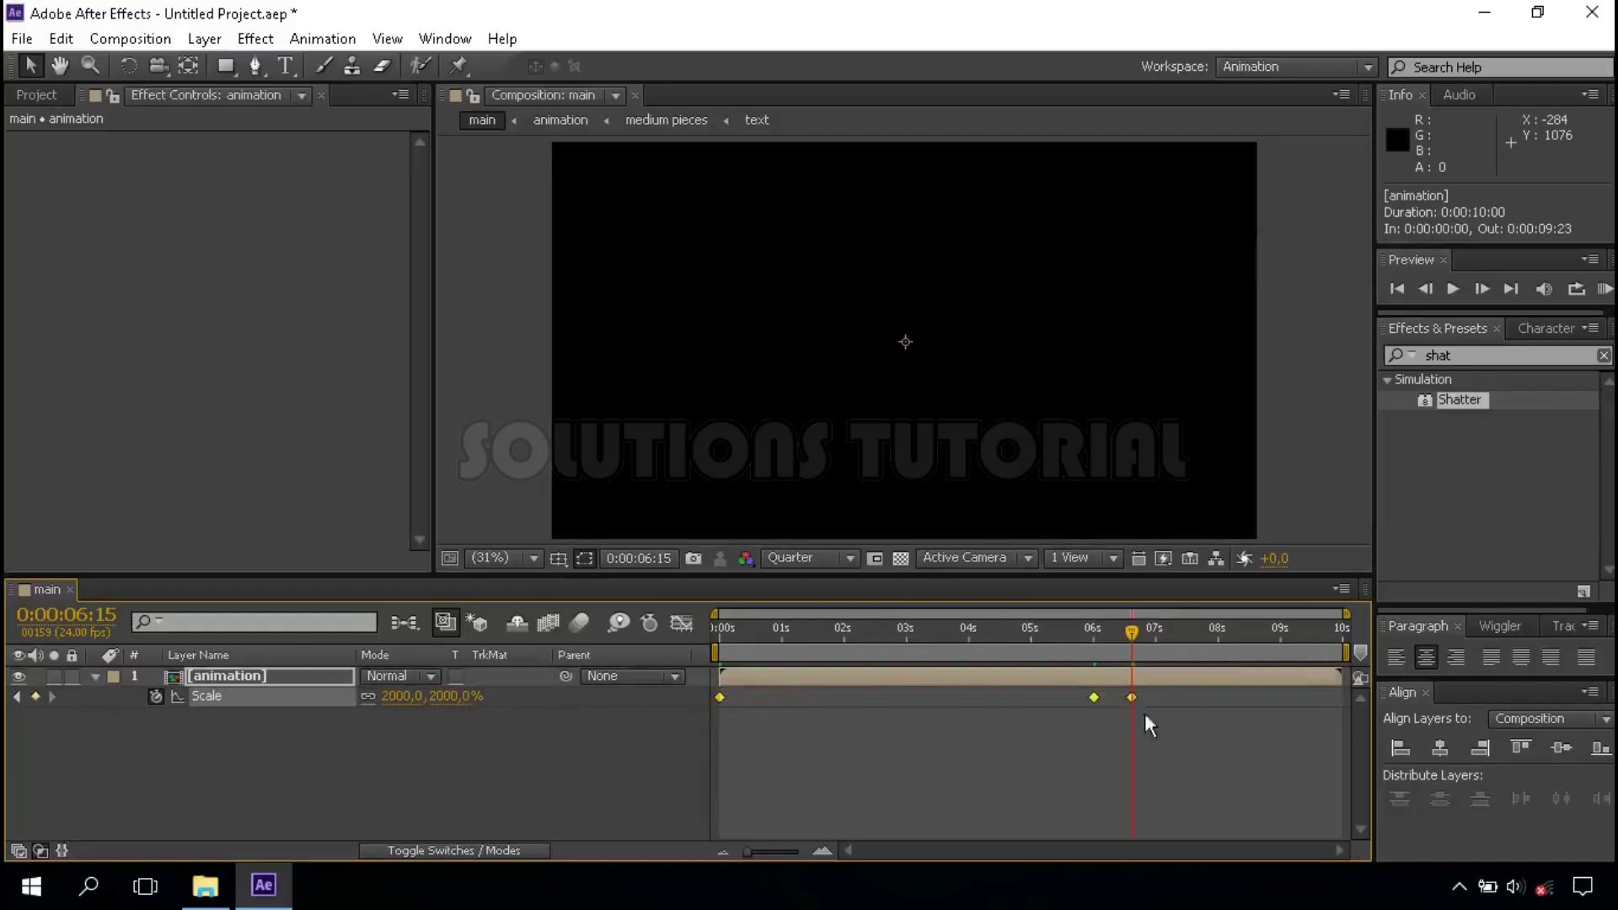
Step: Apply Easy Ease to the selected Scale keyframes
right_click(1092, 696)
mouse_move(1130, 679)
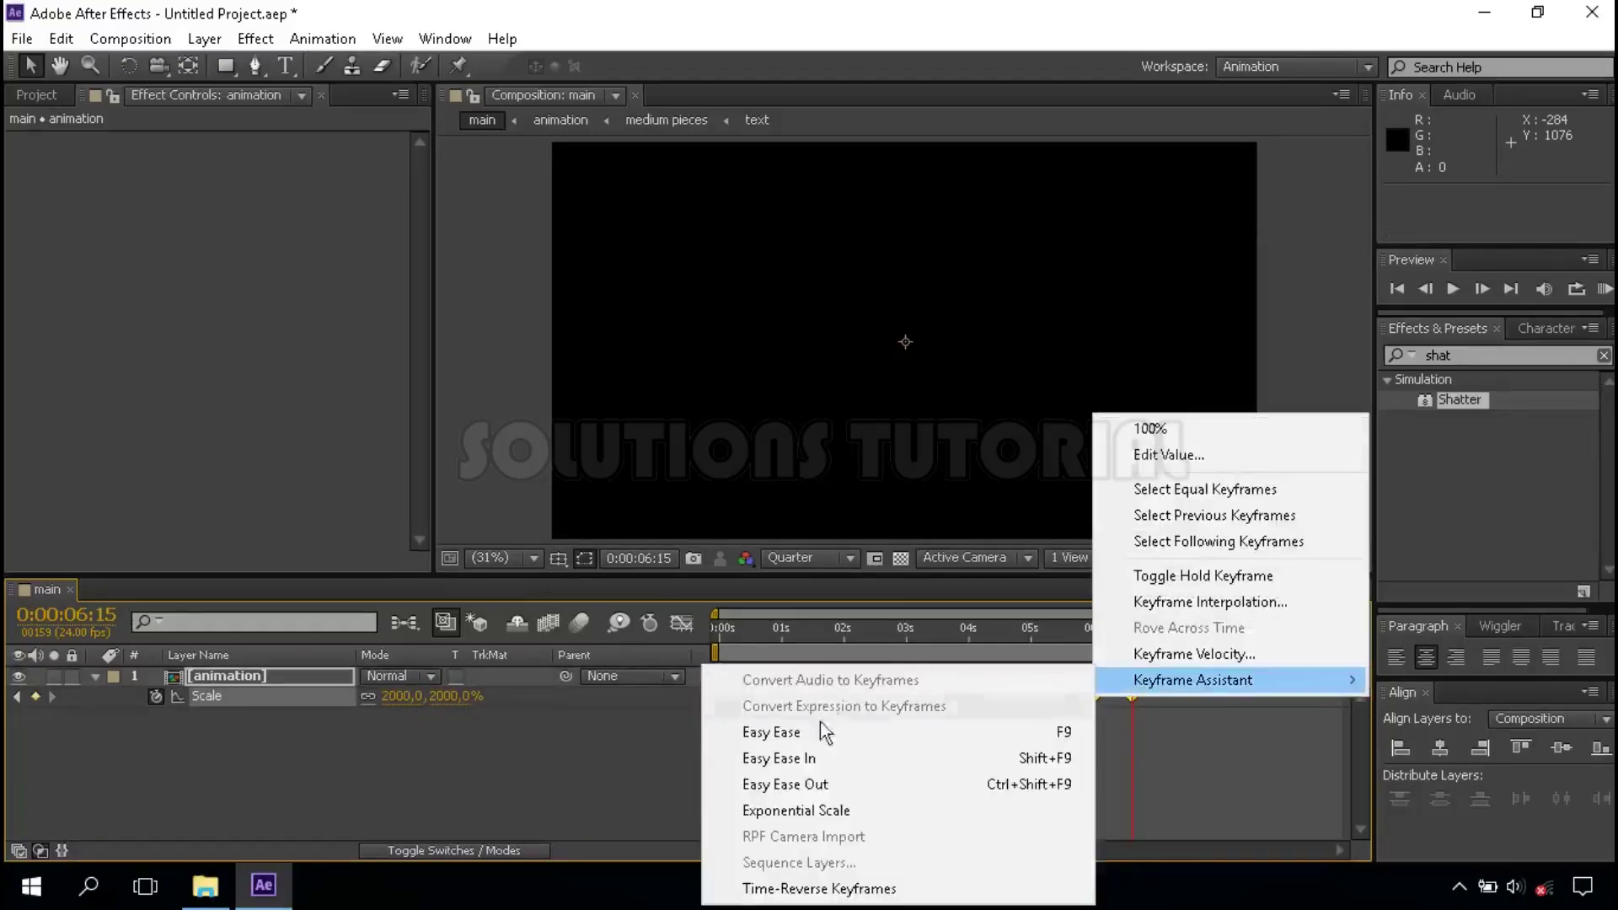
left_click(860, 730)
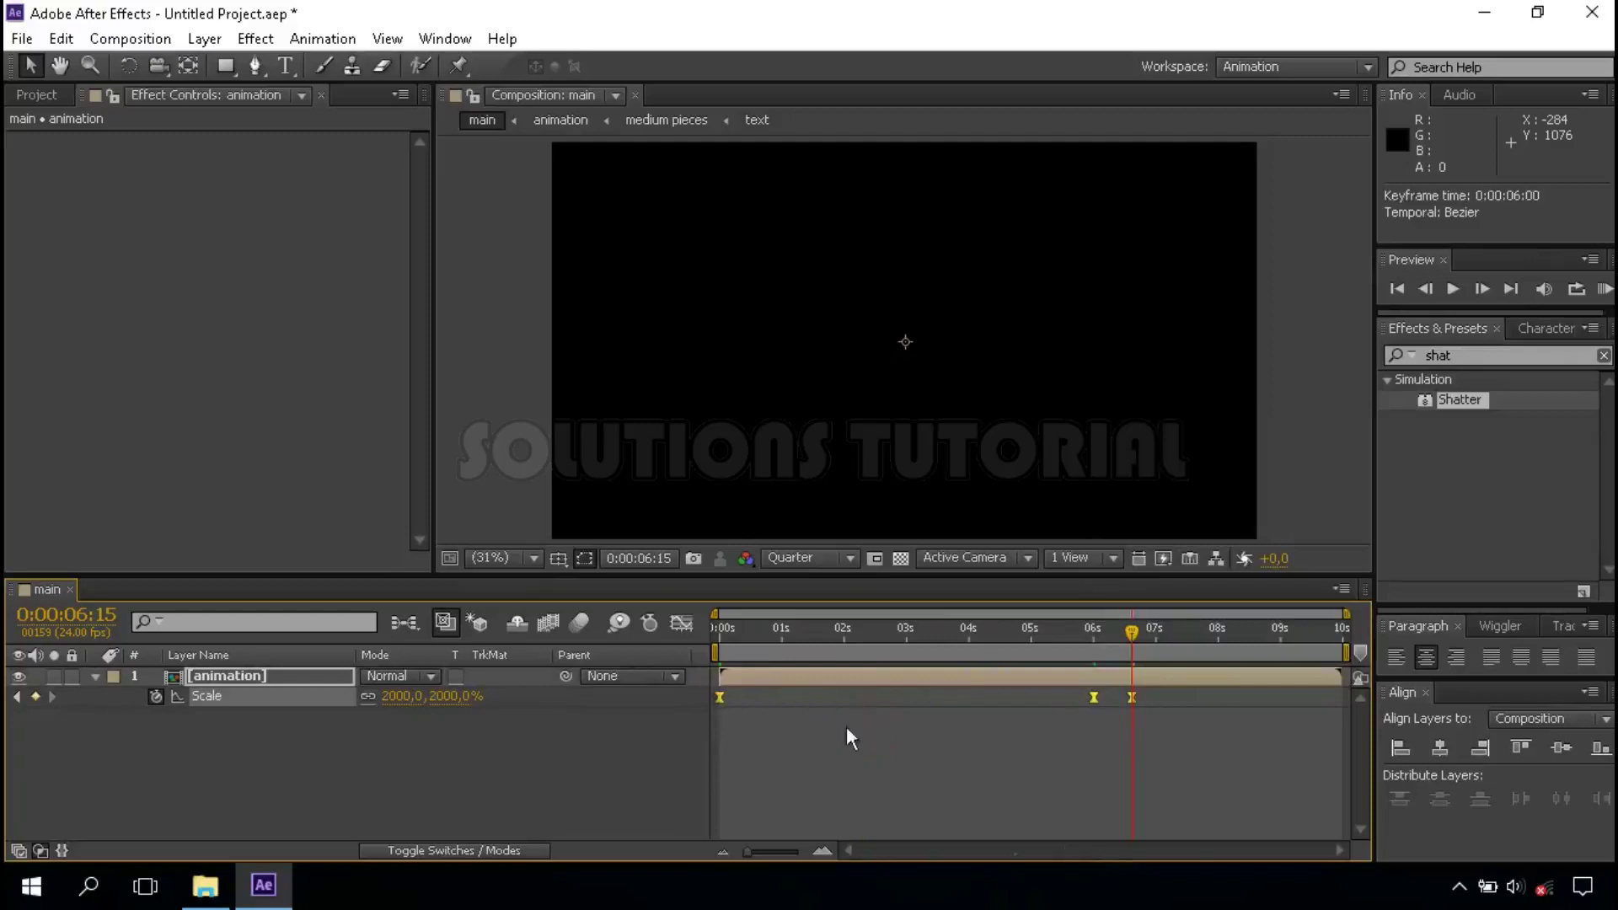
Step: In the Graph Editor, stretch the ease influence to about 62% so the zoom surges late
left_click(676, 623)
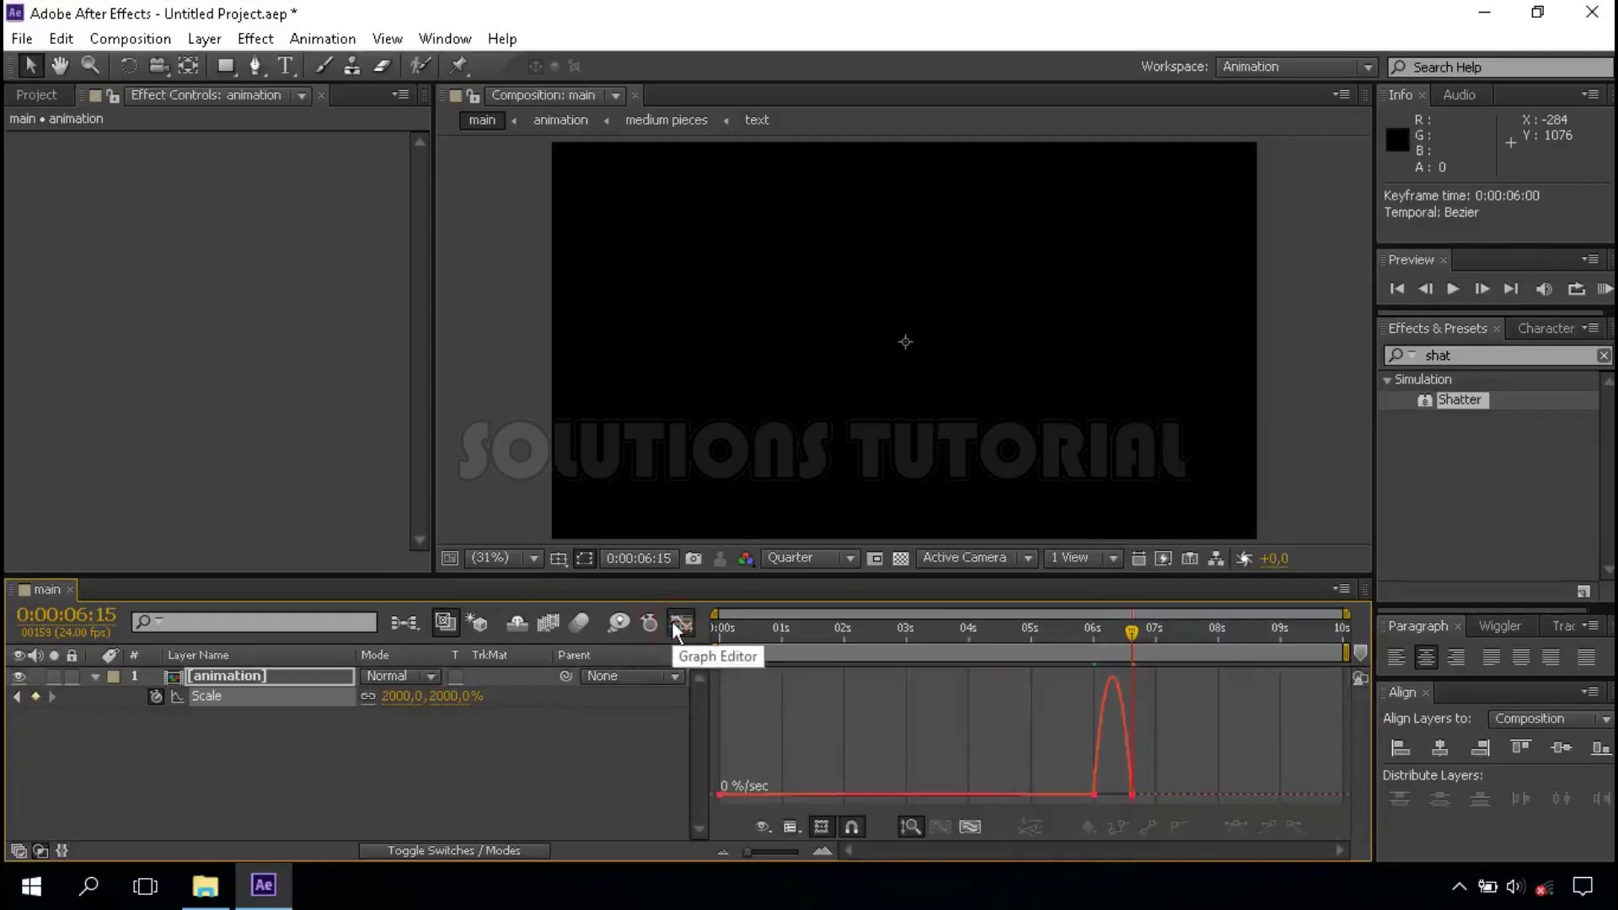
left_click(823, 848)
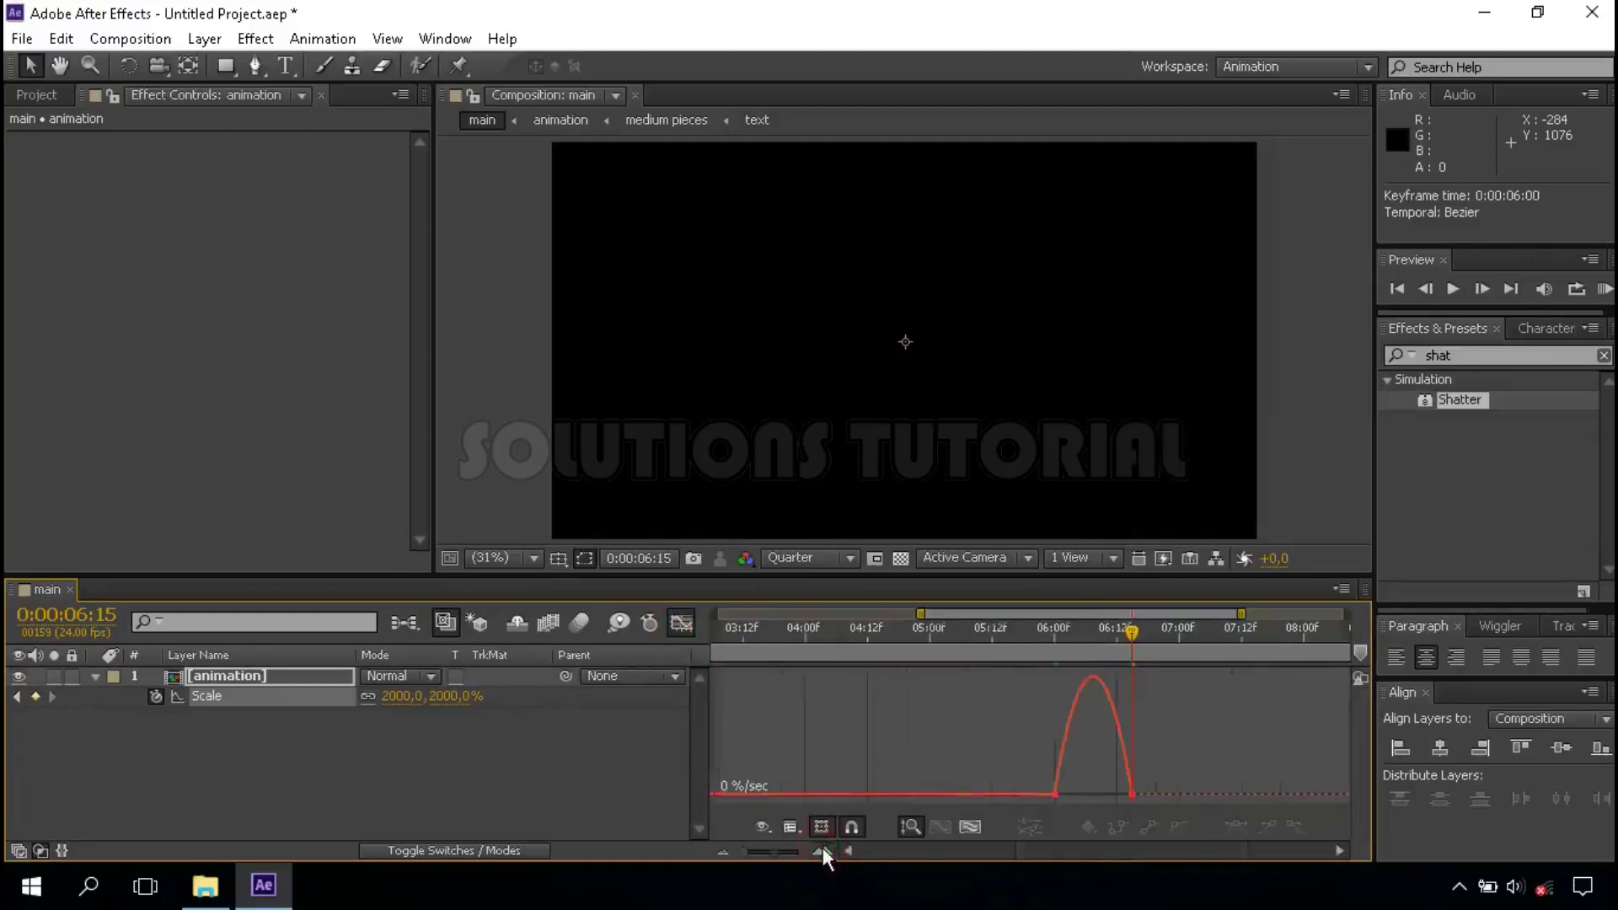
left_click(822, 848)
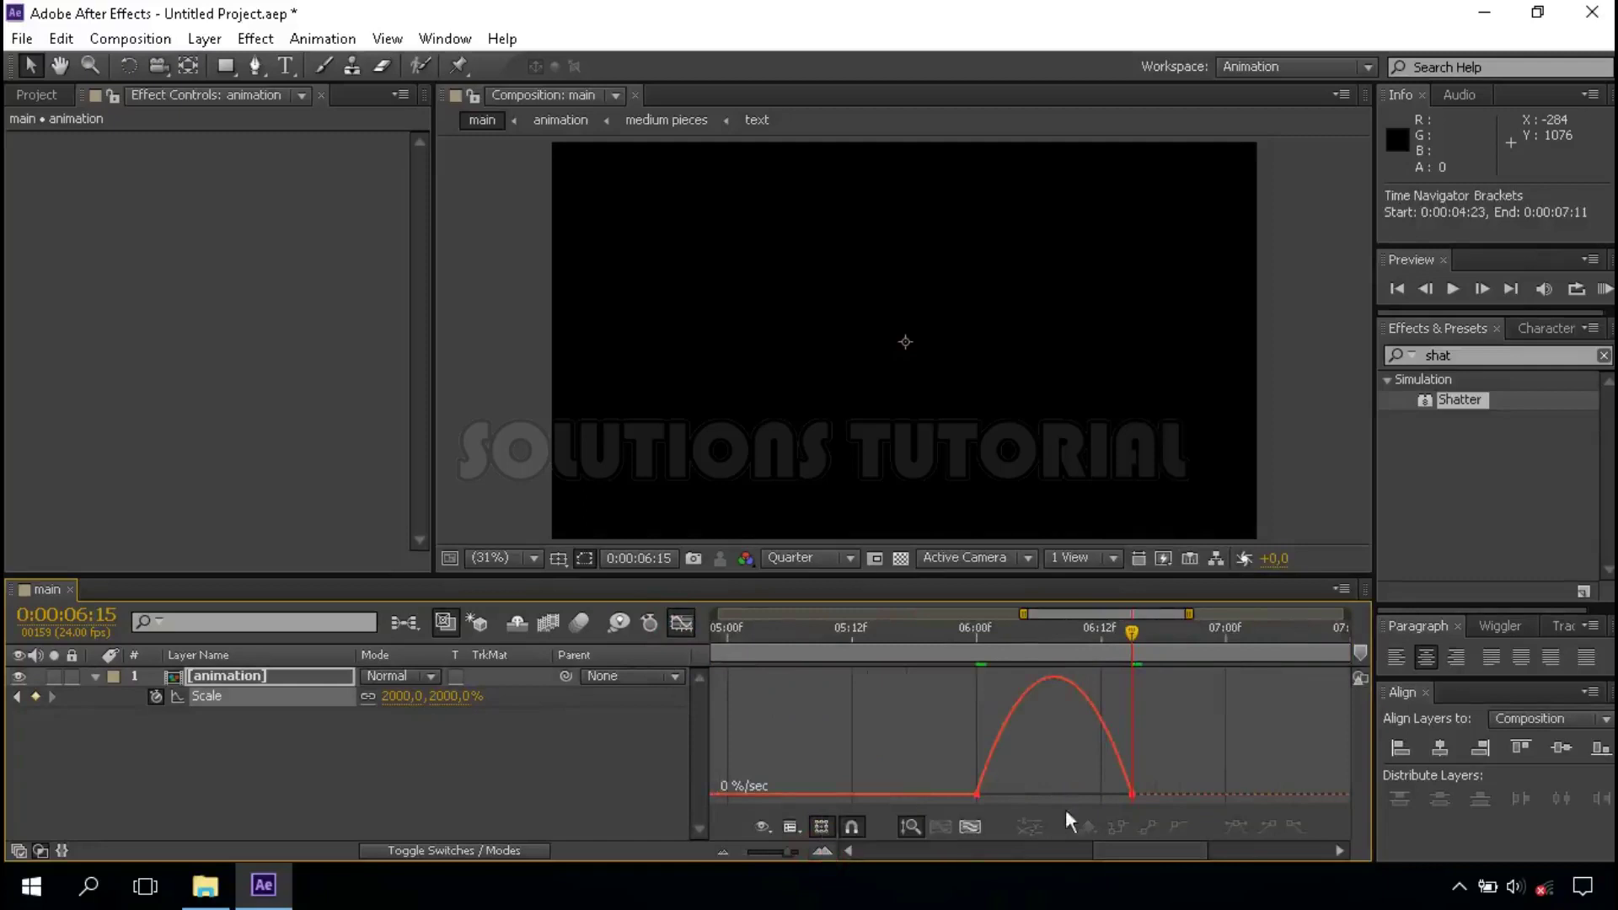
right_click(1149, 723)
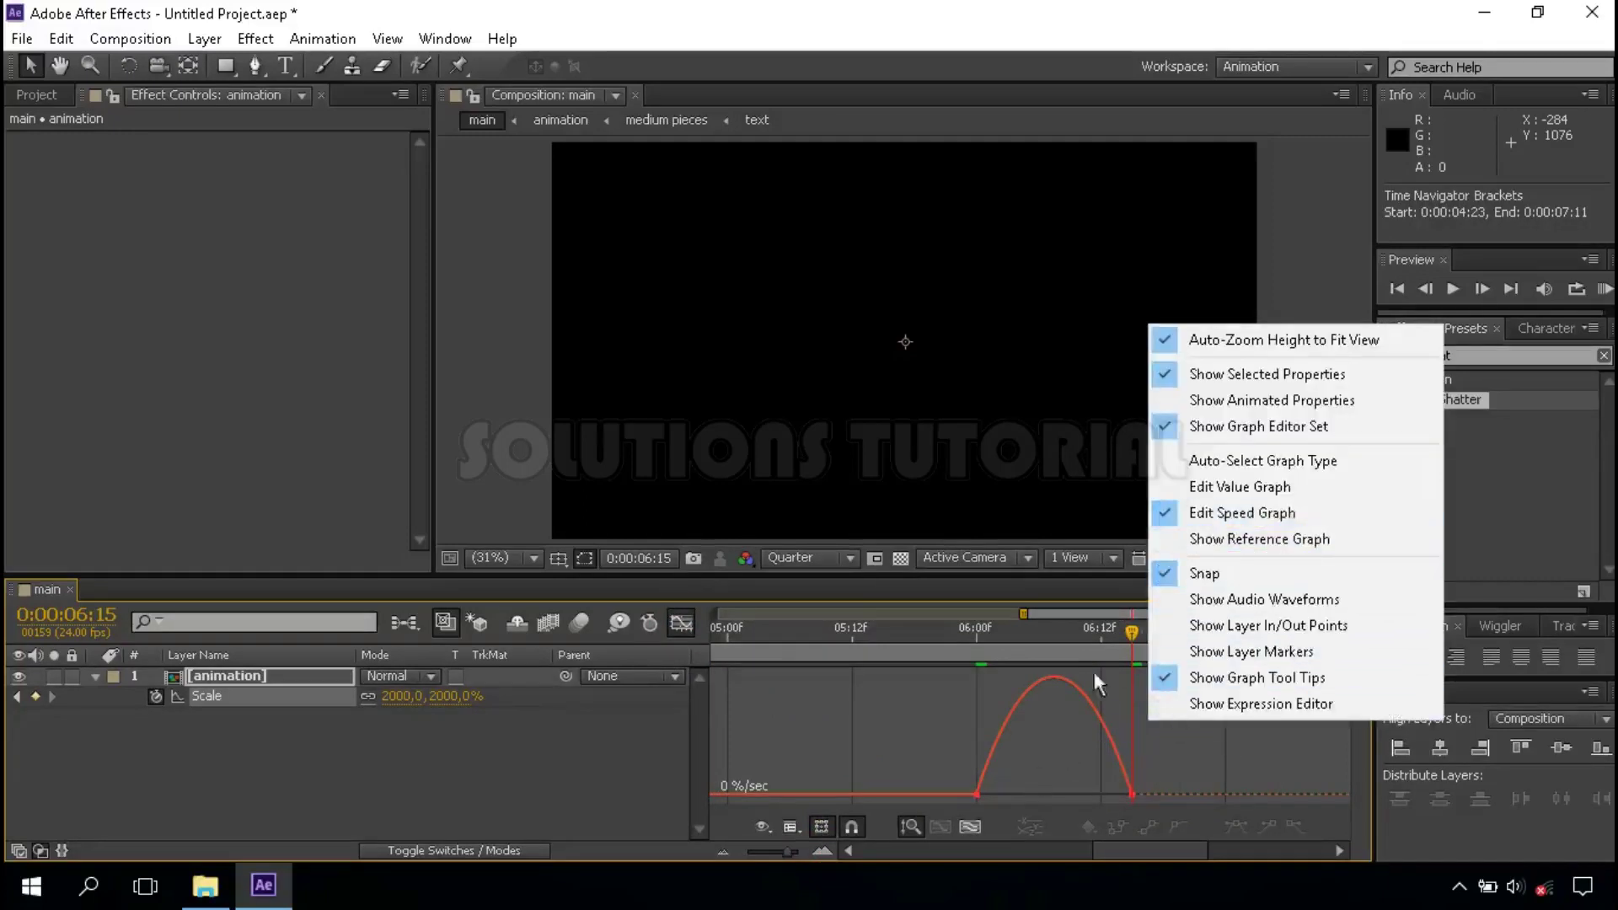
left_click(998, 768)
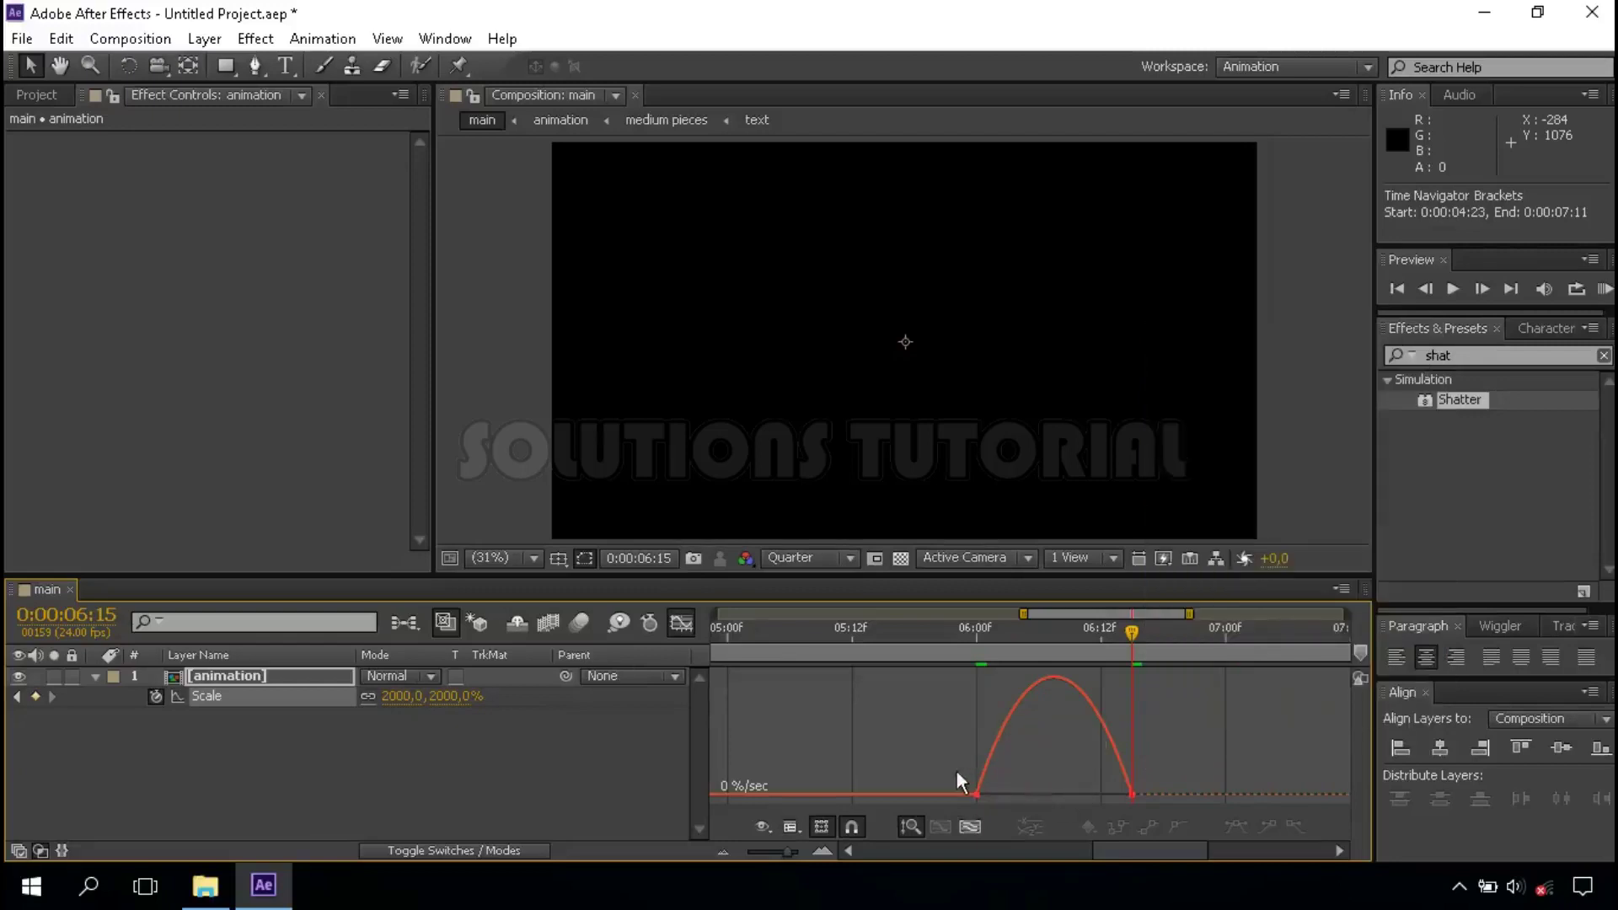
left_click_drag(993, 793, 1126, 797)
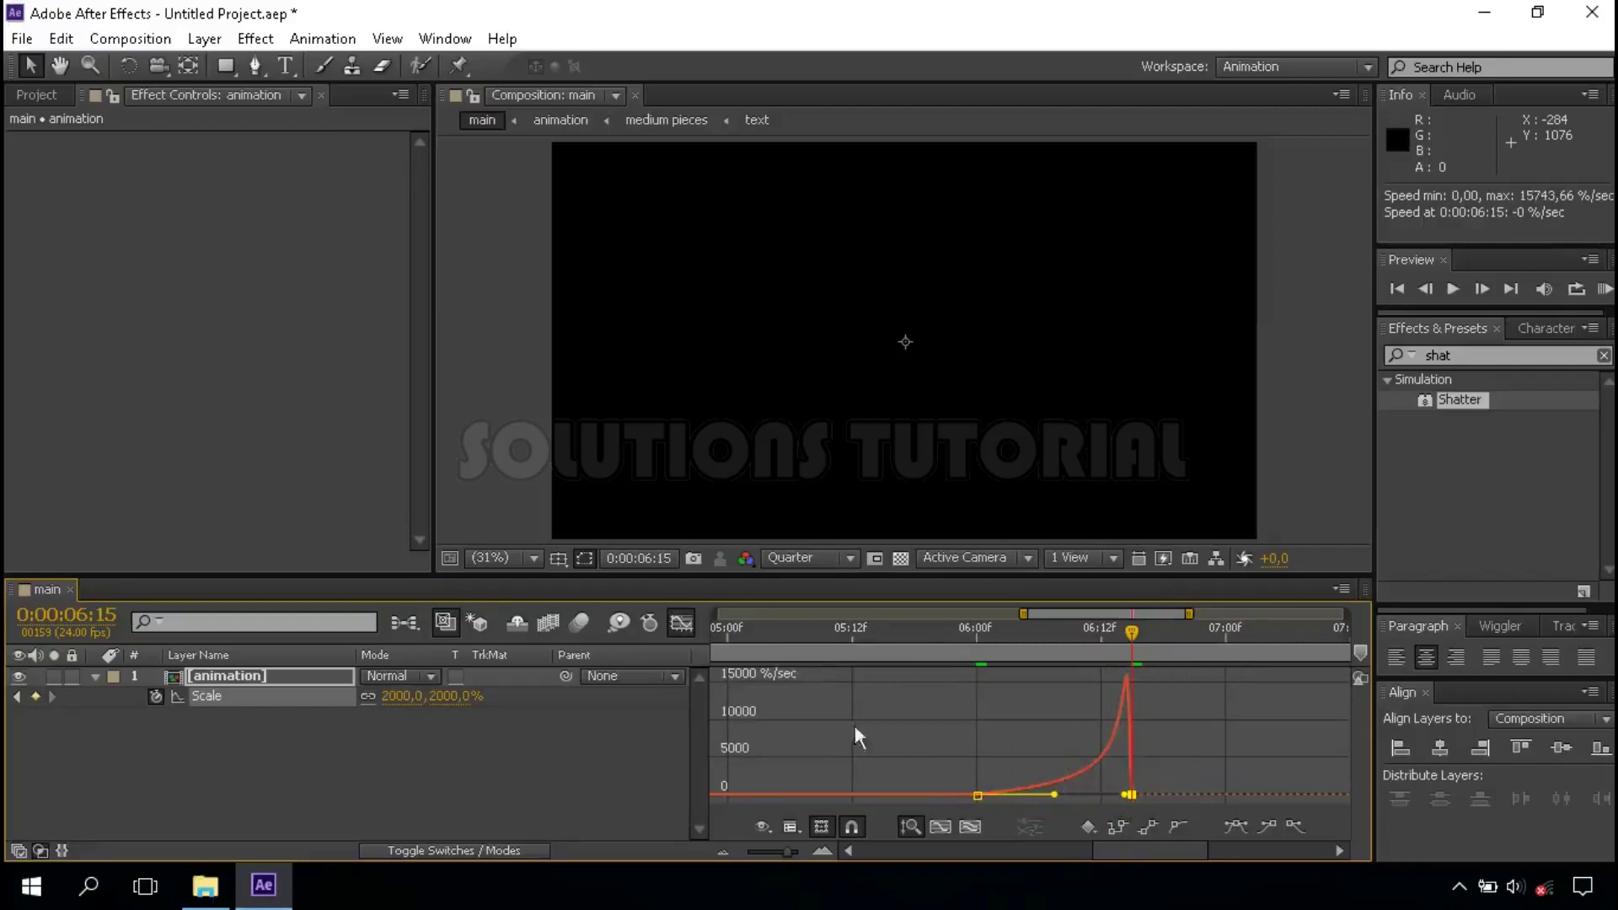
left_click(681, 626)
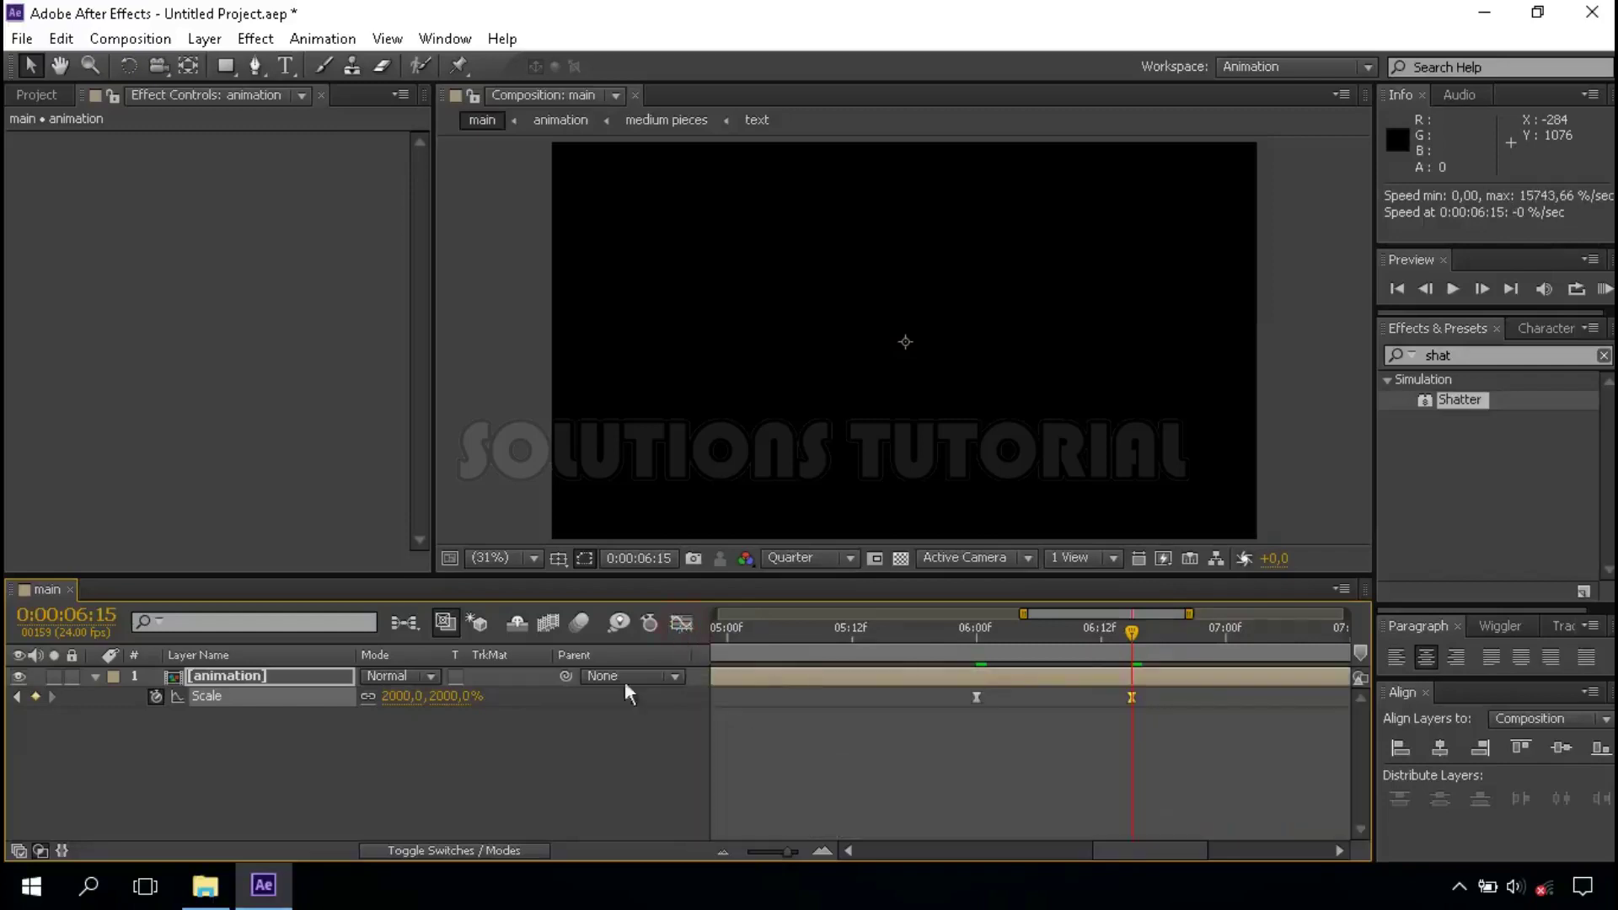
left_click(26, 94)
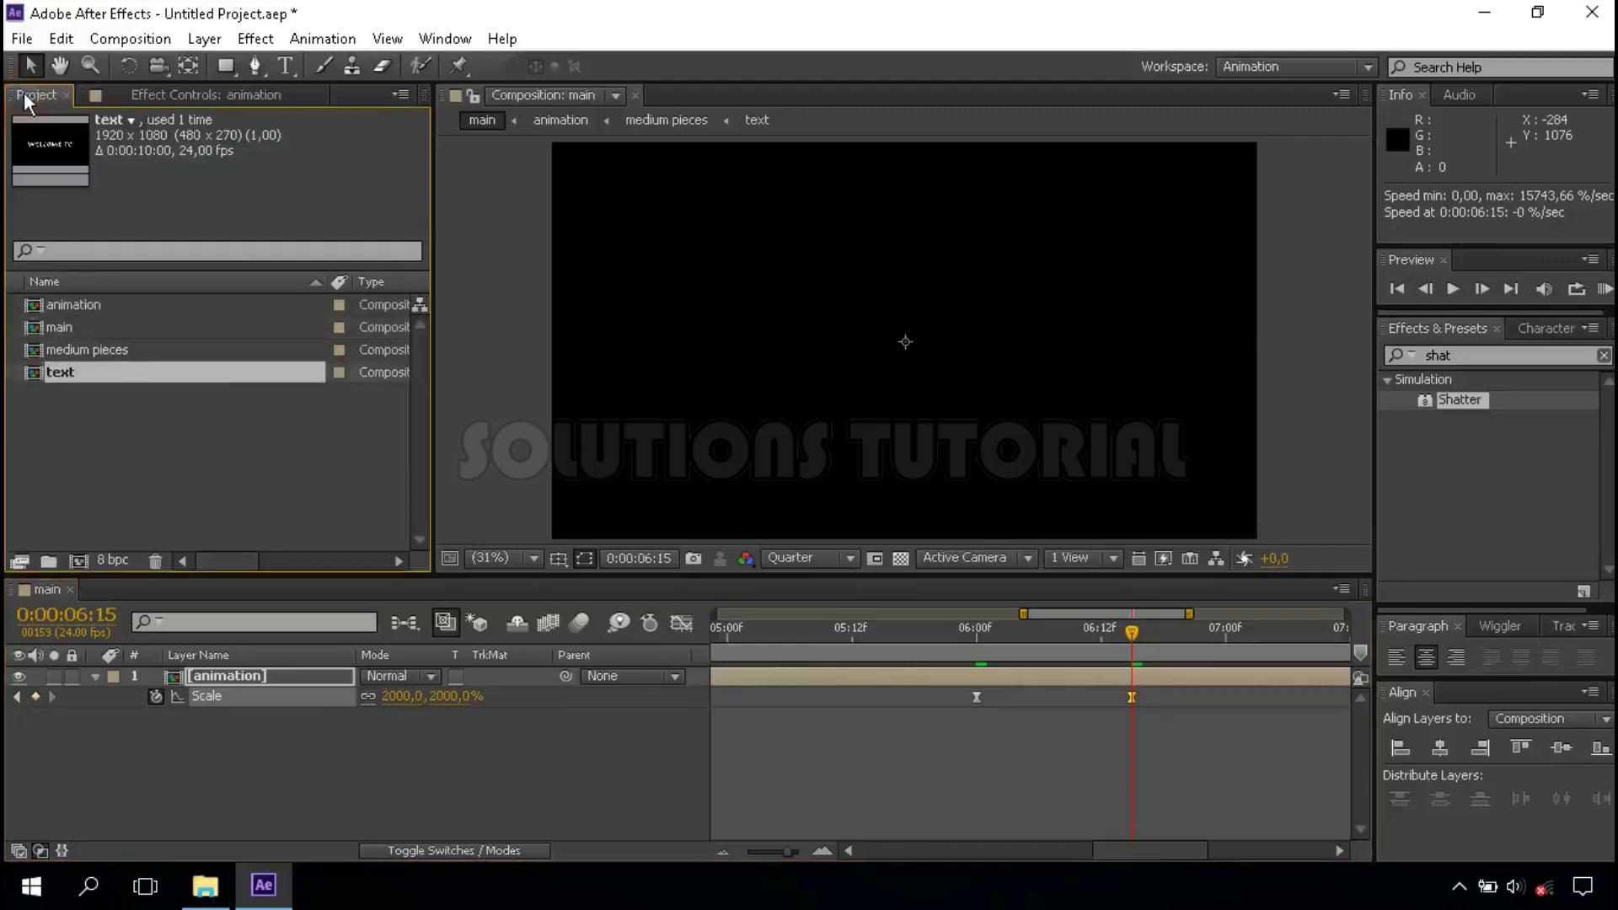
Step: Create a new 1920×1080, 24 fps composition named 'title'
left_click(79, 561)
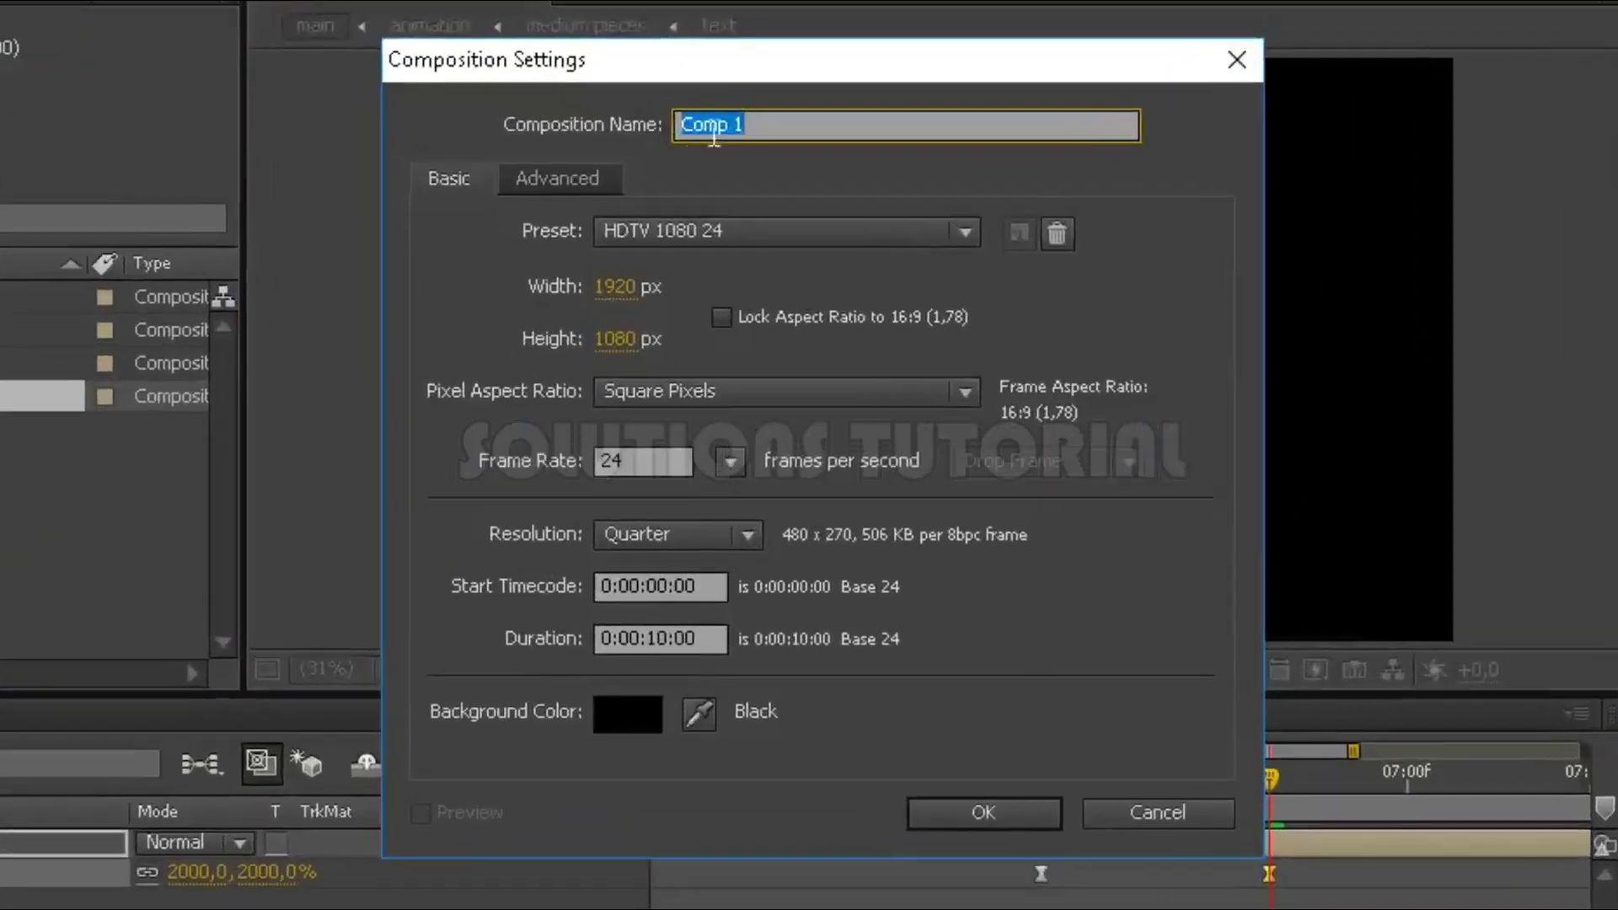
type("title")
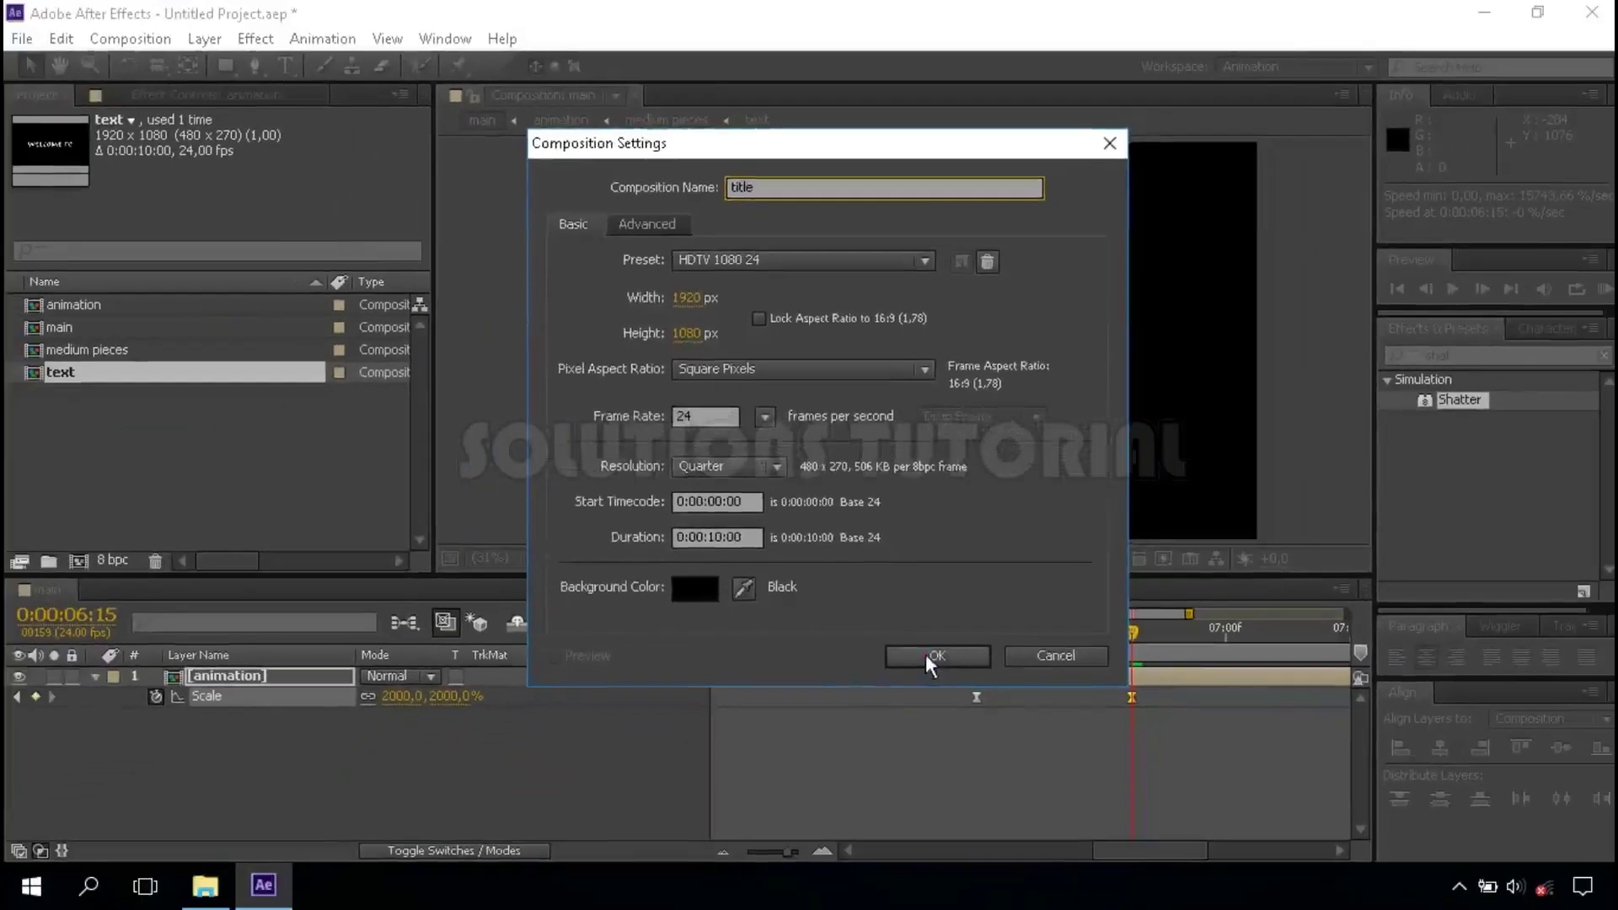
left_click(927, 654)
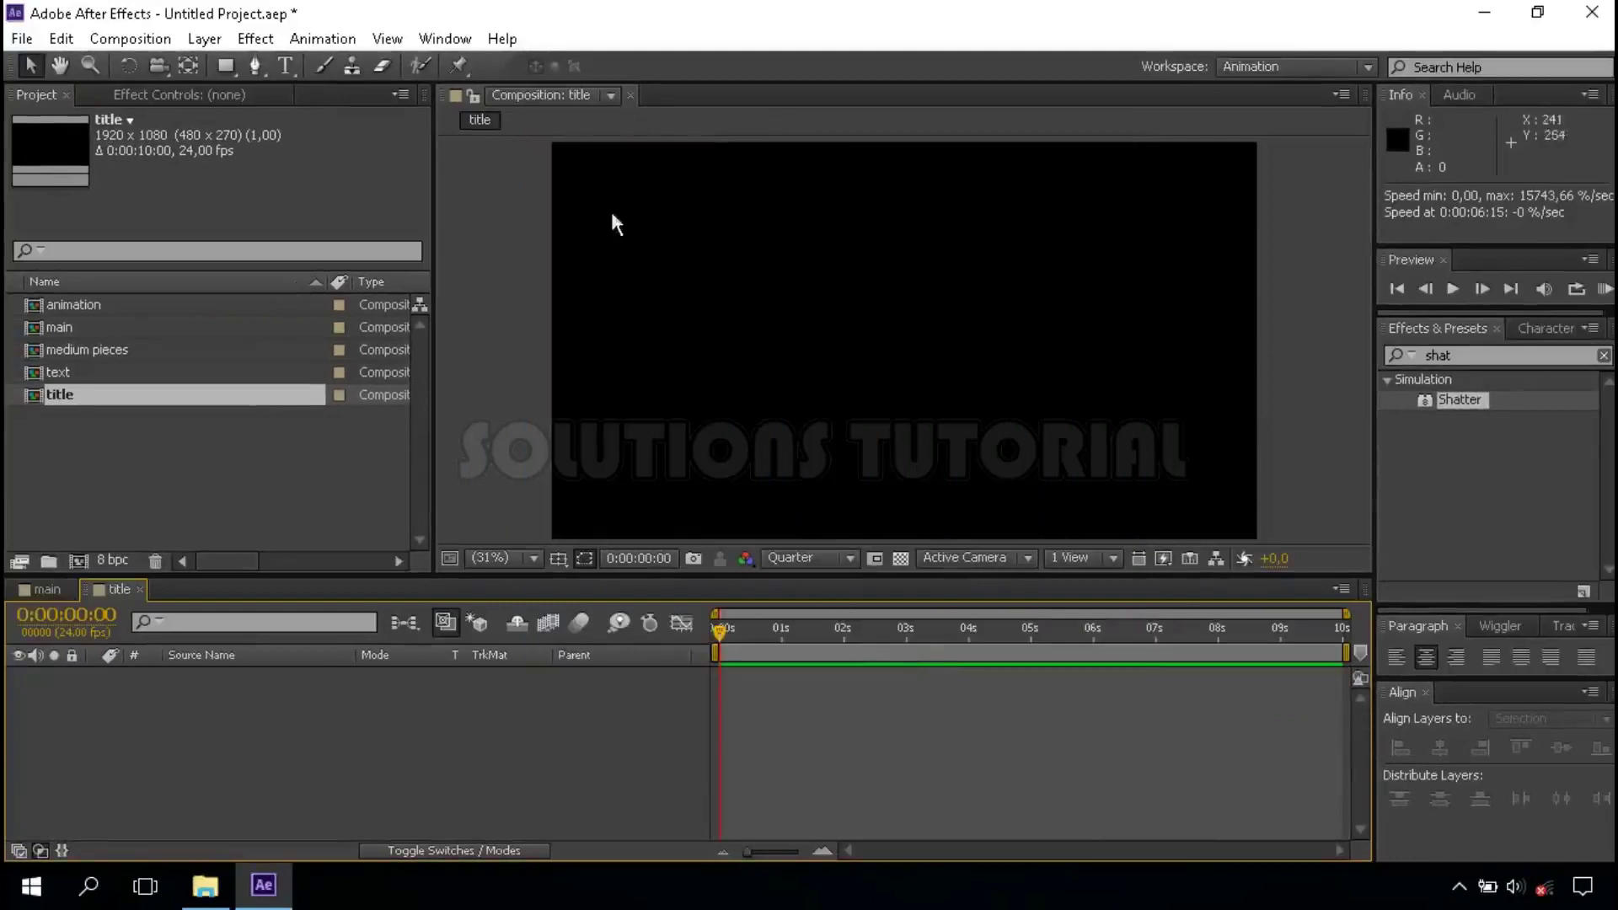
Step: Add 'SOLUTIONS TUTORIAL' text at 60 px, centred horizontally in the title composition
left_click(285, 65)
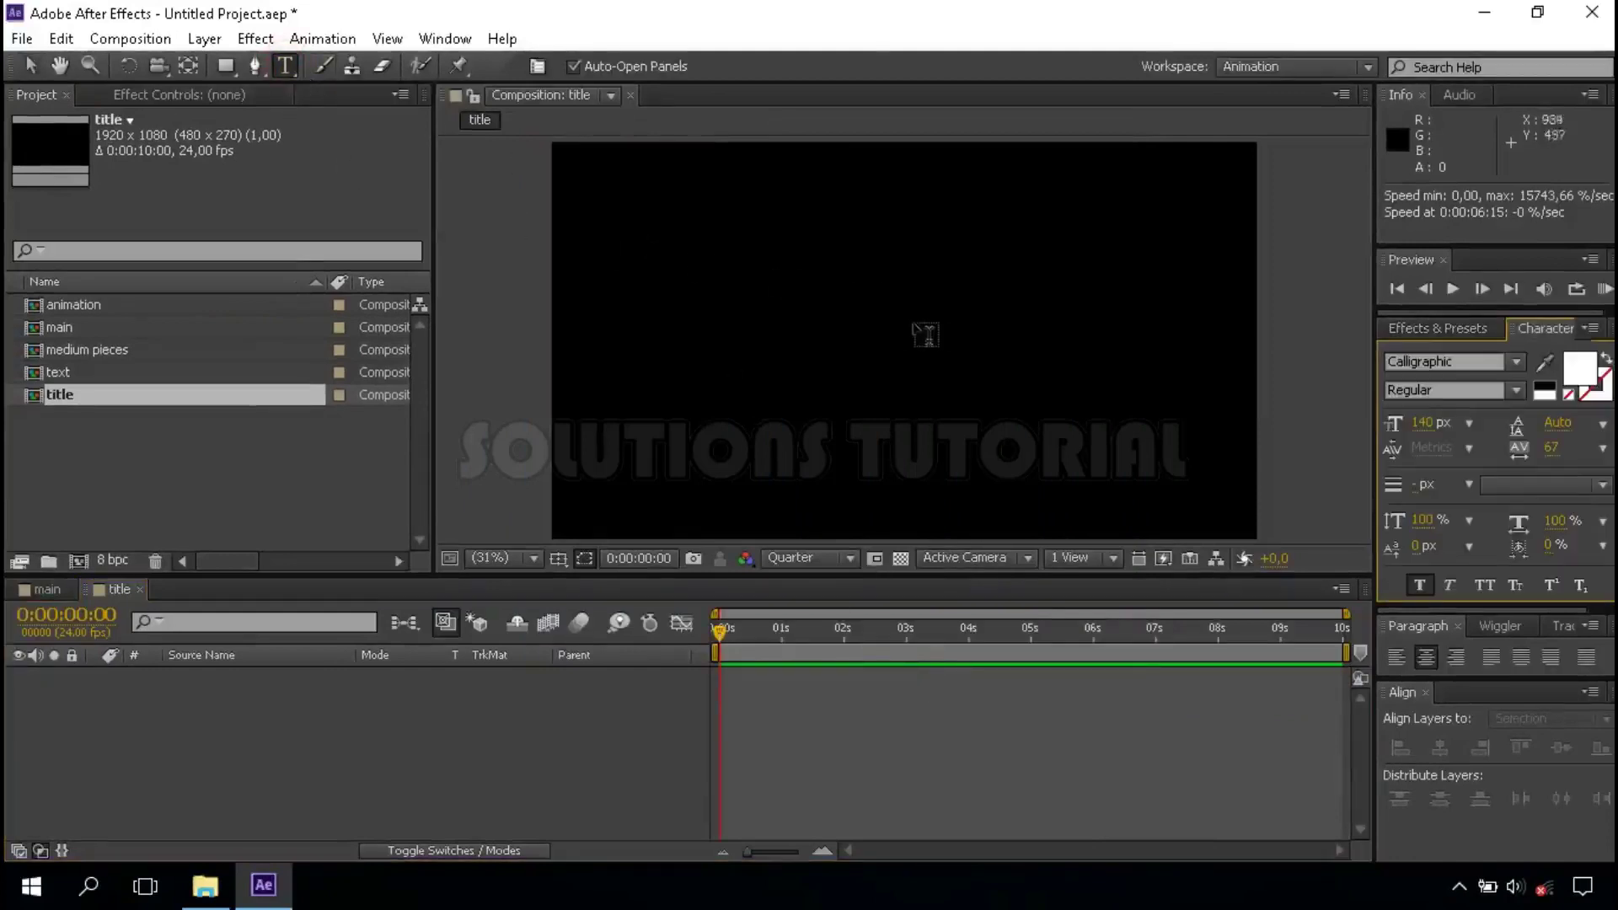
left_click(940, 331)
type("S")
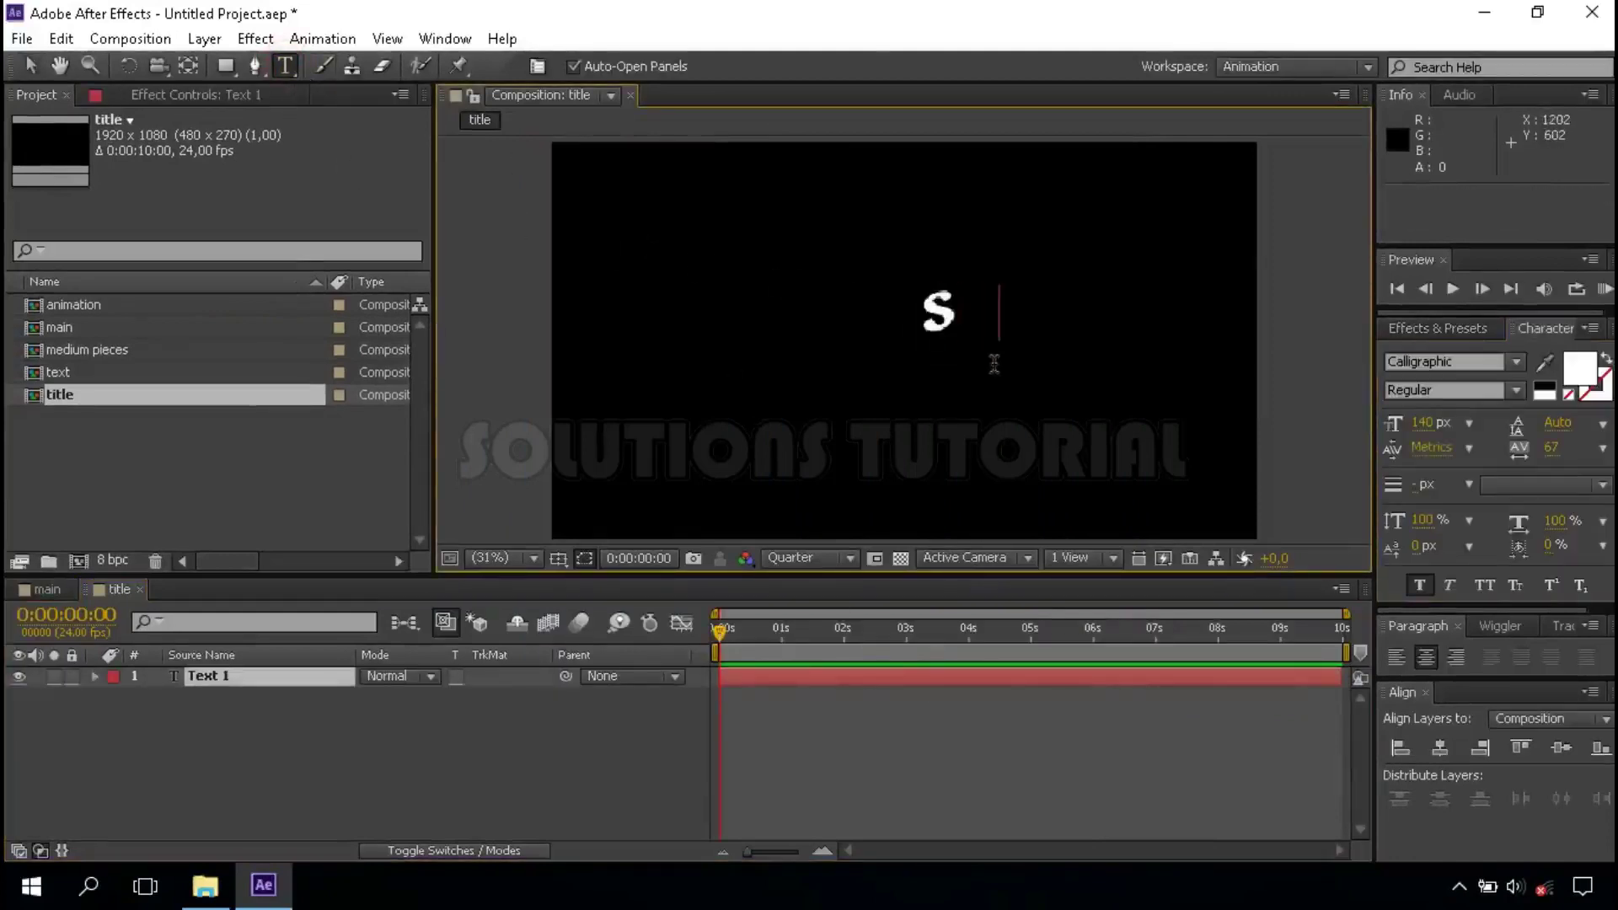
type("OLUTIONS TUTORI")
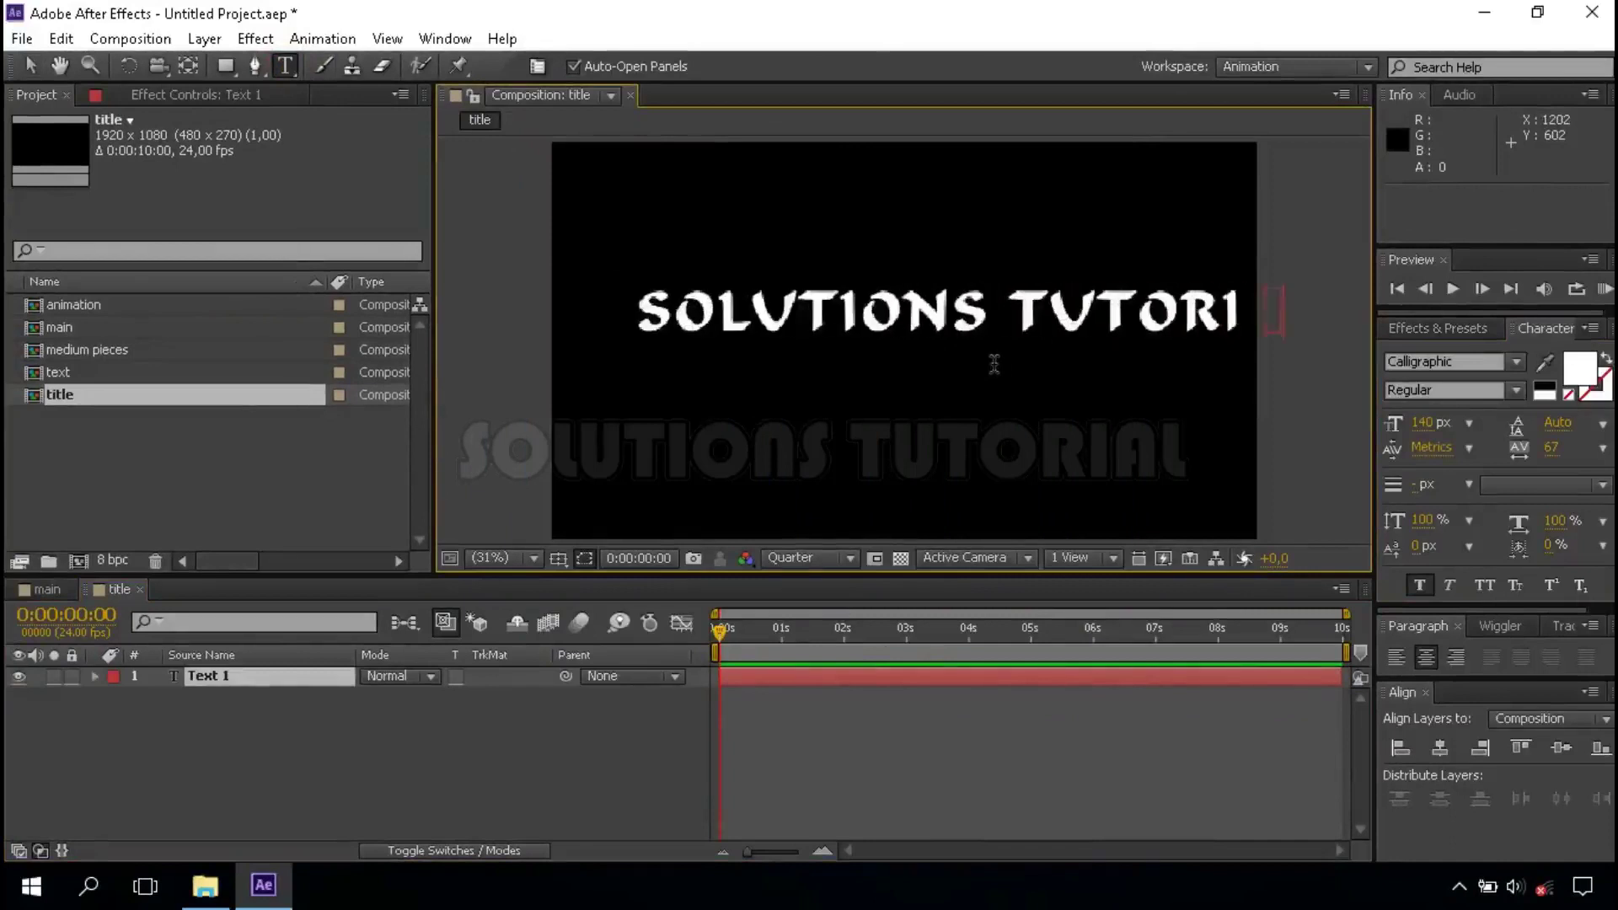
type("AL")
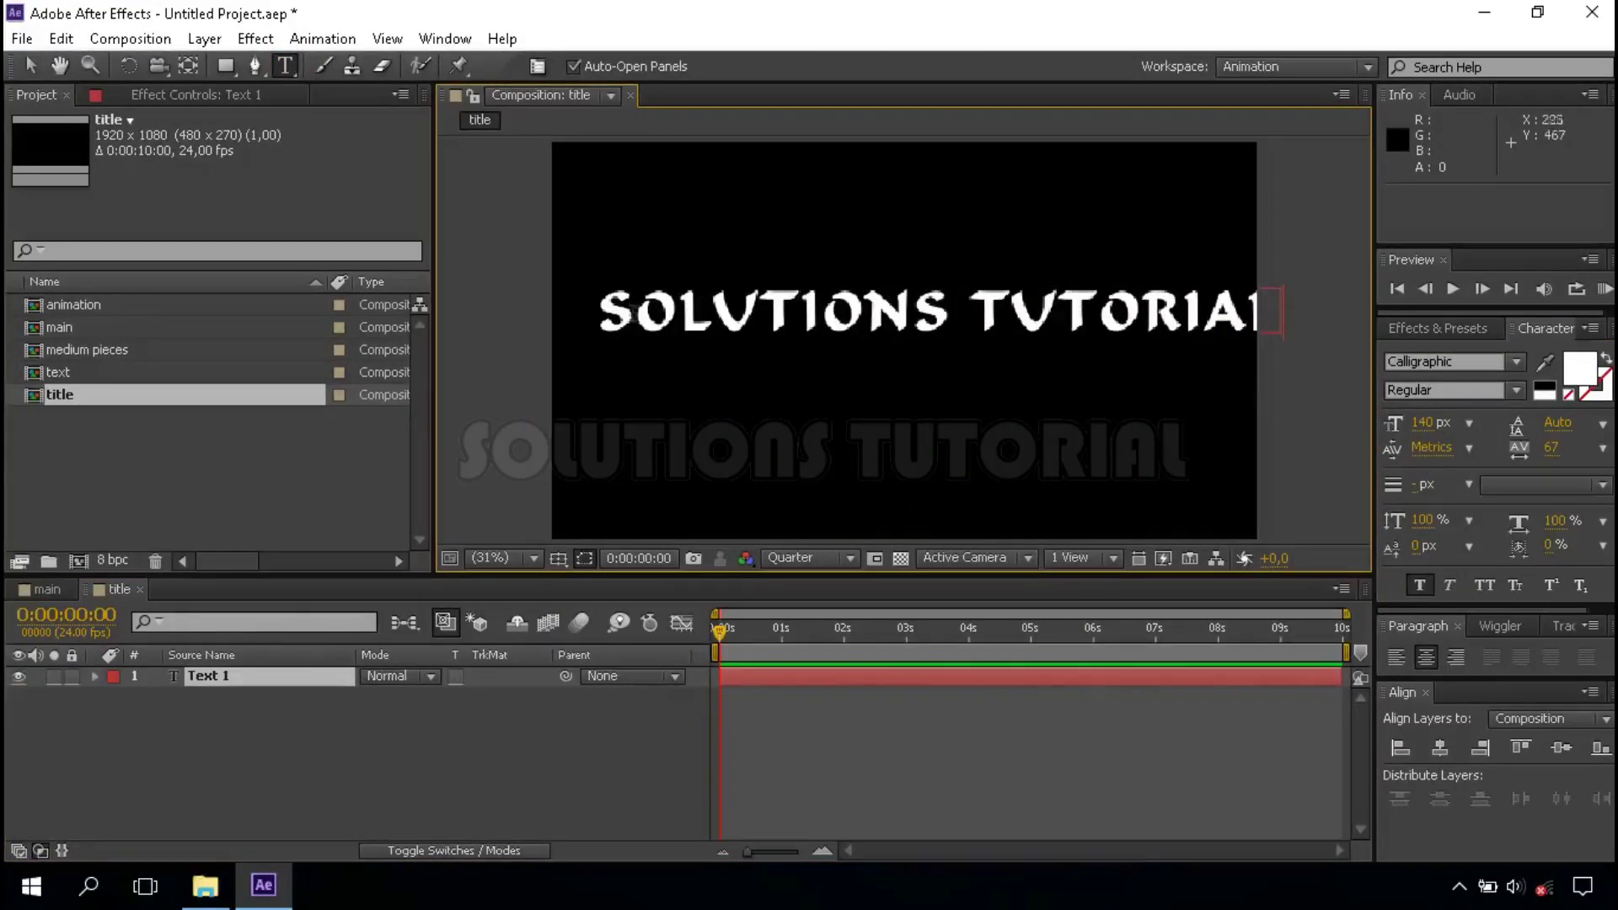
left_click_drag(600, 314, 1277, 316)
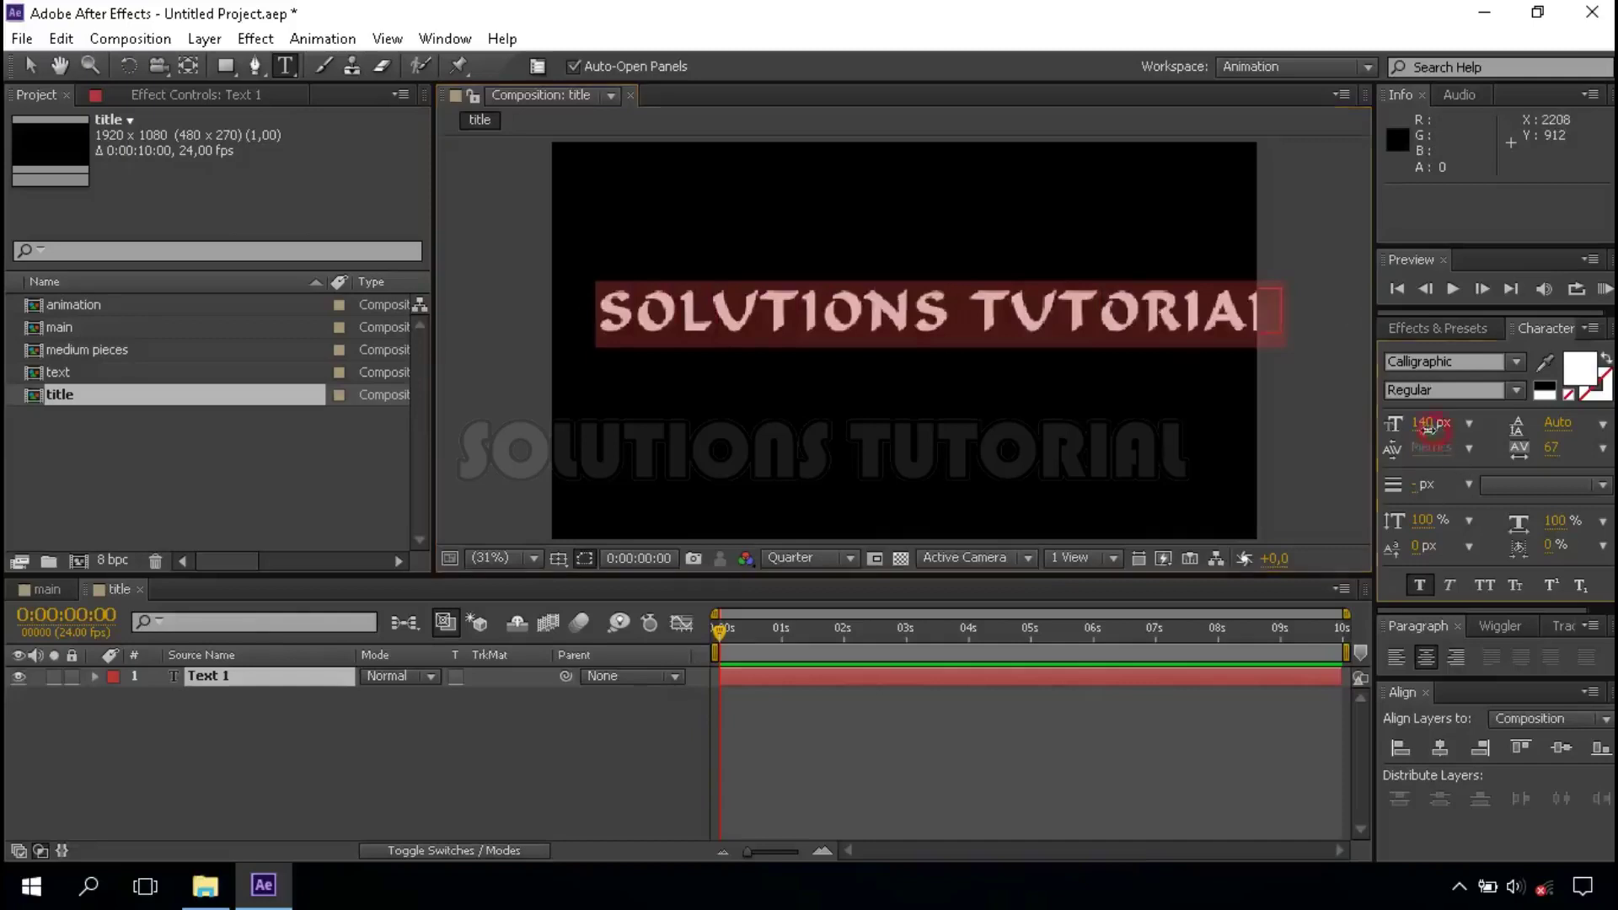
left_click_drag(1423, 423, 1395, 432)
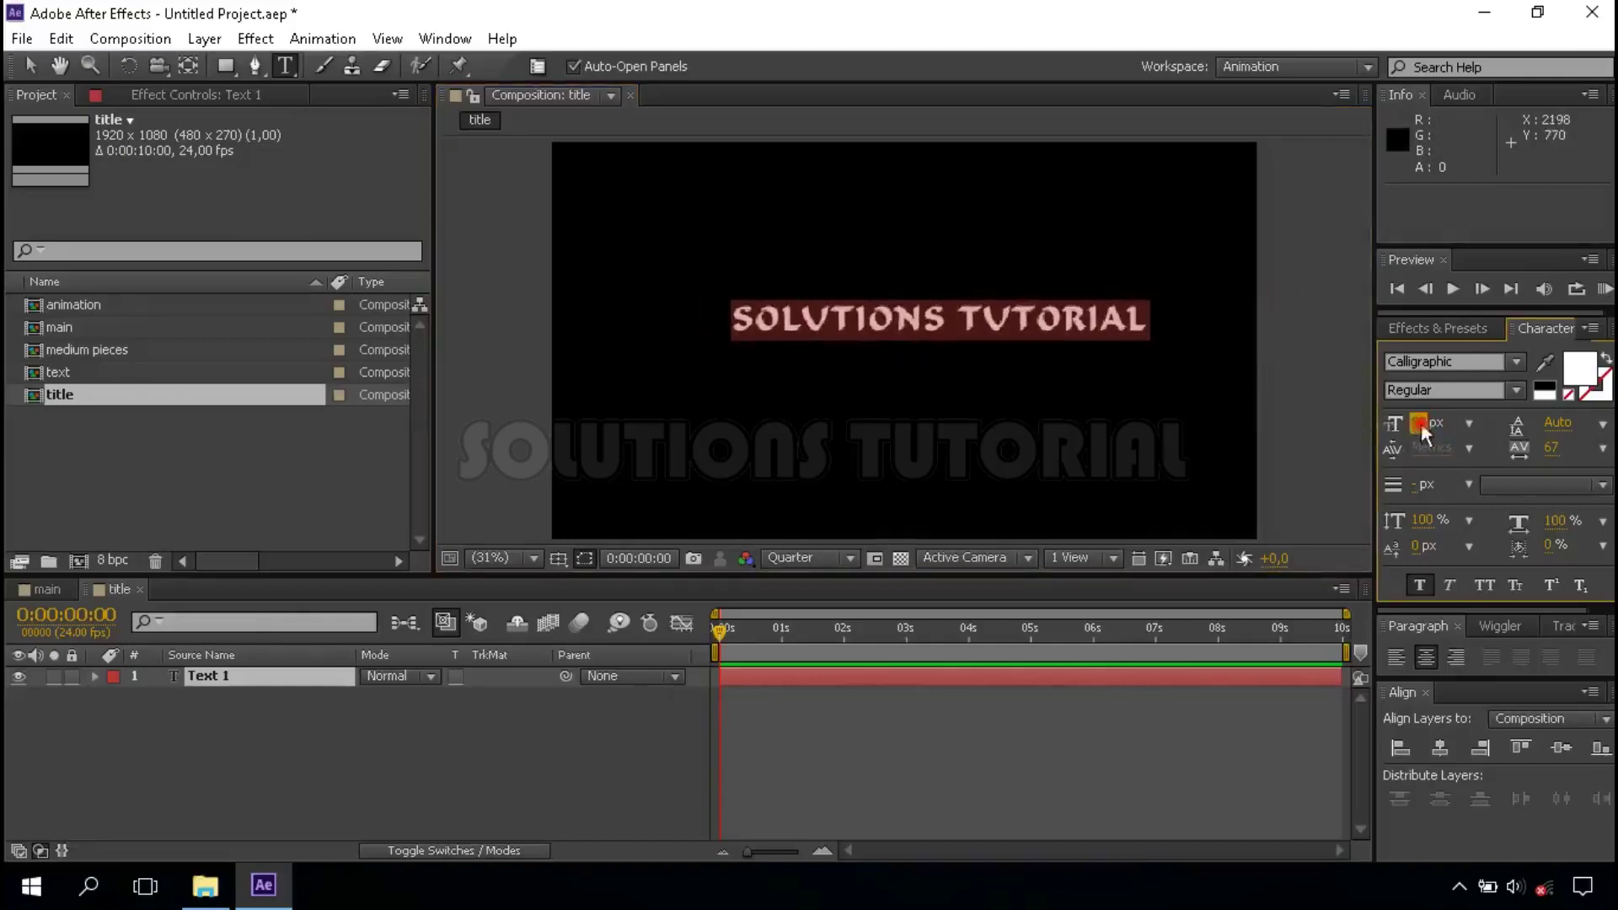
type("60")
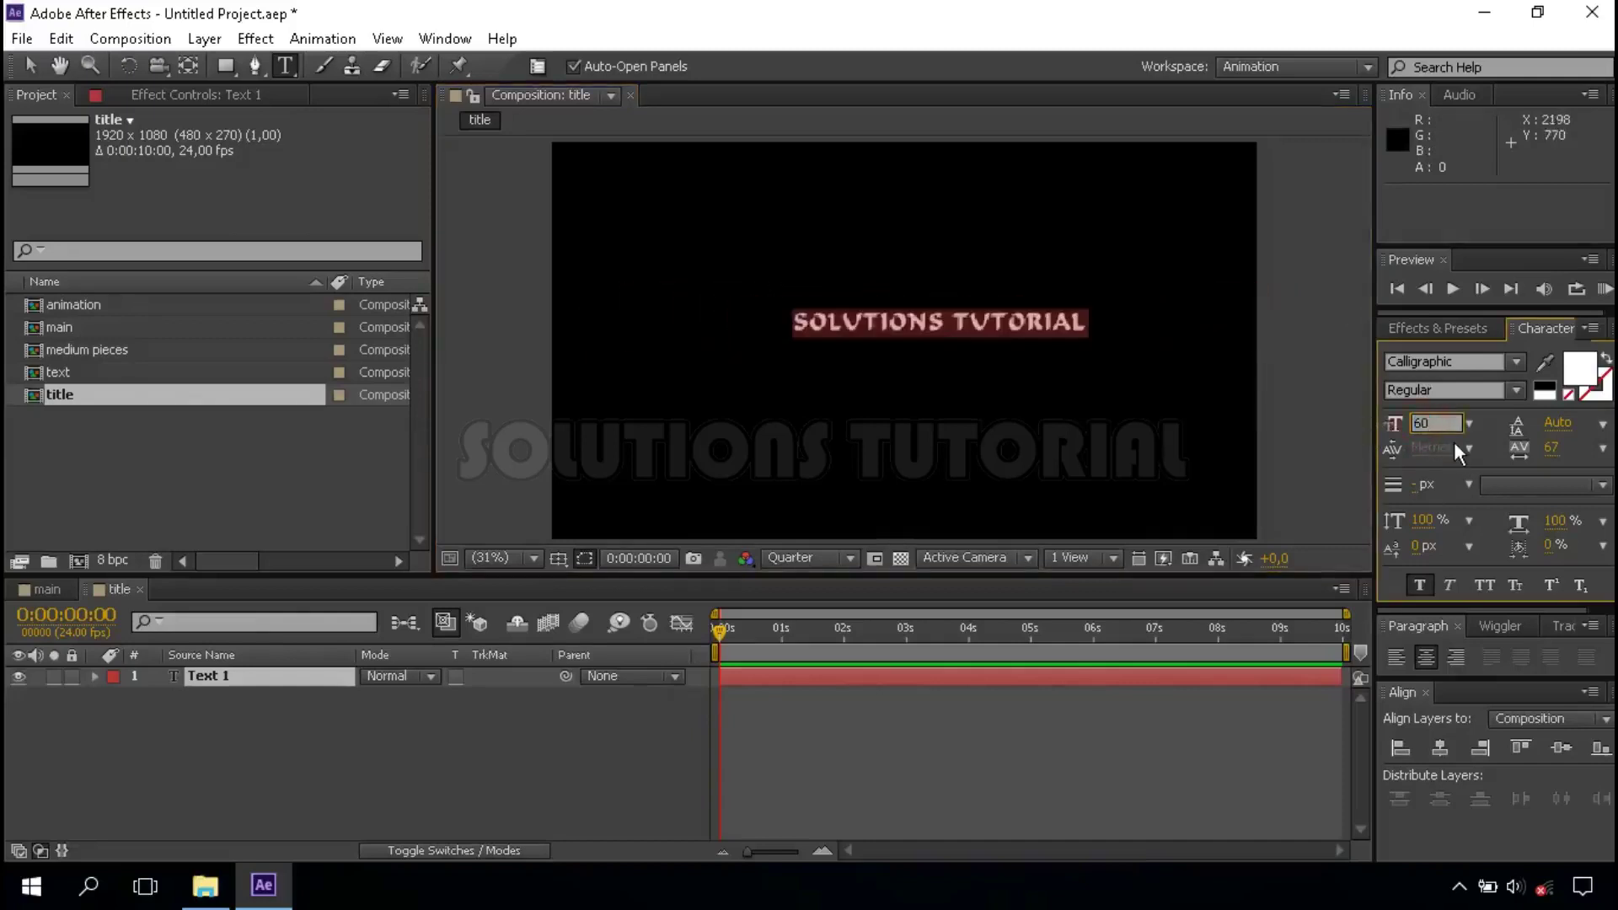
key("Return")
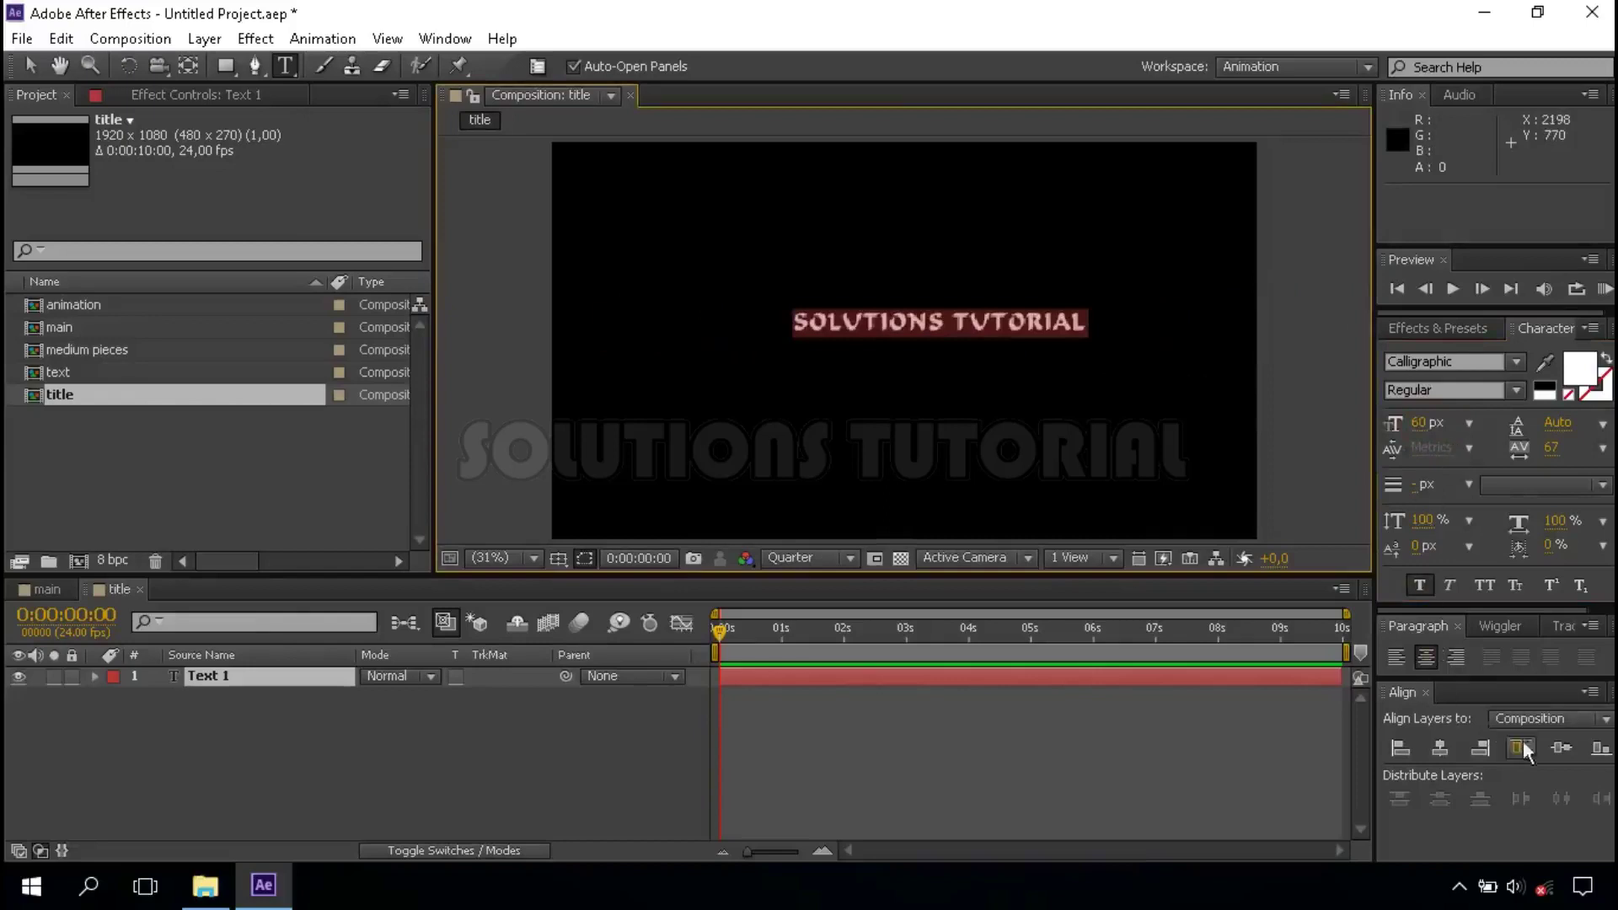
left_click(1443, 745)
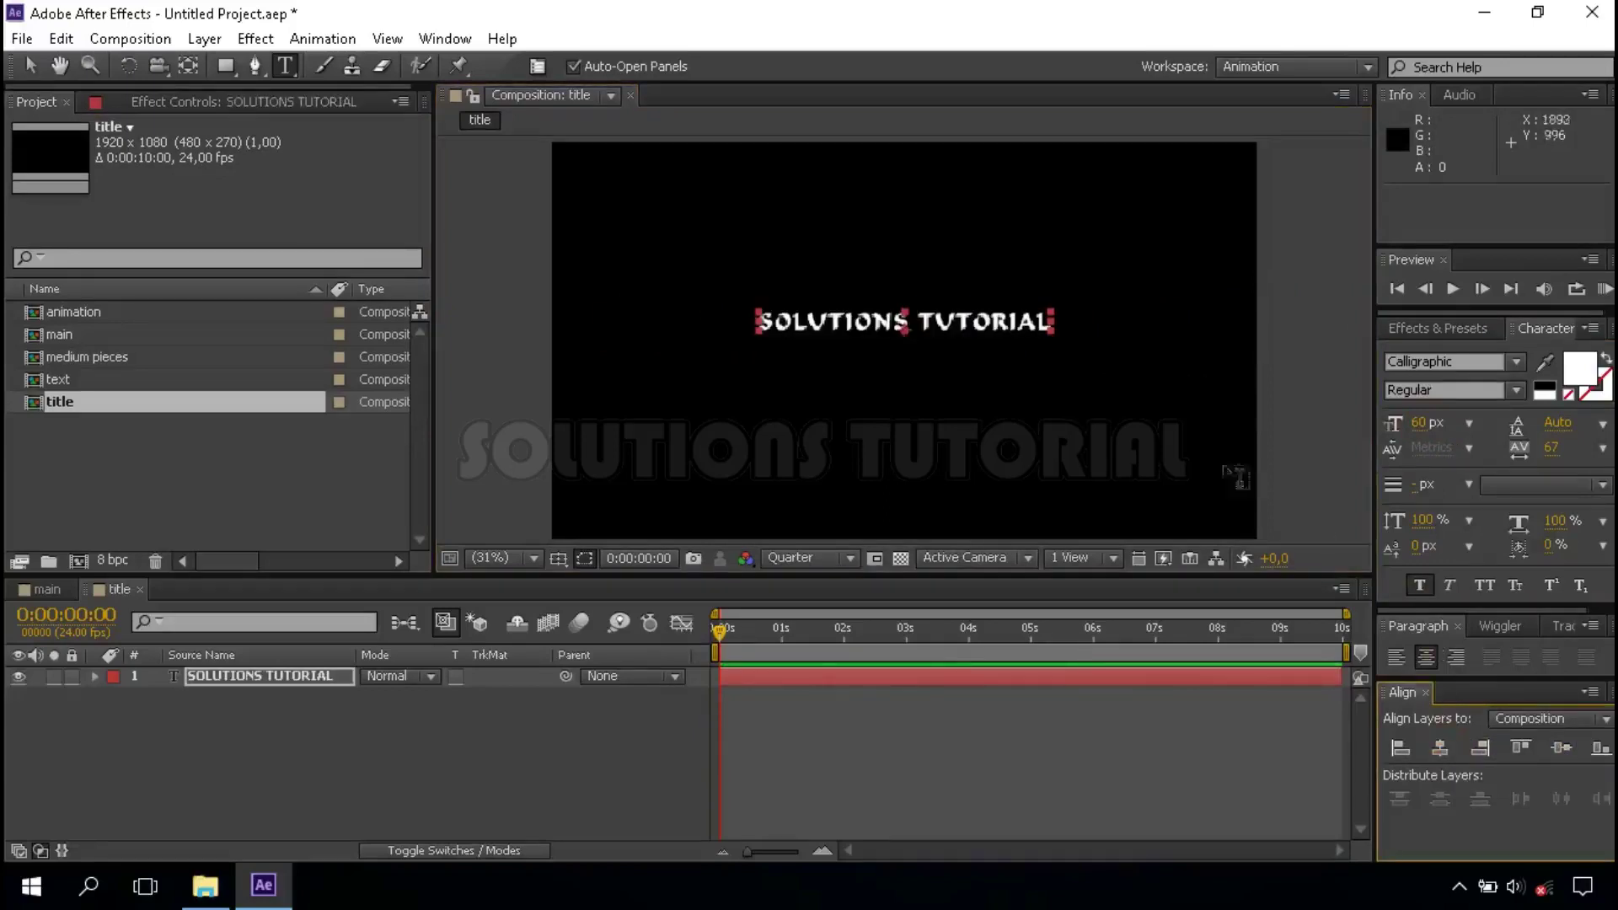
Step: Move the SOLUTIONS TUTORIAL text lower in the frame and recentre it horizontally
left_click(30, 66)
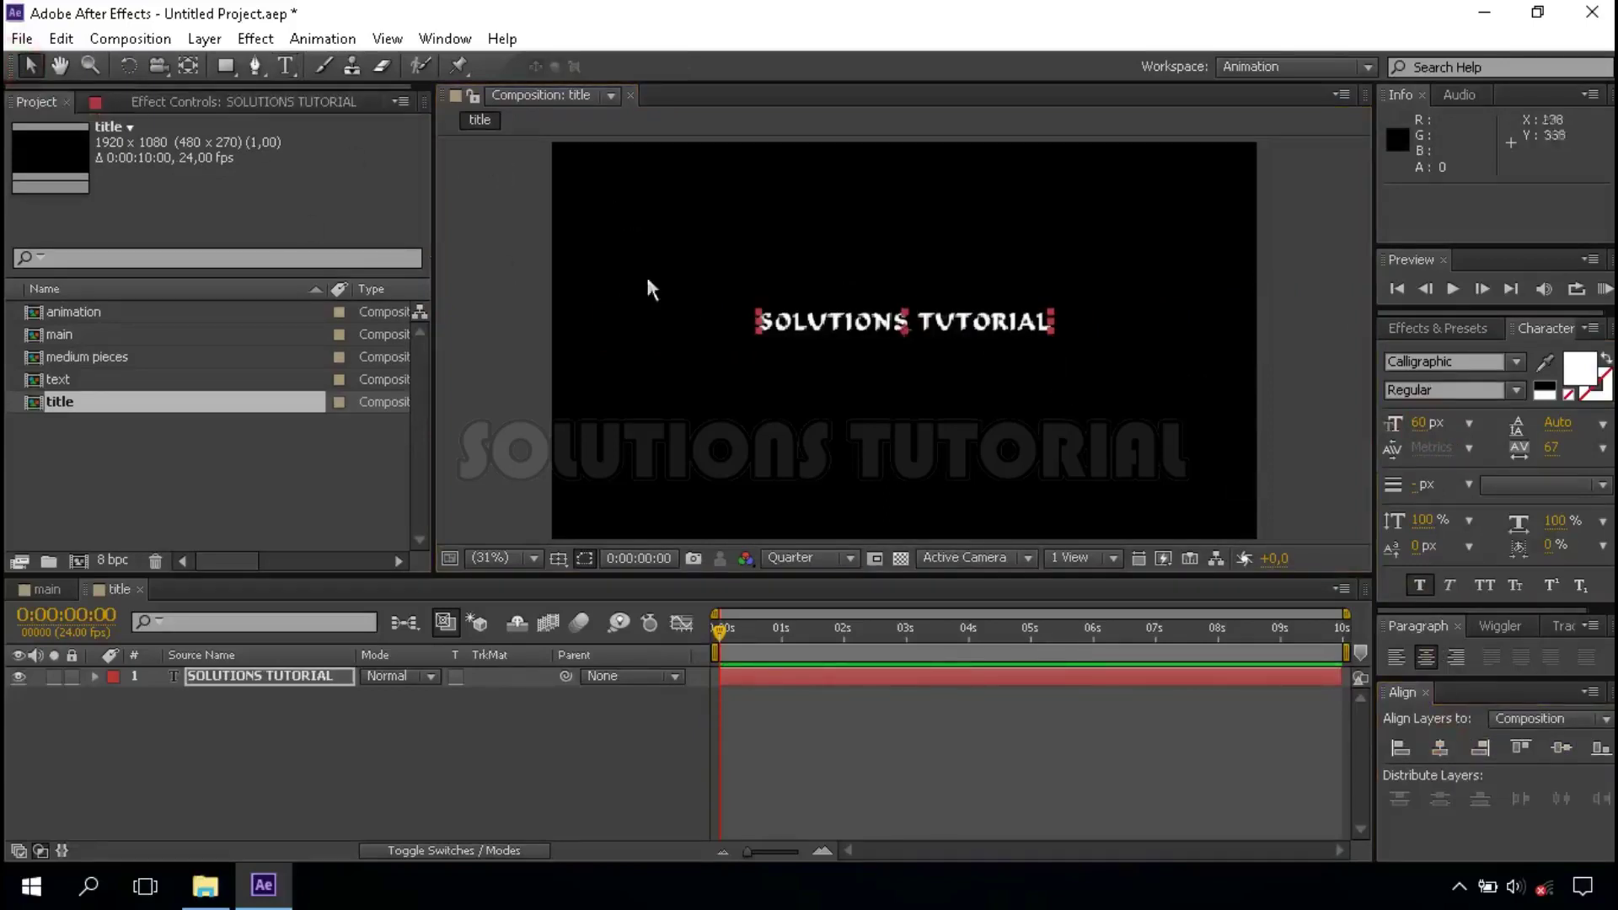
left_click_drag(922, 325, 925, 401)
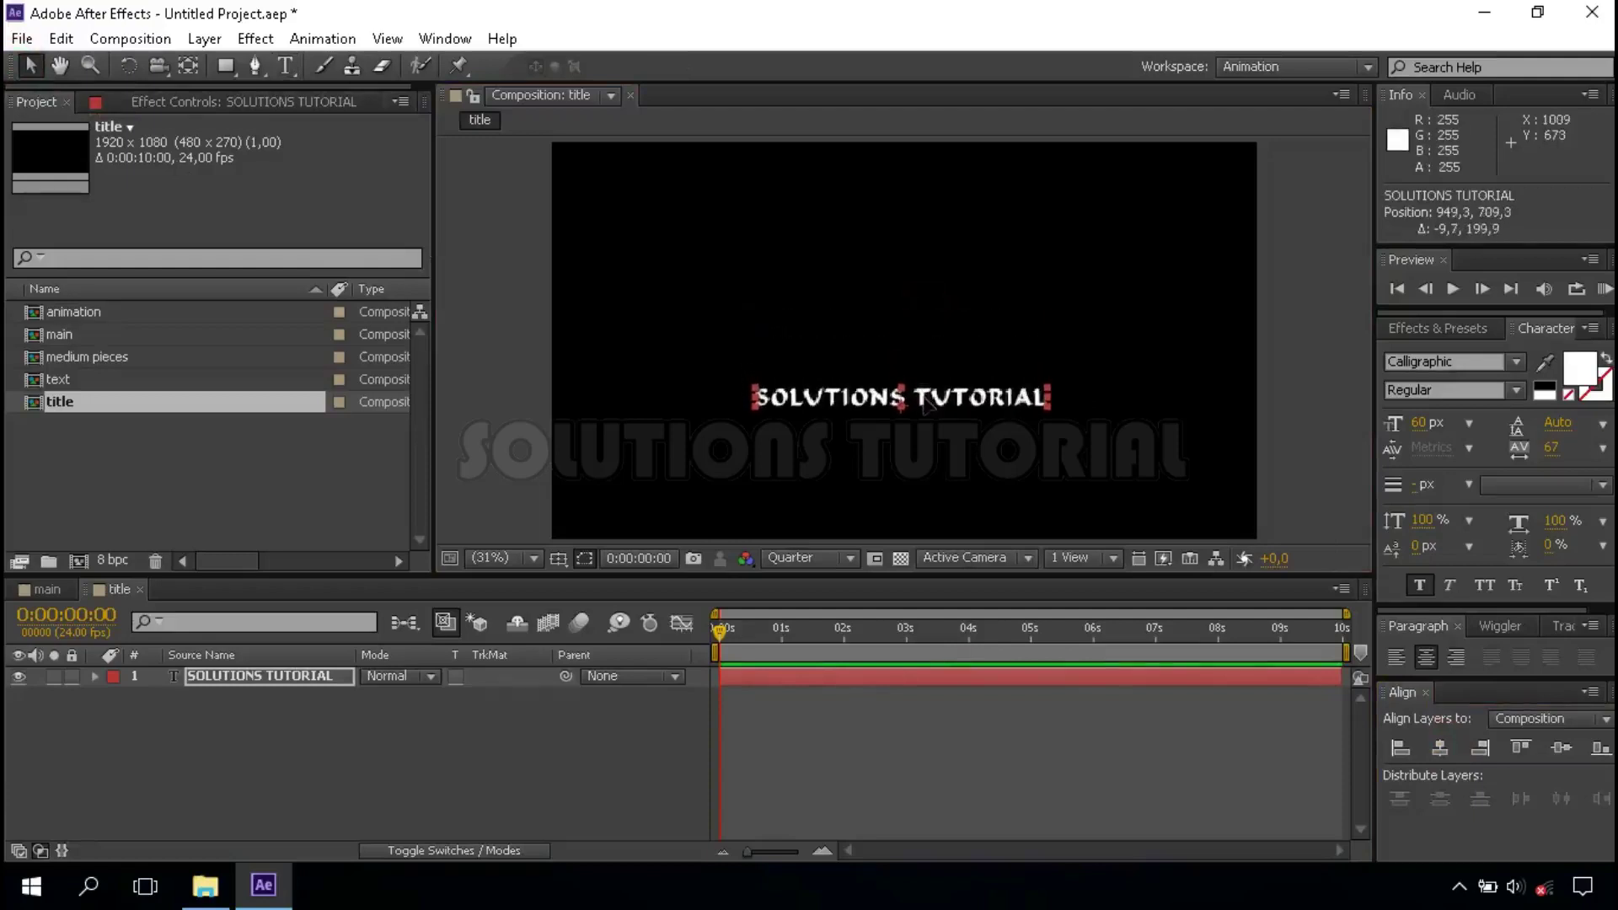
left_click_drag(925, 400, 930, 396)
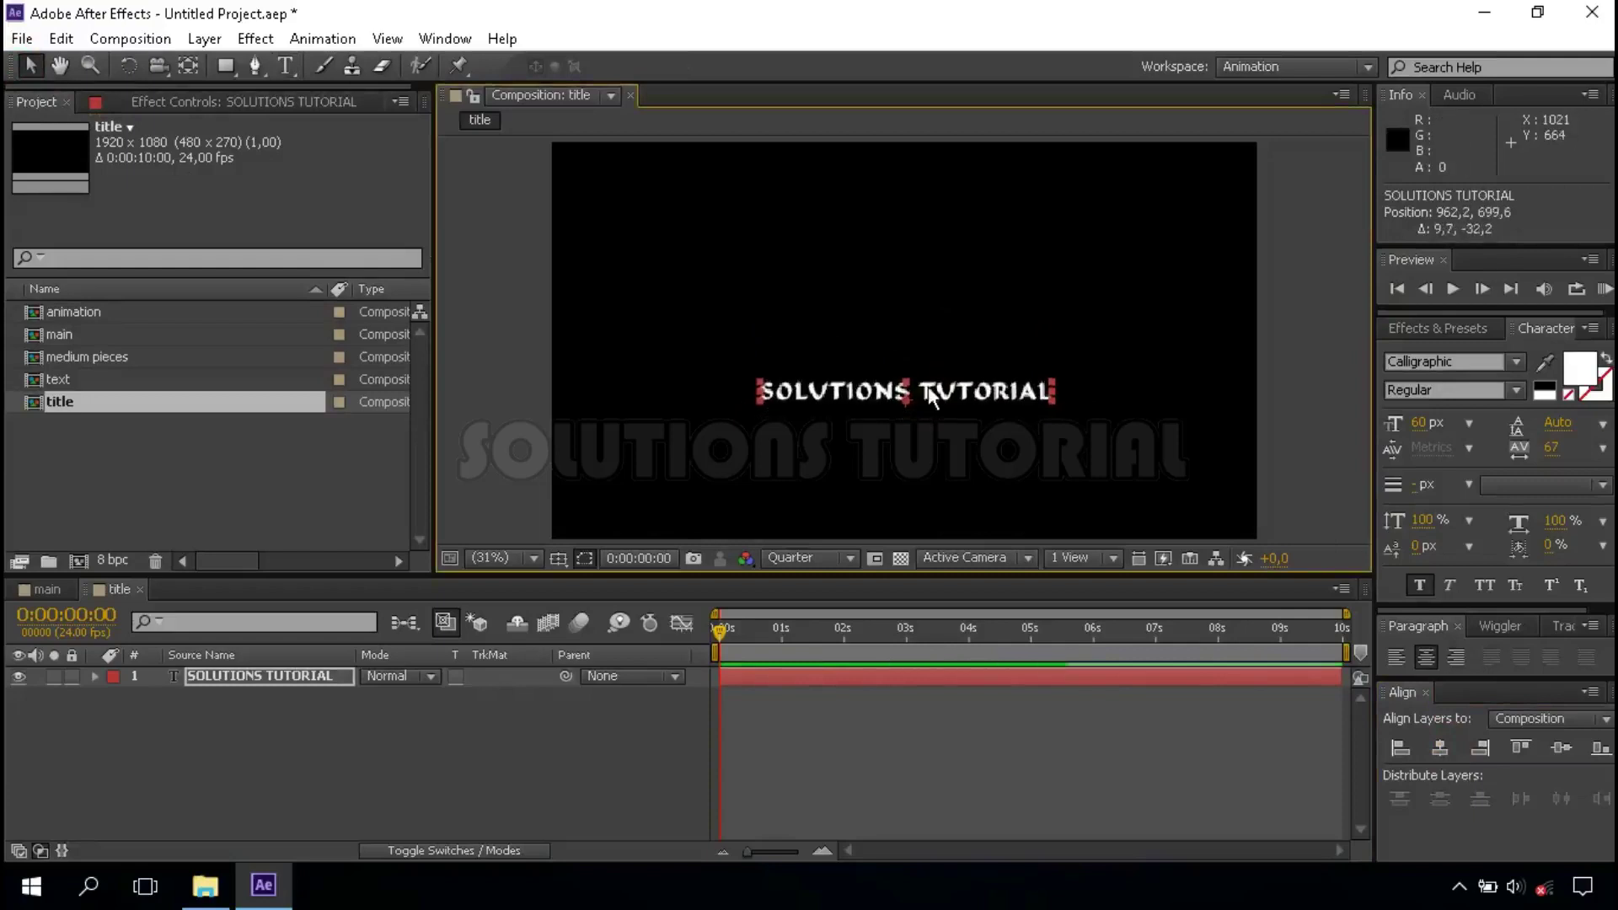
left_click(1439, 748)
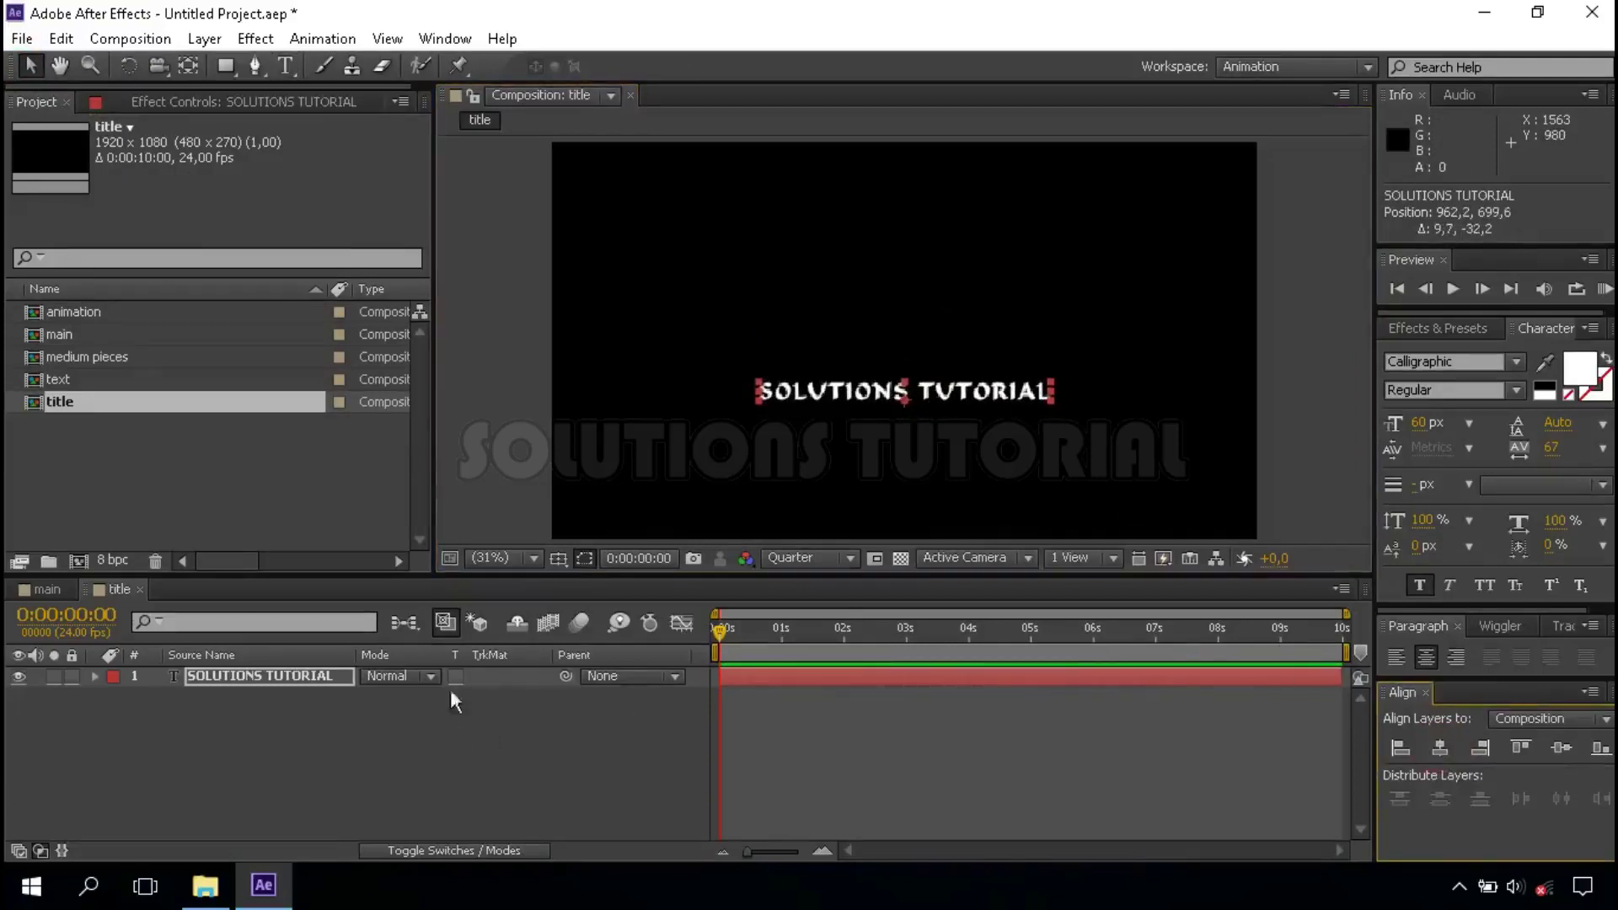
Step: Drag LOGO SOLUTIONS TUTORIAL.png from the file browser into After Effects
left_click(205, 885)
left_click(391, 187)
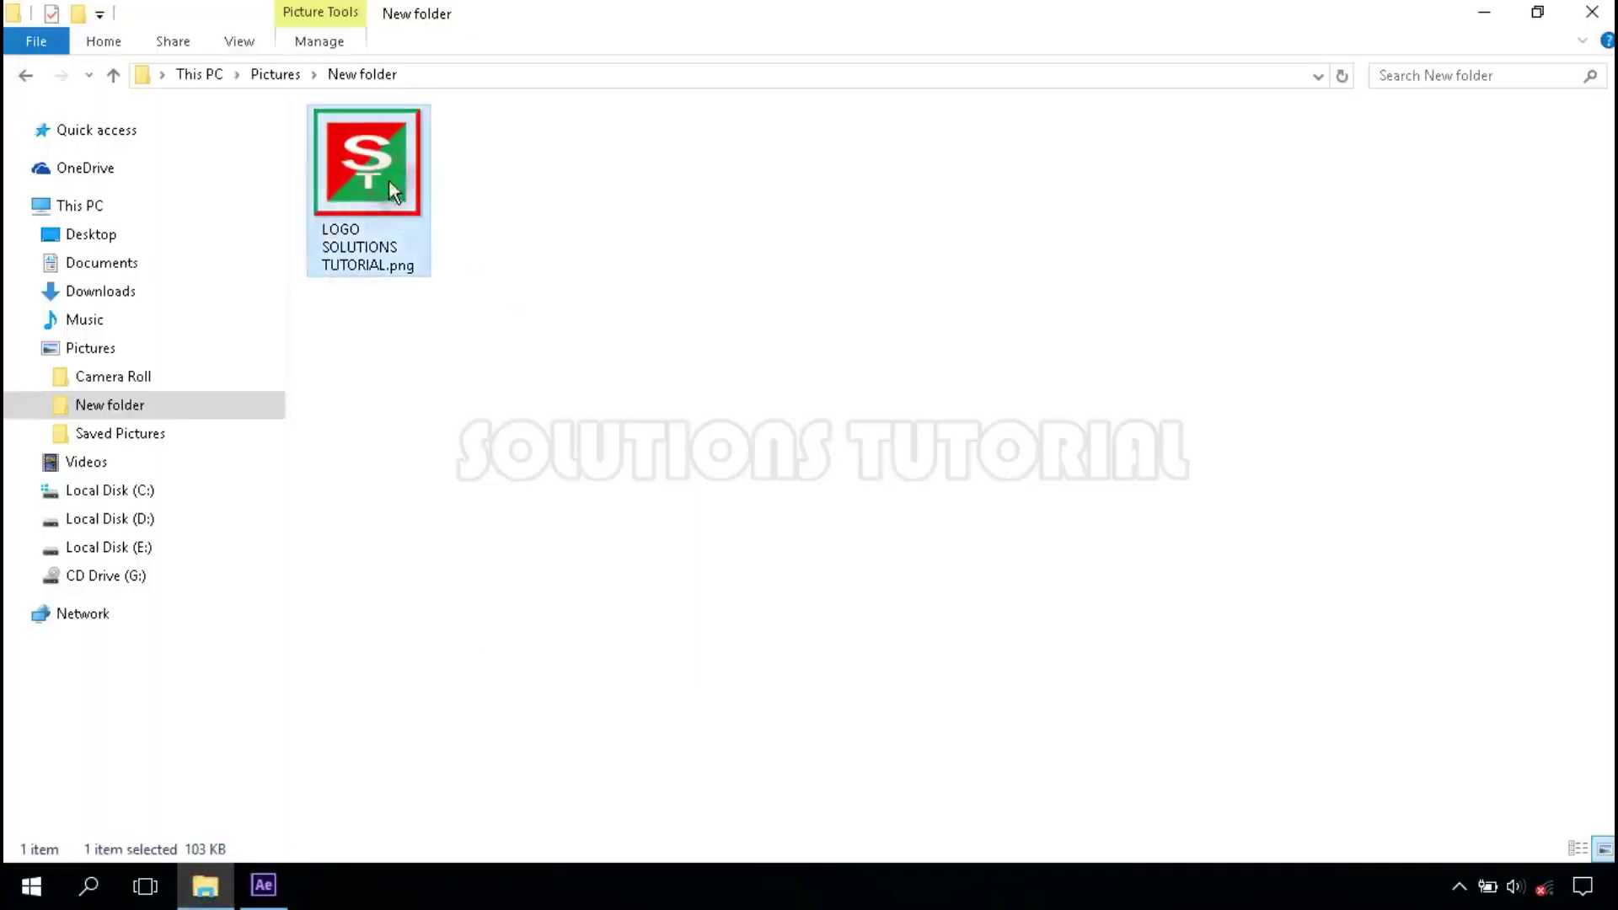
left_click_drag(402, 148, 286, 756)
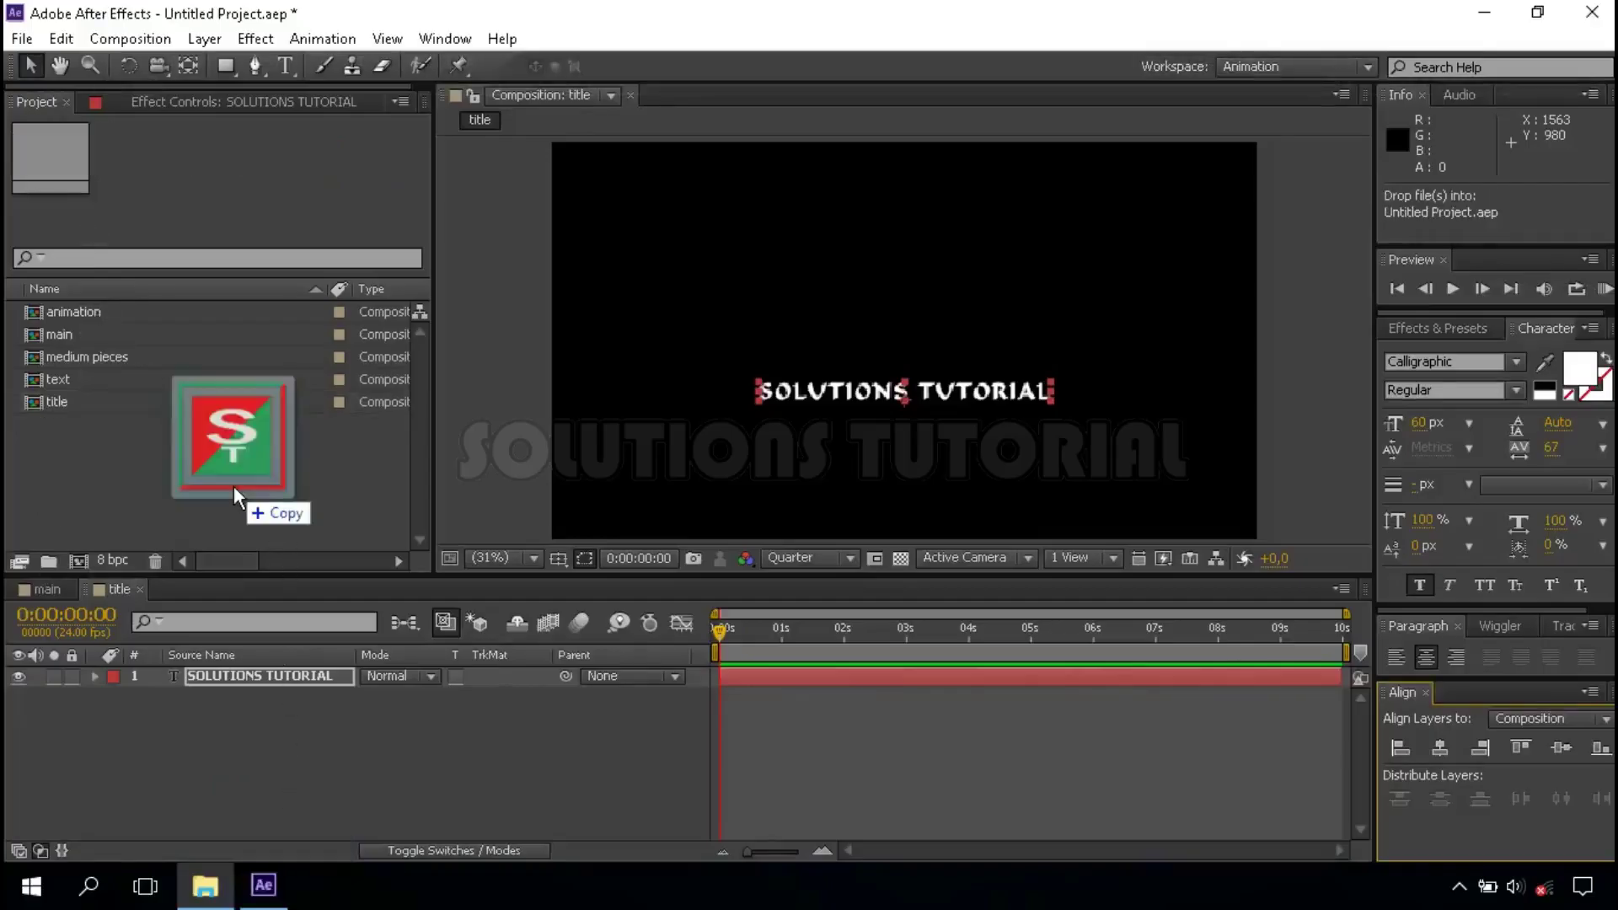
Step: Import the logo, add it to the title composition, and scale it to 40%
left_click_drag(250, 493, 235, 487)
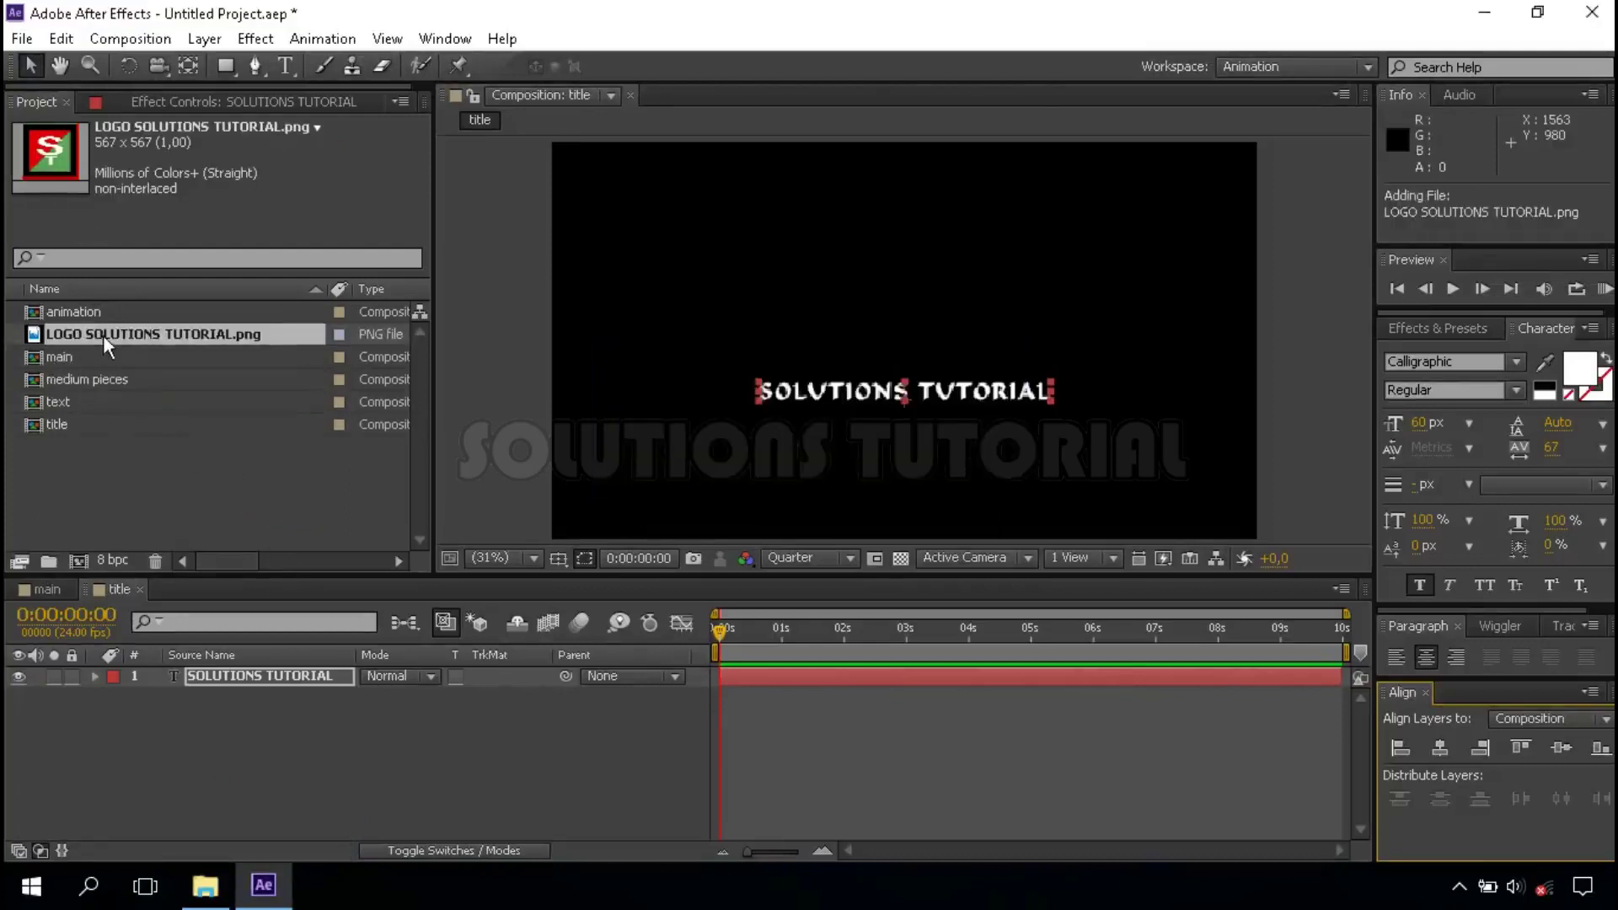
left_click_drag(124, 336, 252, 683)
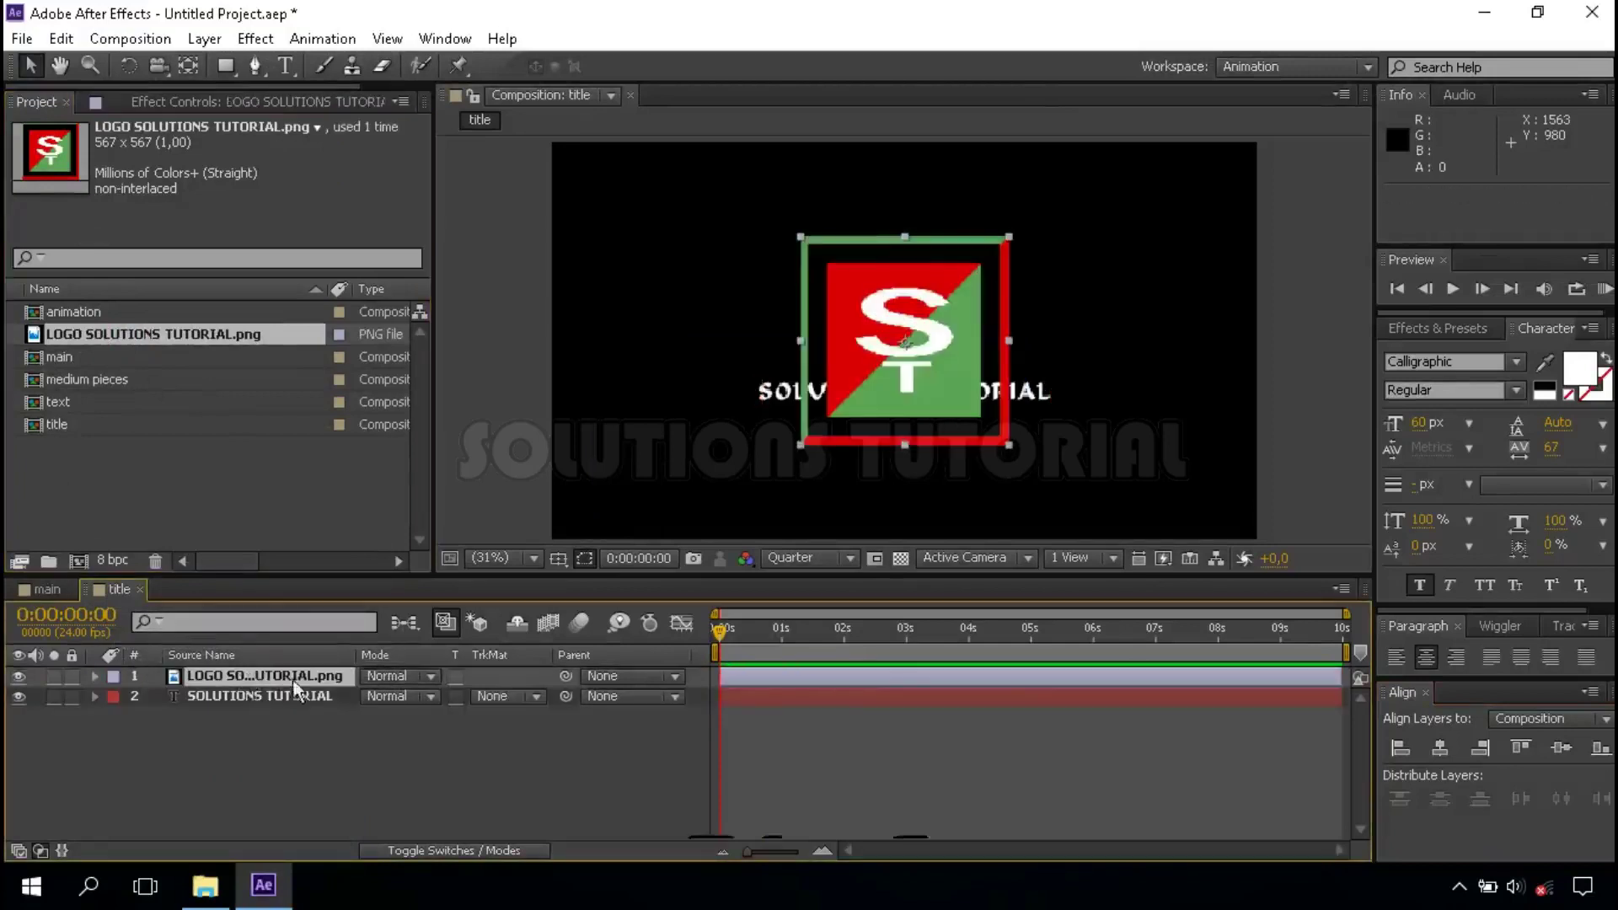
left_click(261, 674)
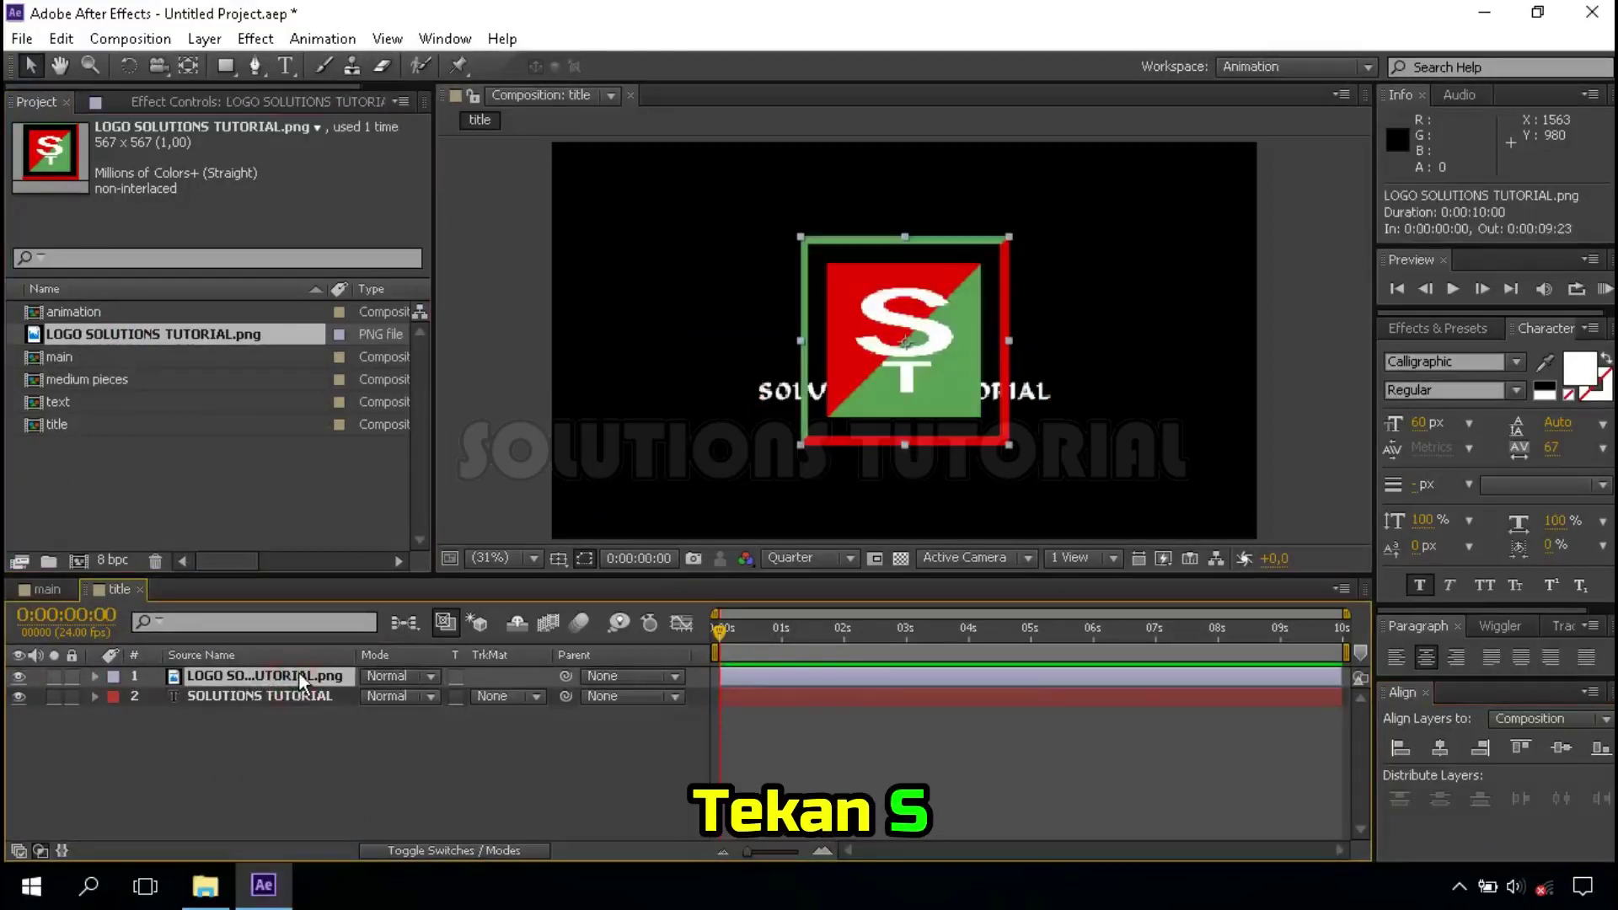
key("s")
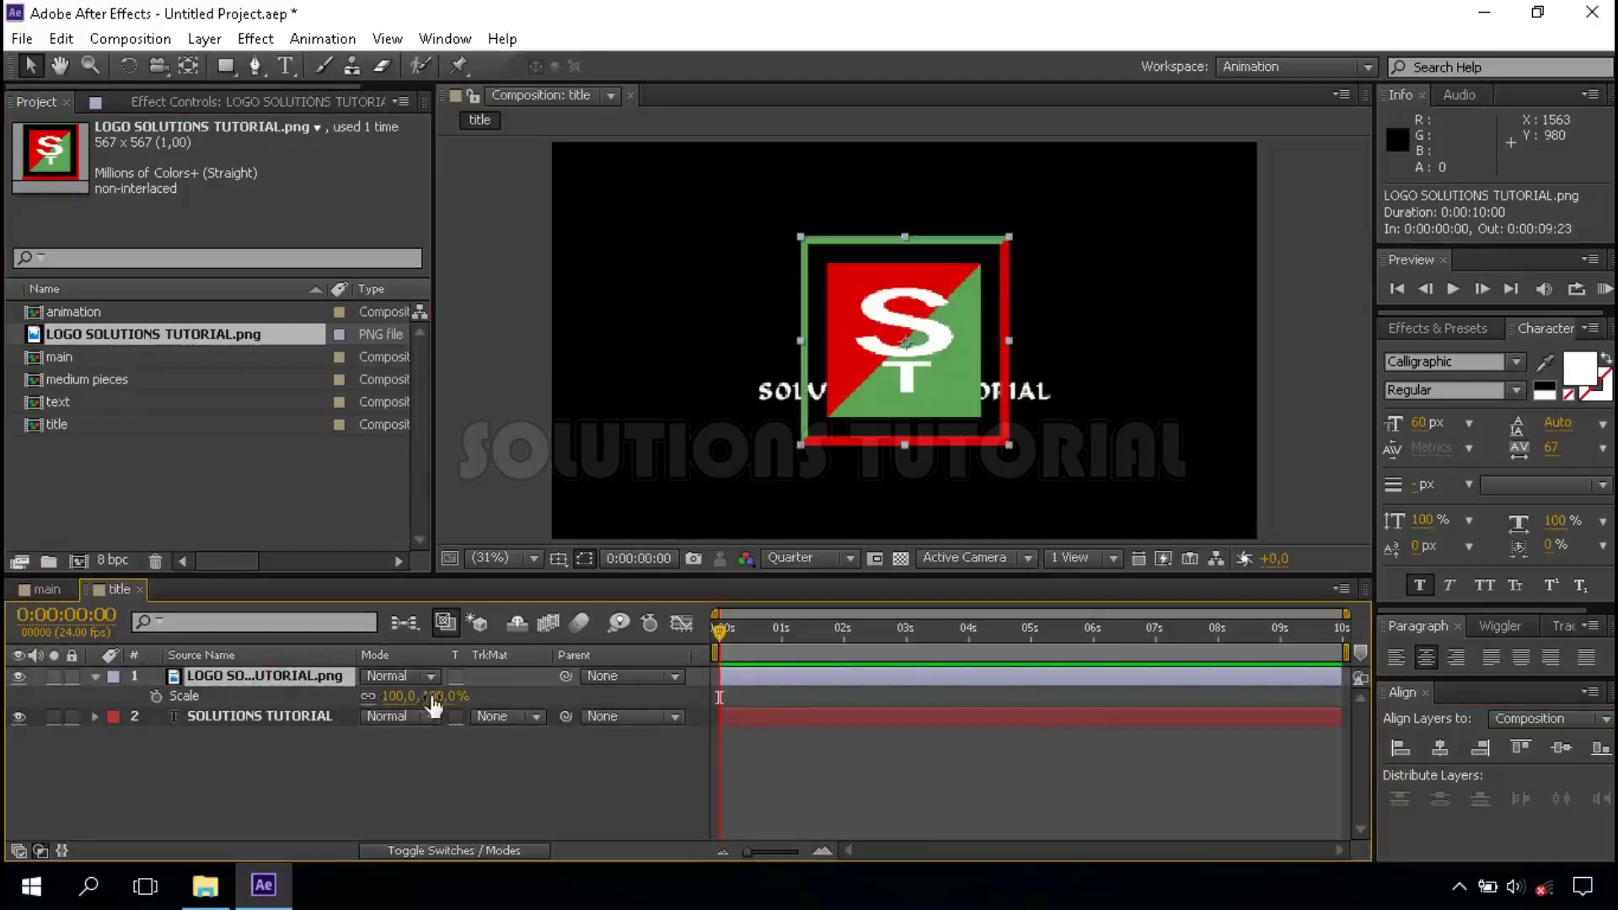
left_click(432, 697)
key("Return")
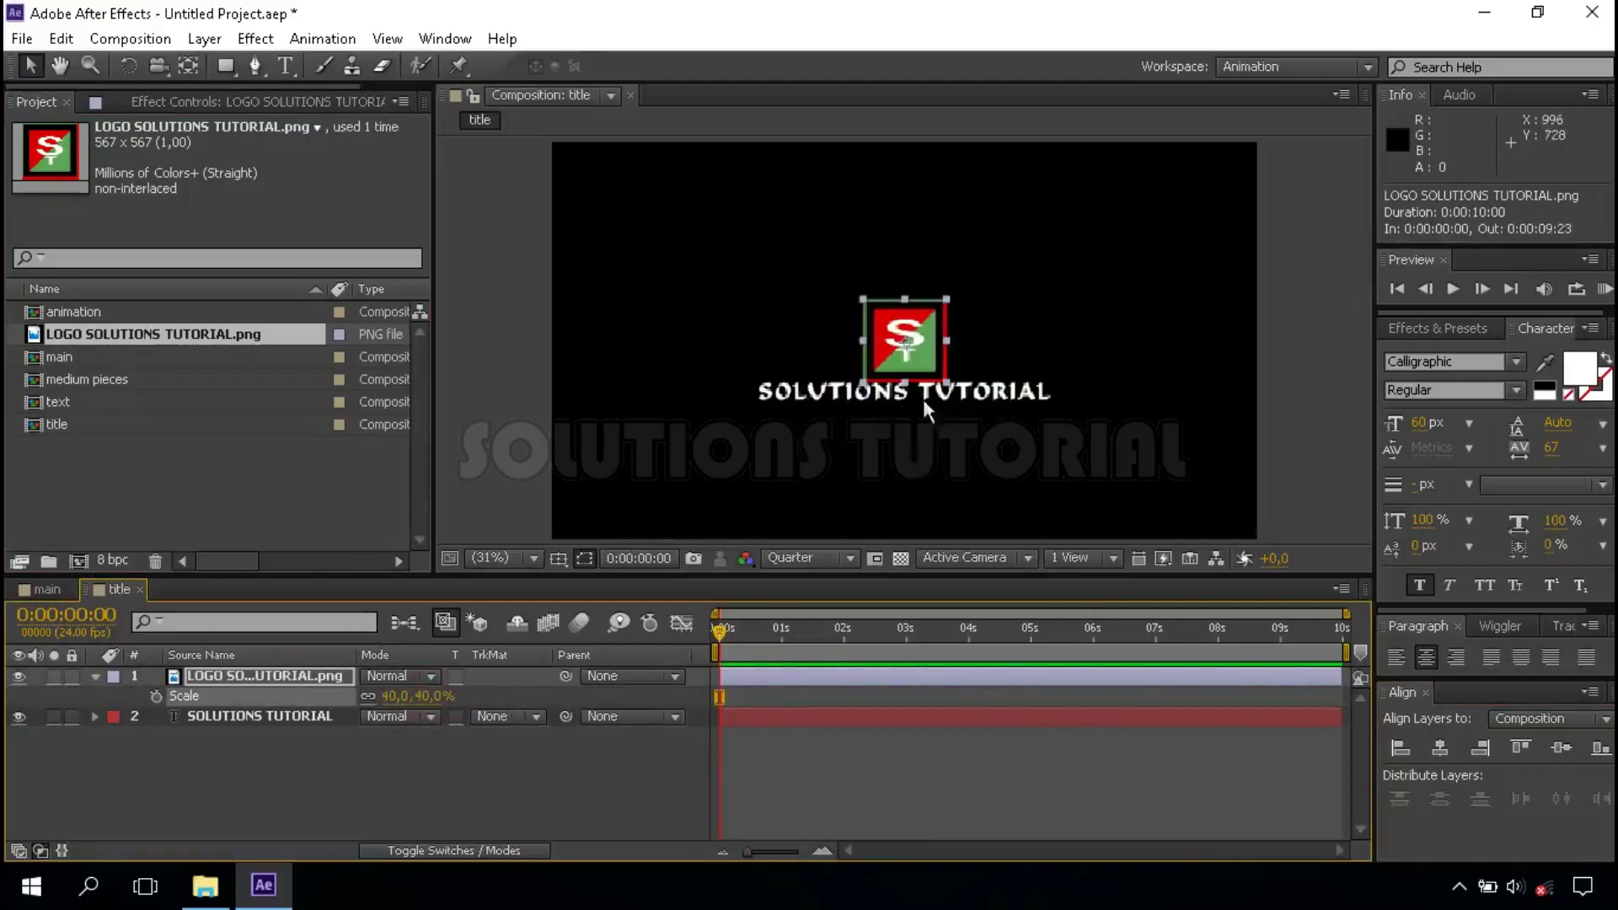
Step: Move the logo above the text, centre it horizontally, and return to main
mouse_move(918, 342)
left_mouse_down()
mouse_move(924, 323)
mouse_move(902, 307)
left_mouse_up()
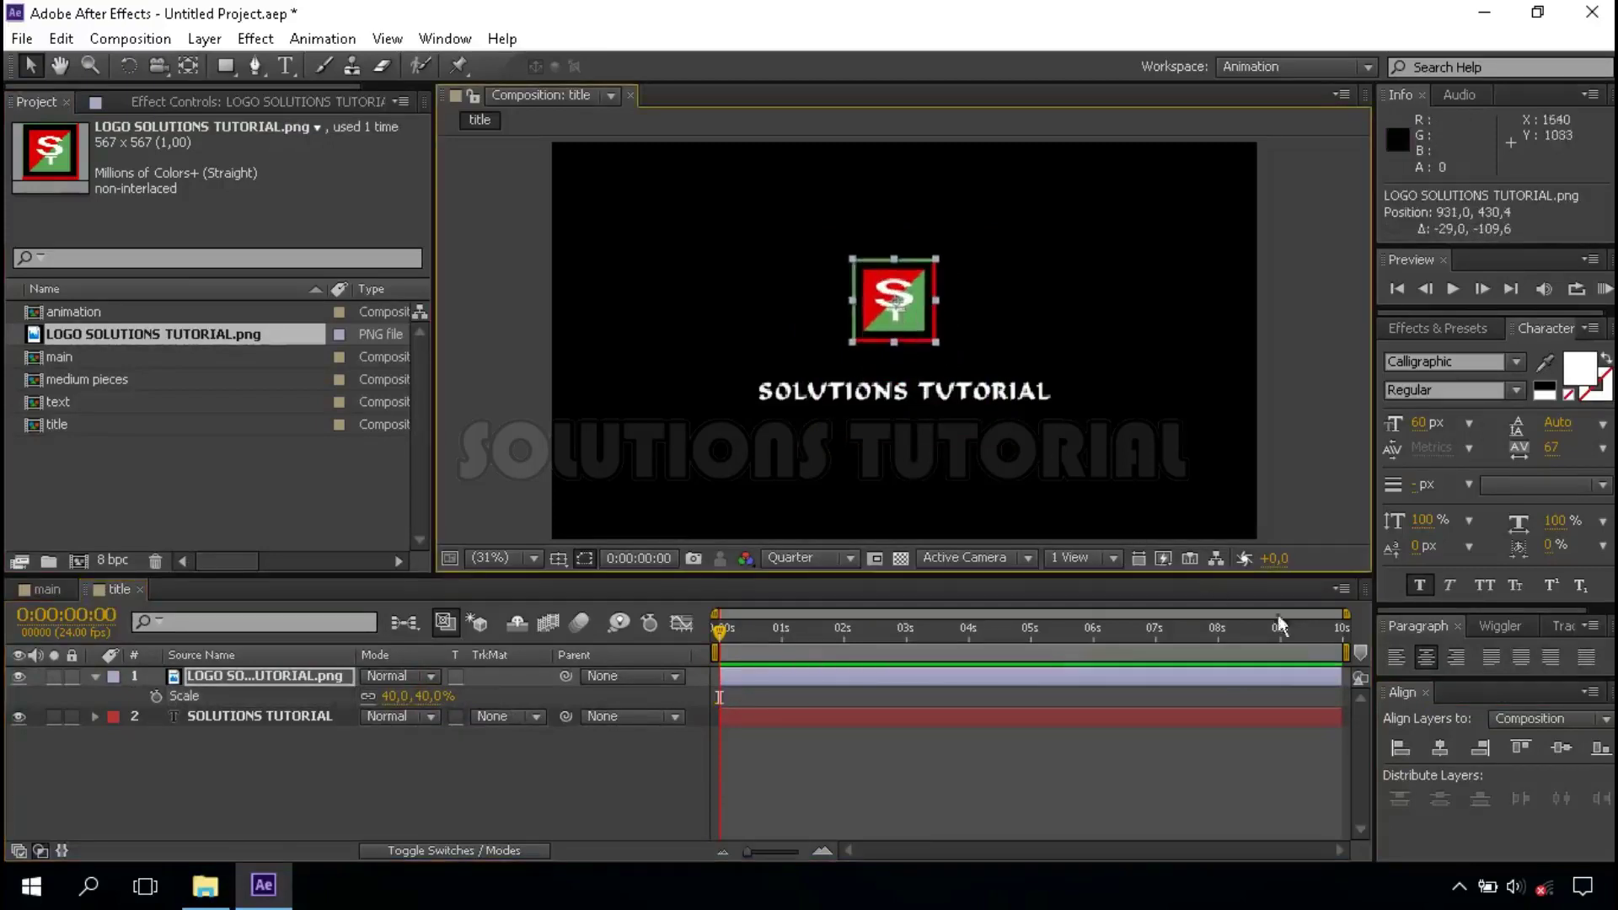
left_click(1438, 749)
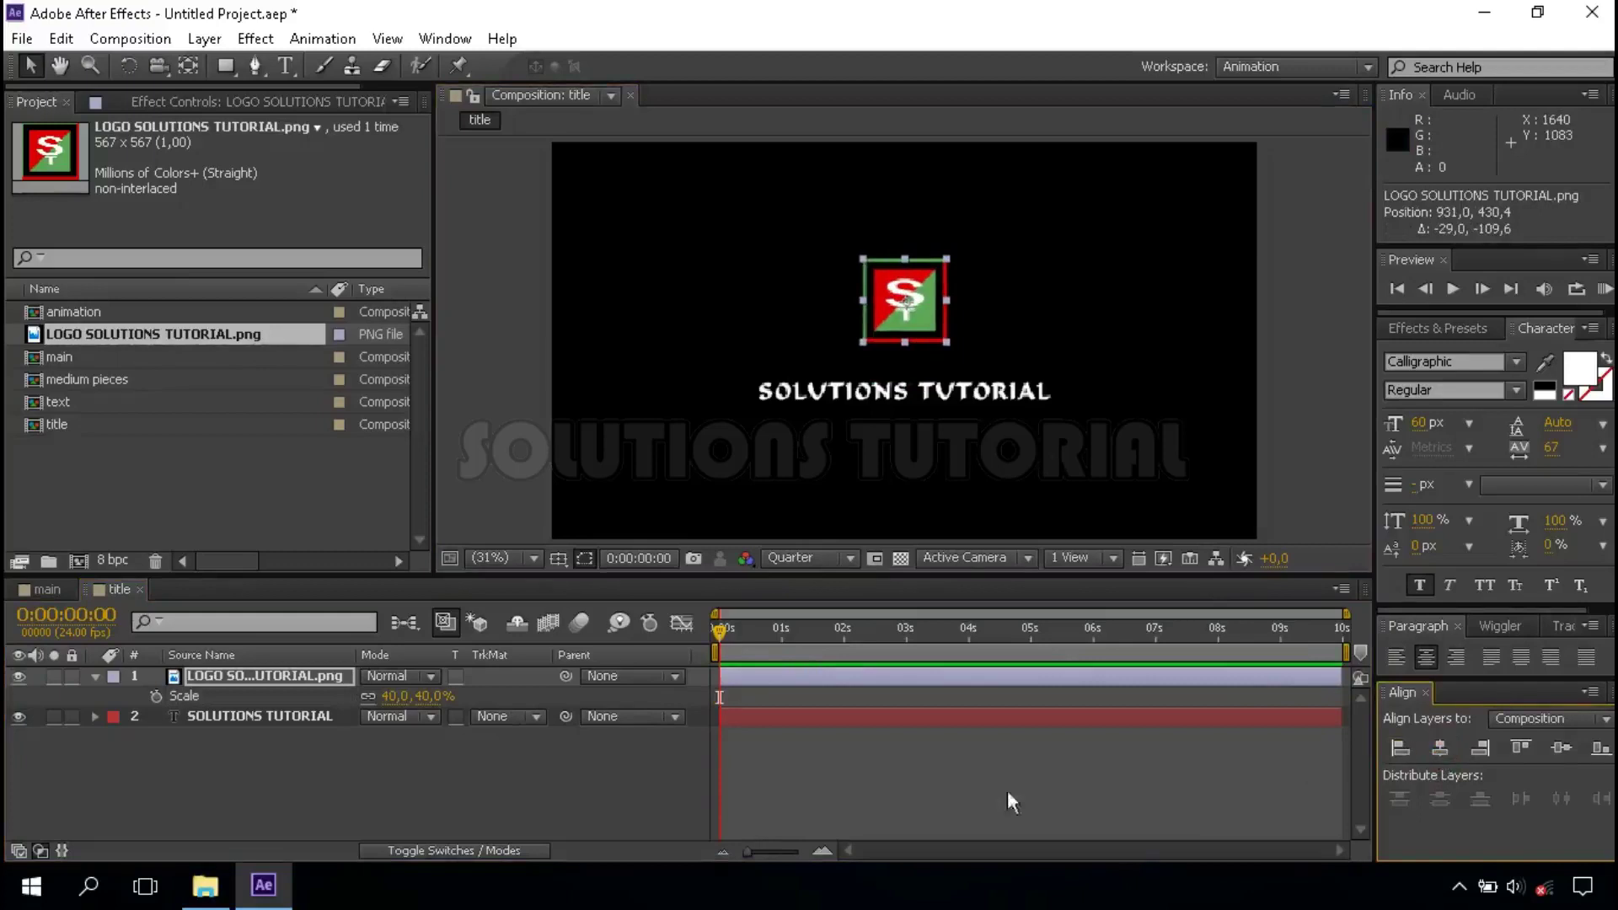
left_click(138, 588)
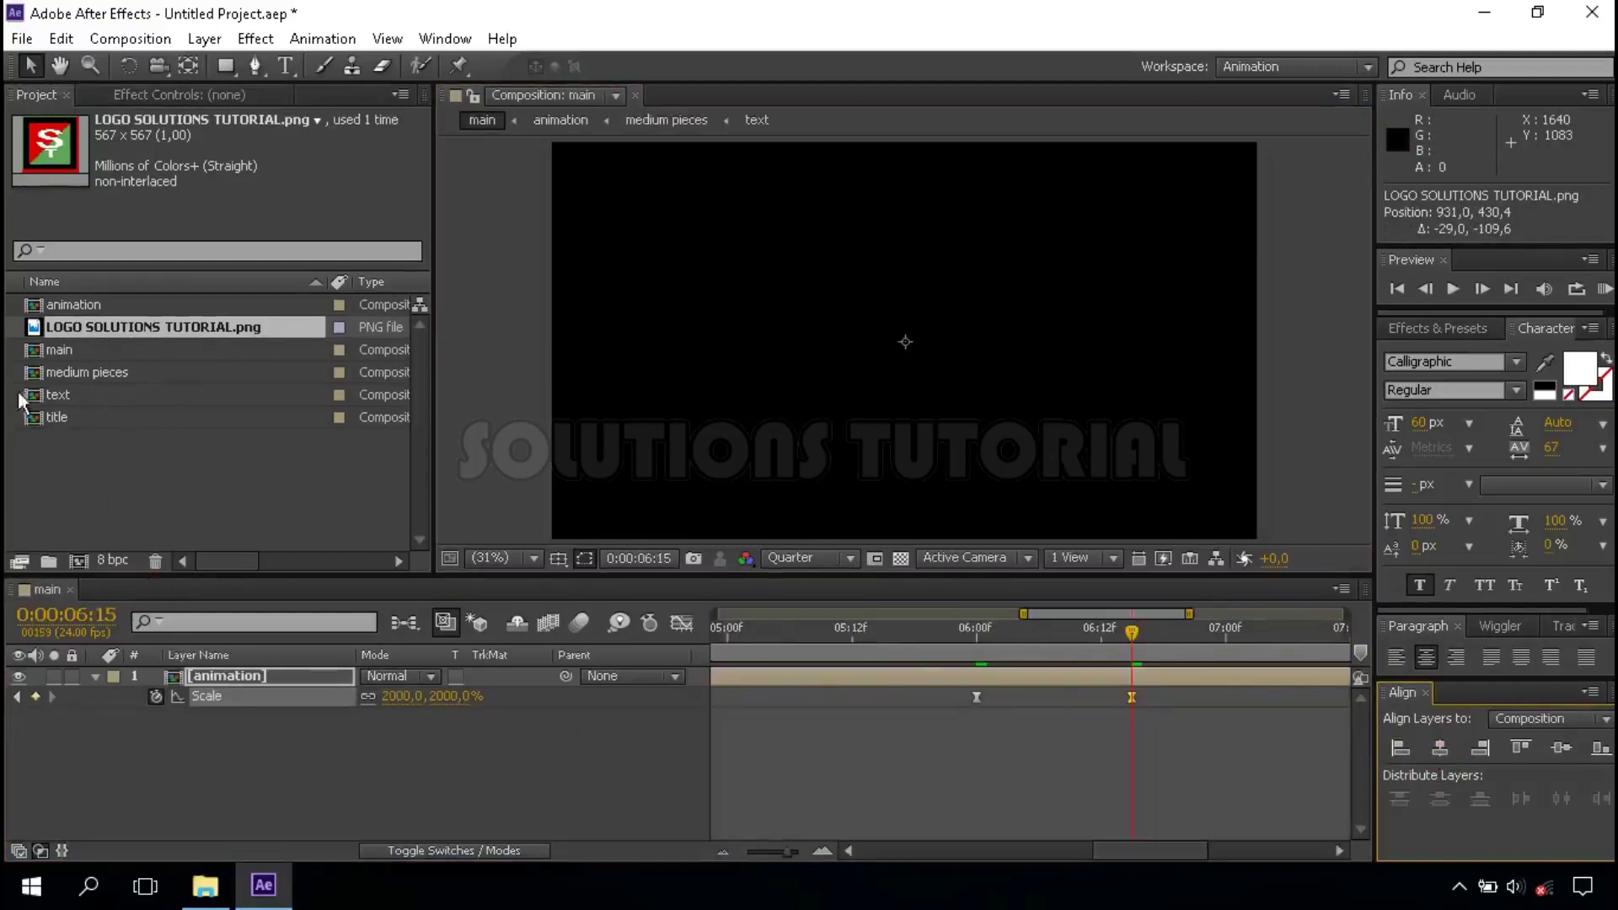
Step: Add the title comp to main, starting exactly at 6 seconds
left_click(93, 427)
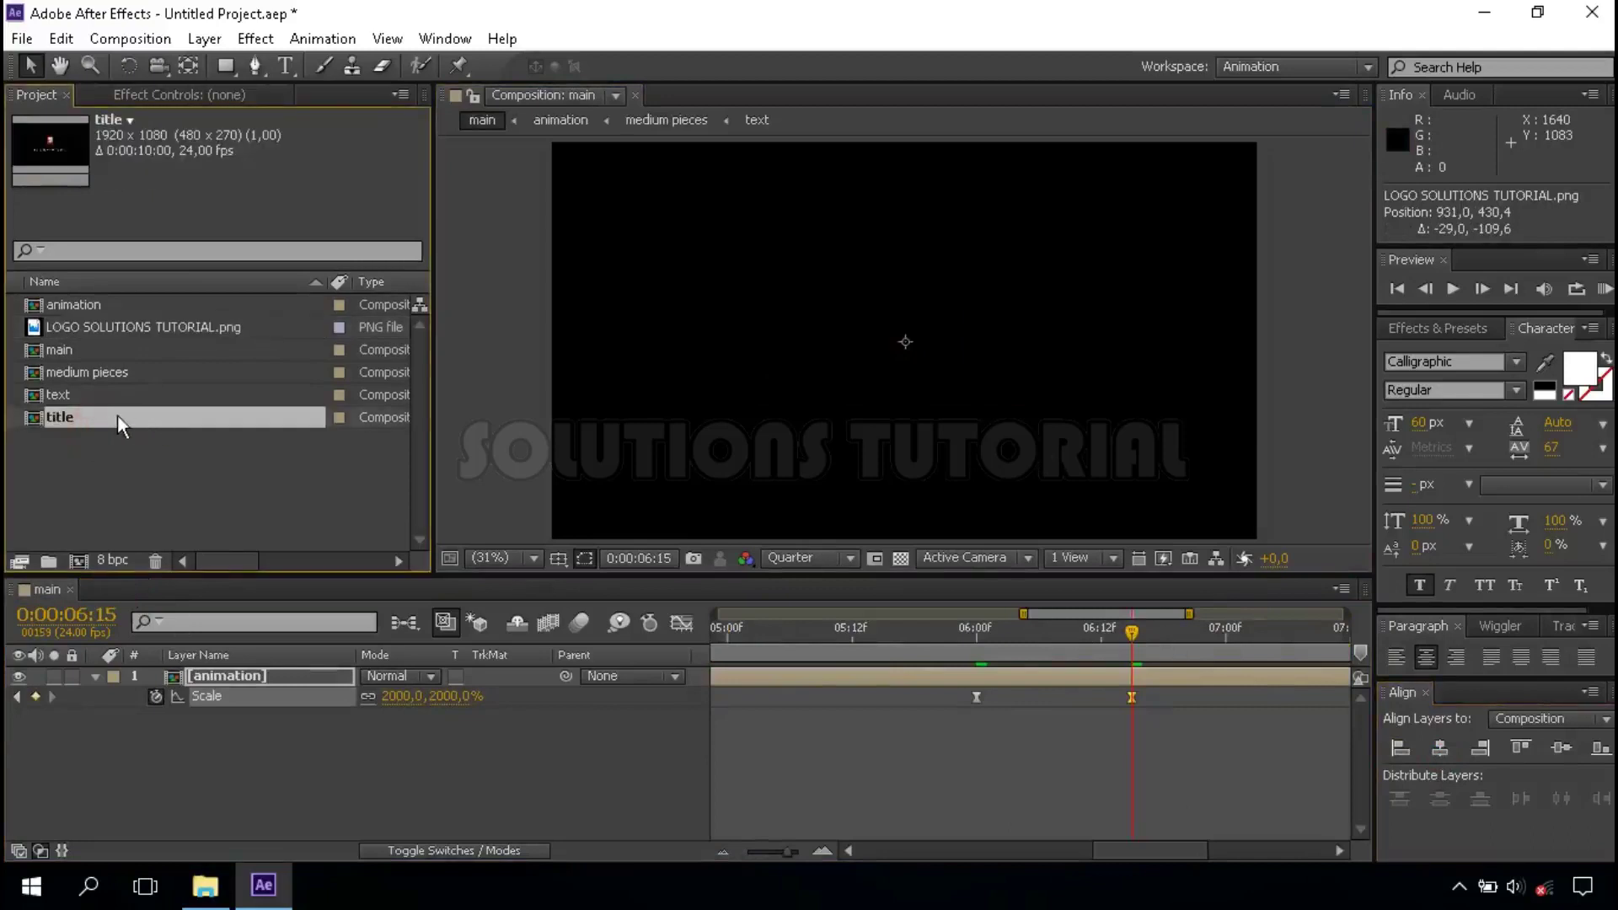
left_click_drag(119, 416, 254, 672)
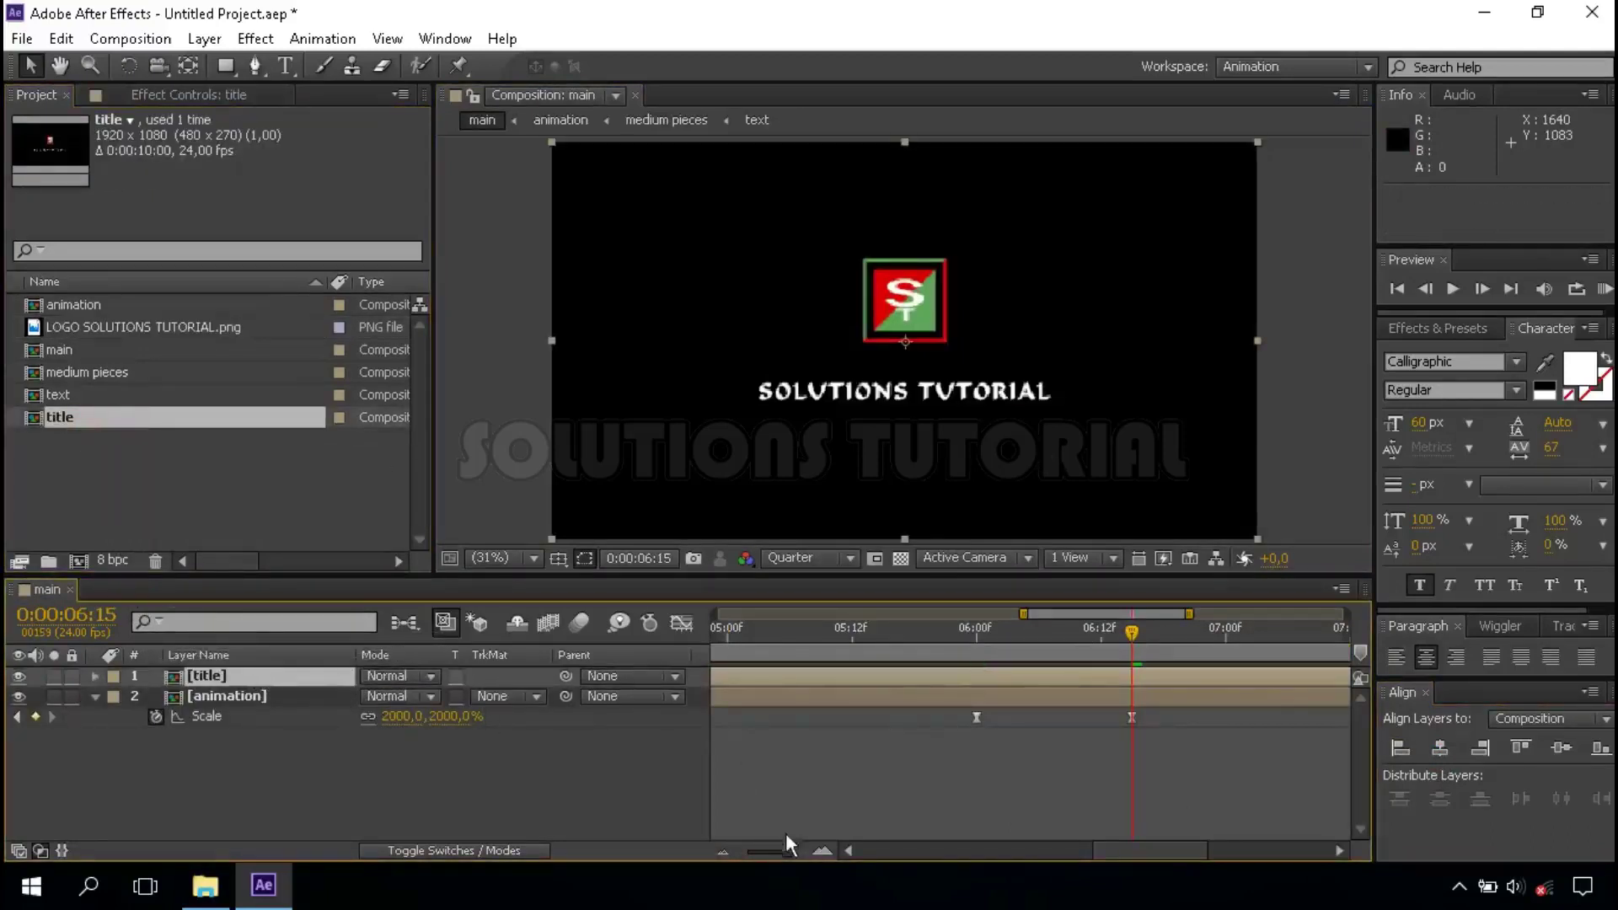
left_click_drag(786, 846, 739, 853)
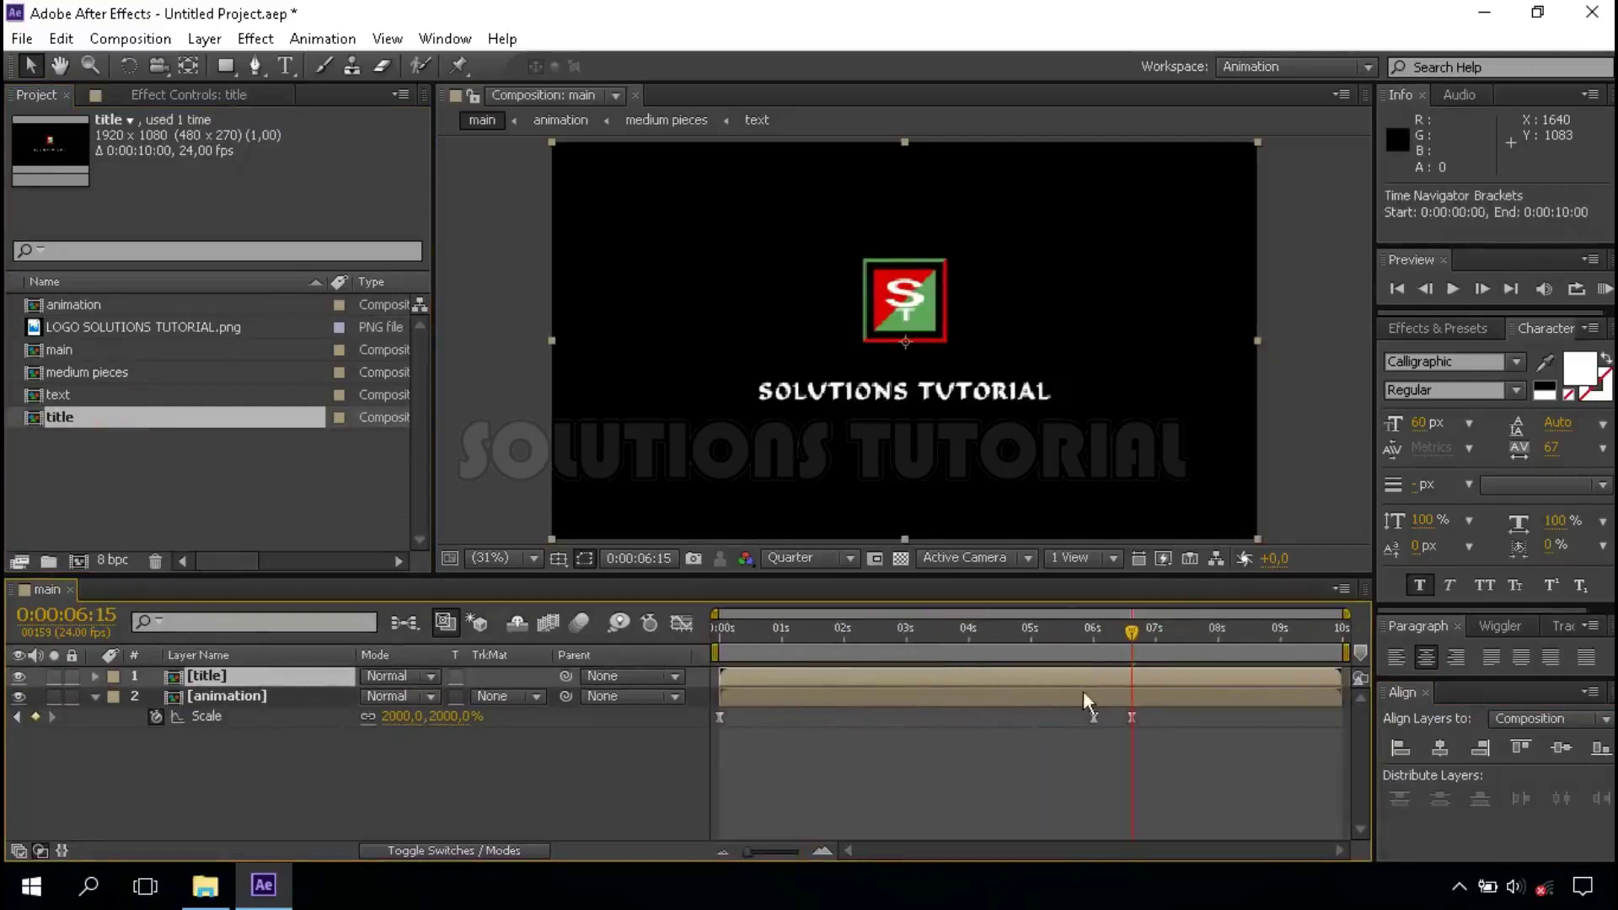
left_click(1092, 637)
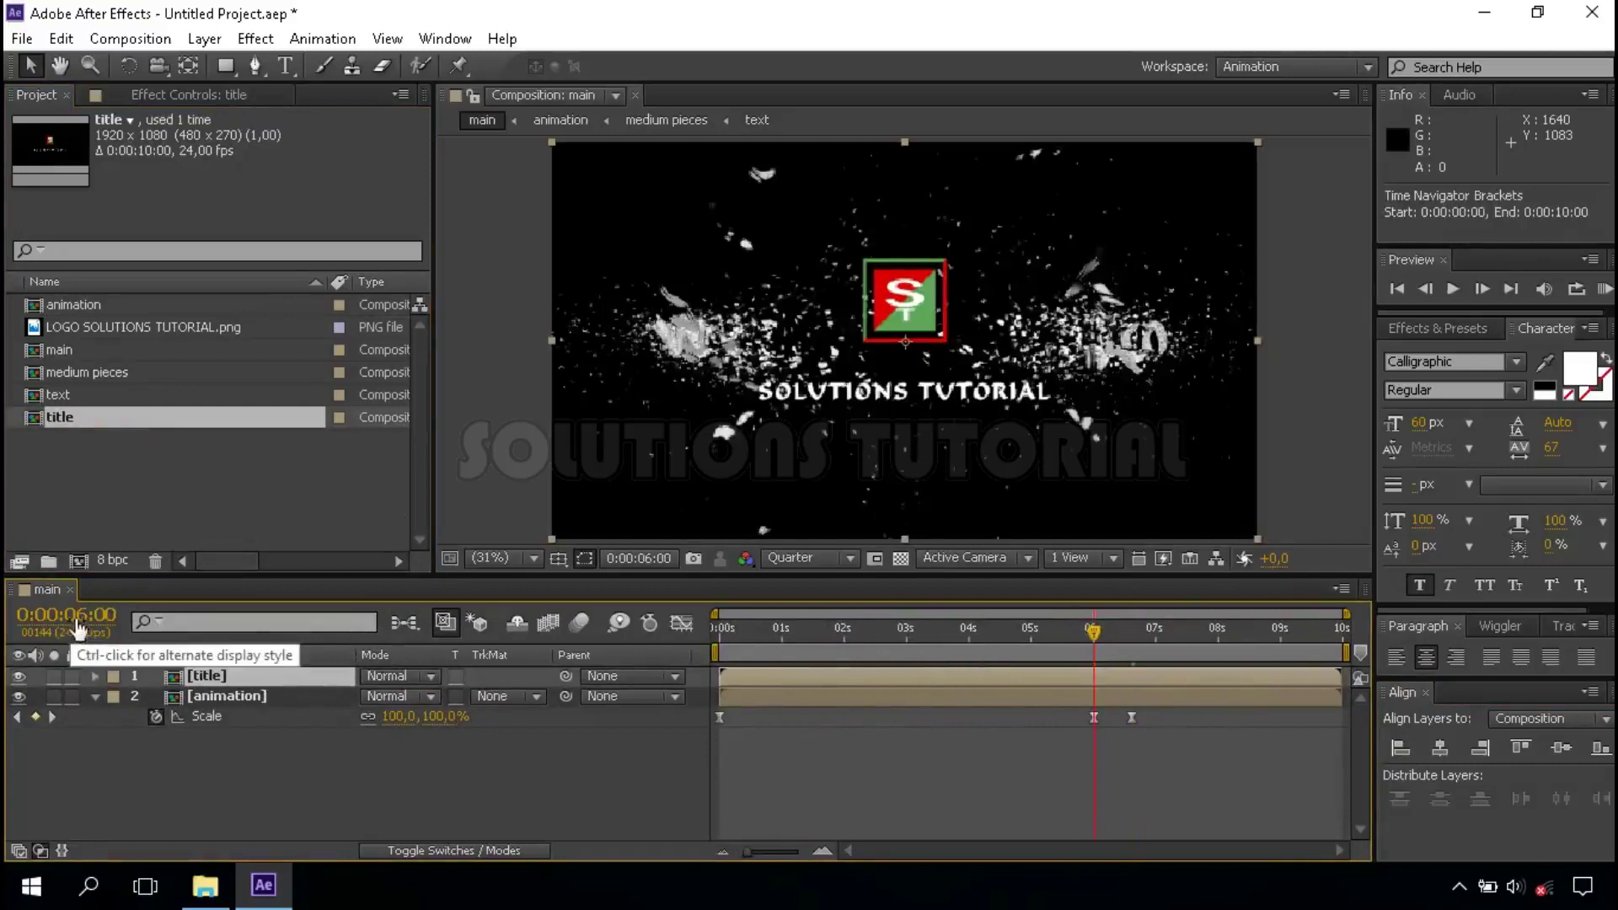
left_click_drag(738, 670, 1119, 675)
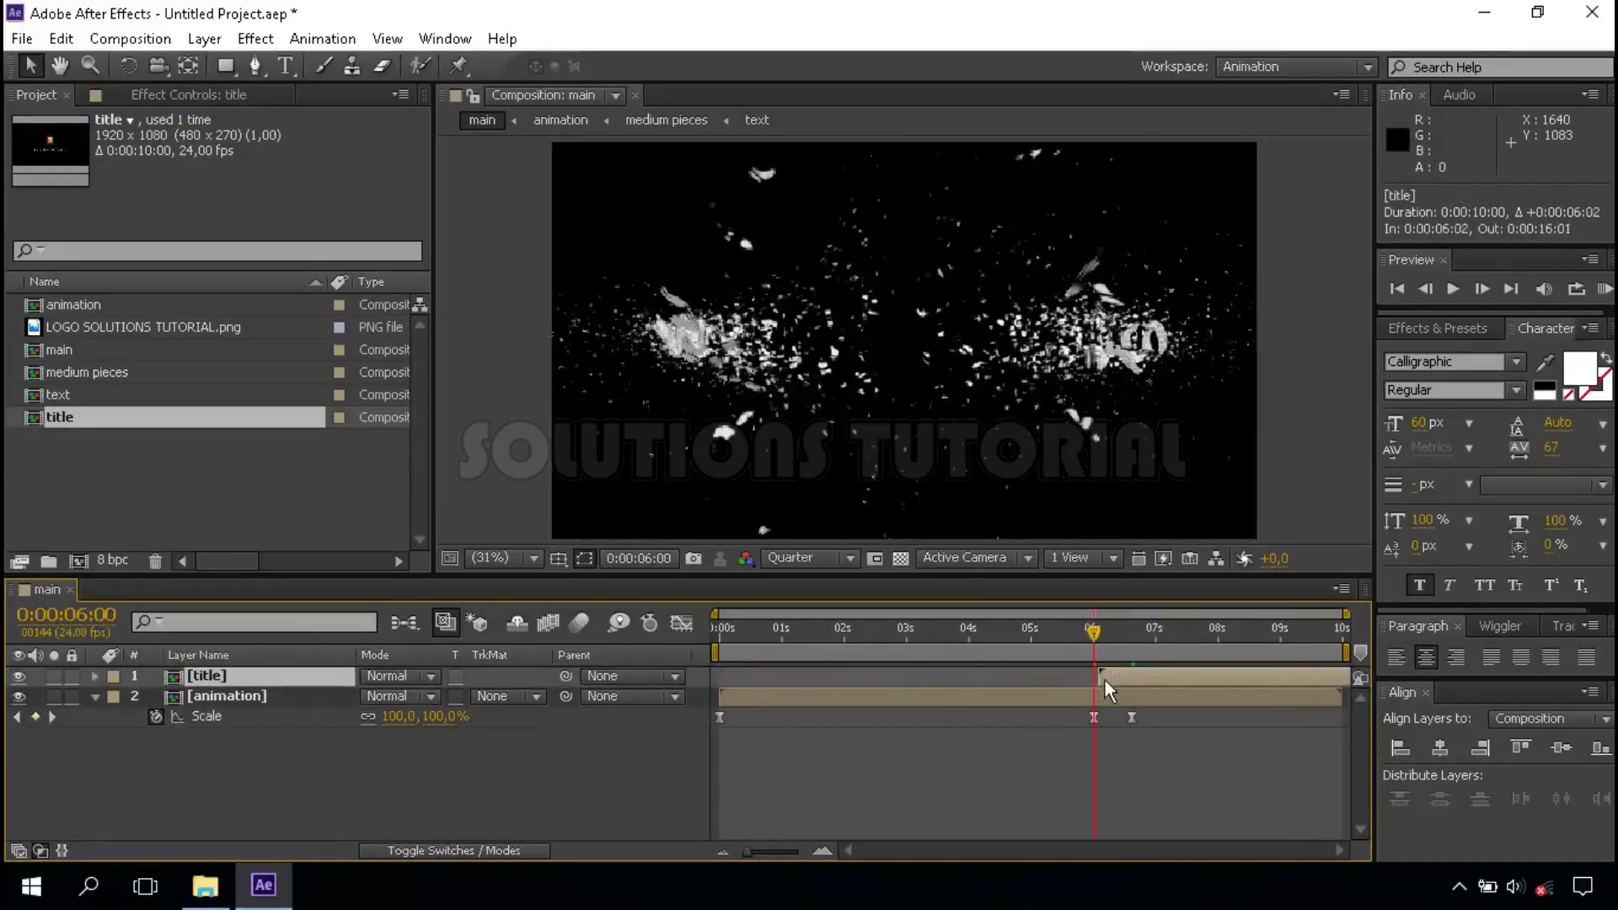
left_click_drag(747, 851, 791, 850)
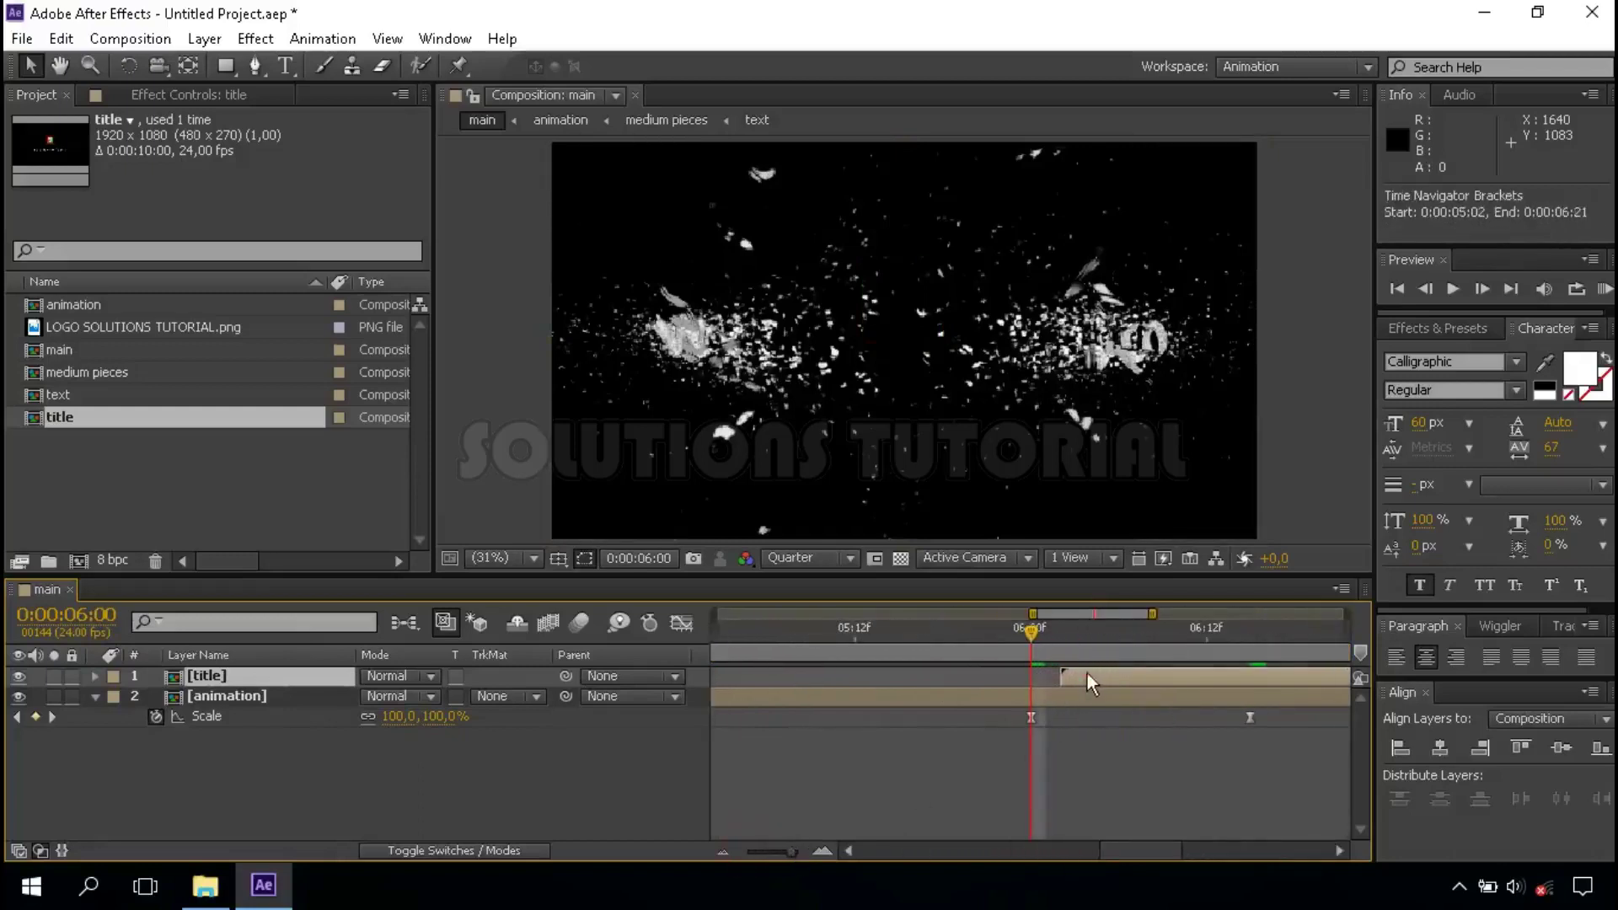
left_click_drag(1087, 674, 1064, 671)
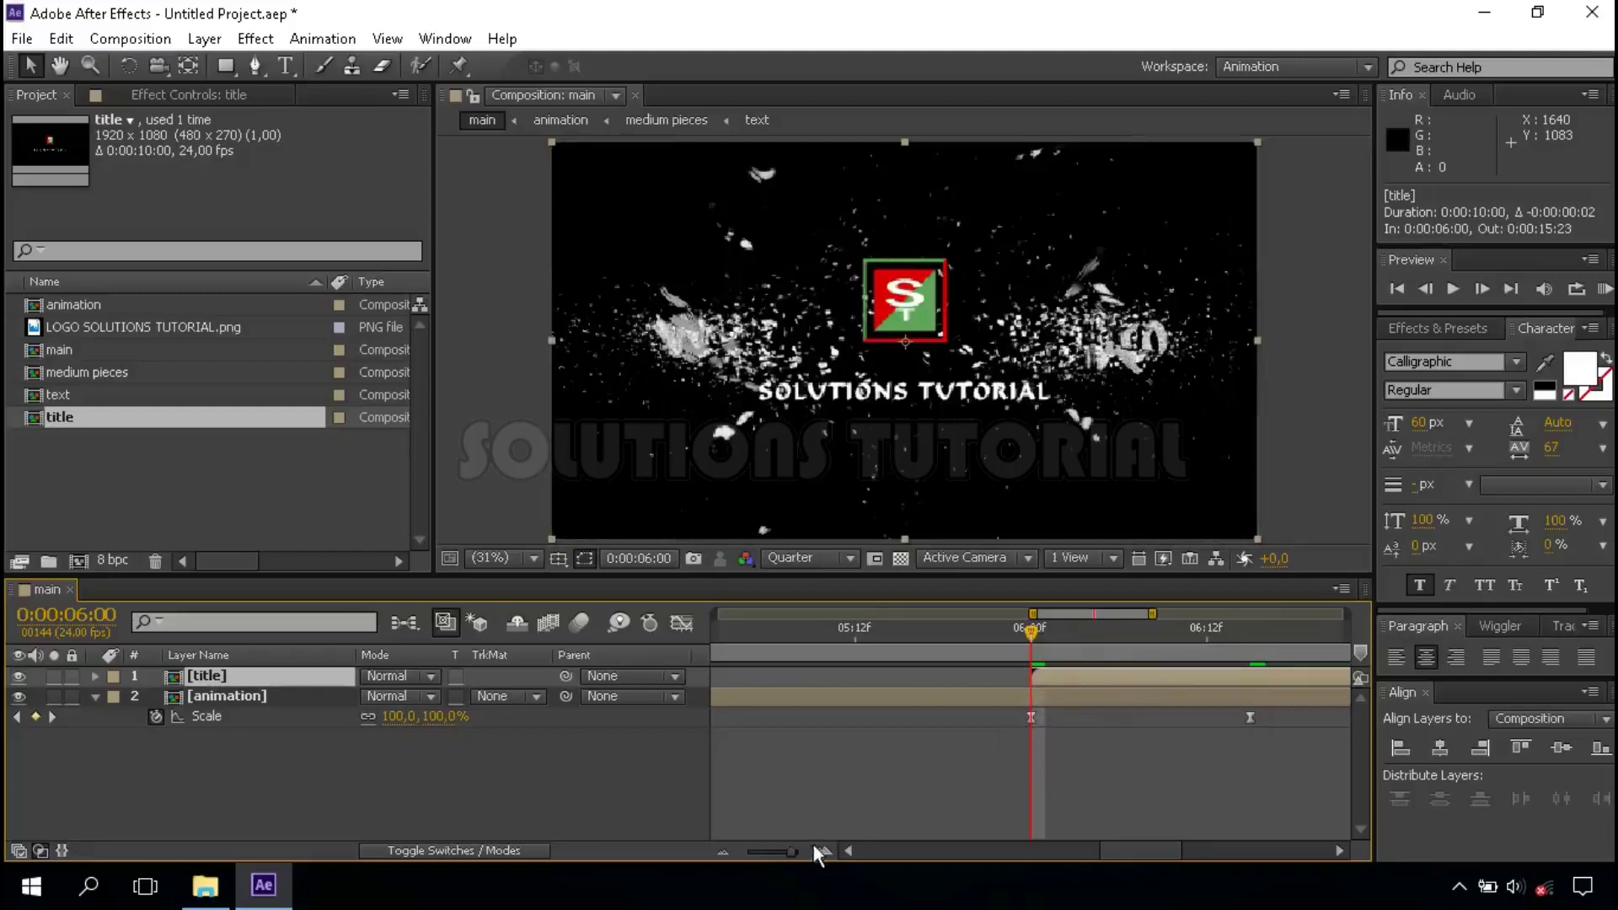
left_click_drag(790, 852, 740, 851)
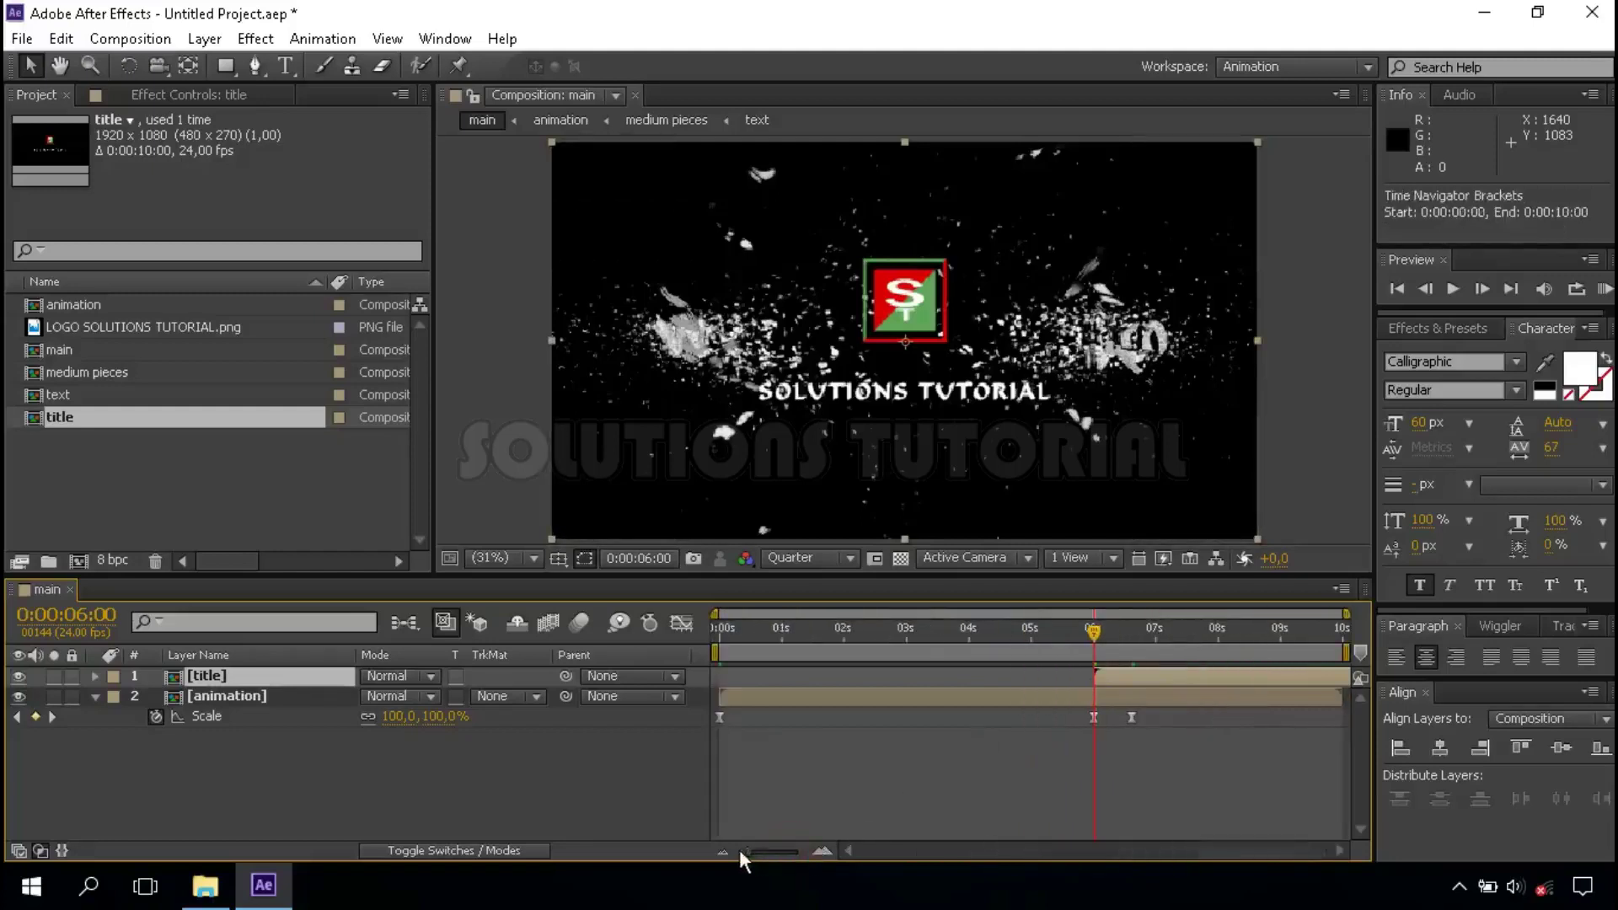
Step: Add a Scale keyframe on the title layer at 6:15
left_click(1131, 648)
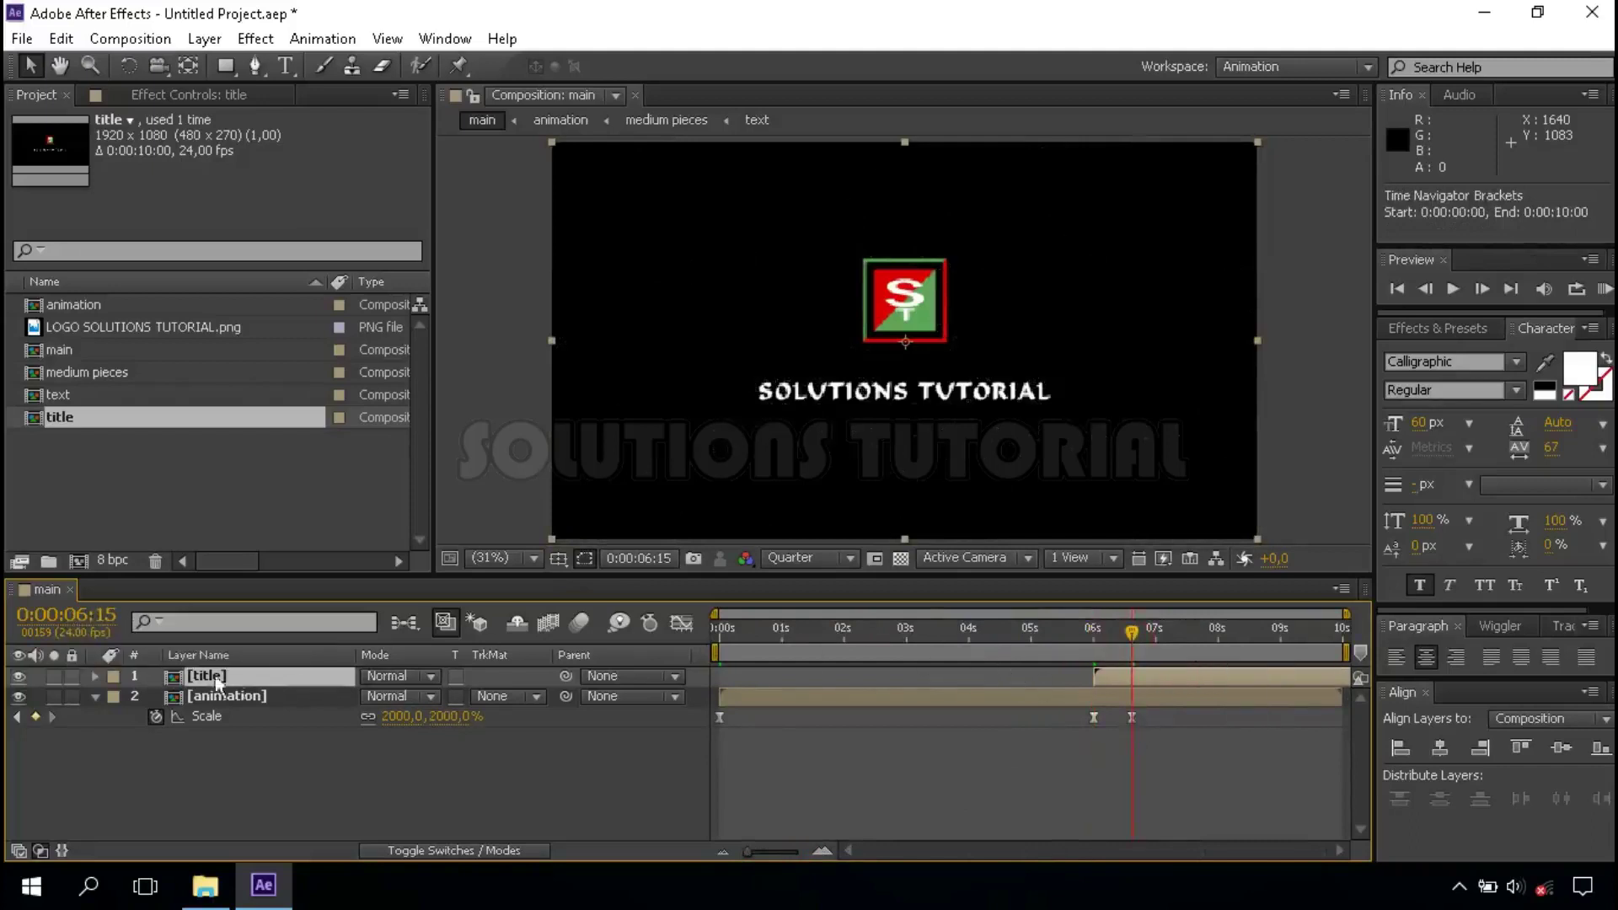
left_click(240, 678)
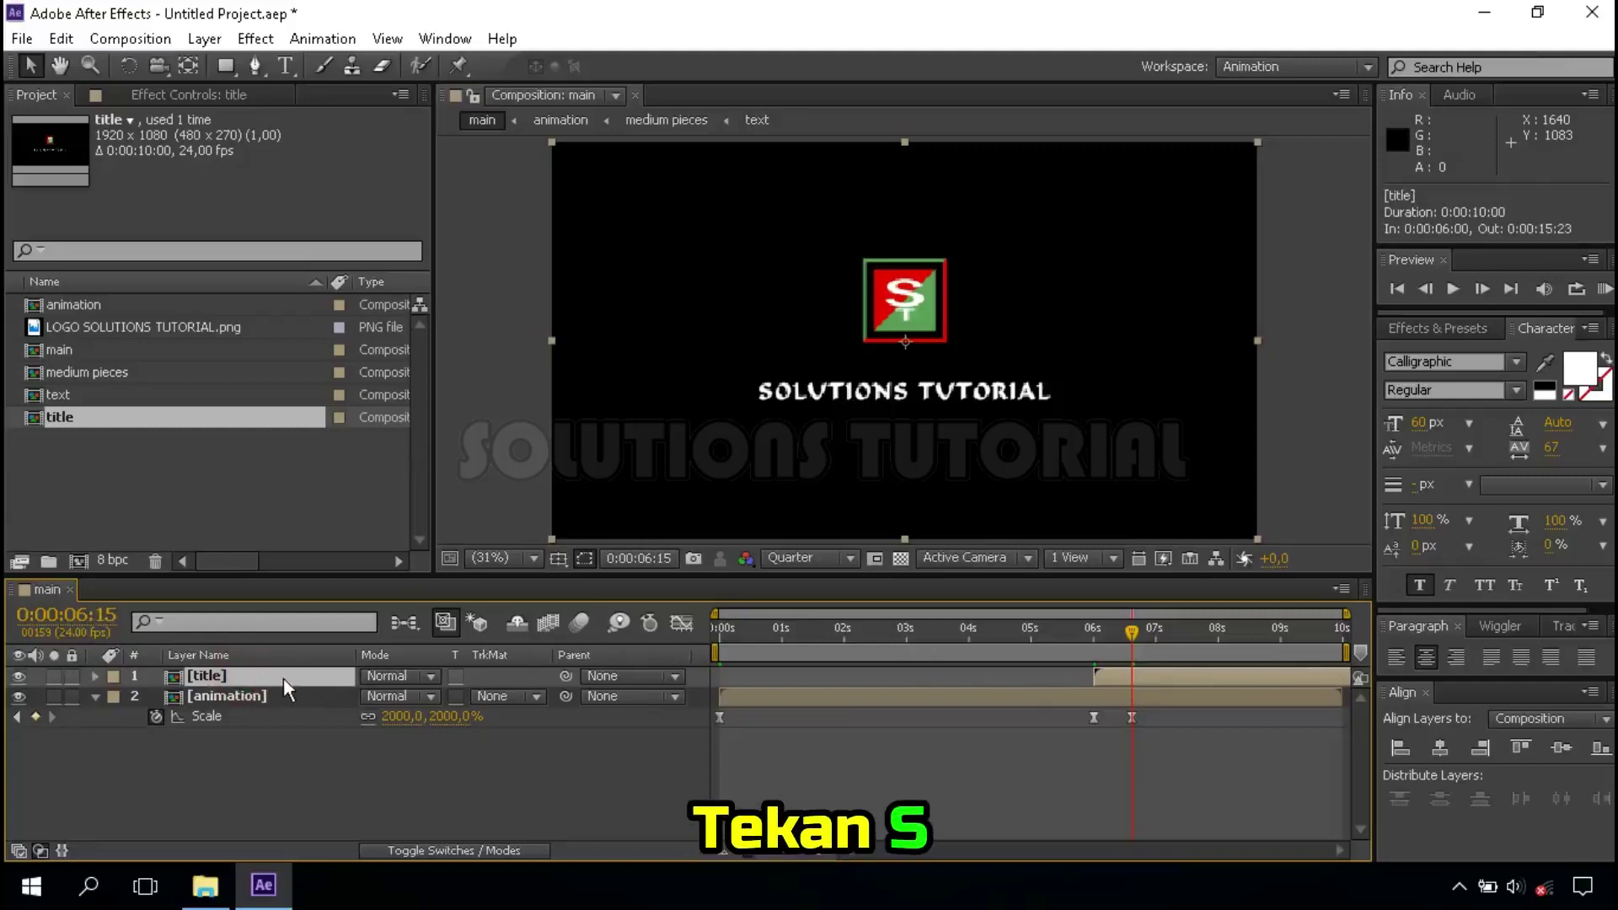
key("s")
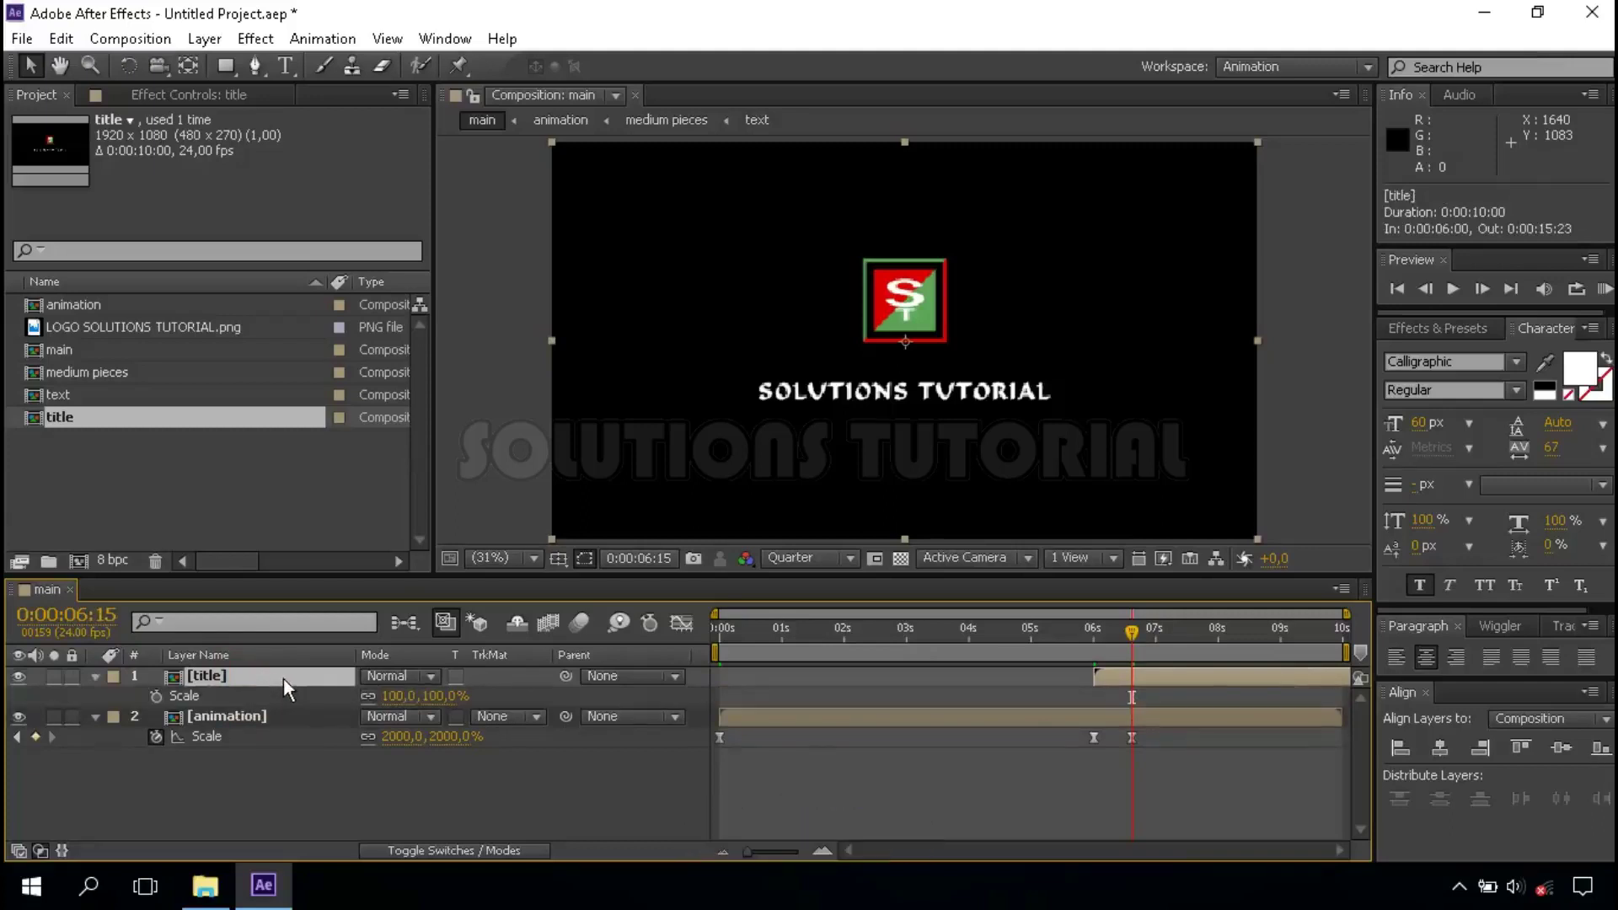
left_click(157, 696)
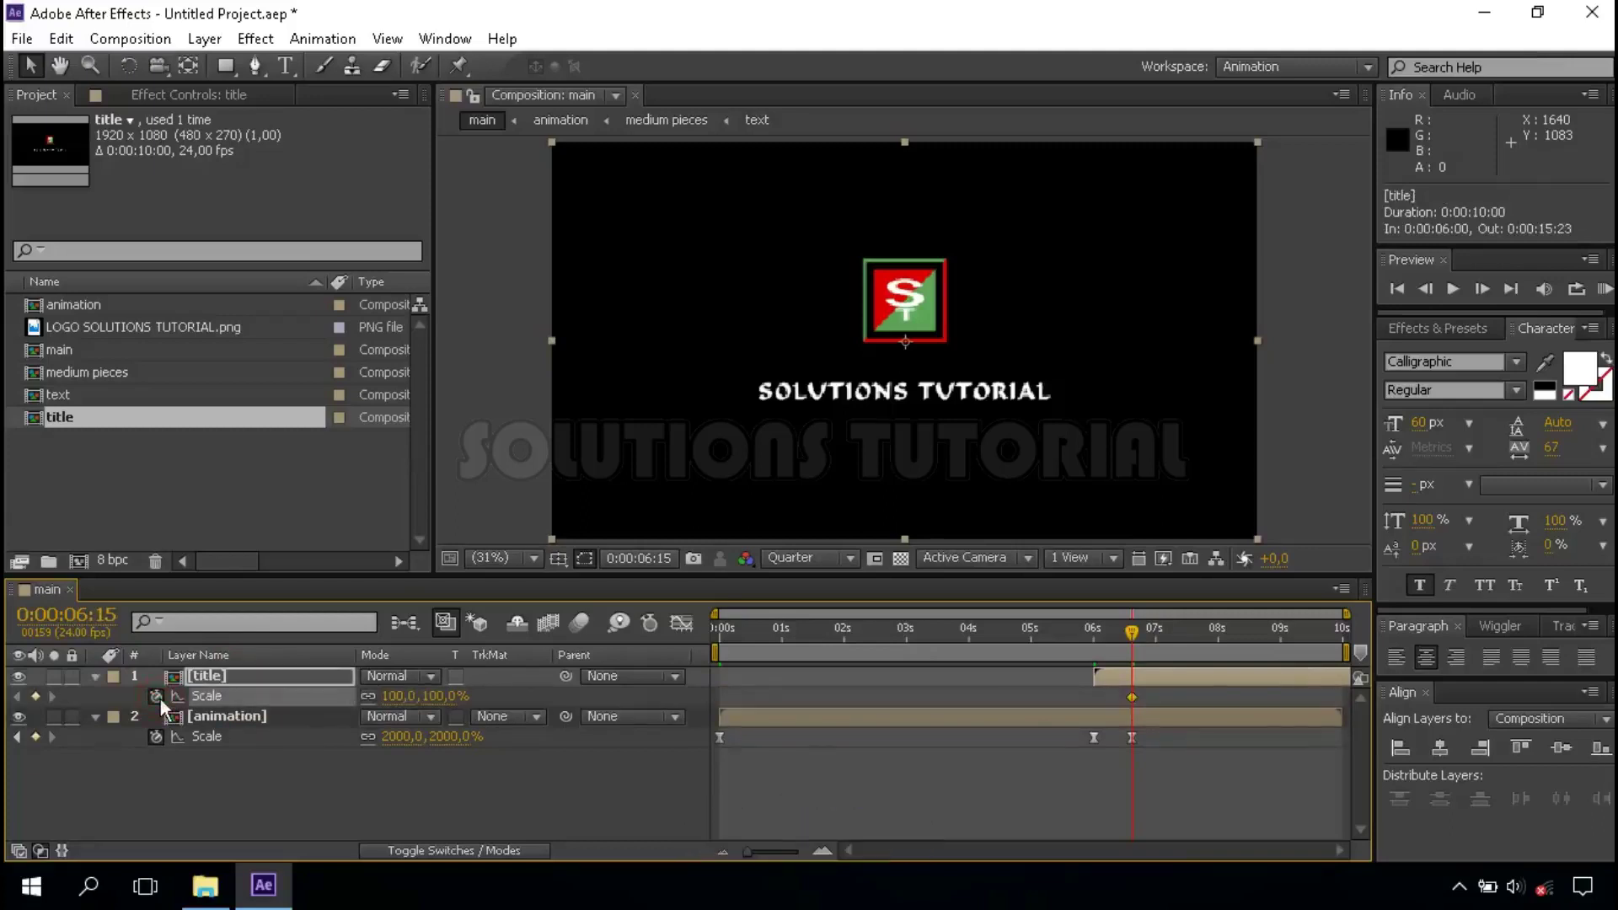
Step: Set the title Scale to 80% at 6:15 and 60% at 6 seconds
left_click(438, 696)
type("80")
key("Return")
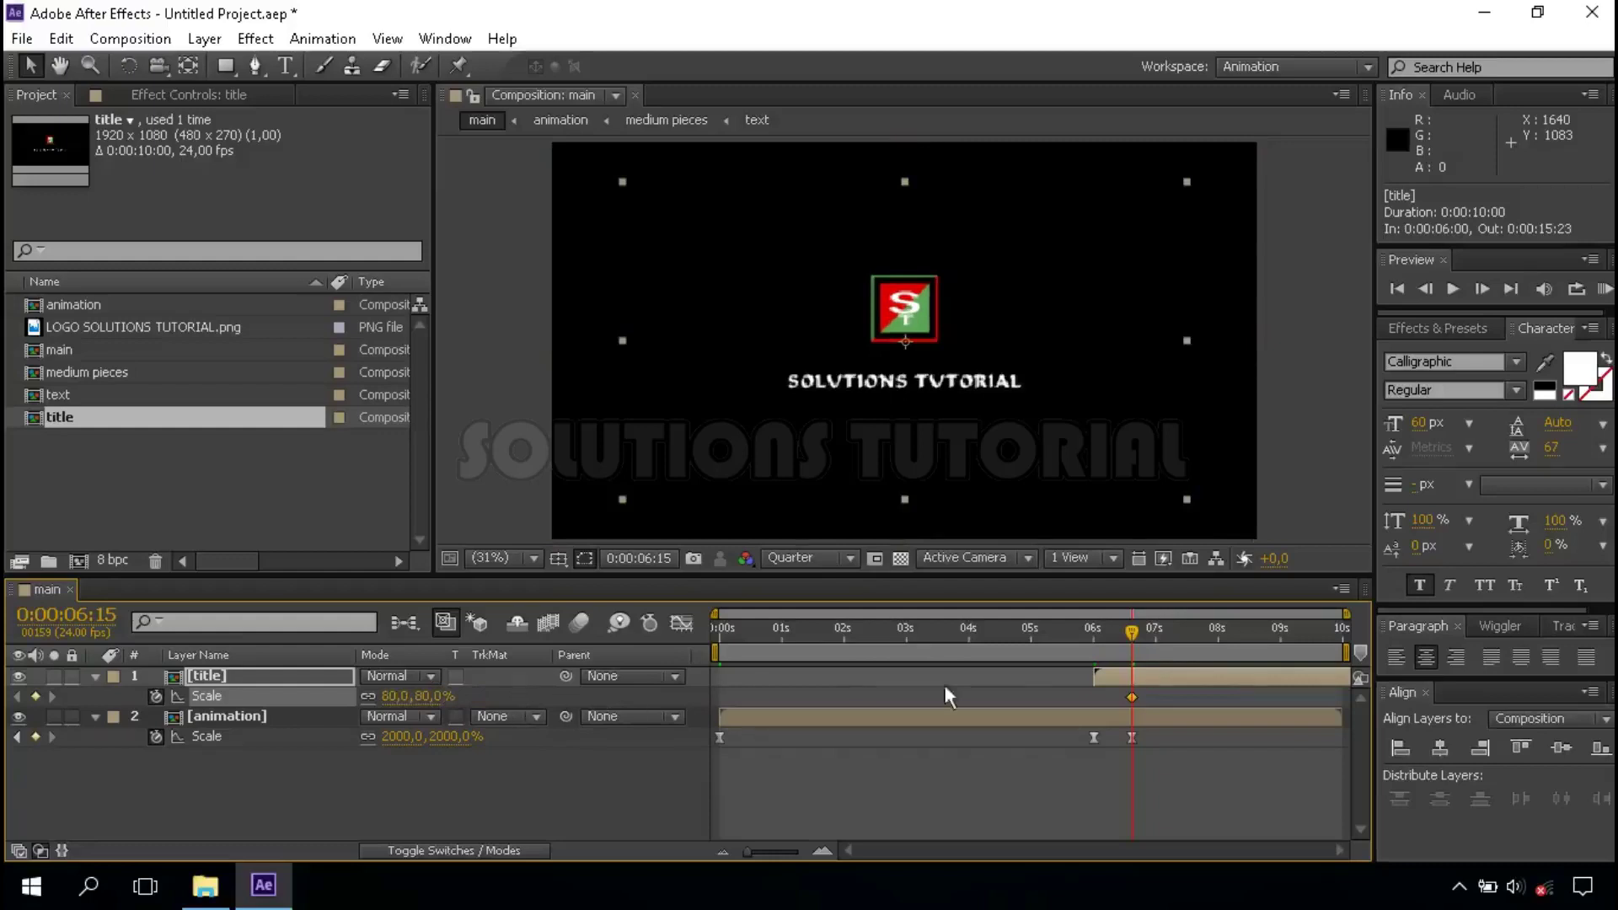
left_click(1092, 634)
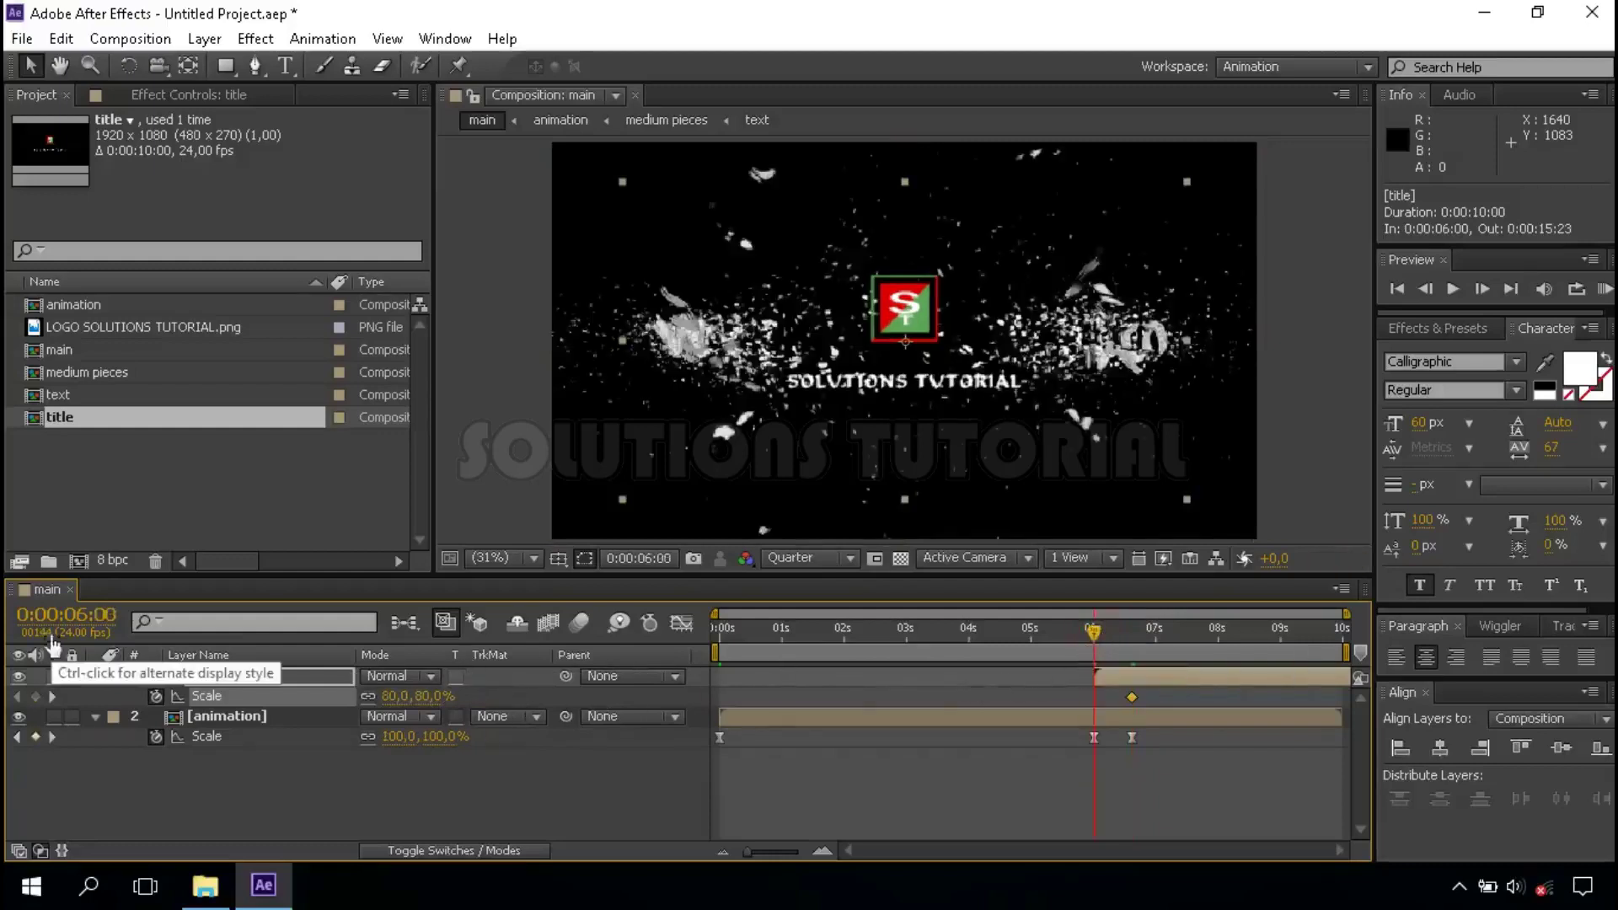
left_click(428, 696)
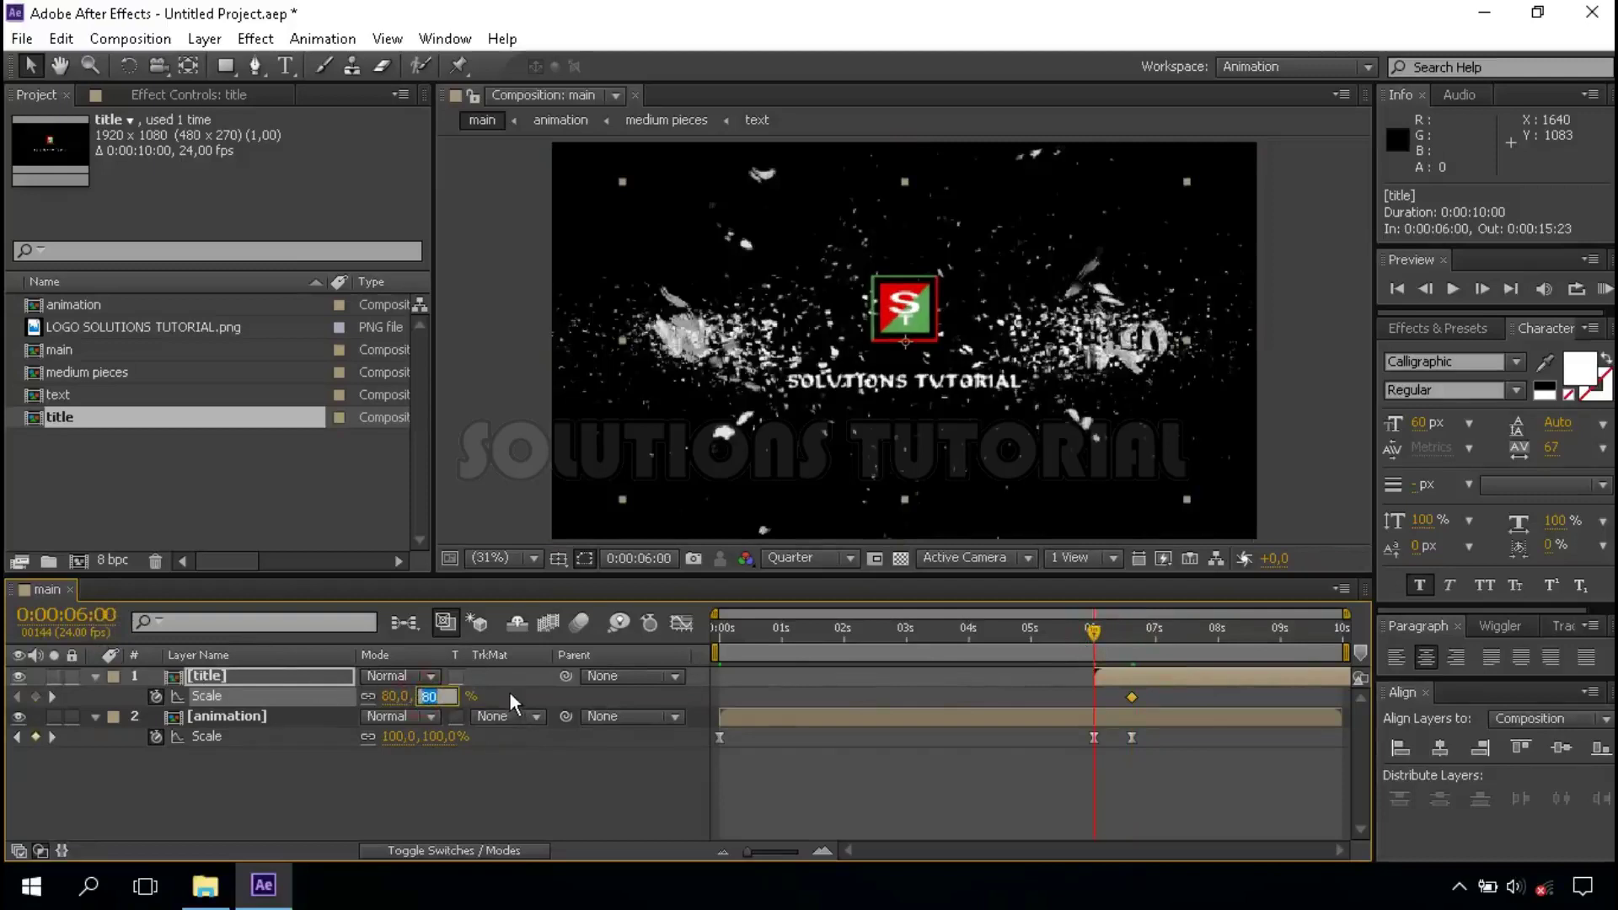
type("6")
key("Return")
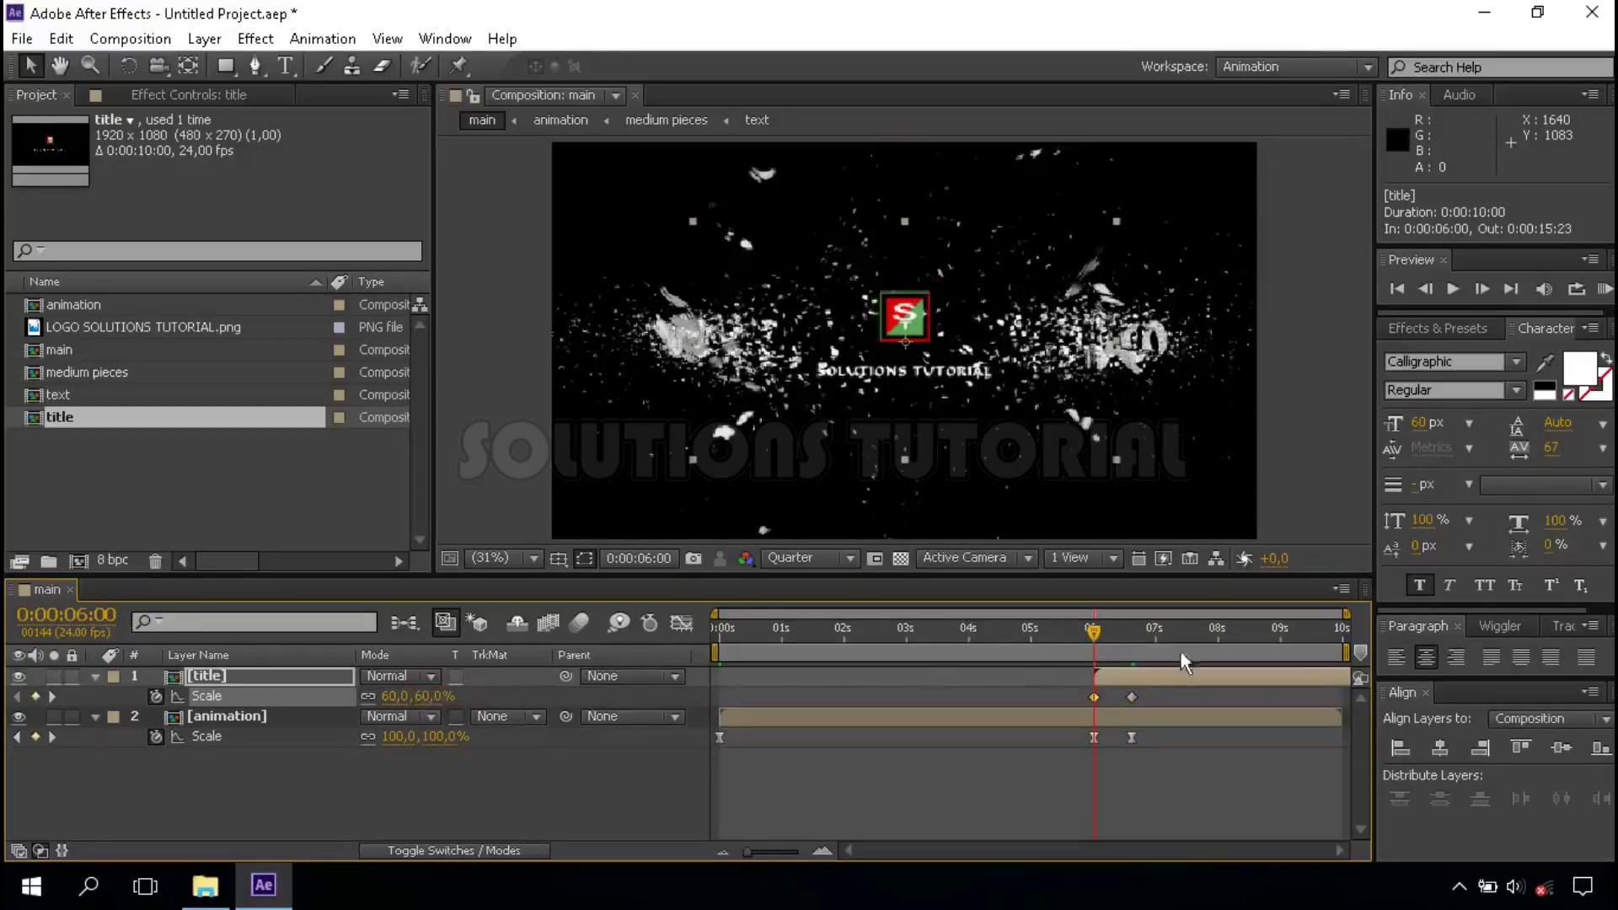
Step: Set the title Scale to 100% at 8 seconds, then scrub around 6 seconds to preview
left_click(1218, 636)
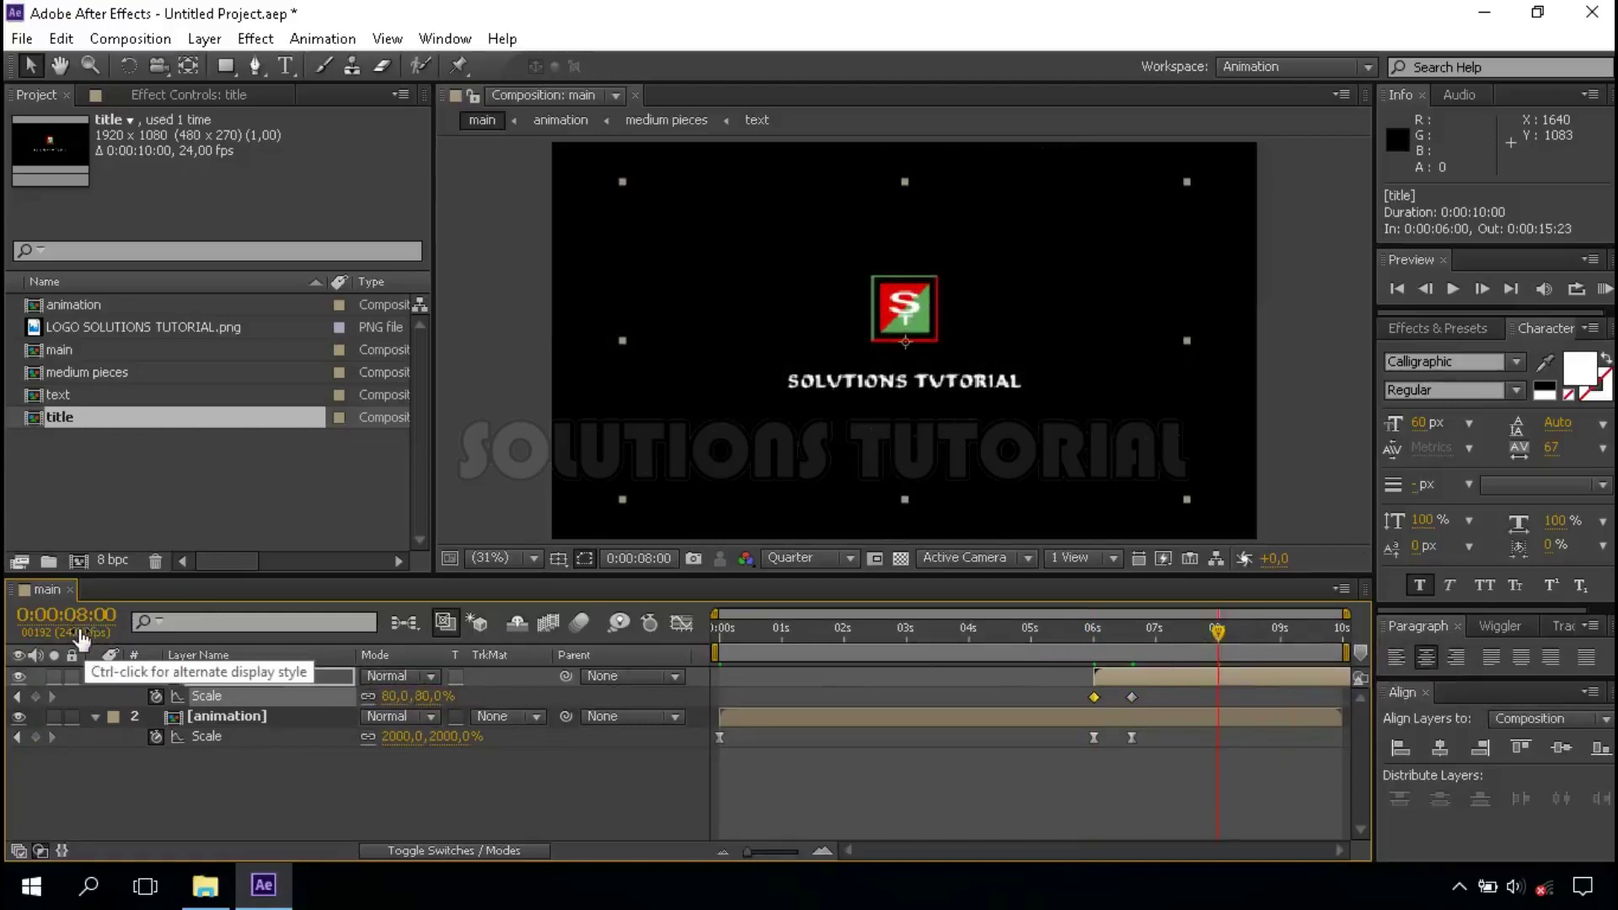
left_click(427, 696)
type("10")
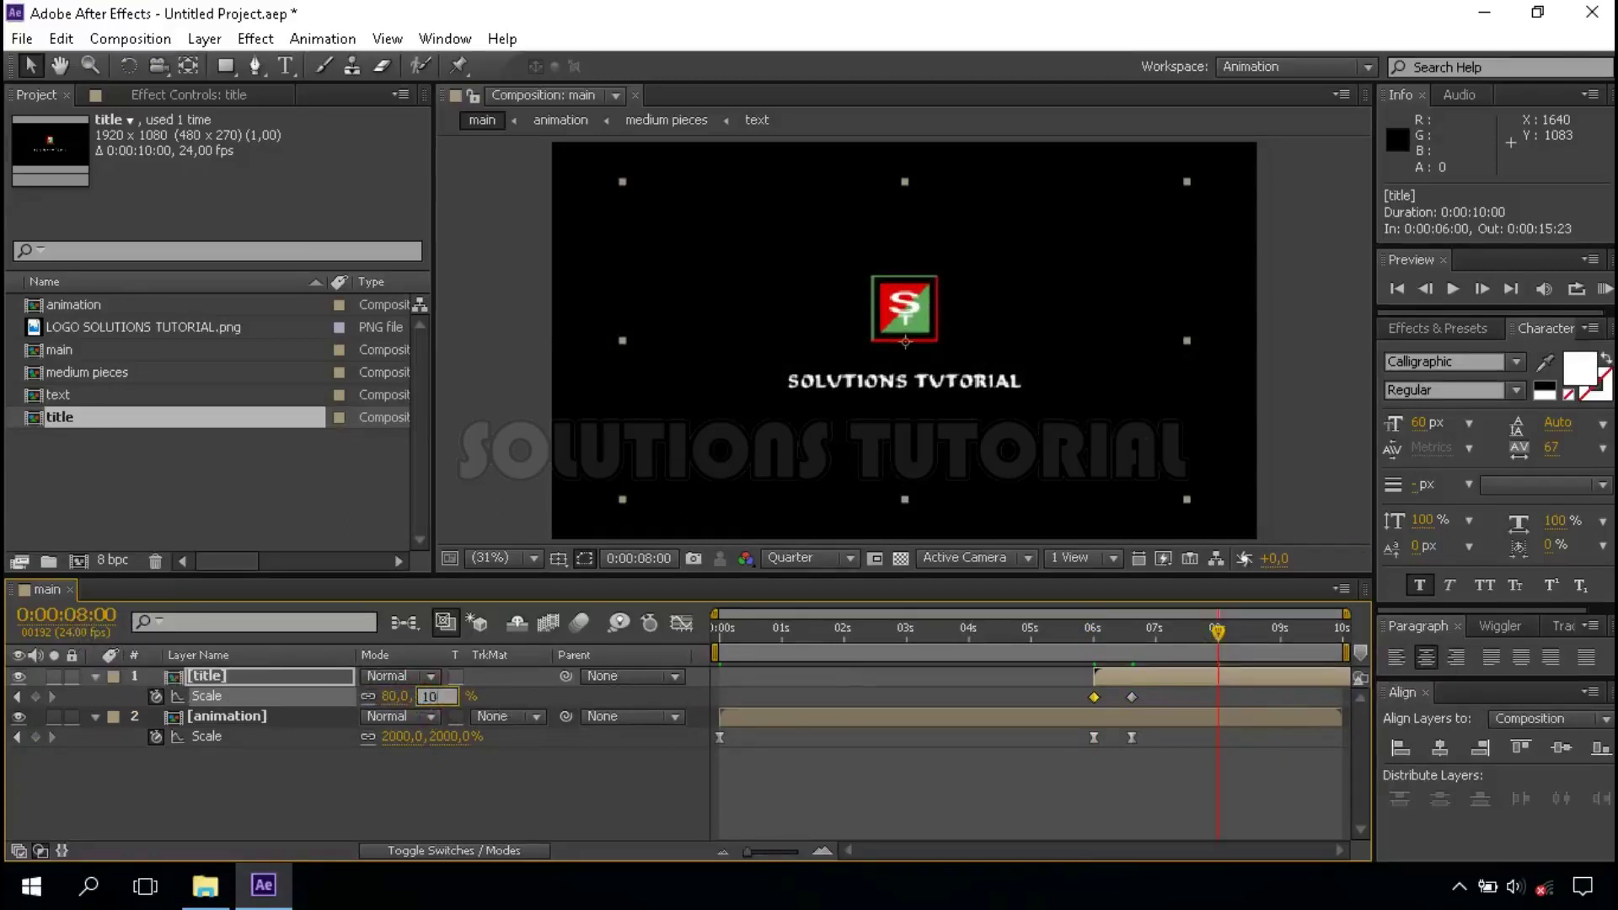
key("Return")
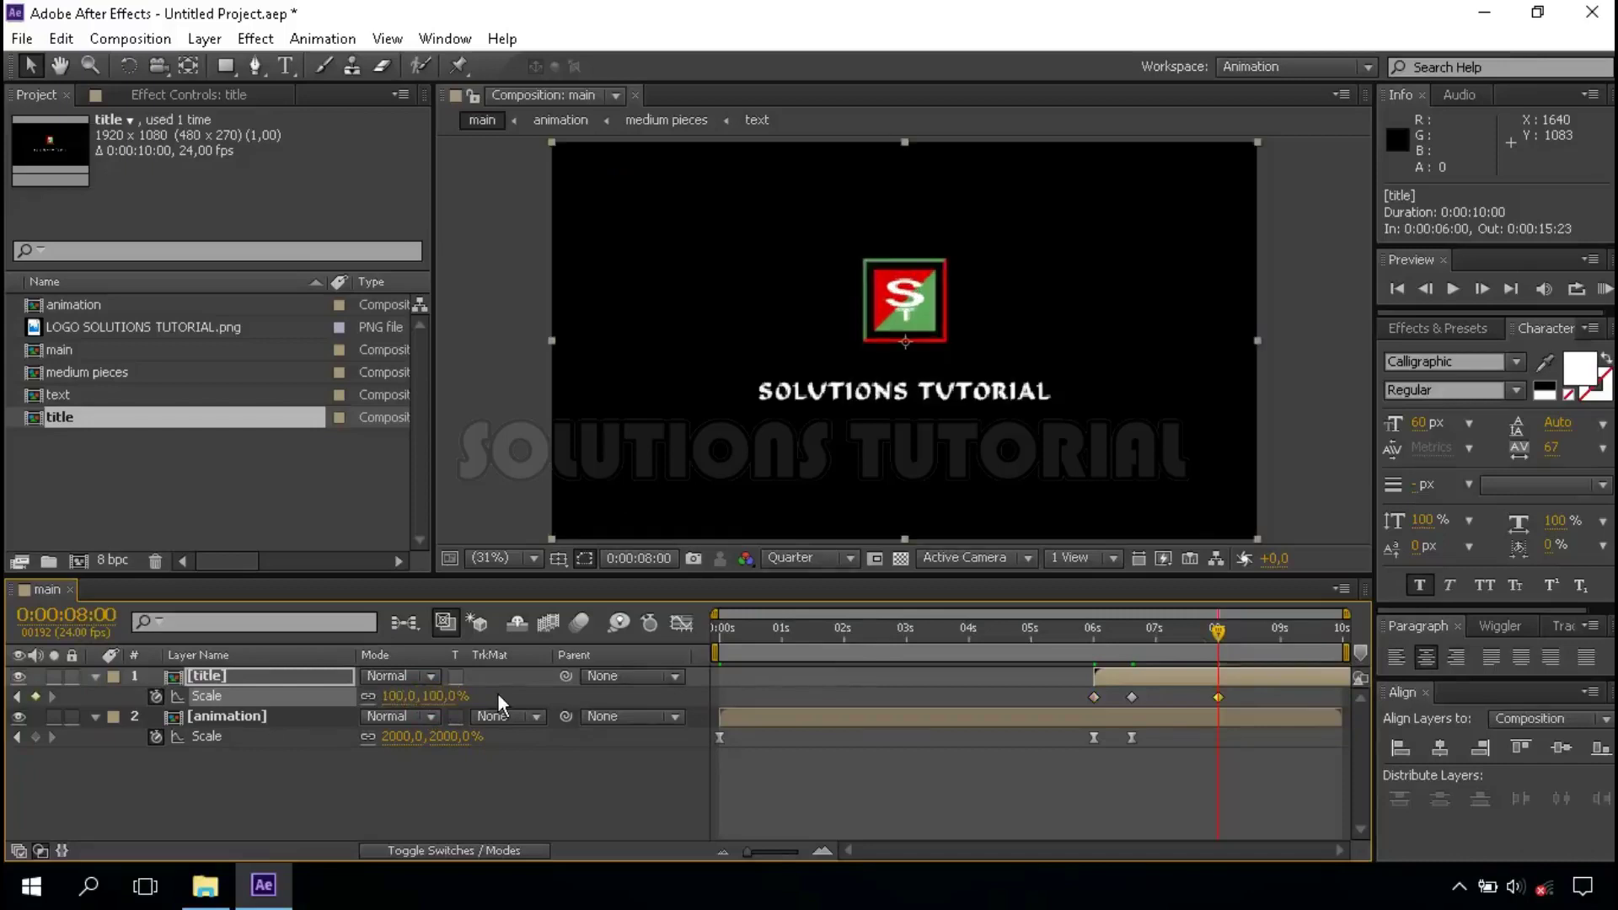
left_click(1092, 638)
left_click(1093, 637)
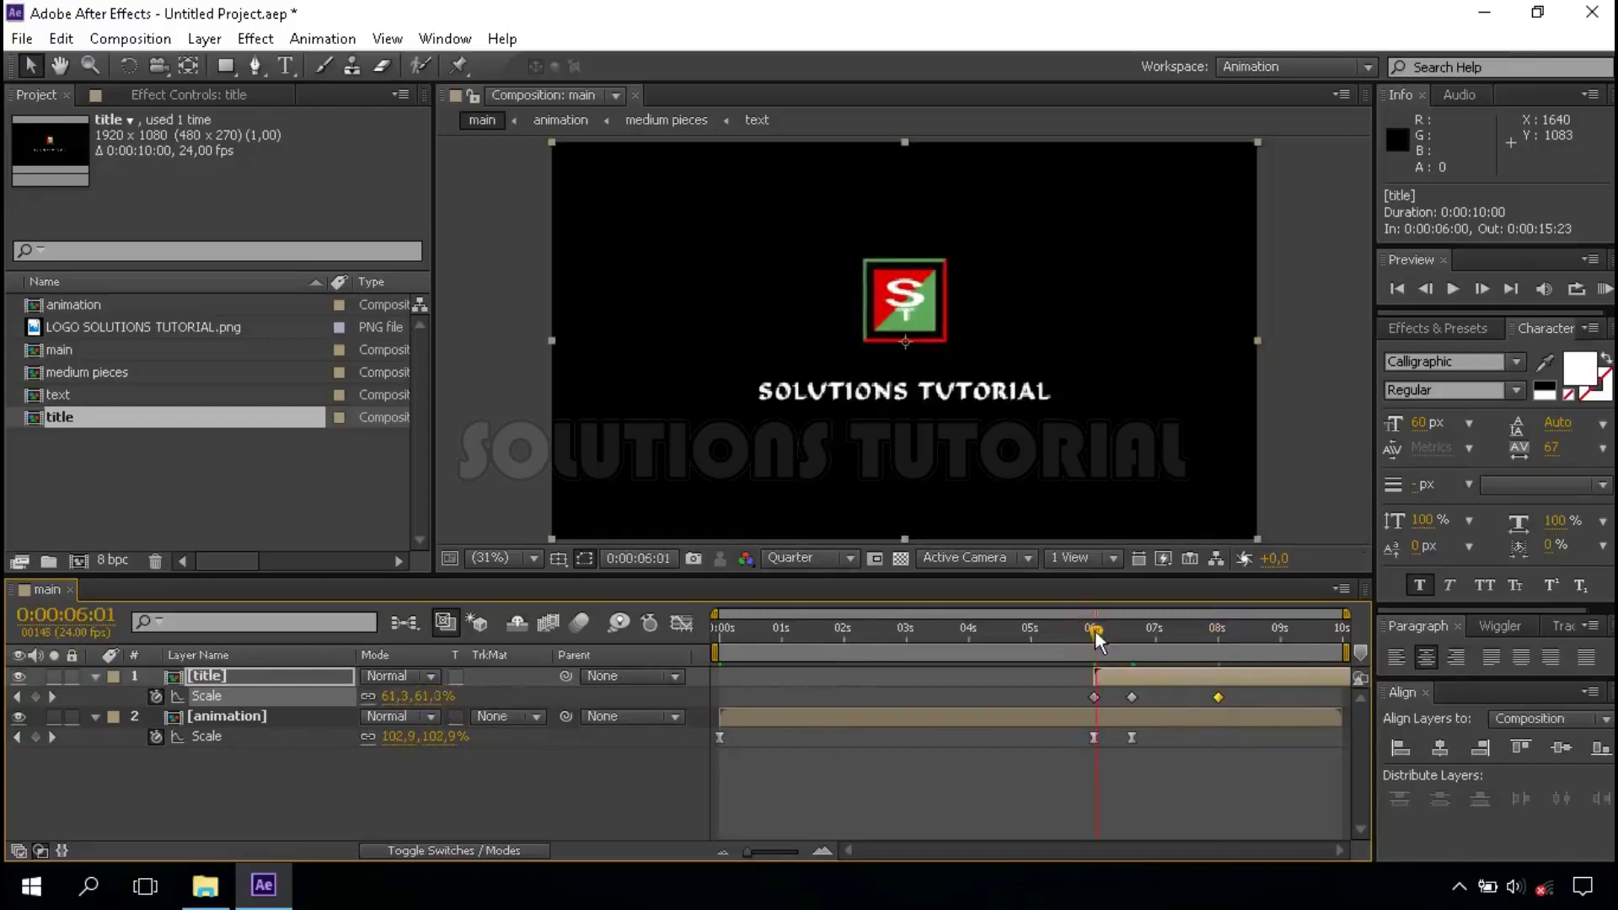
left_click_drag(1094, 633, 1092, 632)
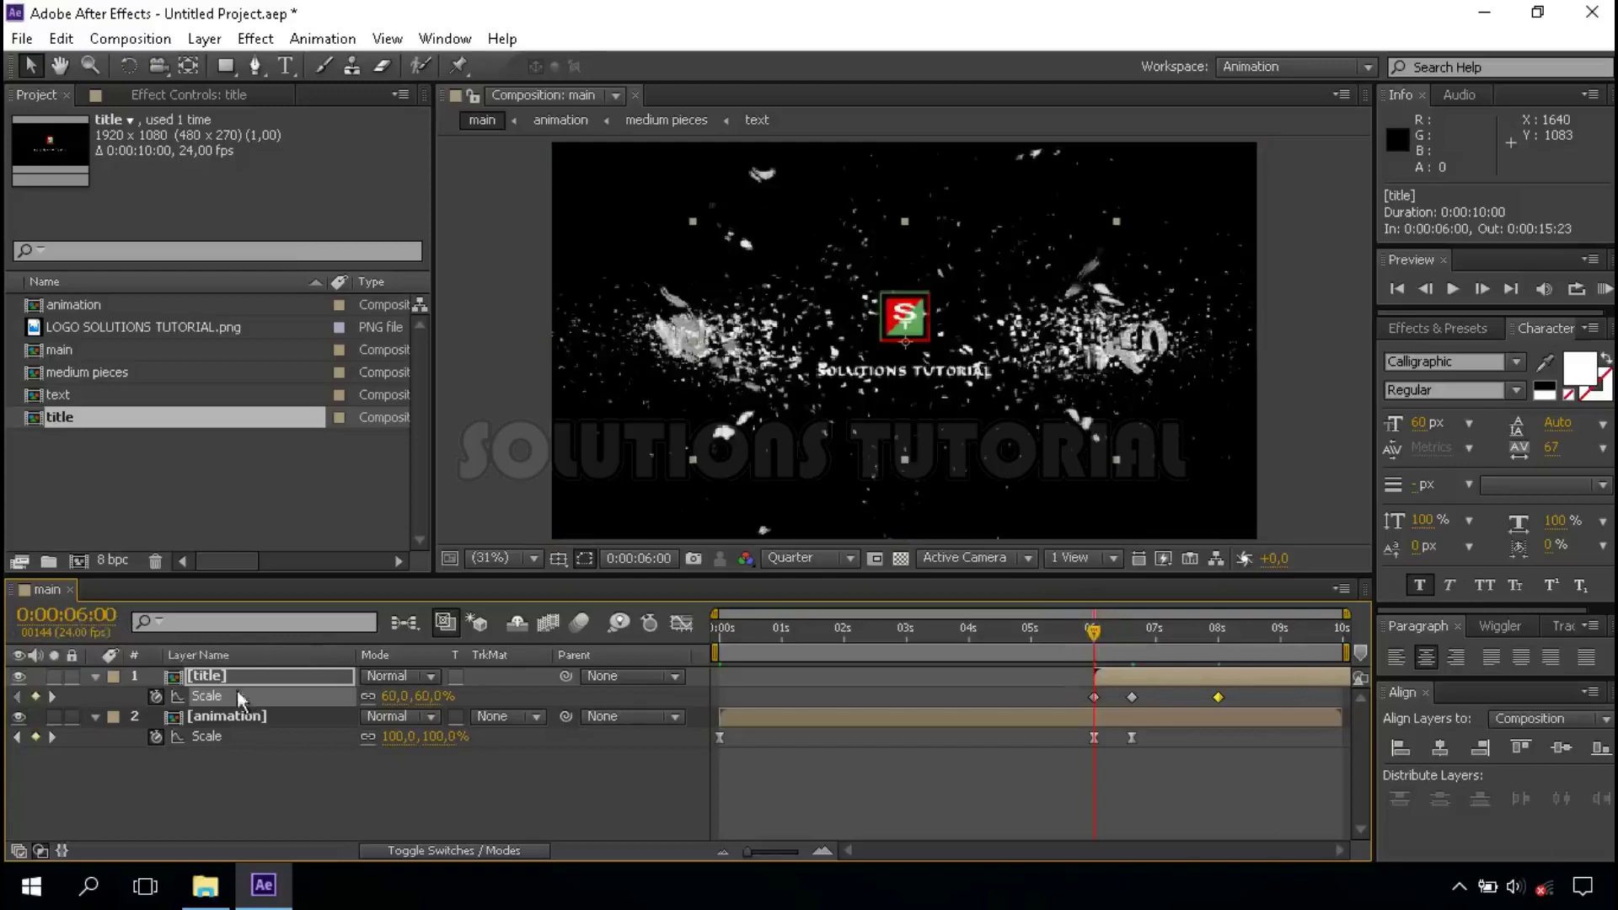
Step: Keyframe the title layer's Opacity at 0% at 6 seconds
left_click(261, 674)
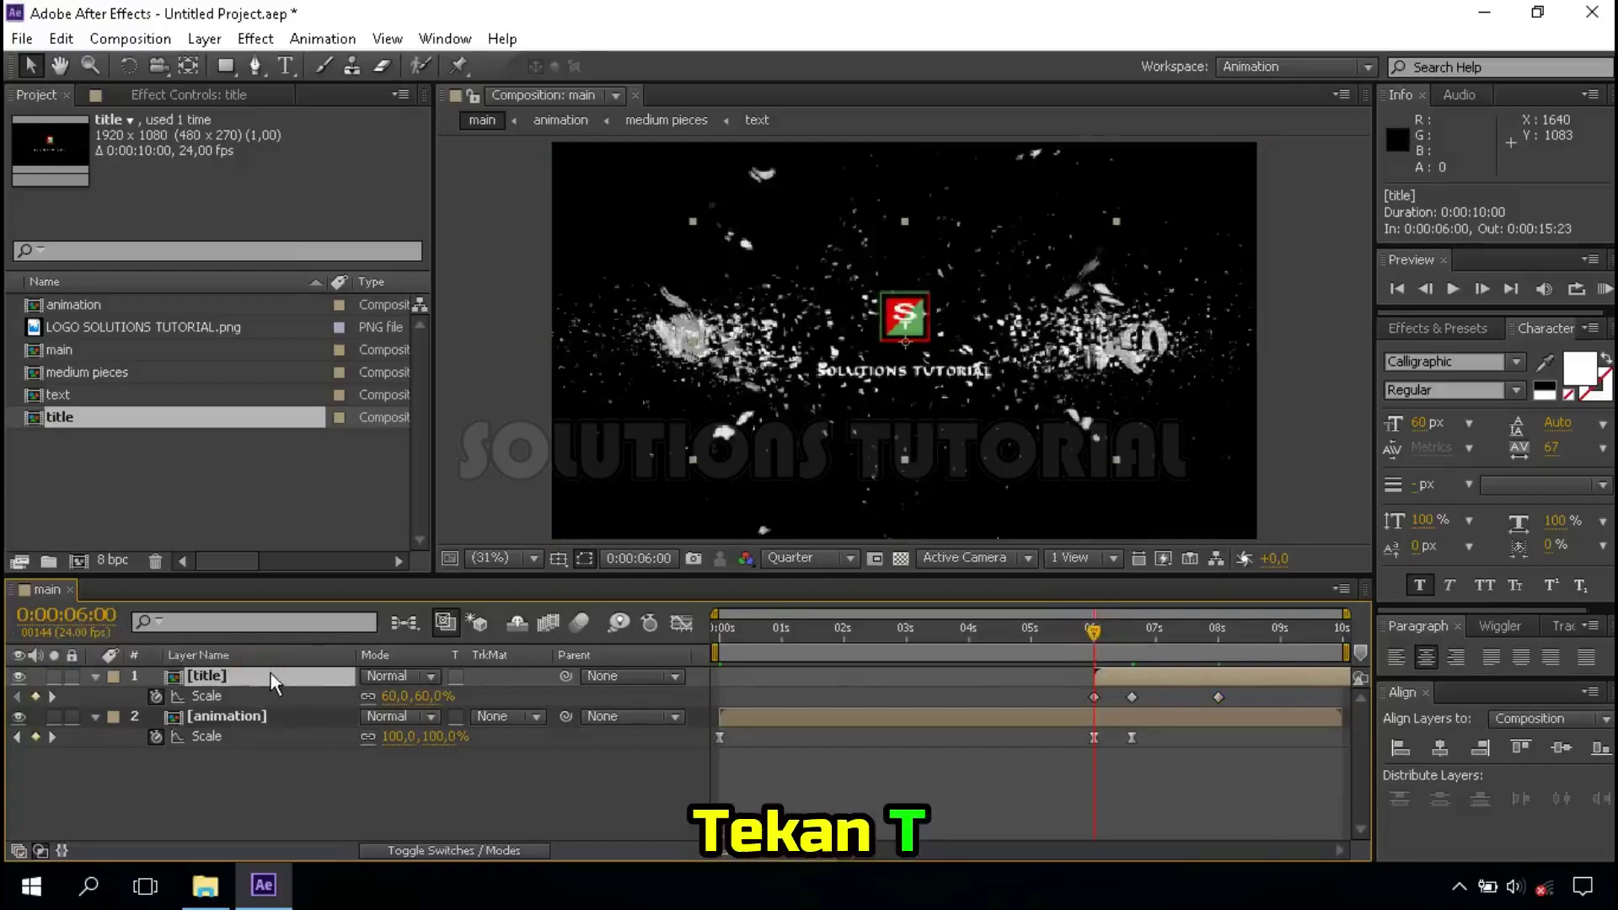
key("t")
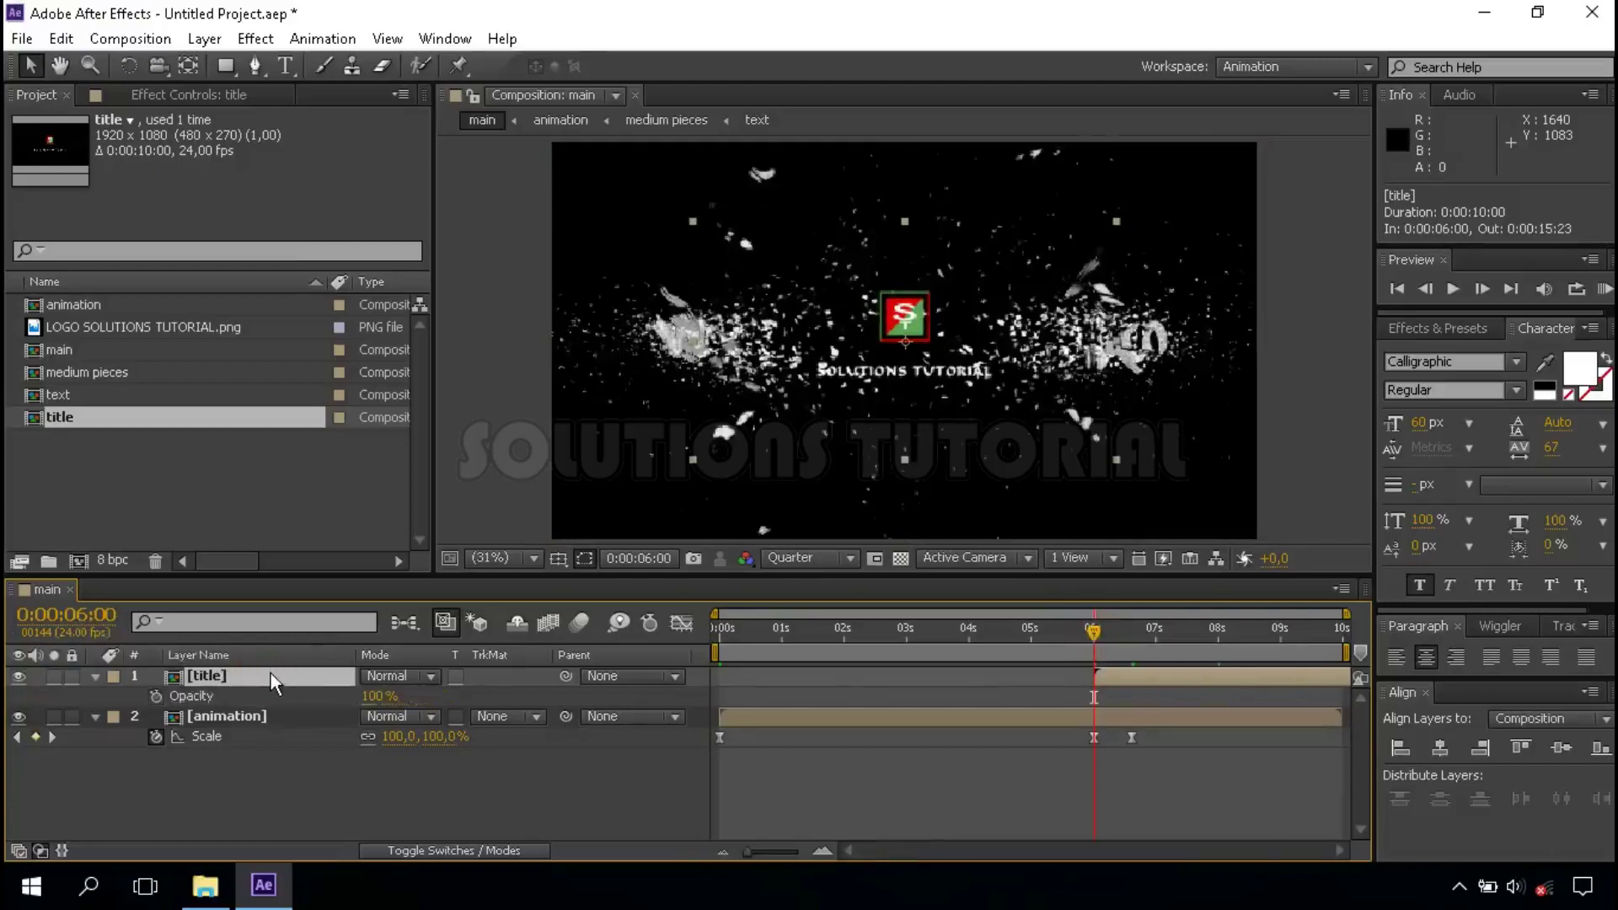
left_click(156, 697)
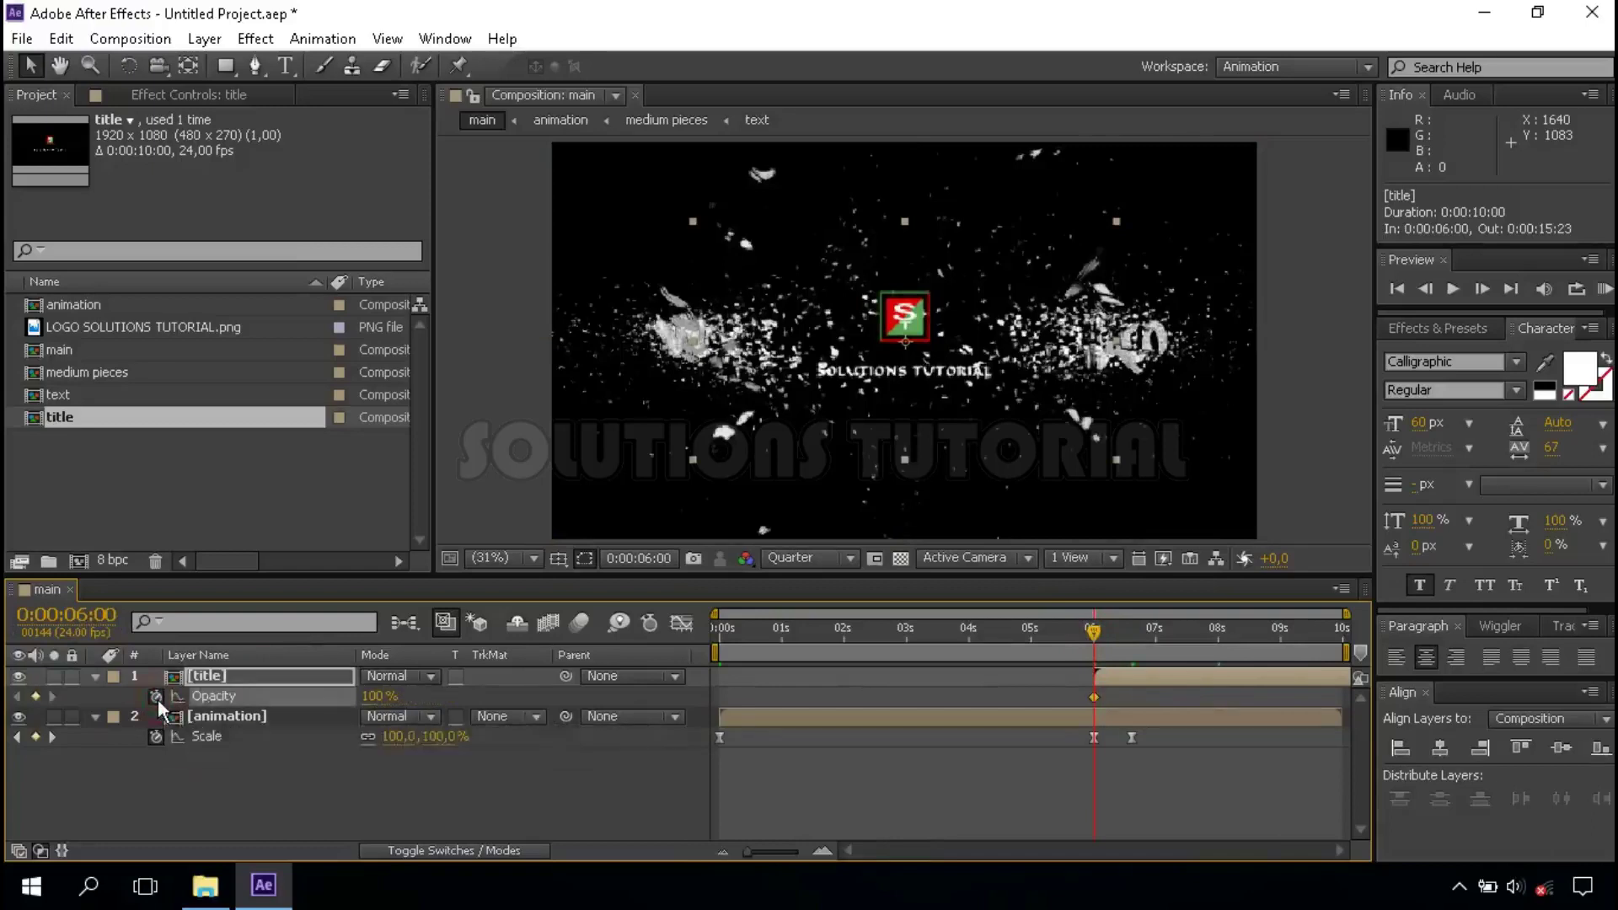
left_click(383, 697)
type("0")
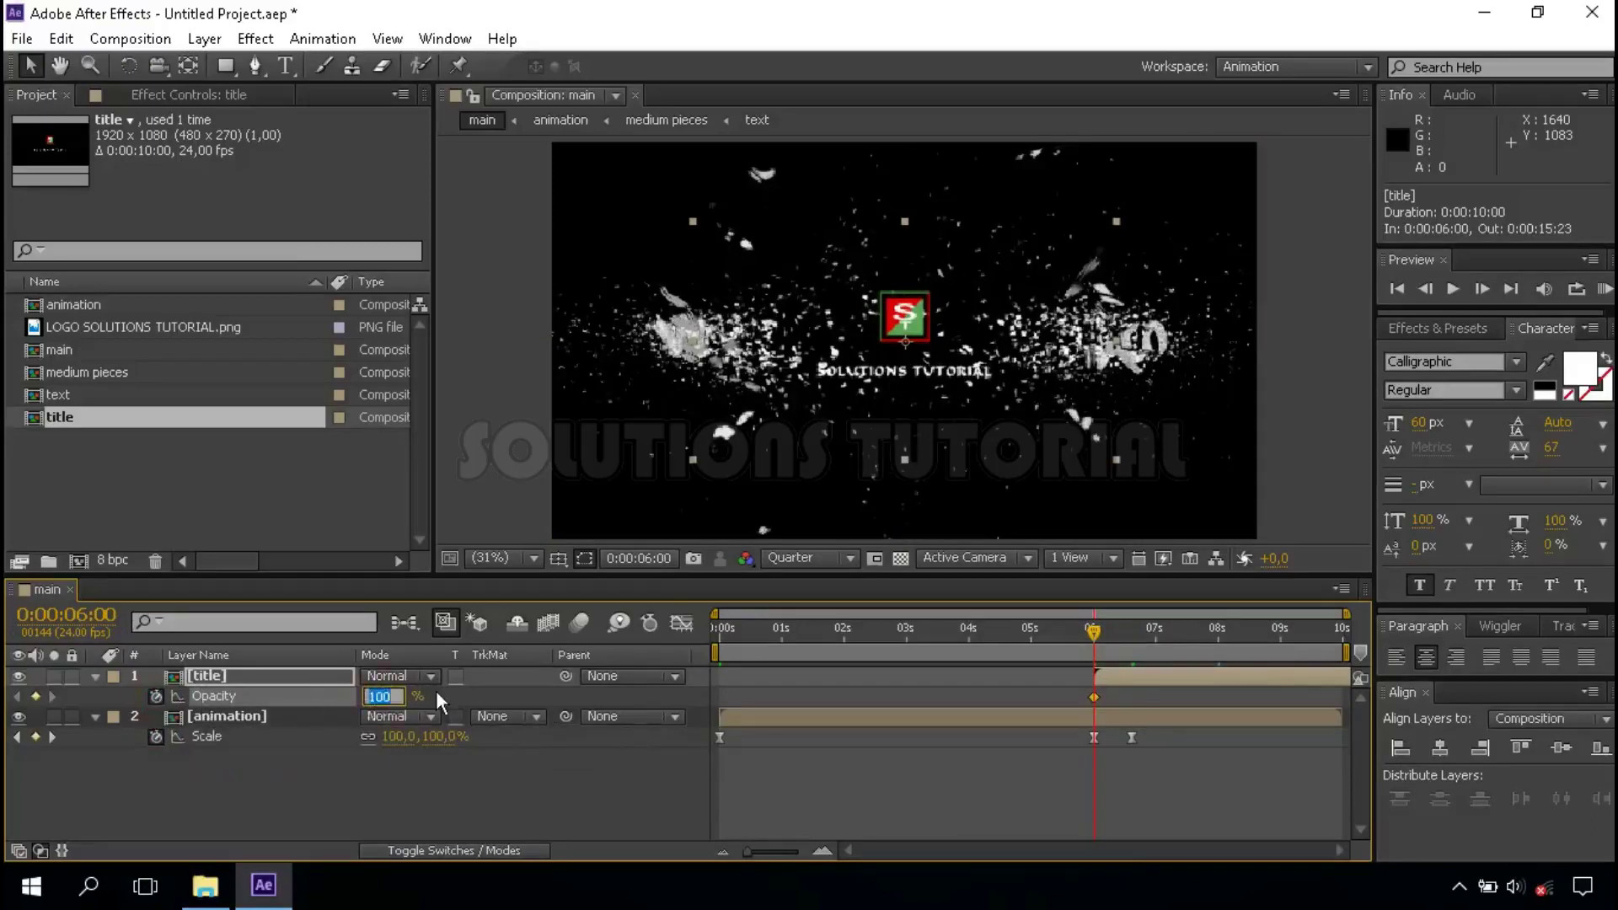
key("Return")
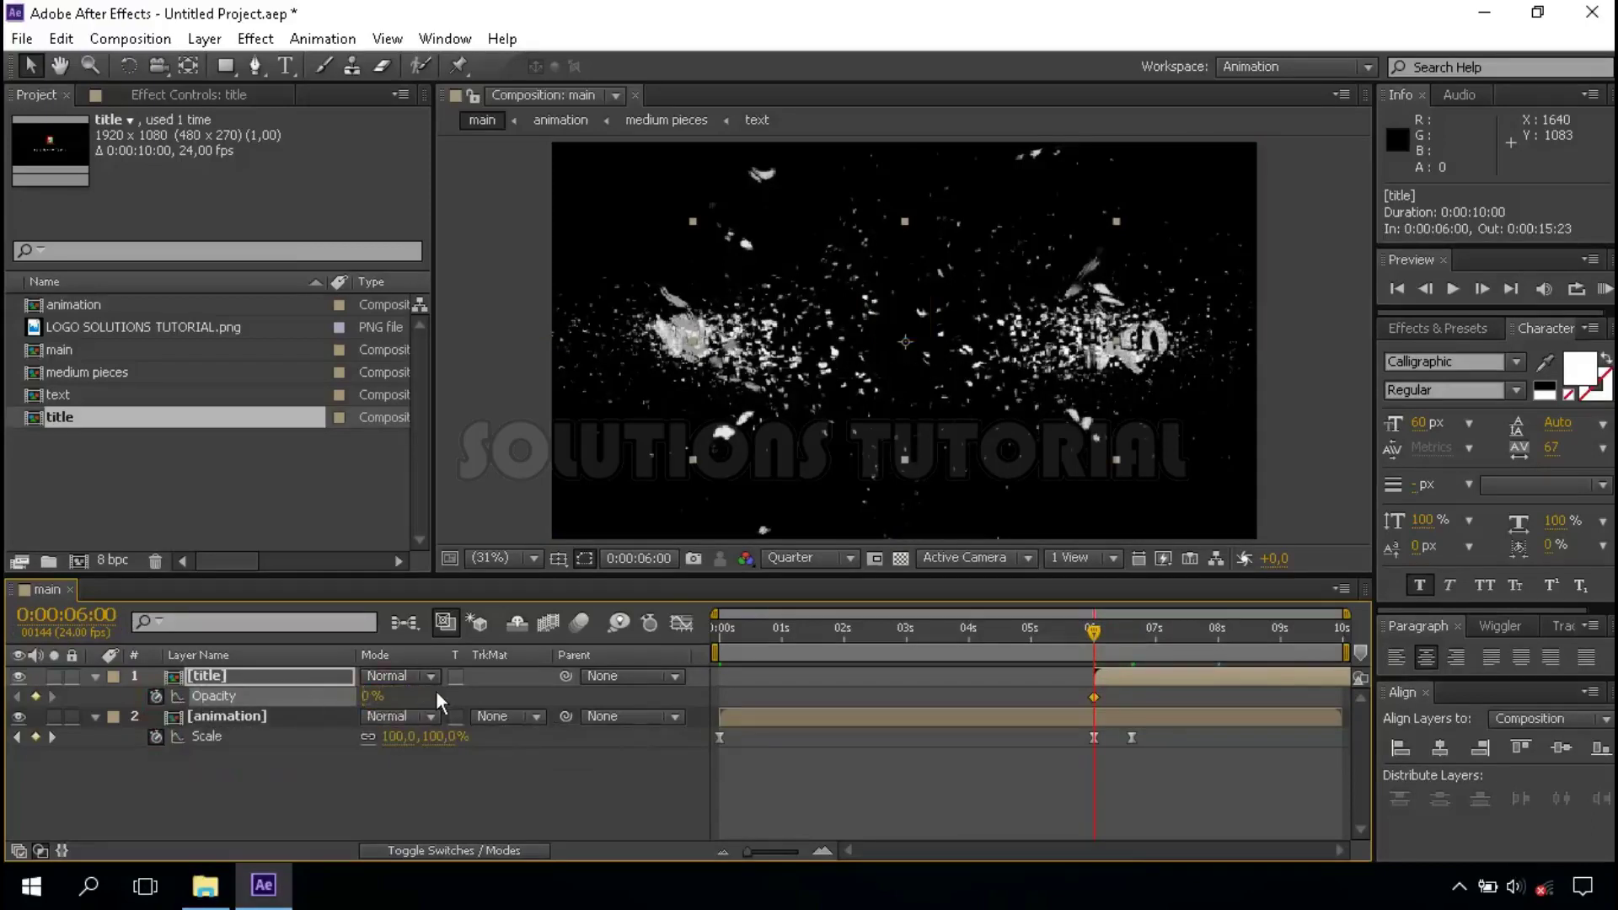
Step: Set title Opacity to 100% at 6:15, then select all its Scale and Opacity keyframes
left_click(1132, 630)
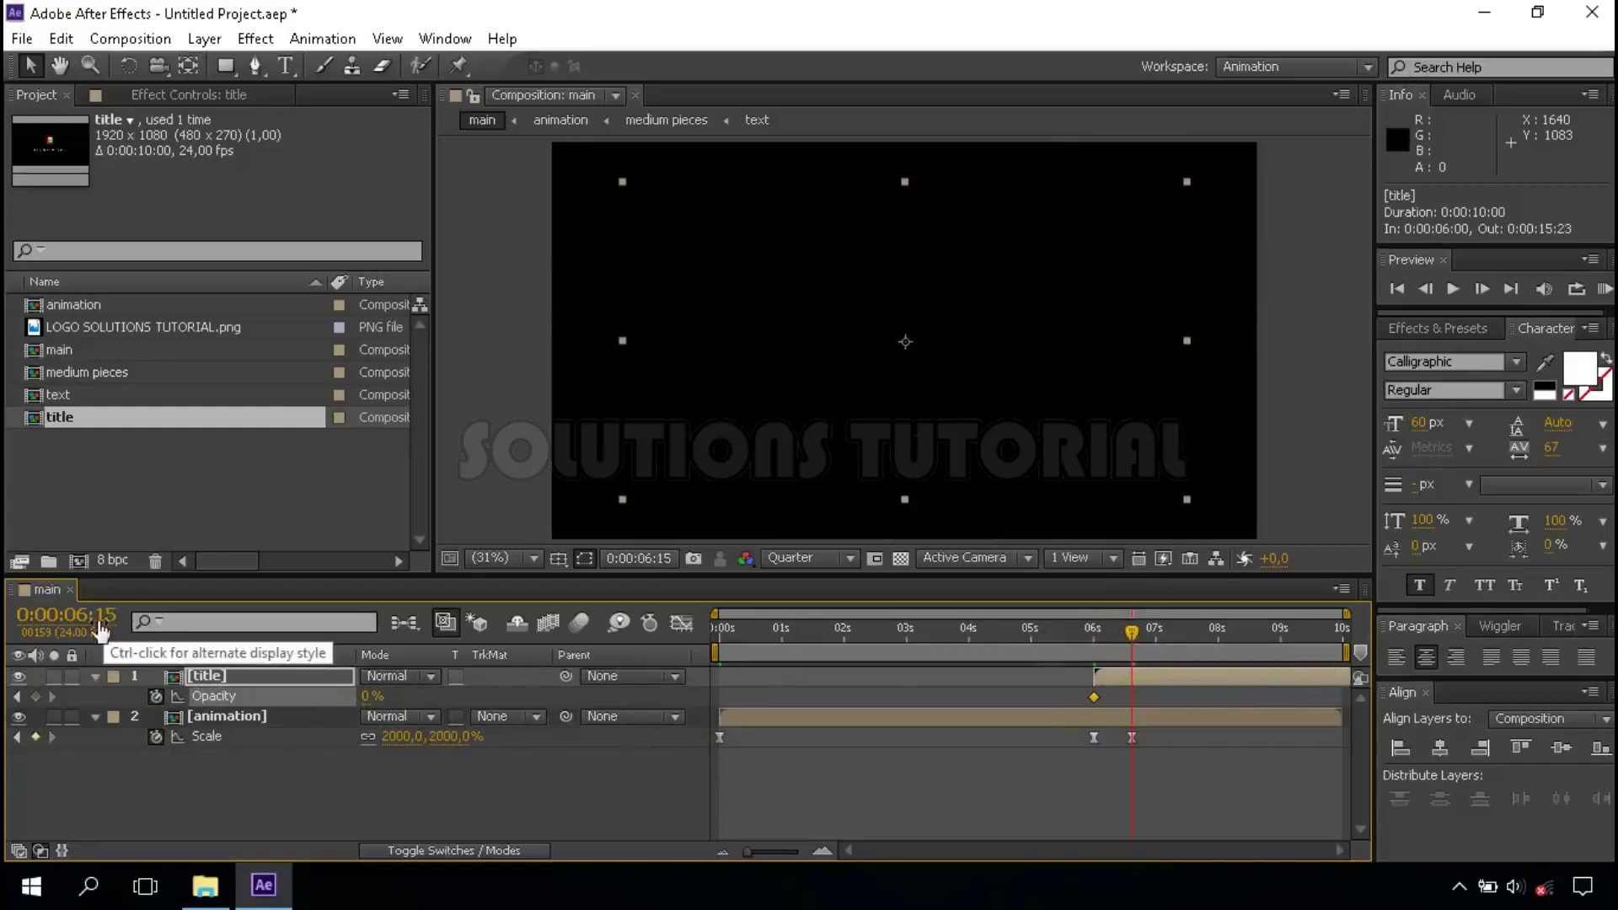
left_click(373, 696)
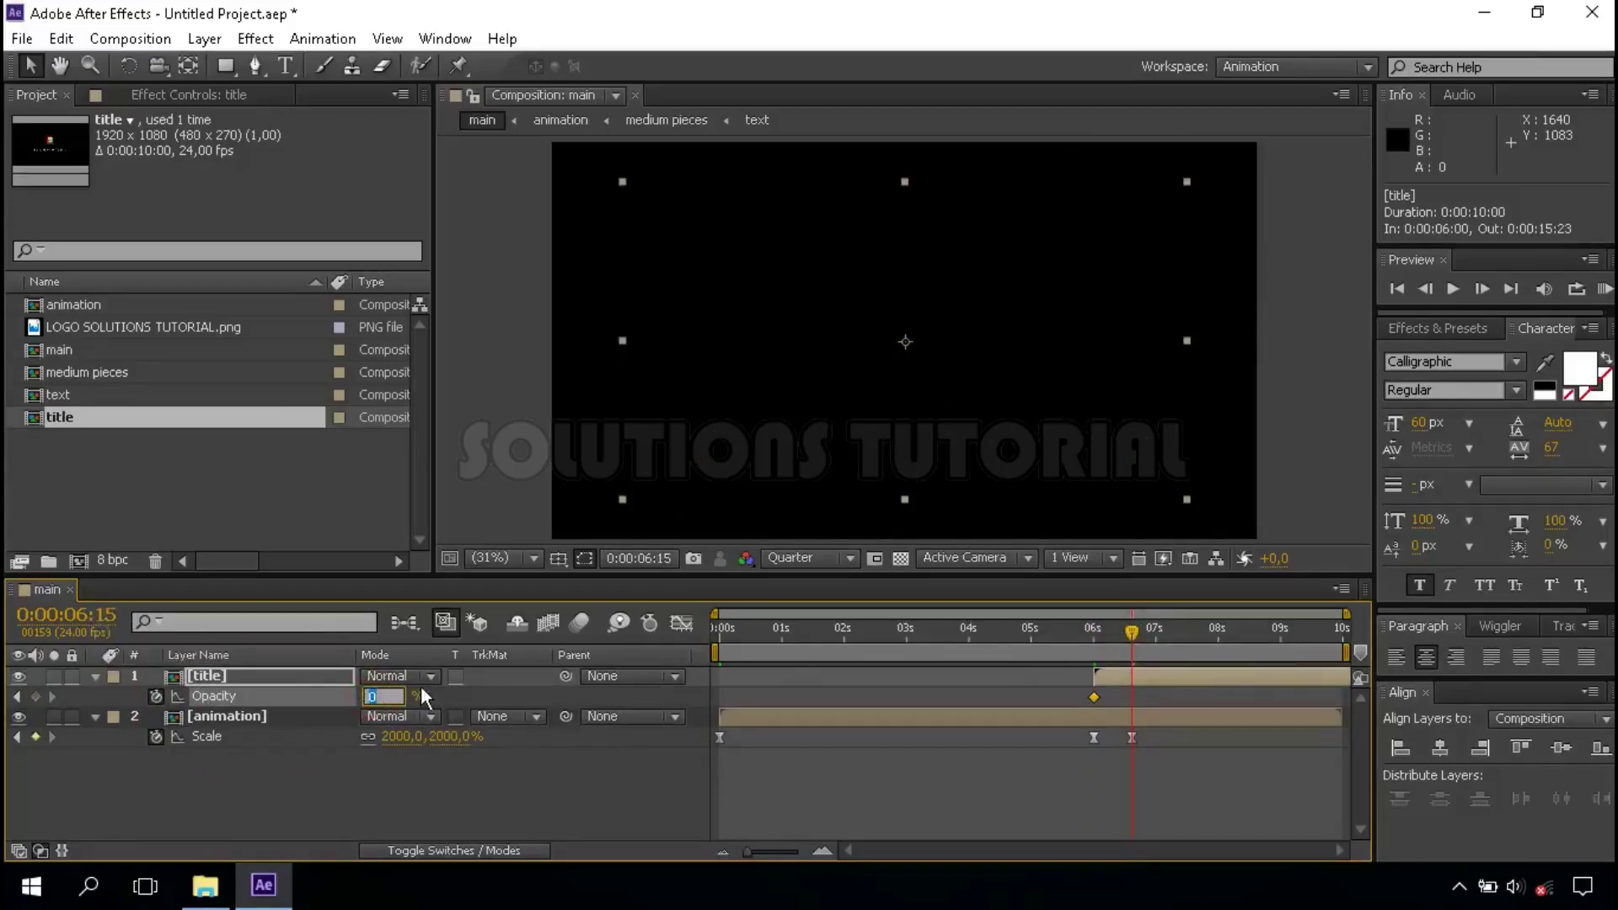
type("100")
key("Return")
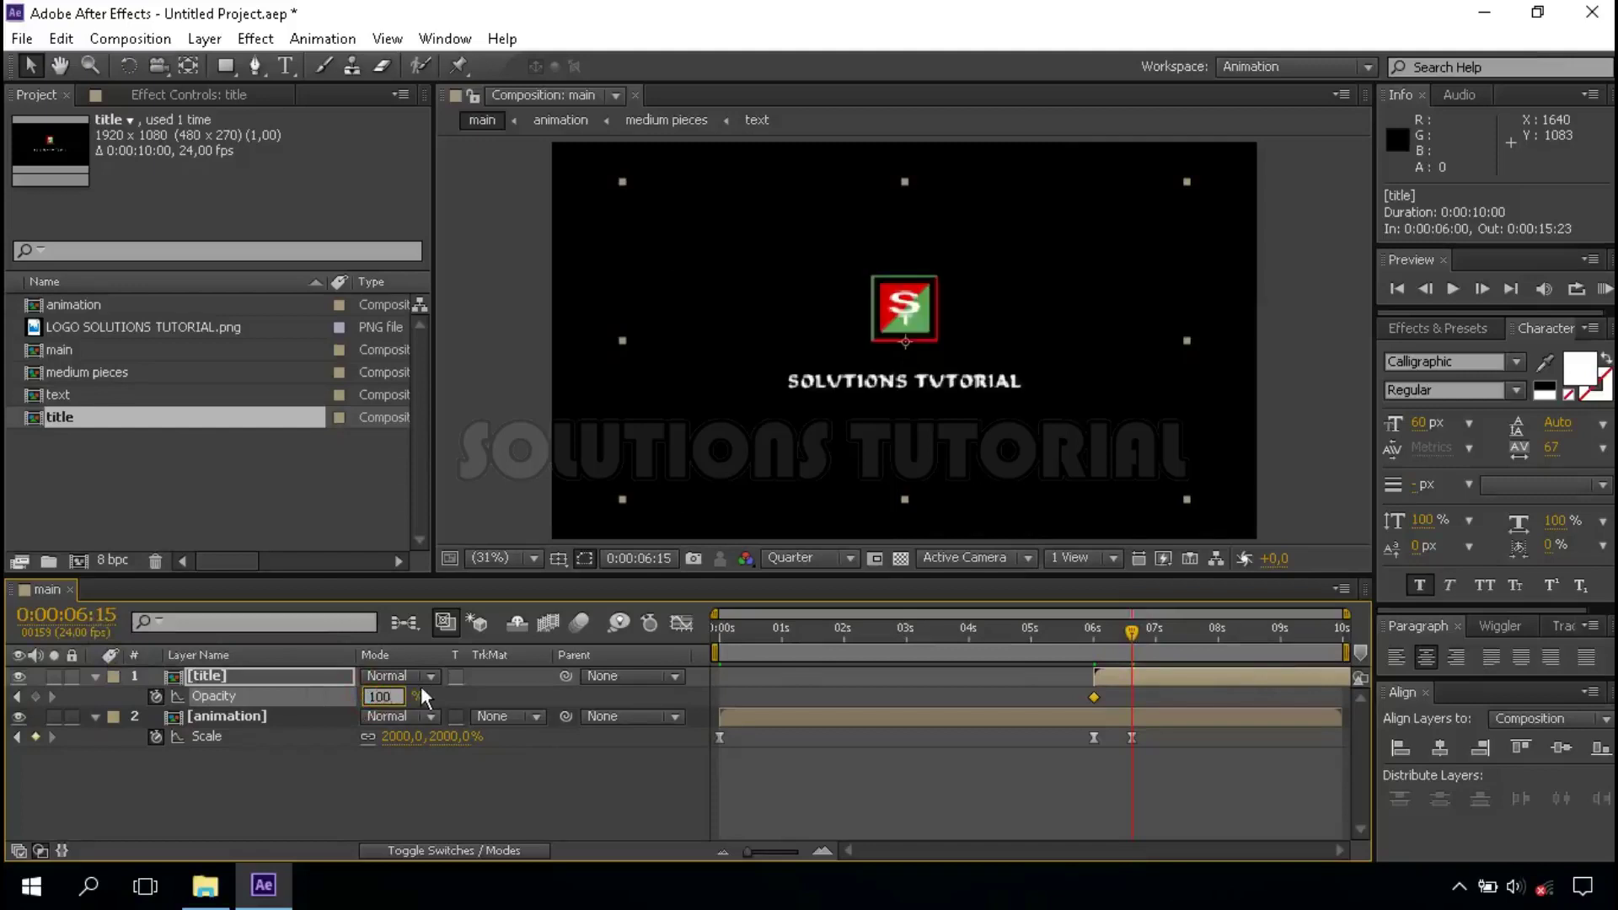
left_click(236, 675)
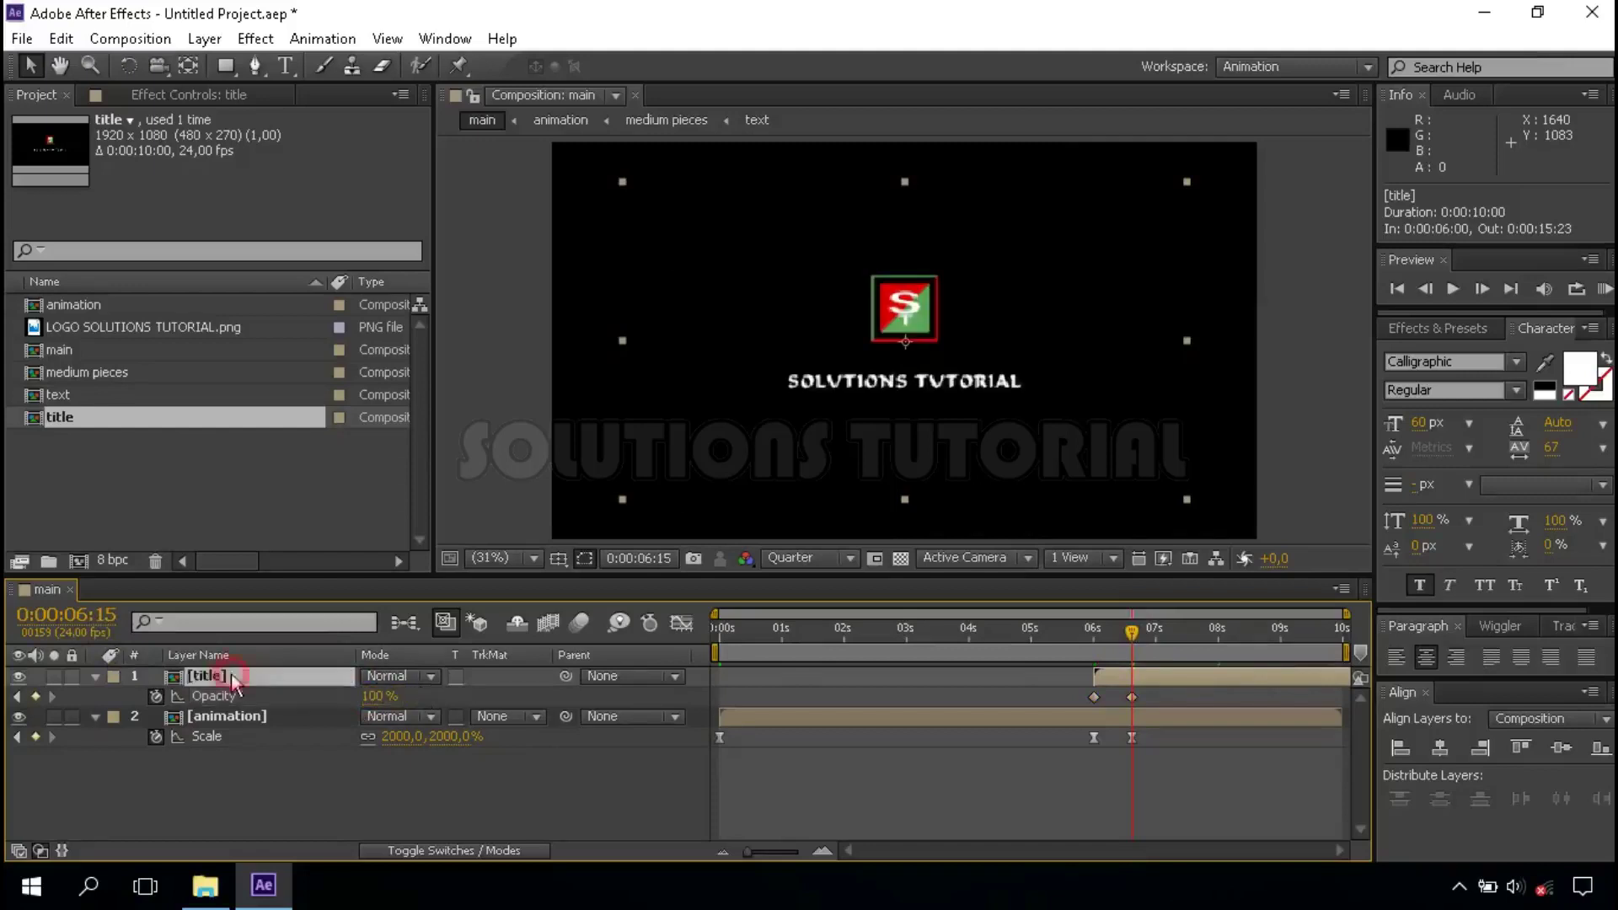
key("u")
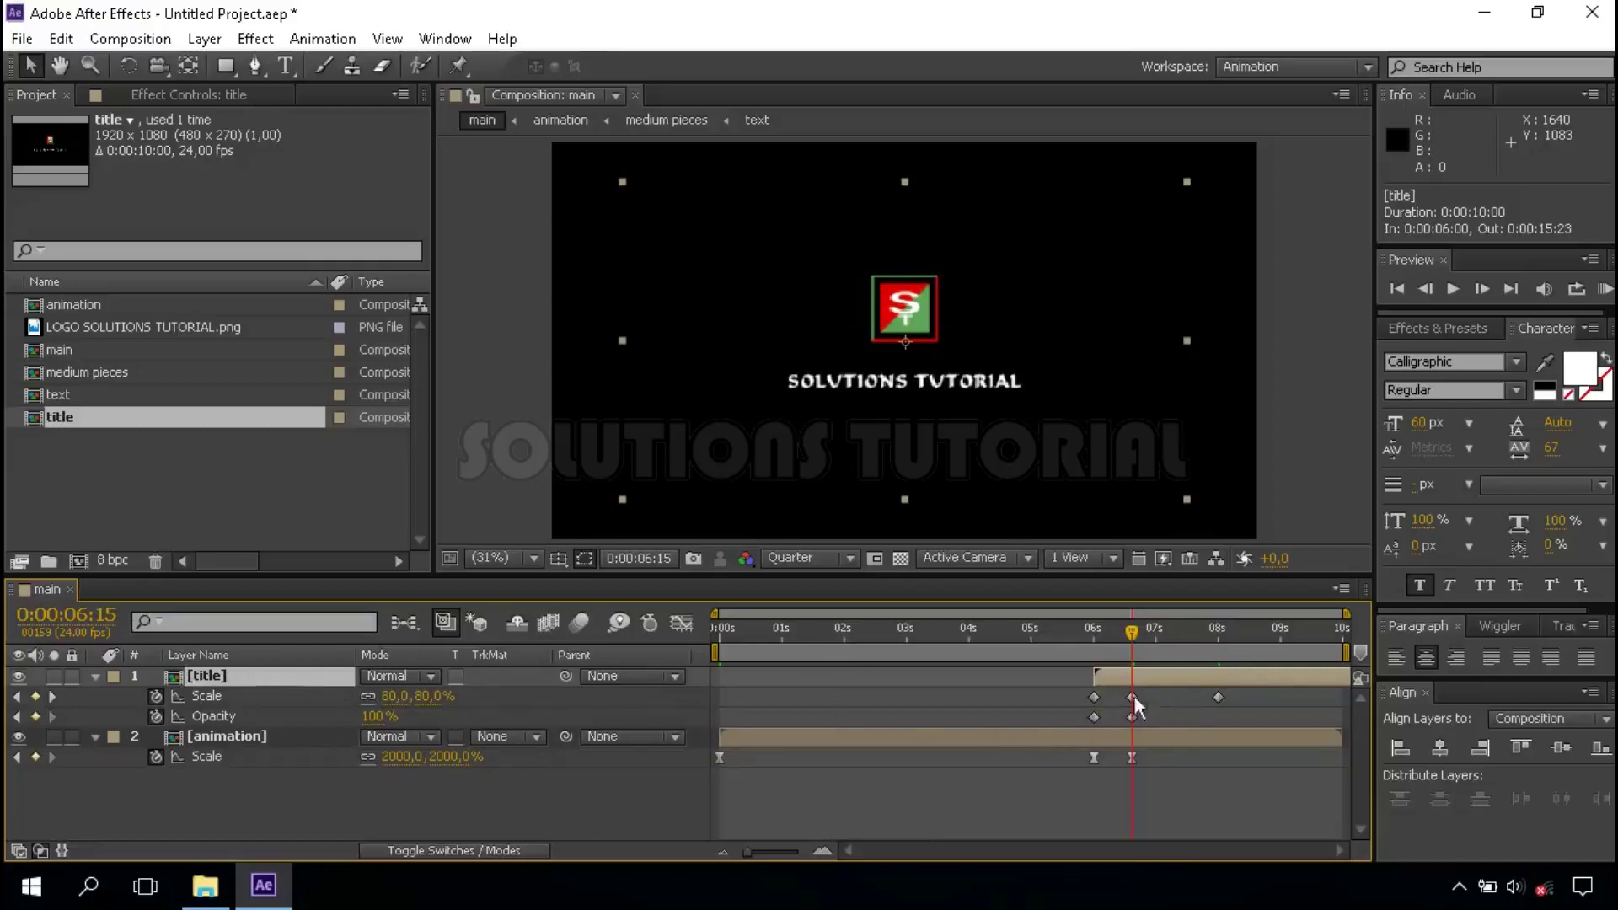
left_click_drag(1079, 688, 1249, 716)
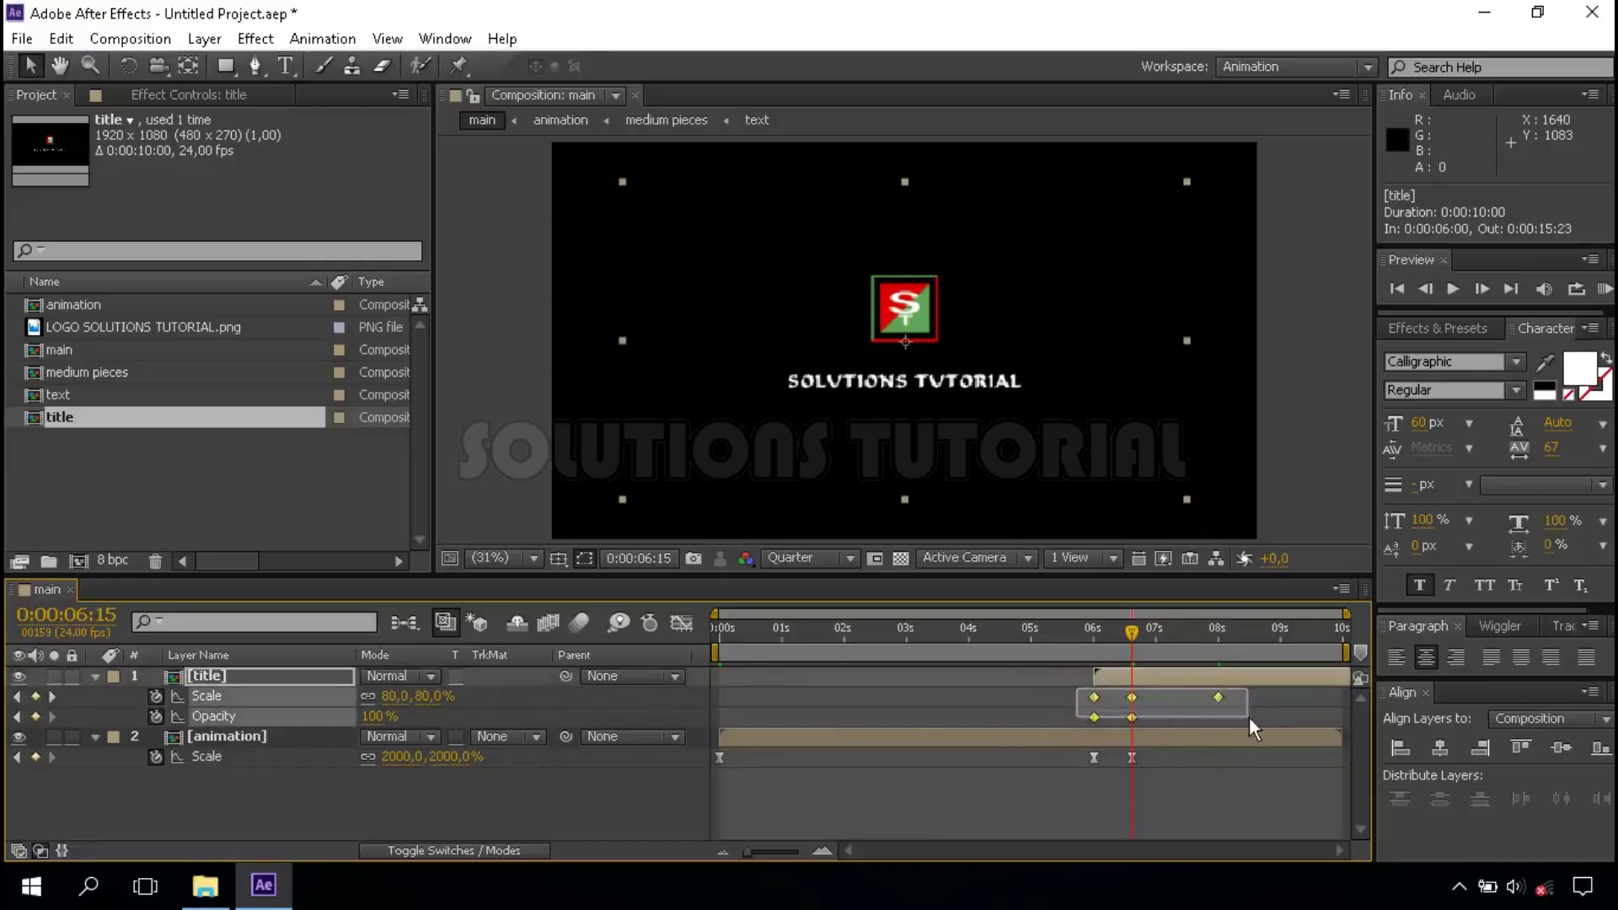
Step: Apply Easy Ease to the title's selected keyframes
right_click(1093, 700)
mouse_move(1146, 682)
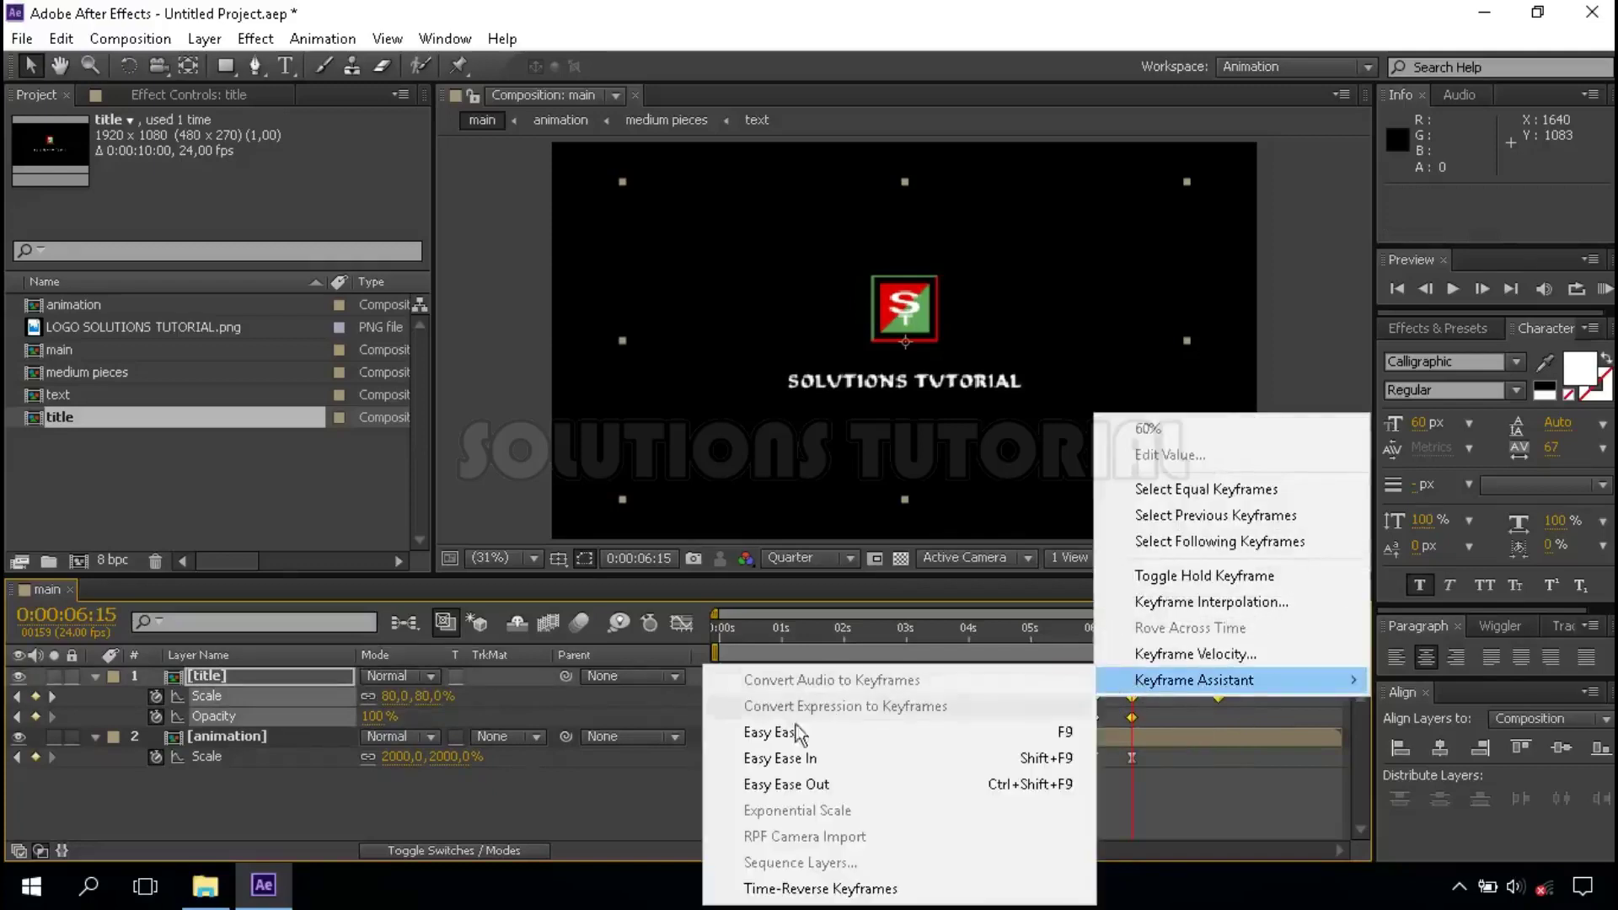
left_click(851, 733)
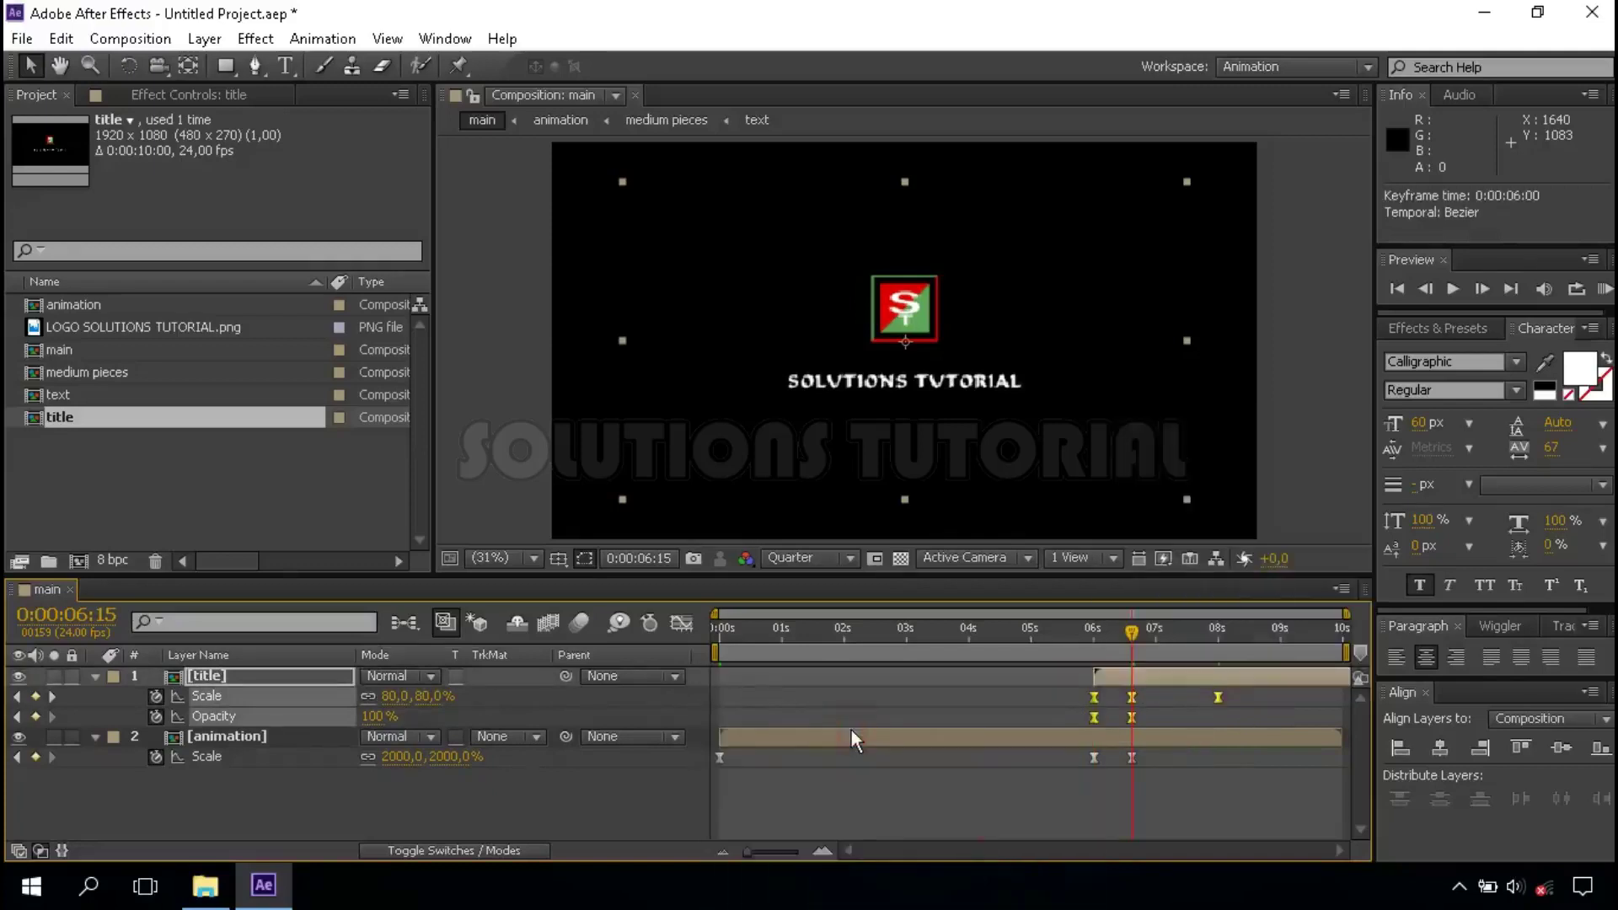
Step: In the Graph Editor, lengthen the ease influence handles for a gradual slow-down into 8:00
left_click(680, 624)
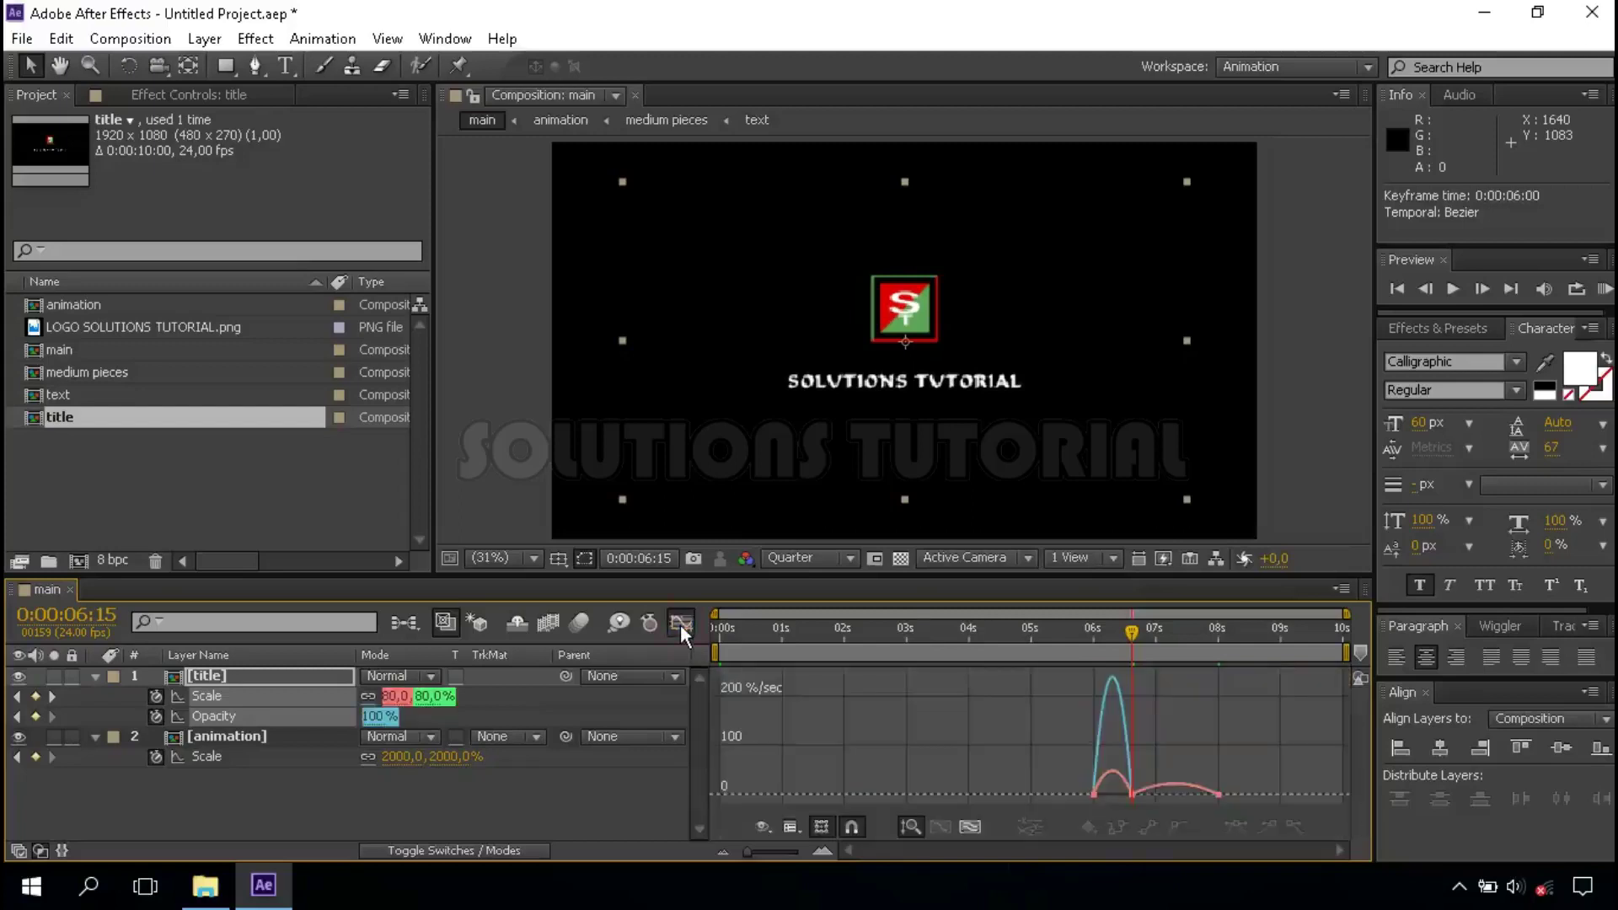
left_click(819, 857)
left_click(817, 856)
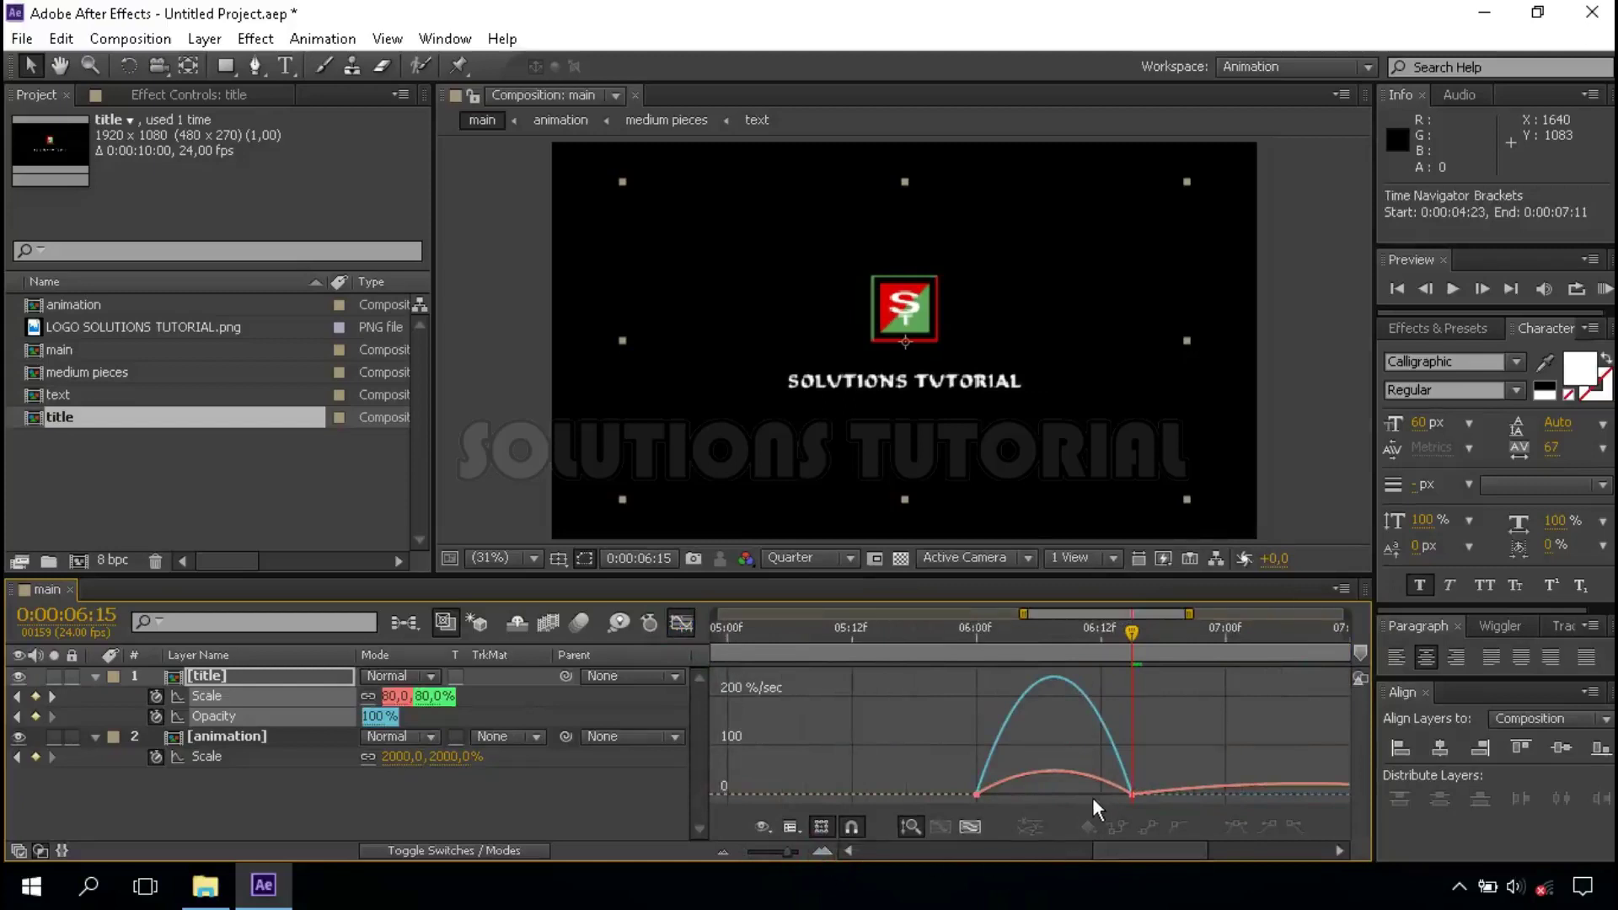
mouse_move(1132, 794)
left_mouse_down()
mouse_move(1055, 772)
mouse_move(1171, 751)
mouse_move(1044, 793)
left_mouse_up()
key("ctrl+z")
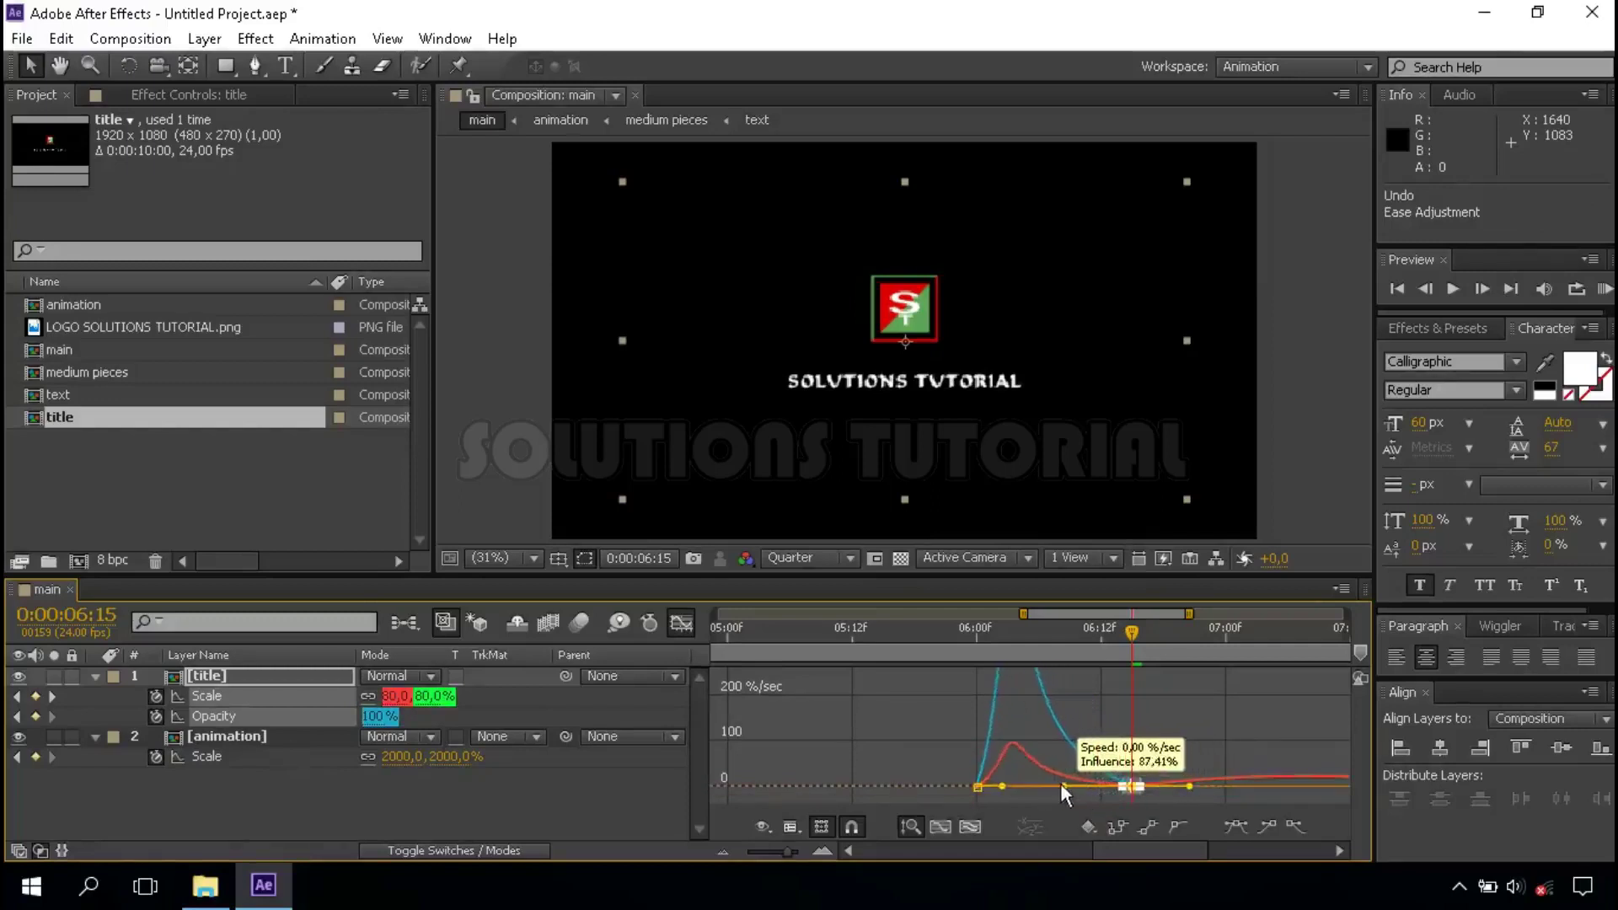
left_click_drag(1043, 782, 1028, 780)
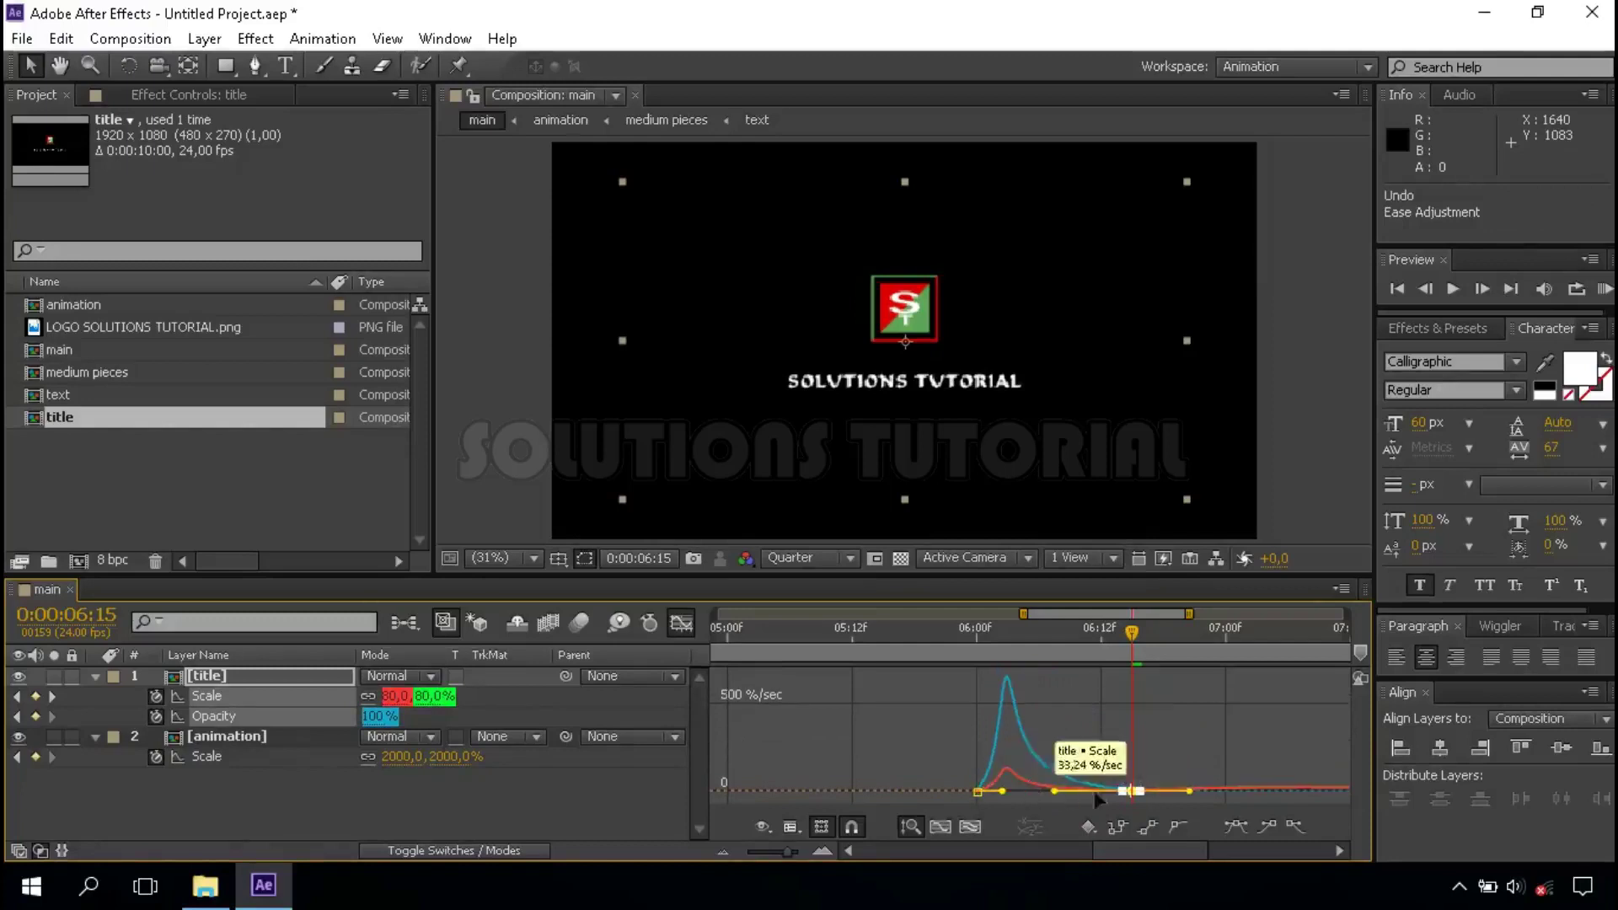
left_click_drag(1125, 856, 1175, 851)
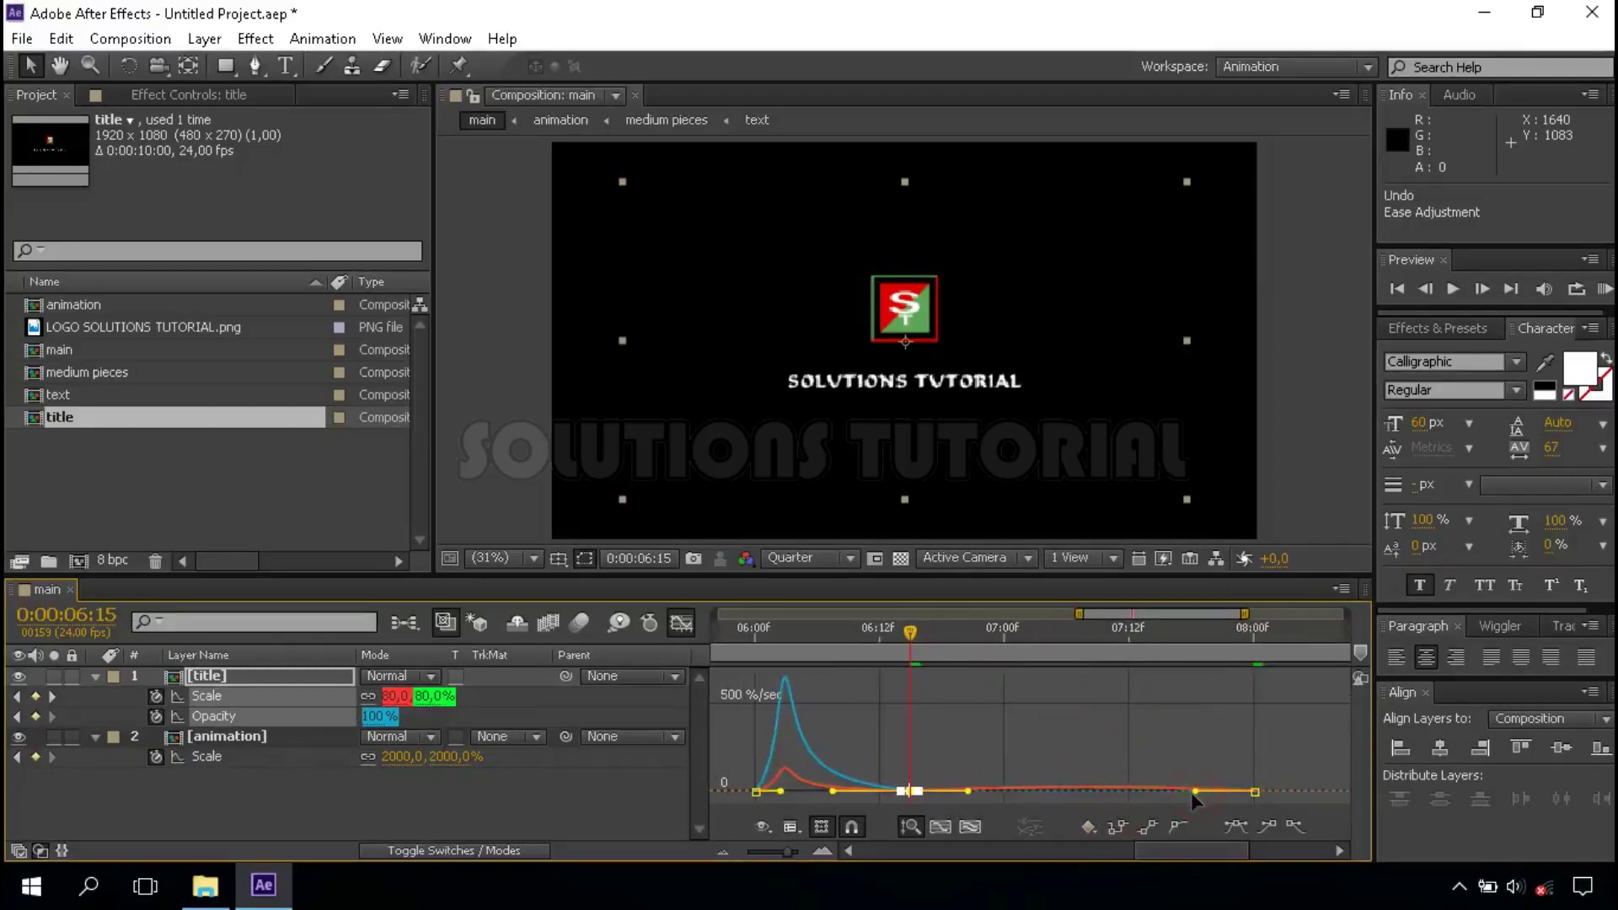
left_click_drag(1191, 792, 1081, 794)
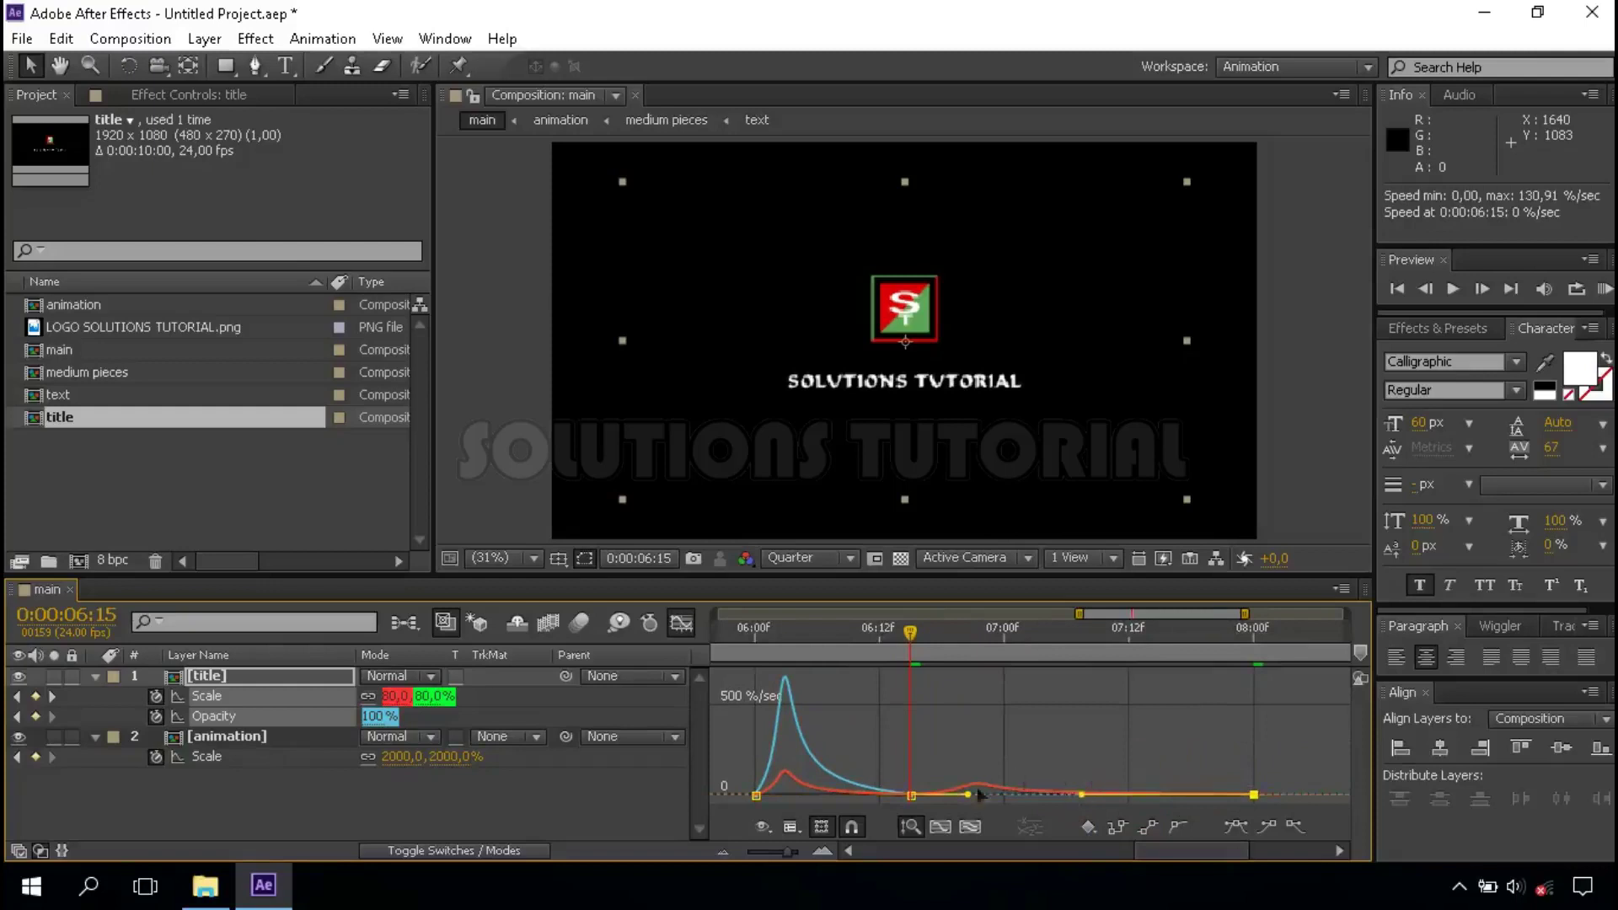
left_click_drag(795, 851, 736, 853)
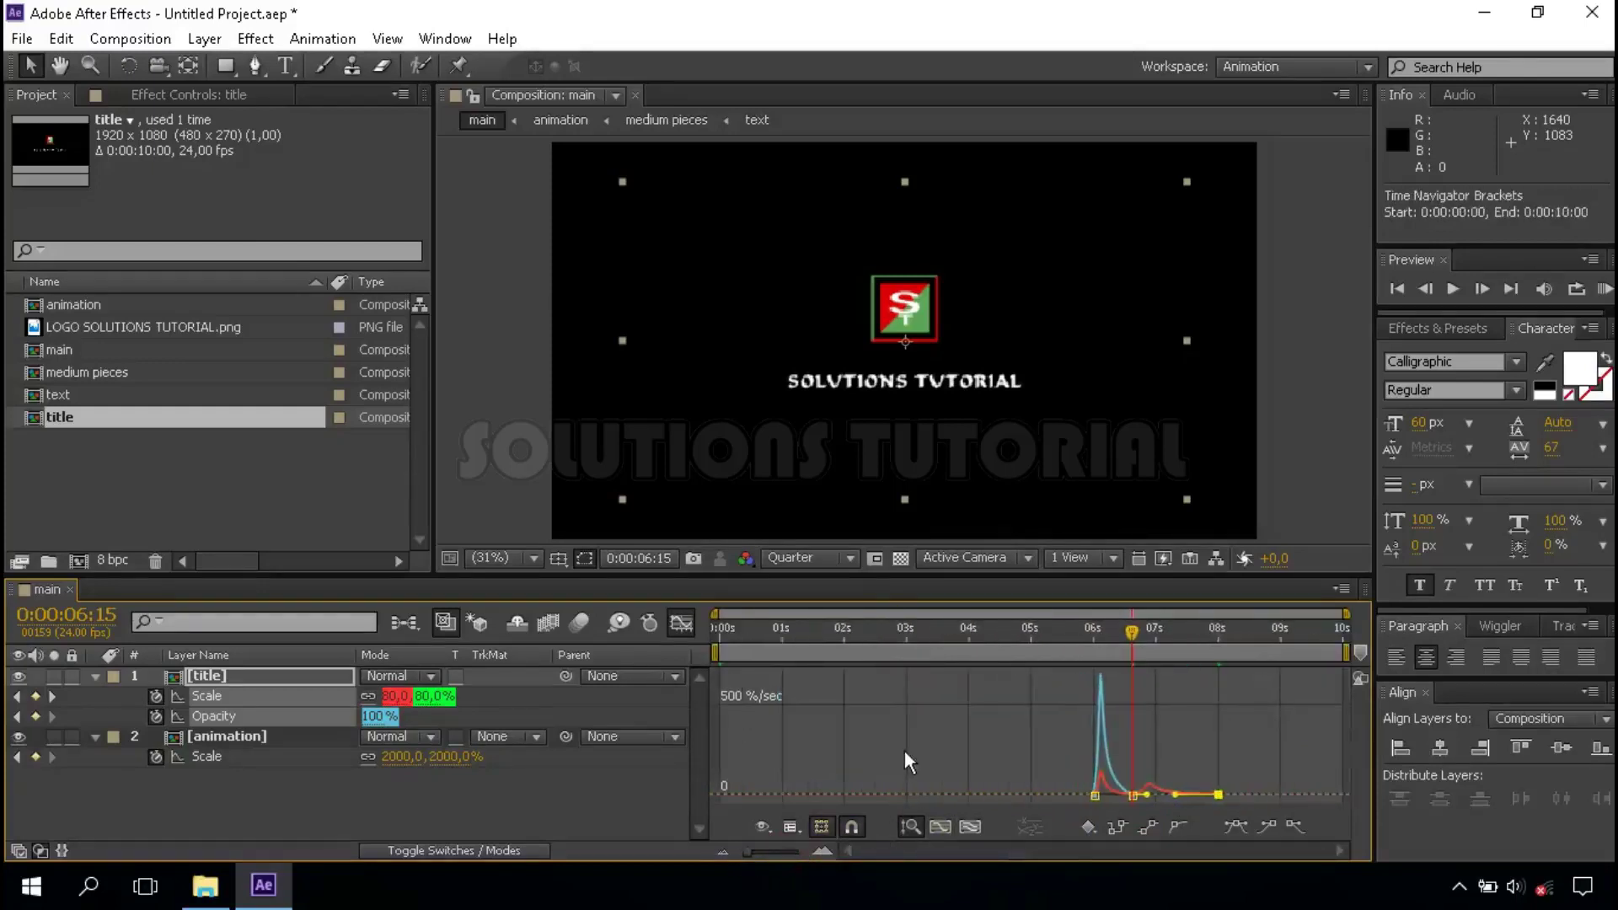
Step: Trim the animation layer so it ends at about 7 seconds
left_click(680, 623)
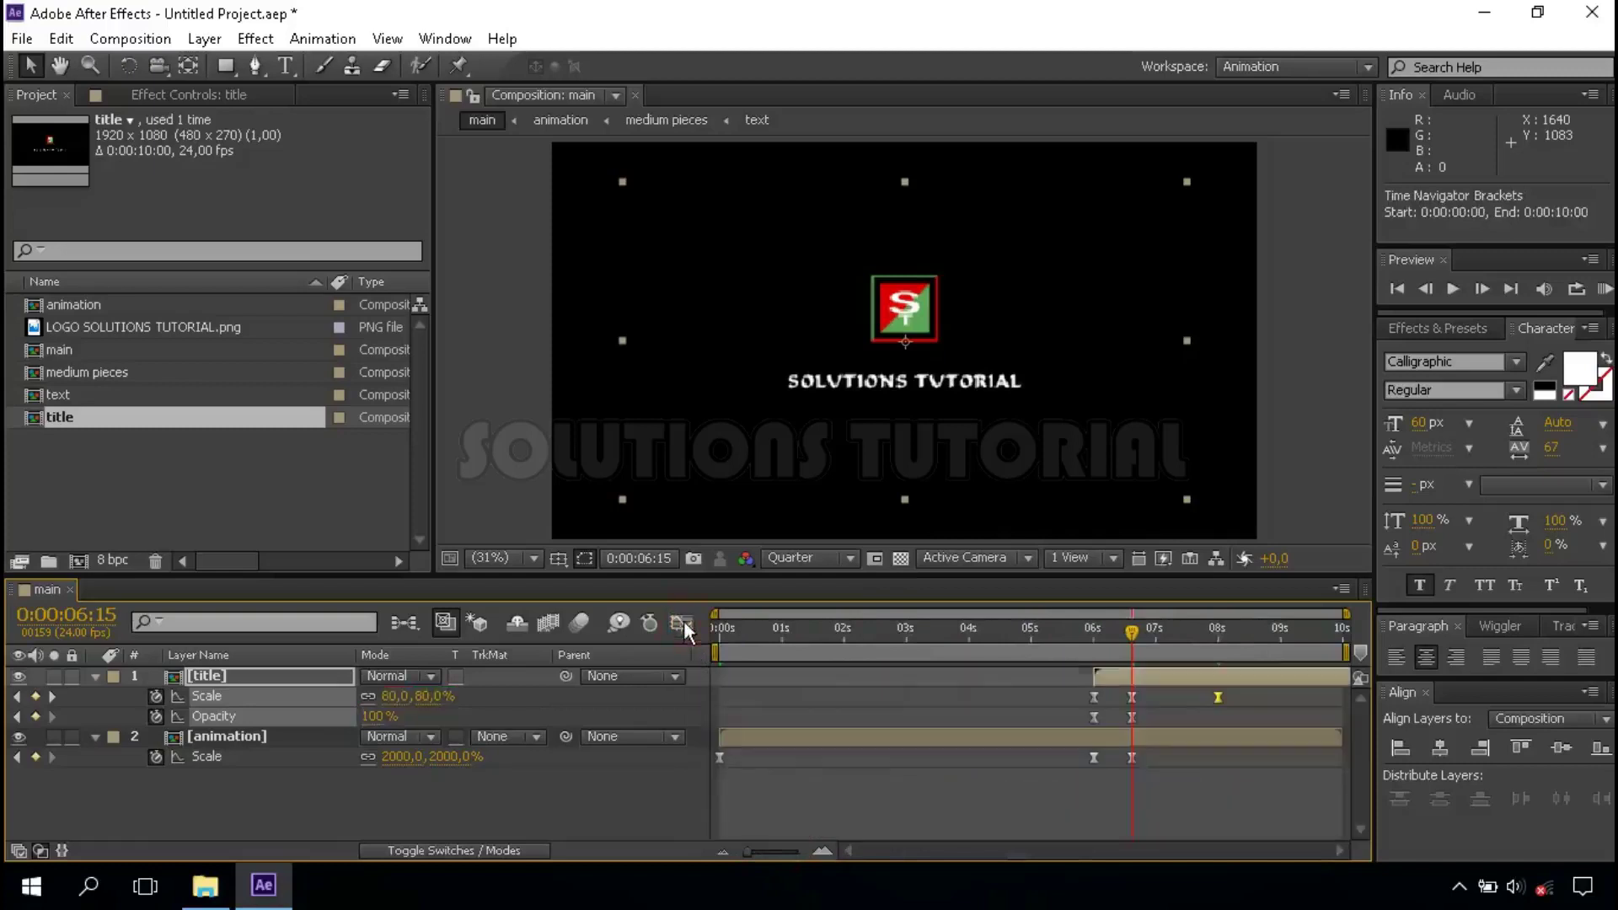
left_click(94, 677)
left_click(223, 697)
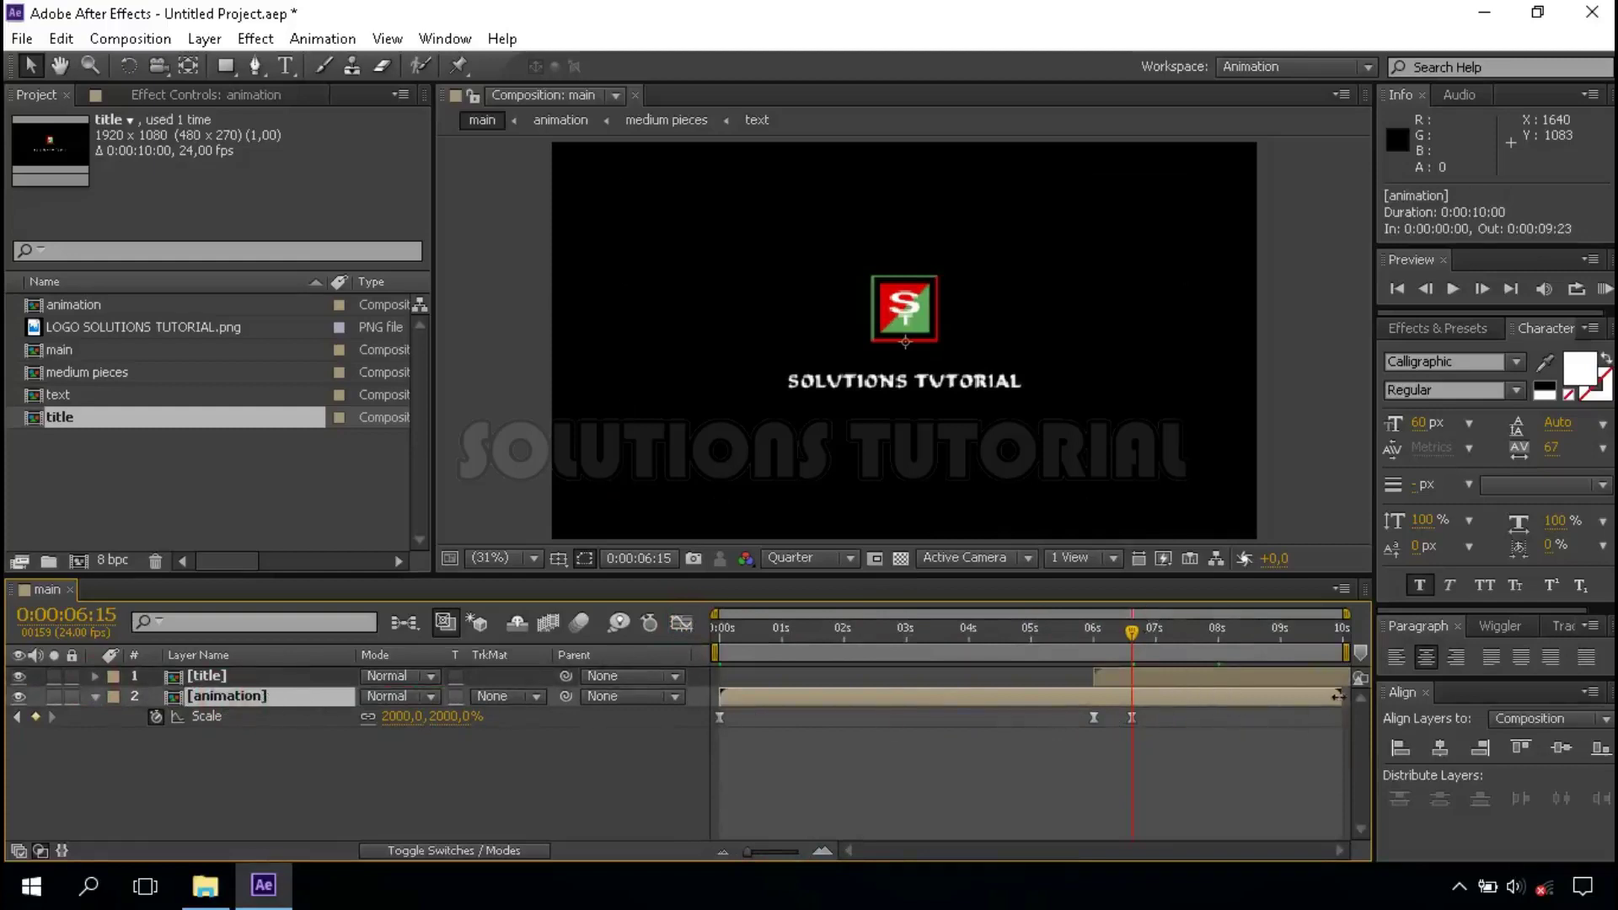
left_click_drag(1339, 697, 1160, 699)
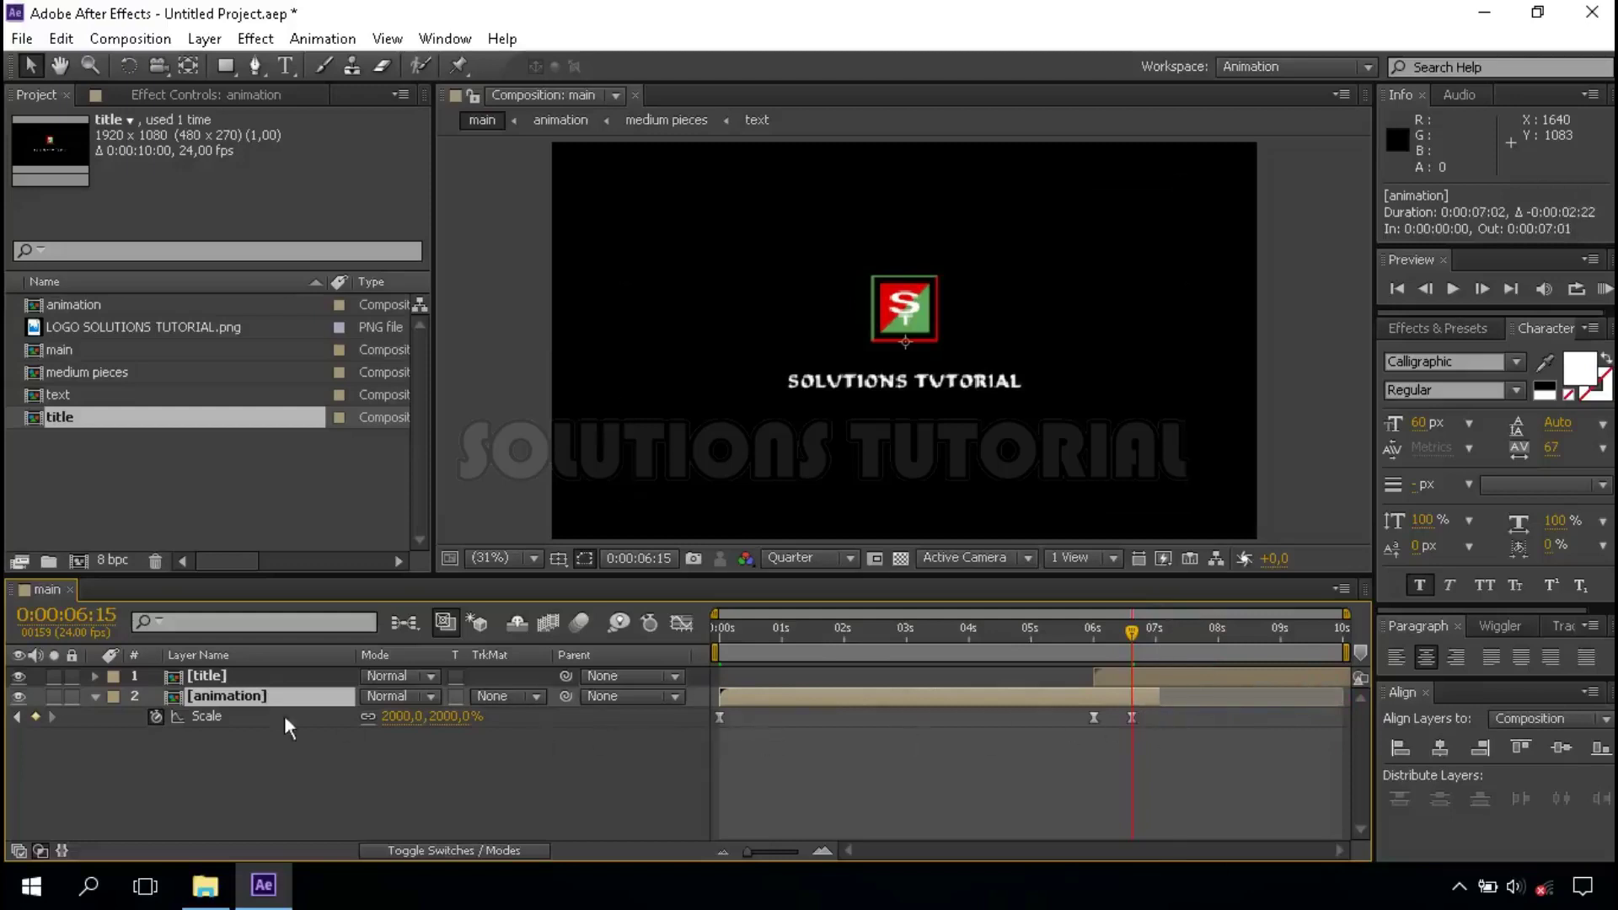
left_click(95, 696)
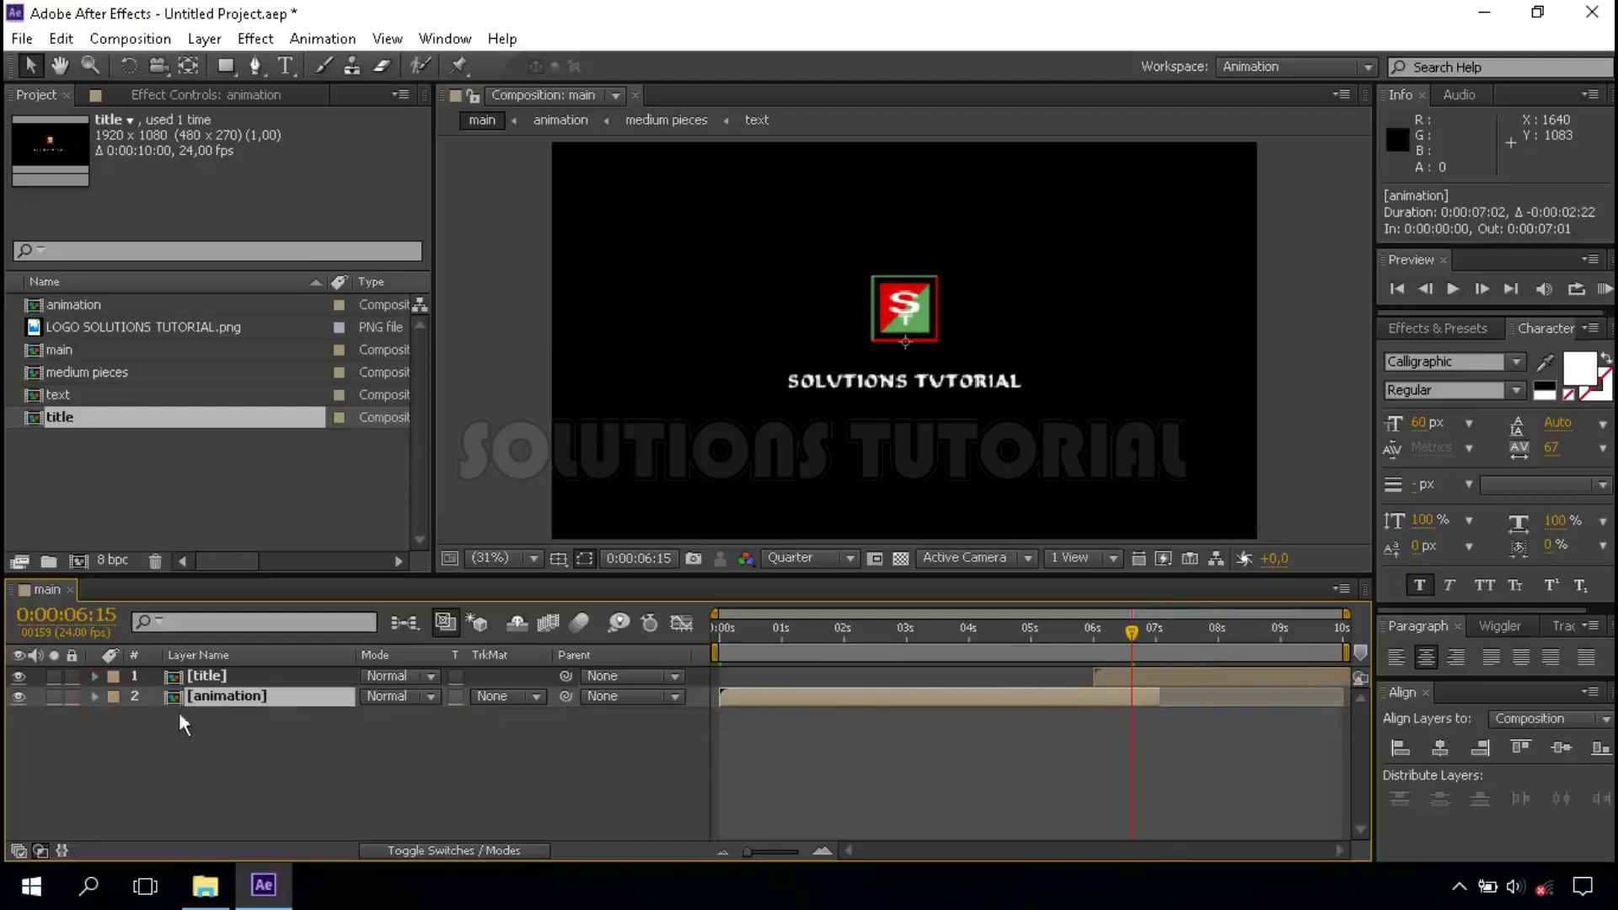
left_click(329, 717)
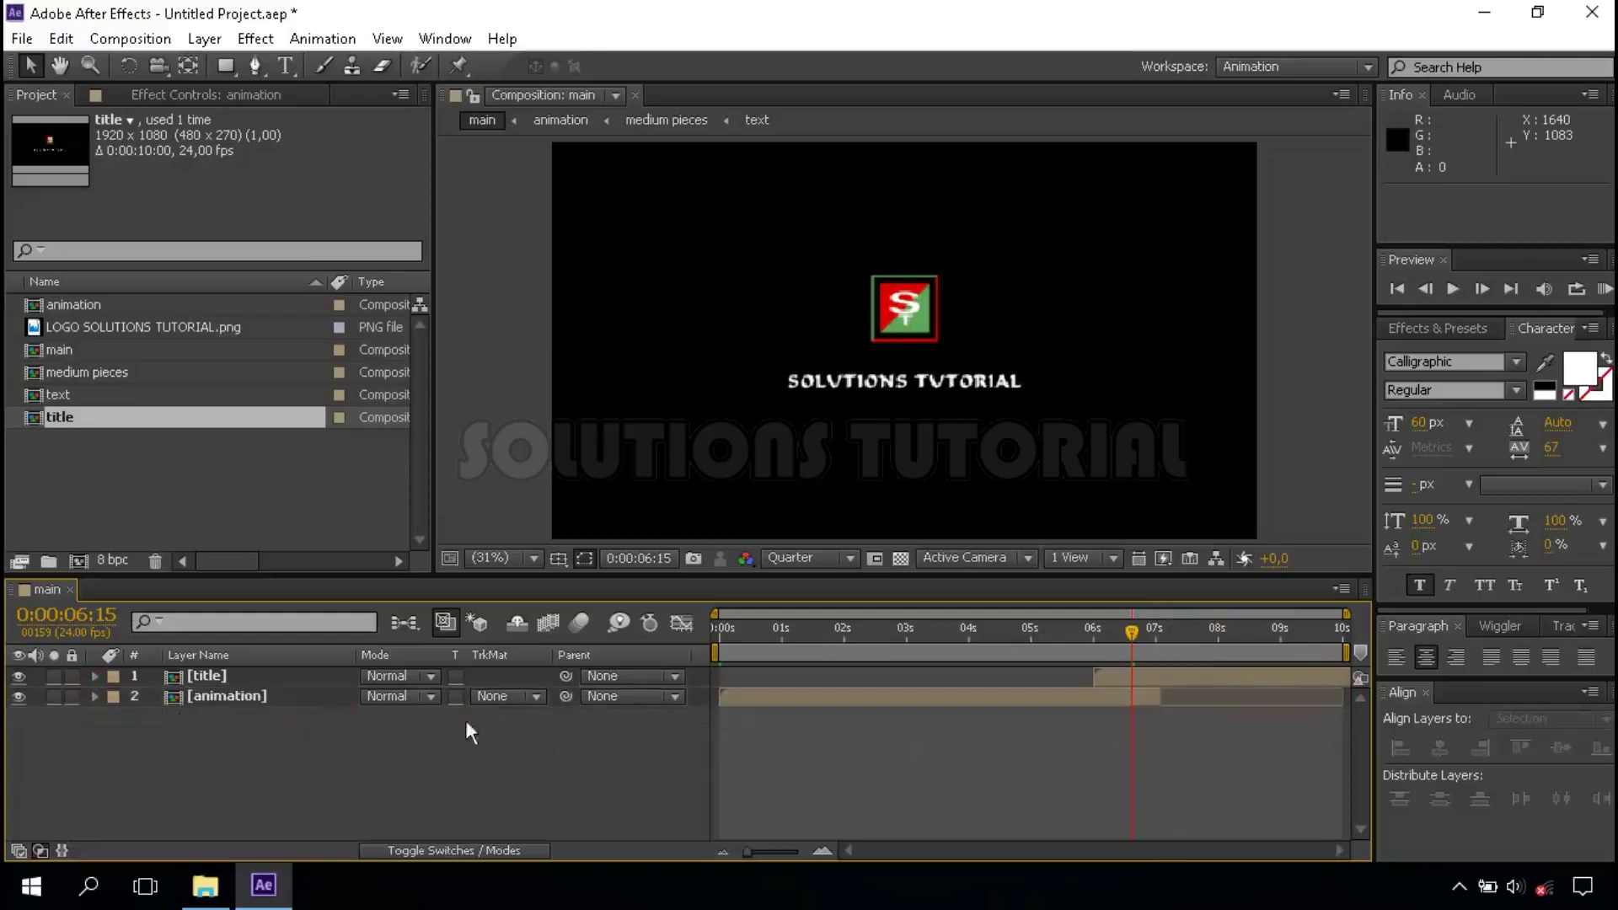
Step: Enable composition motion blur and the title layer's motion blur switch, then return to 0:00
left_click(583, 623)
left_click(443, 851)
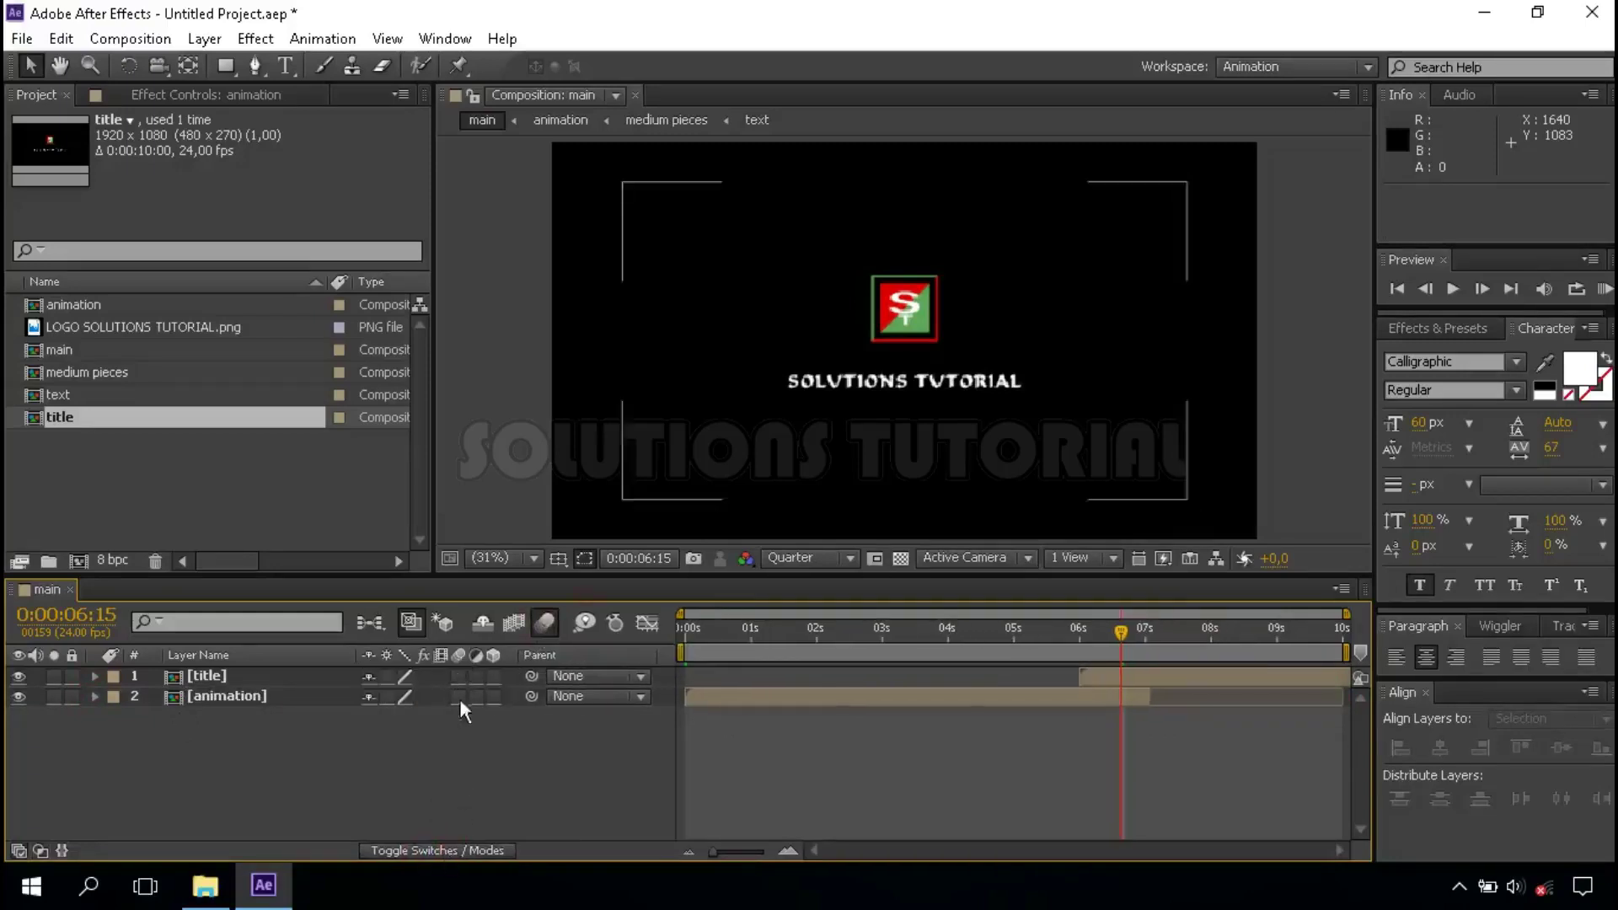
left_click(458, 675)
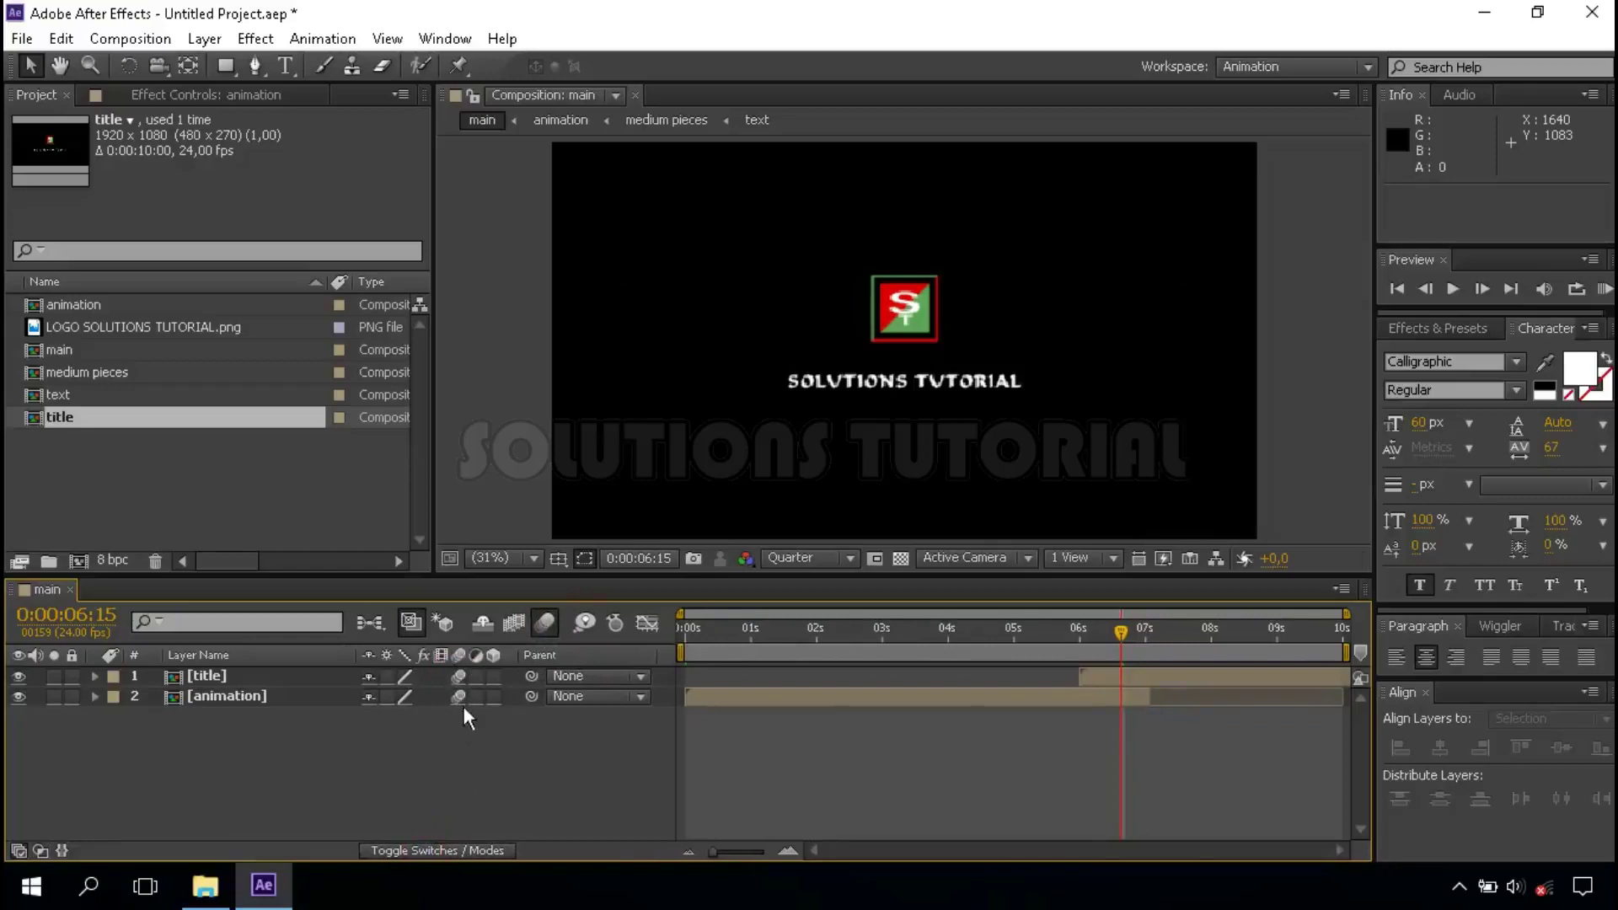
left_click(681, 630)
Step: Start a RAM preview of the main composition from 0:00:00:00
left_click(678, 632)
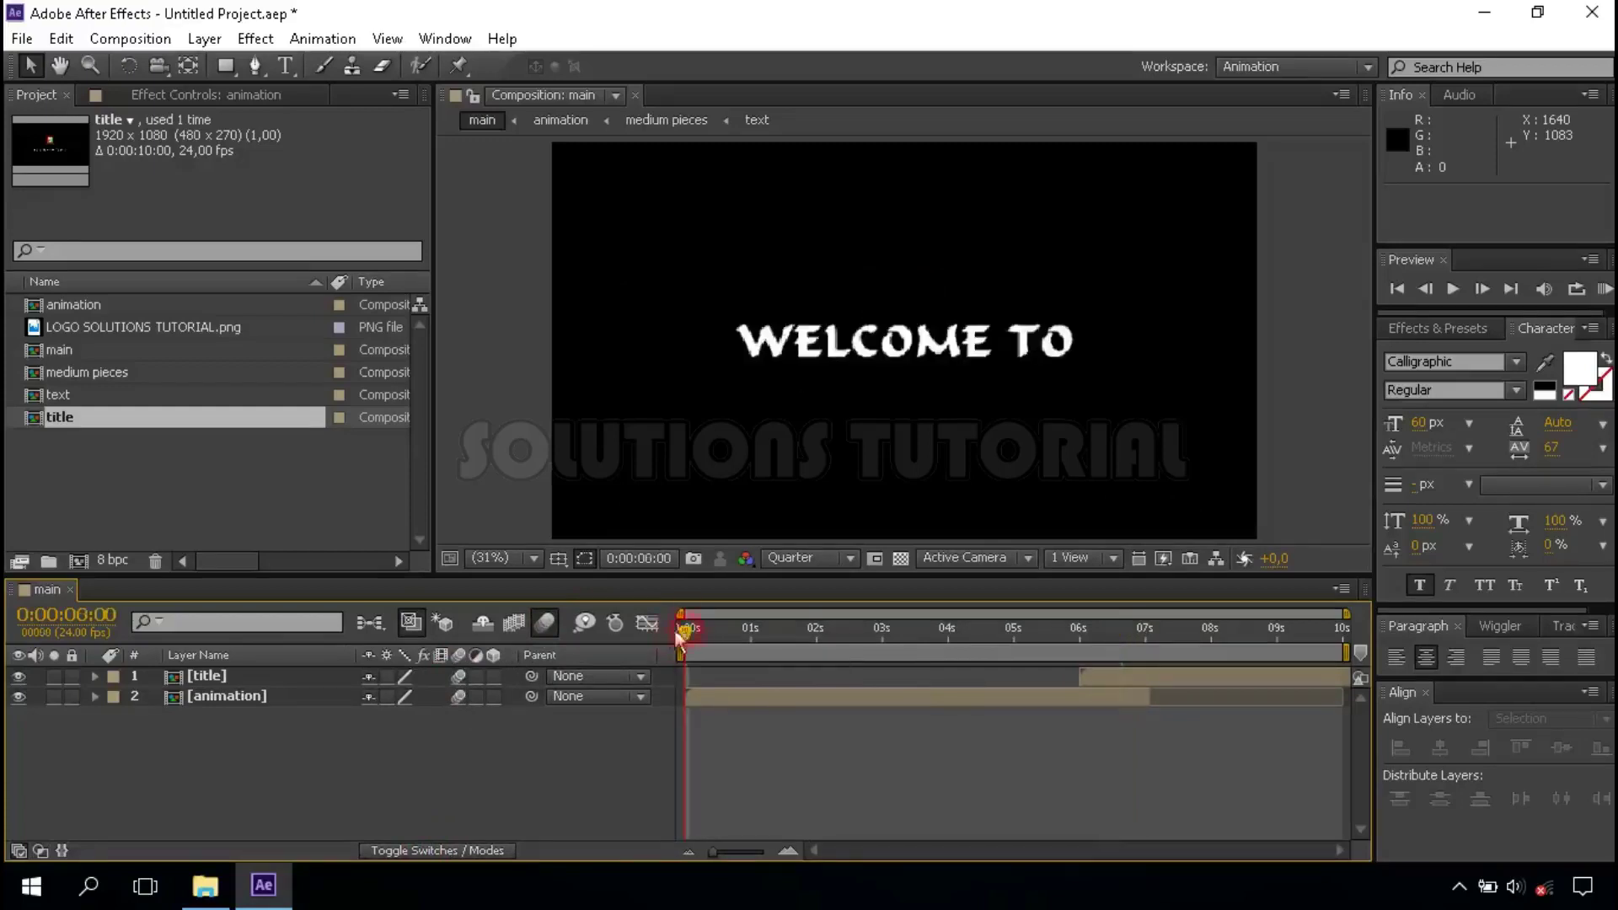
left_click(1605, 290)
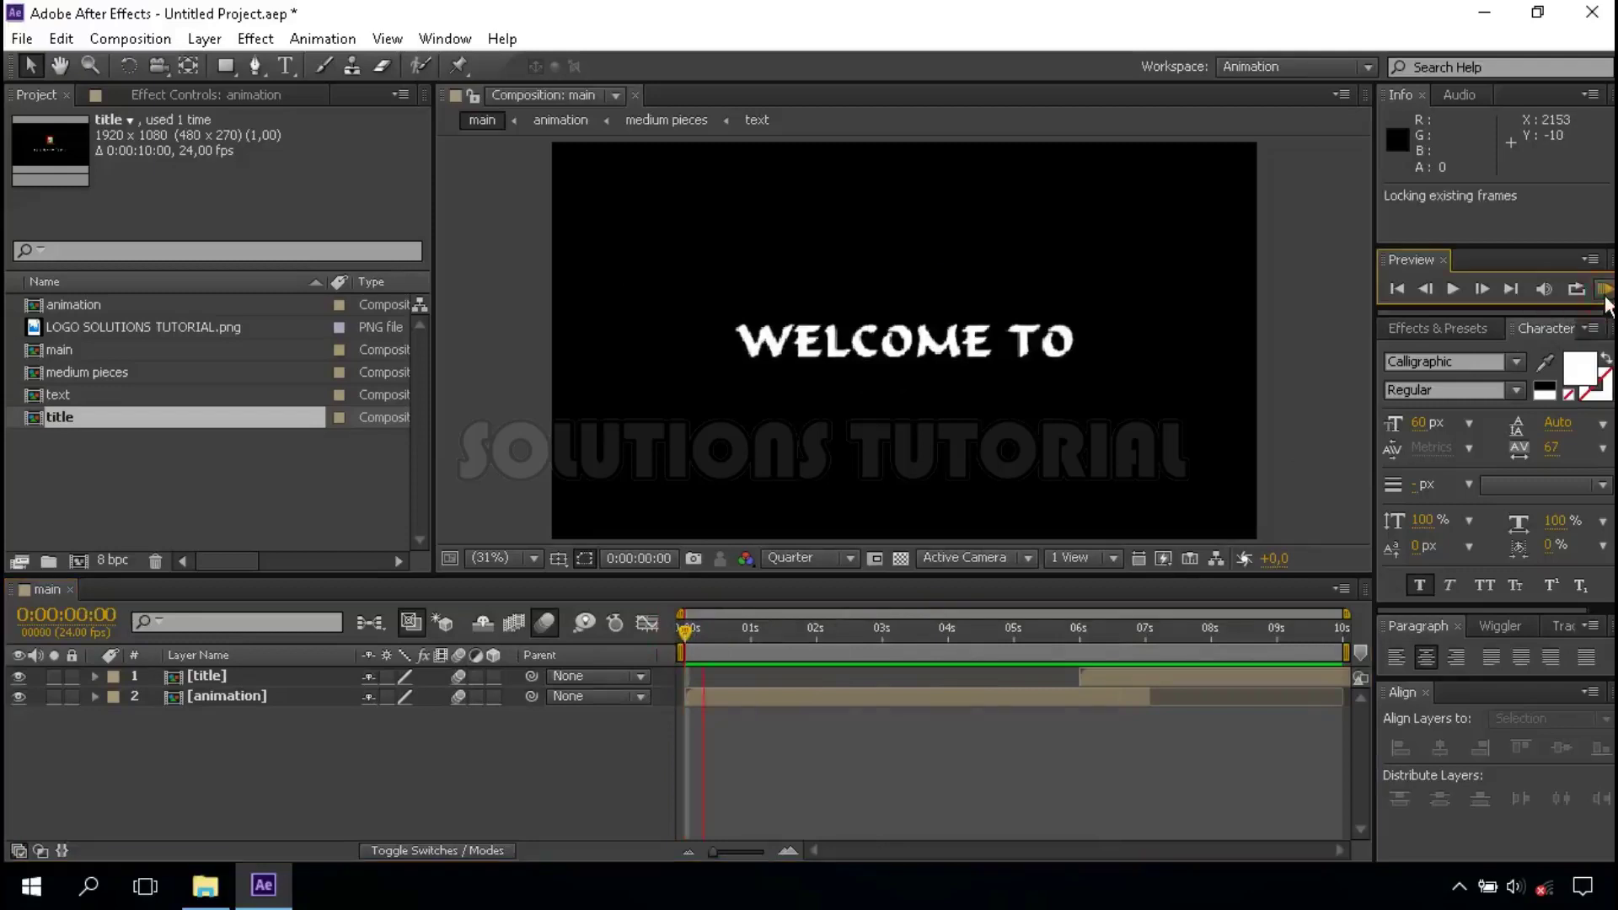